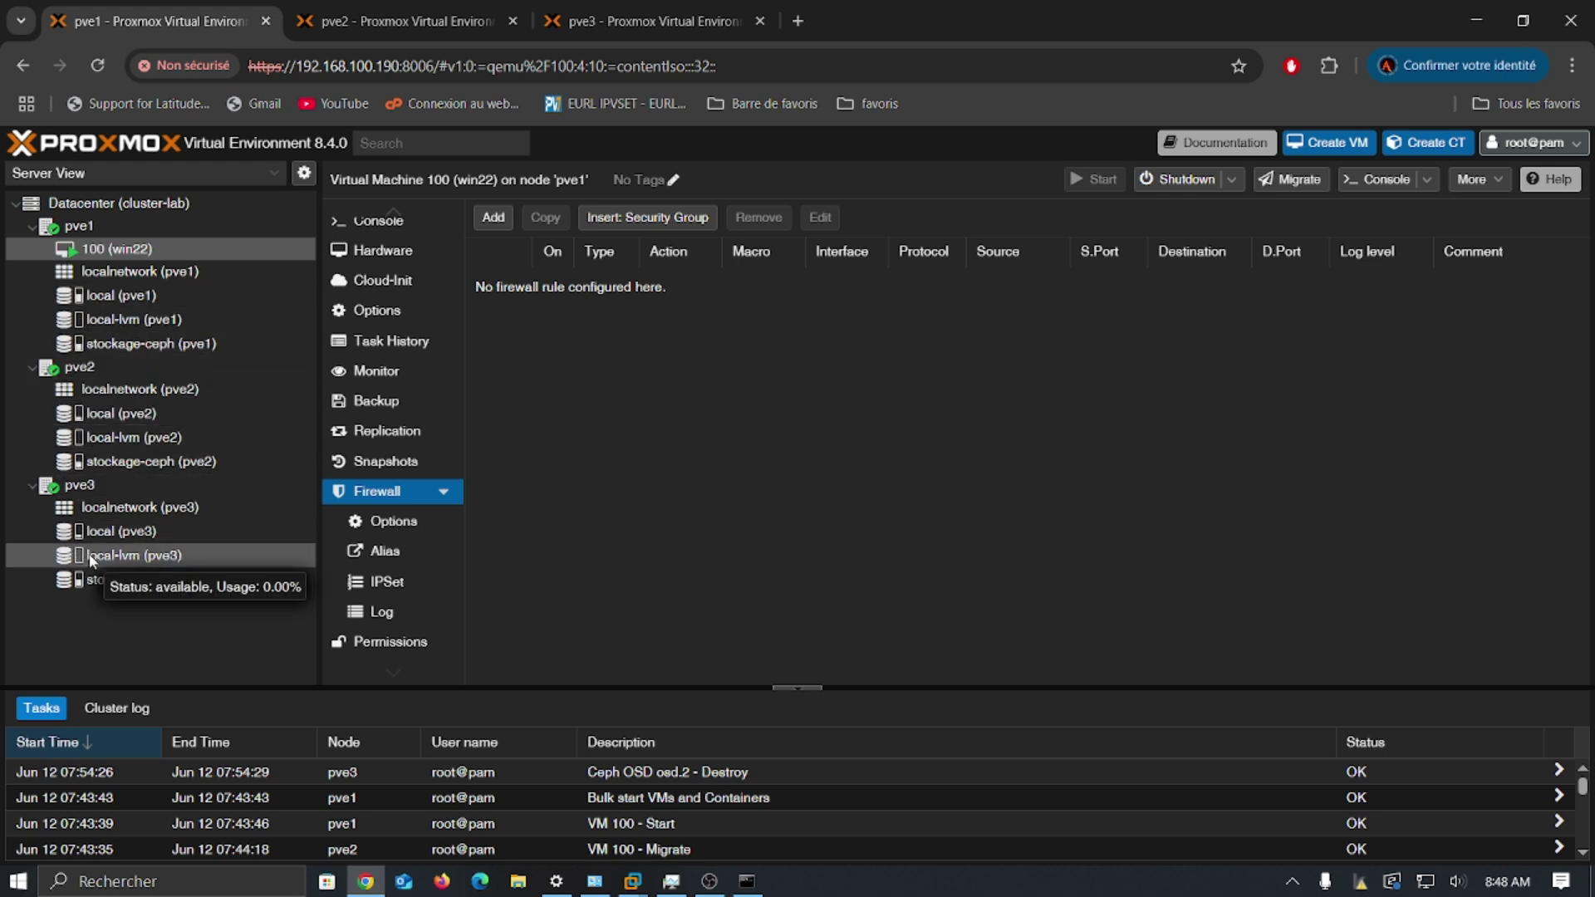
Step: Check the cluster's Datacenter overview, then bring the proxmox1 VM console to the front in VMware
mouse_move(145, 353)
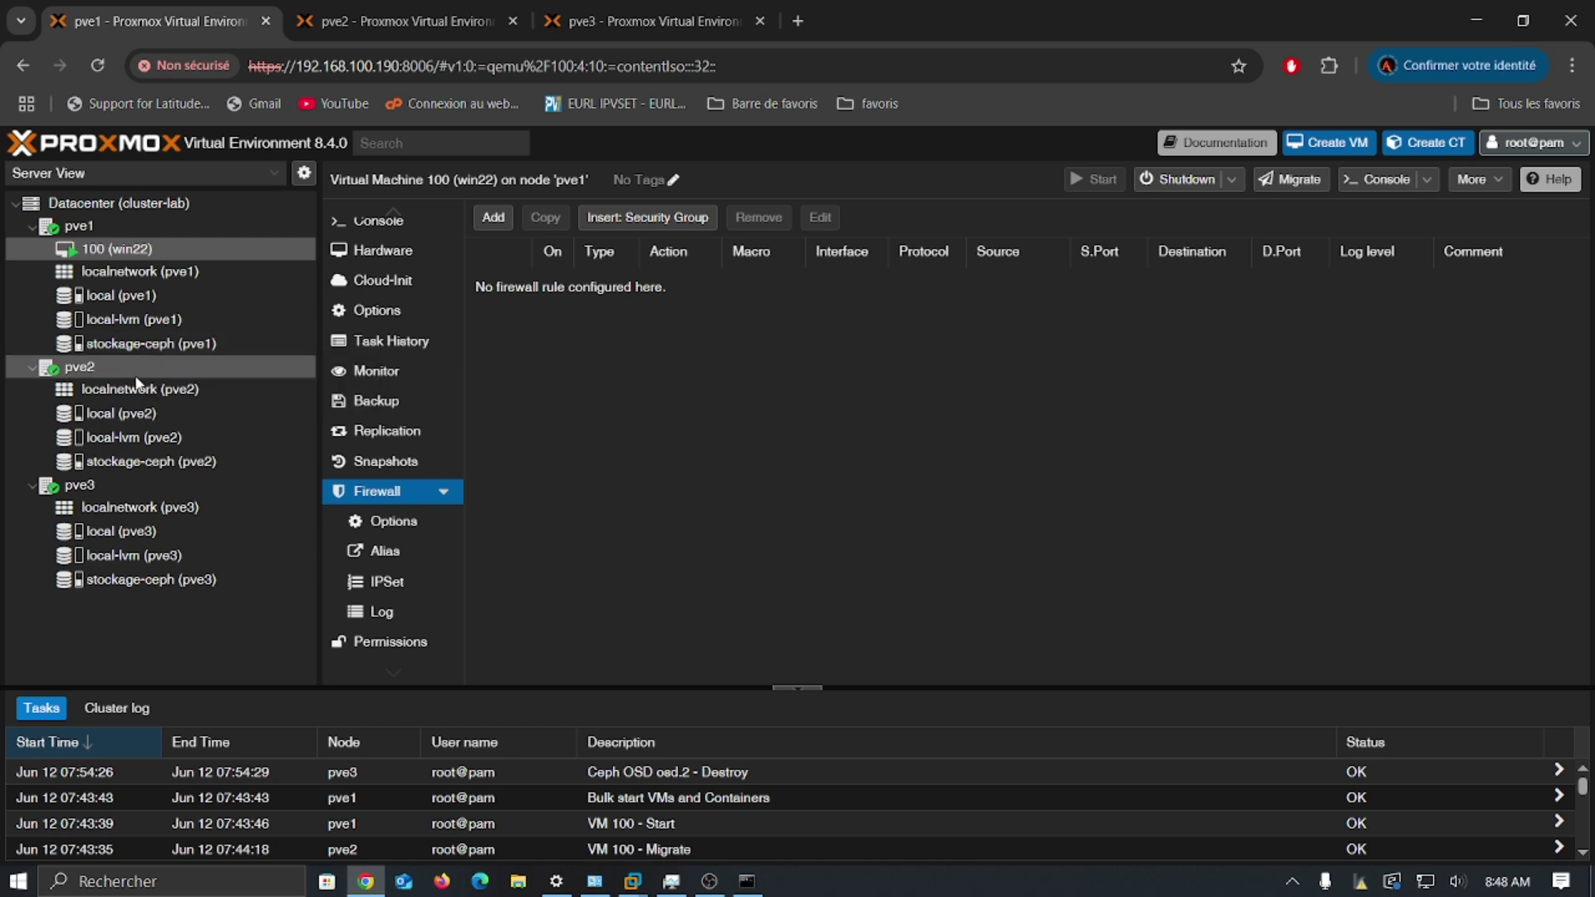
mouse_move(134, 420)
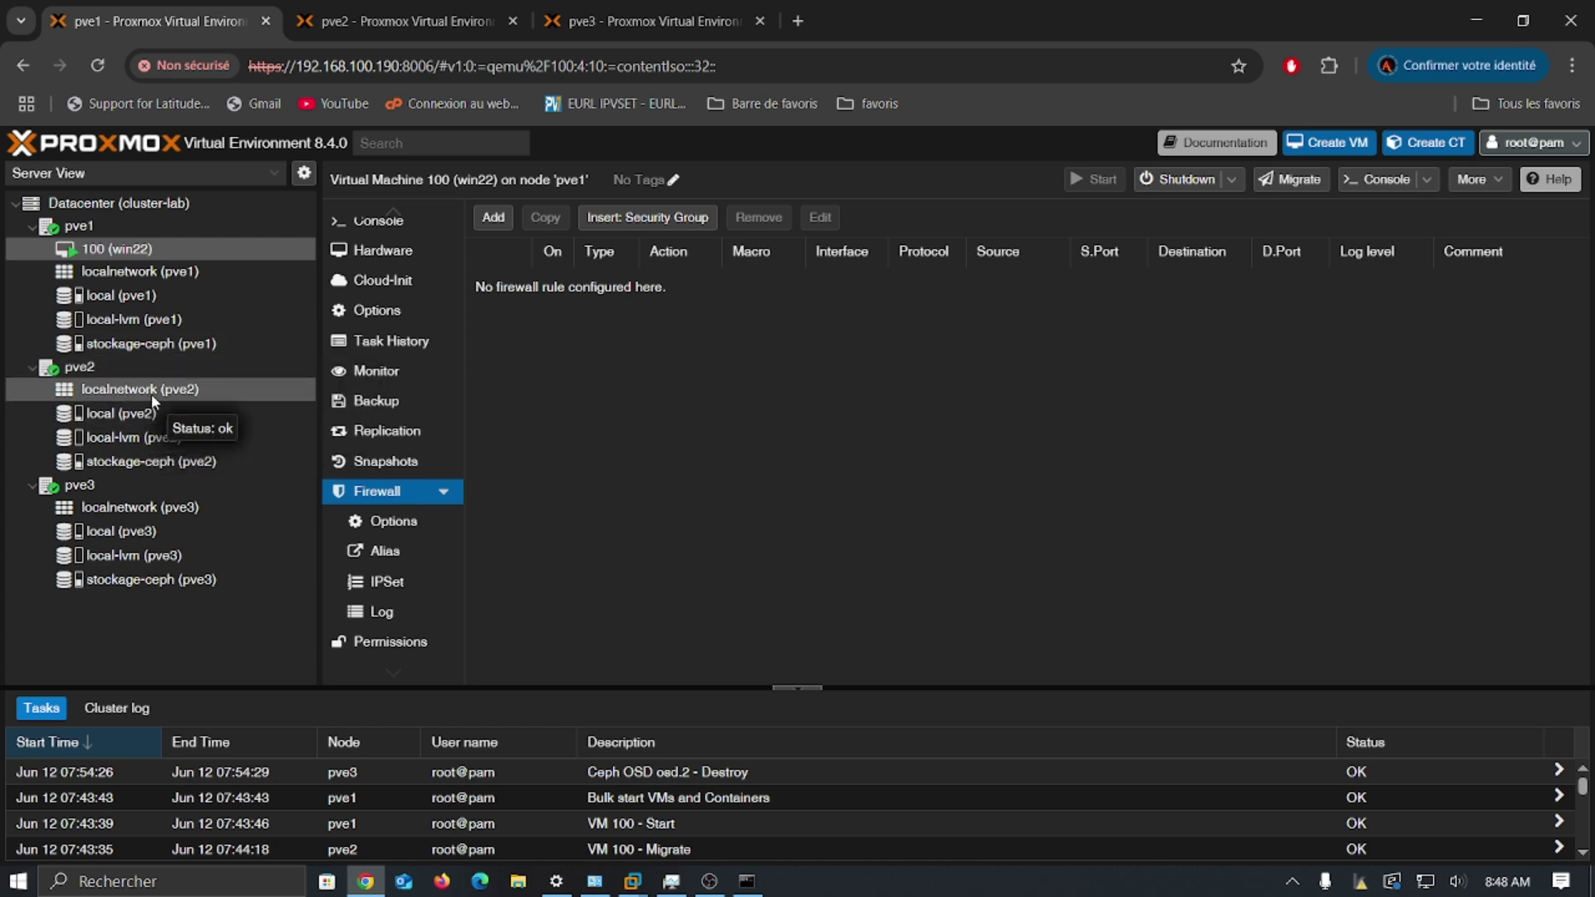
click(163, 208)
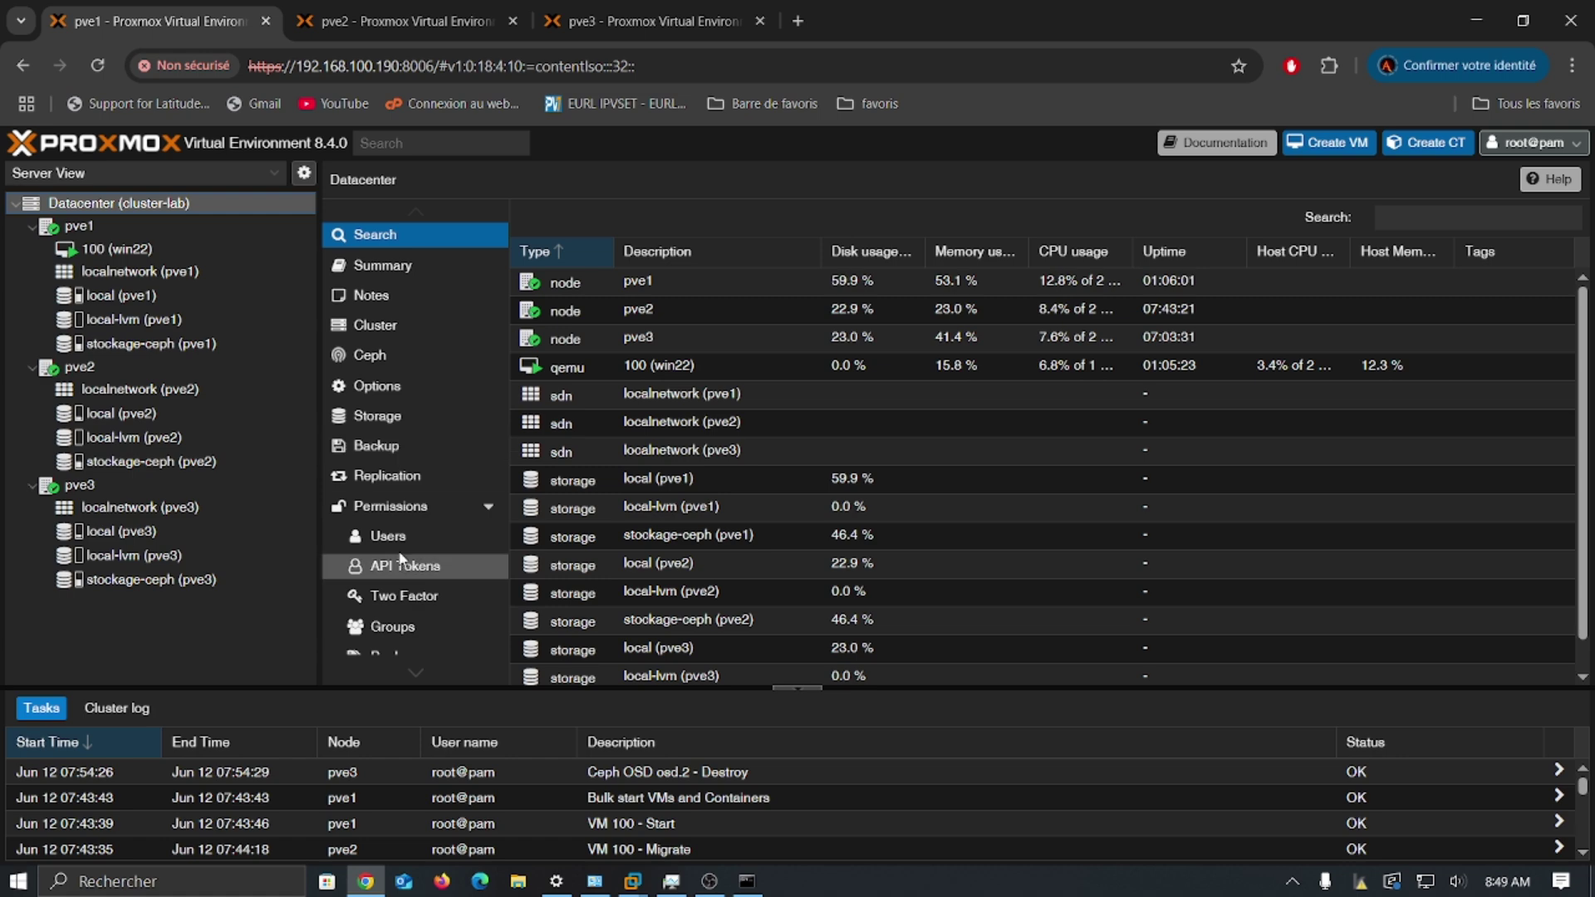
mouse_move(632, 881)
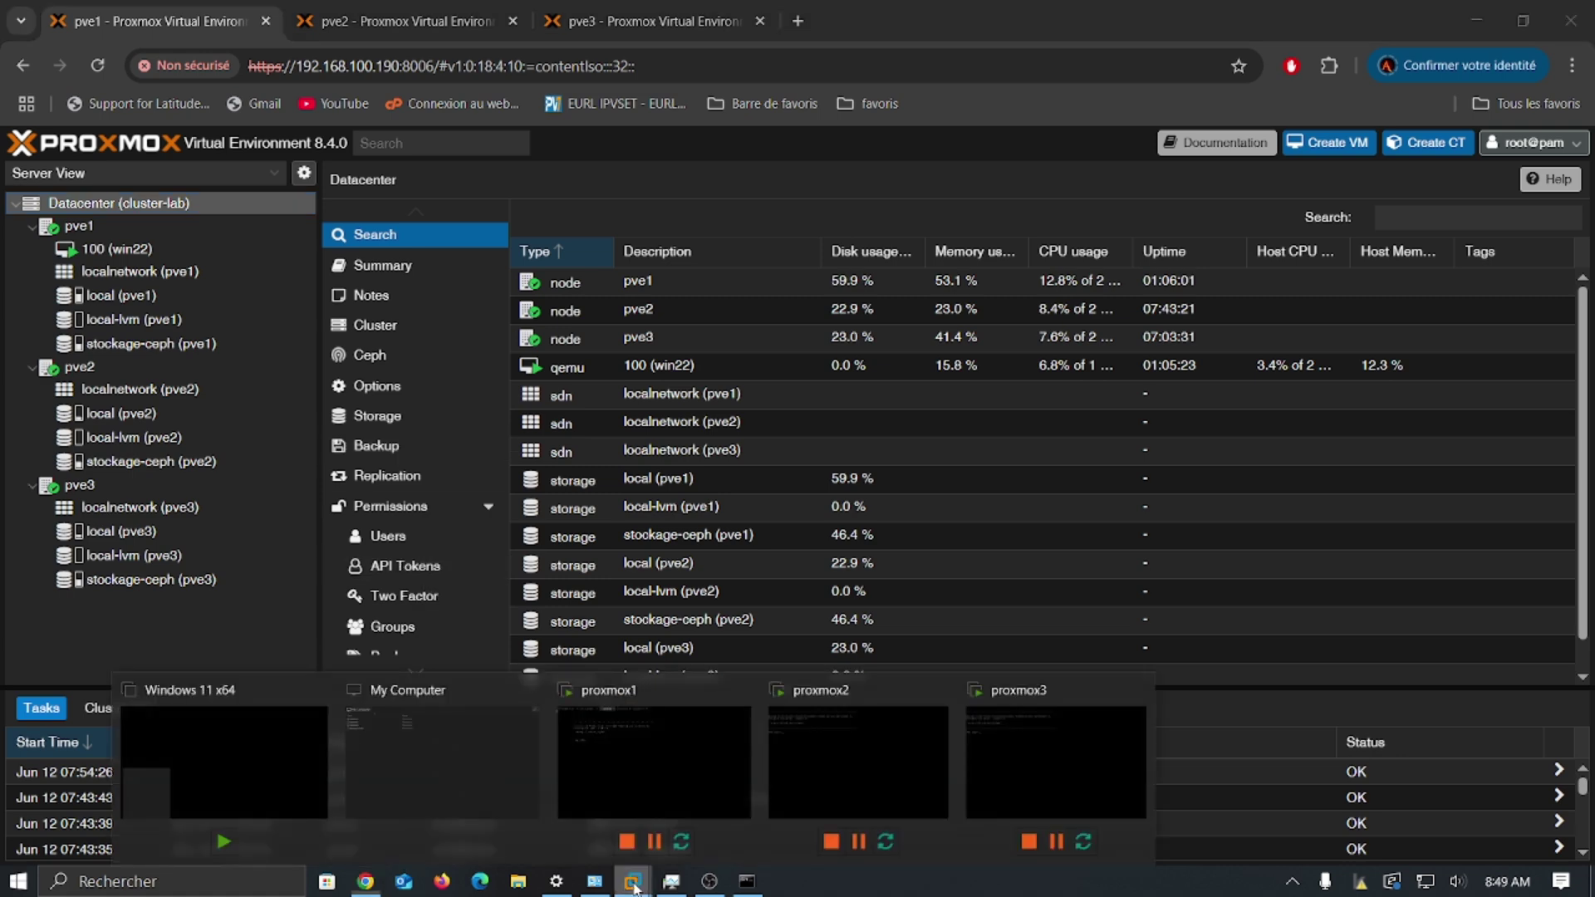
click(627, 753)
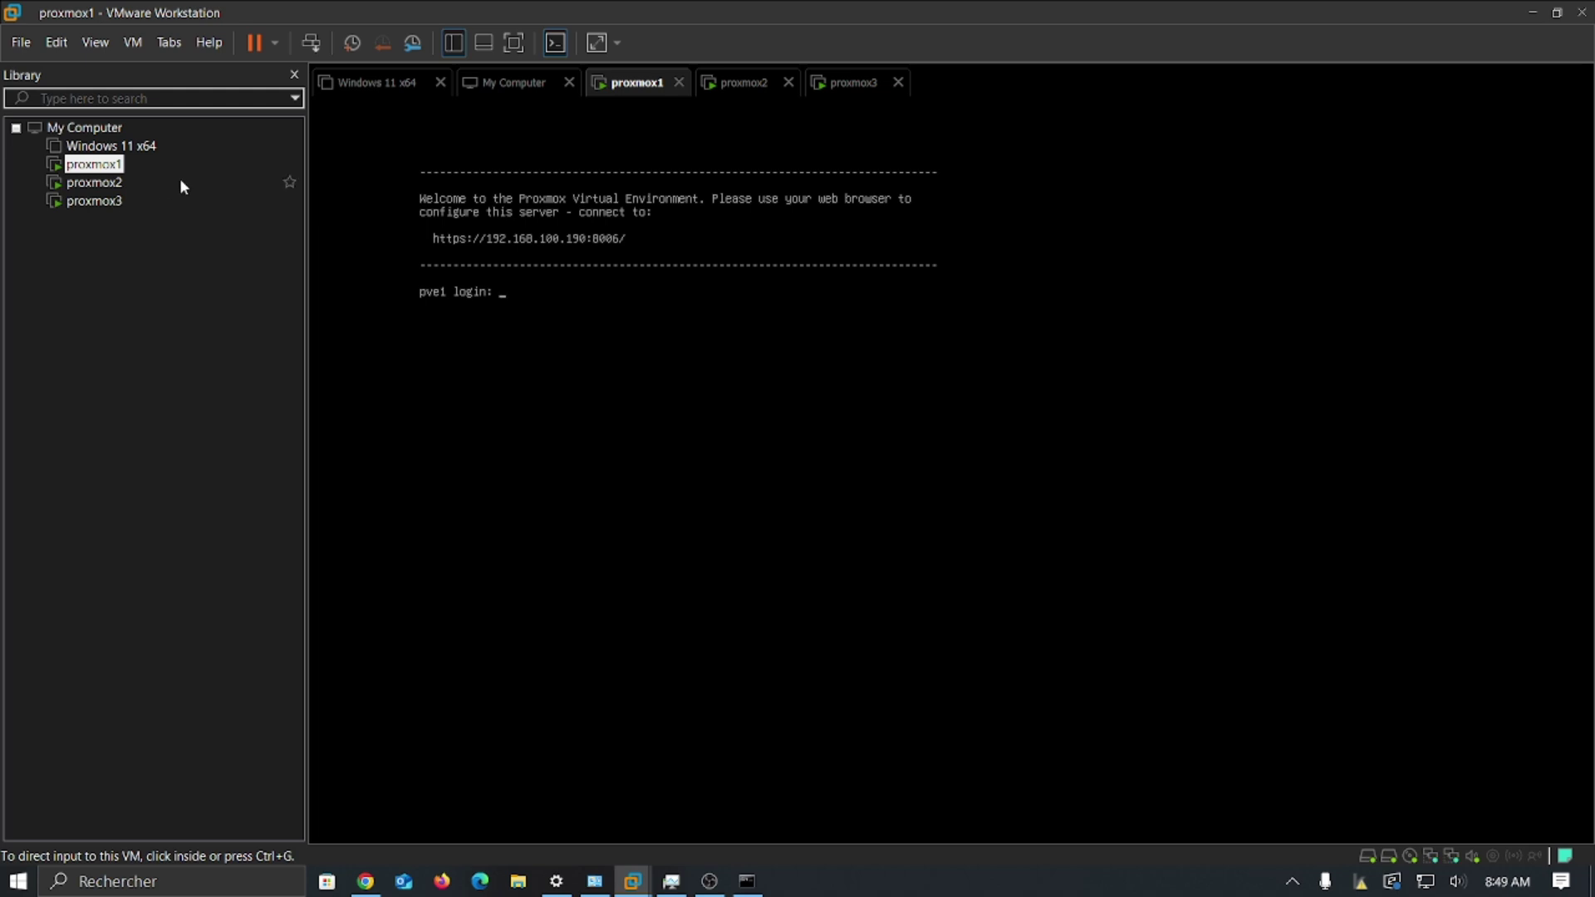
Step: Leave the proxmox1 console and return to the Proxmox web UI in Chrome
click(366, 881)
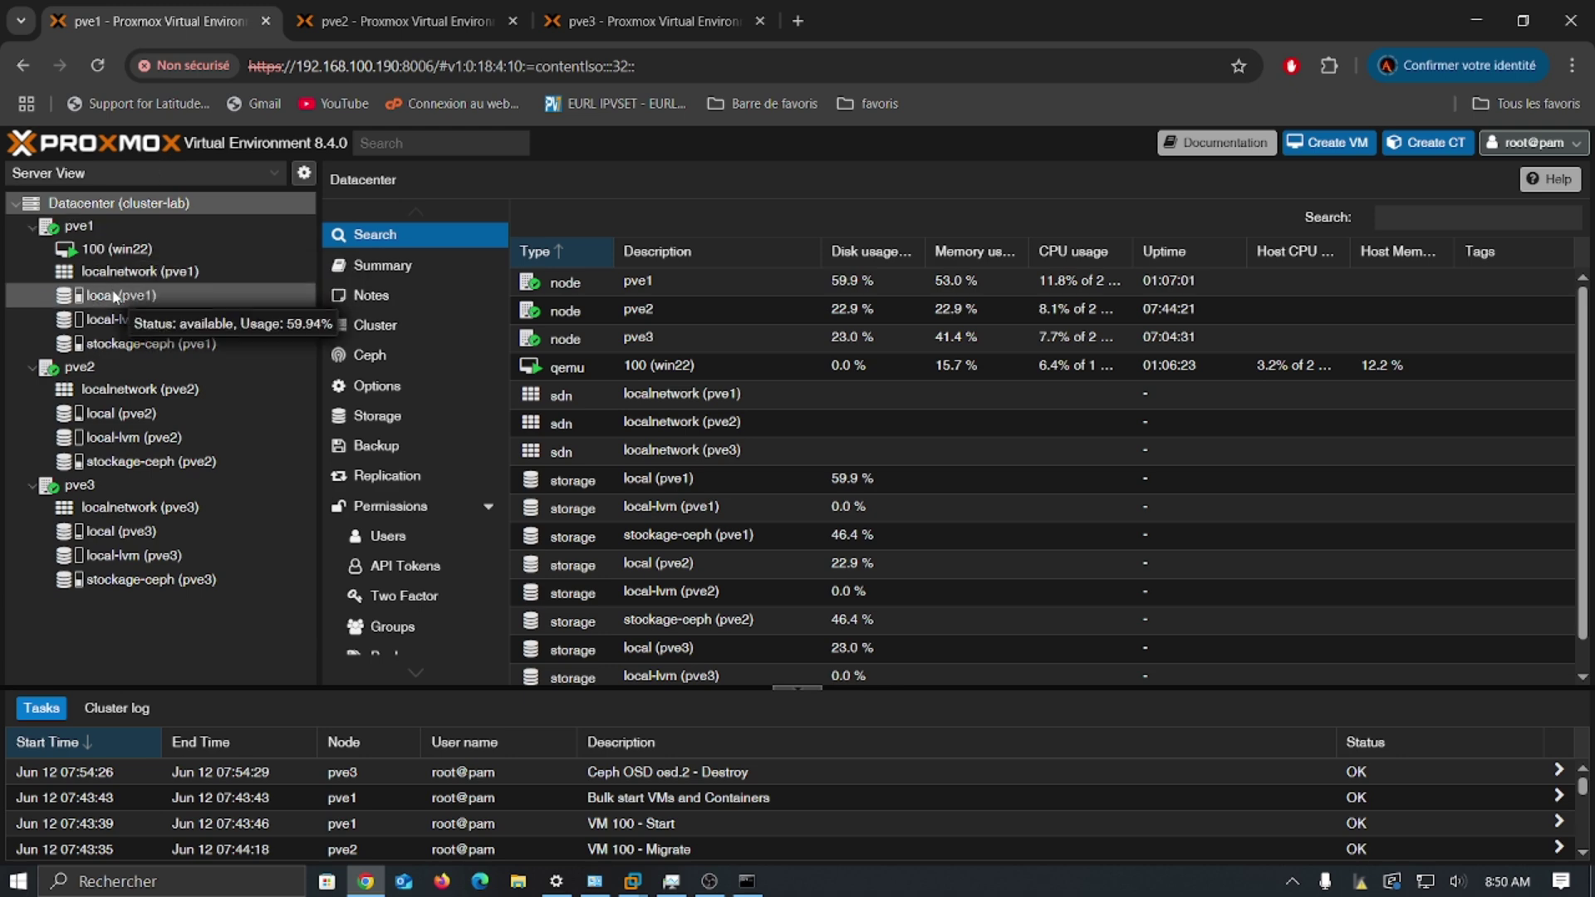
click(379, 25)
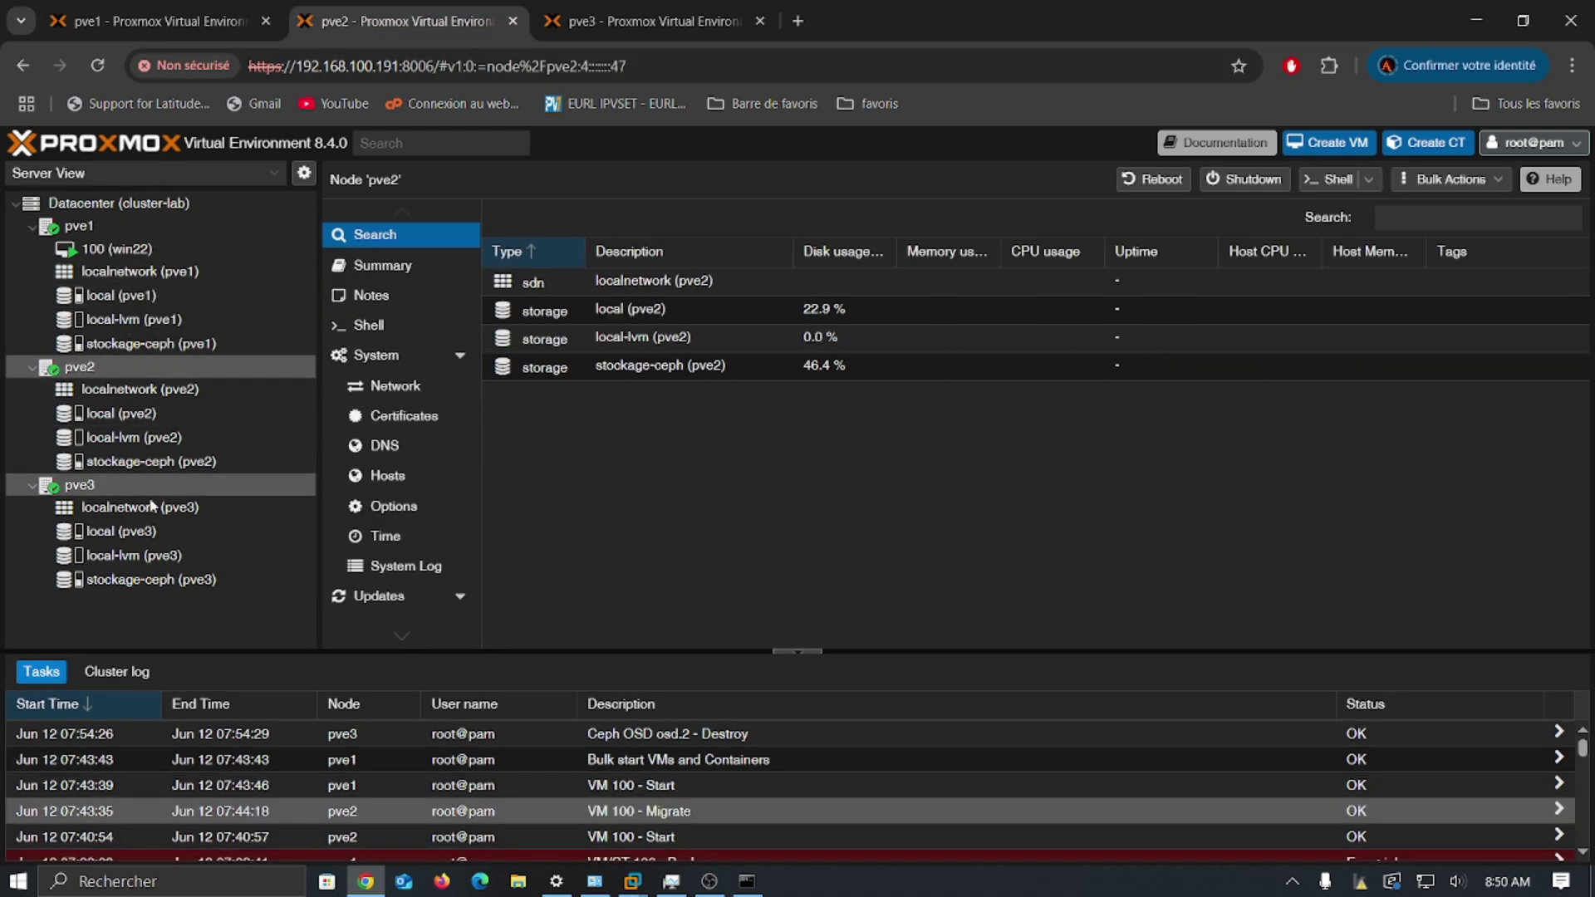
click(650, 28)
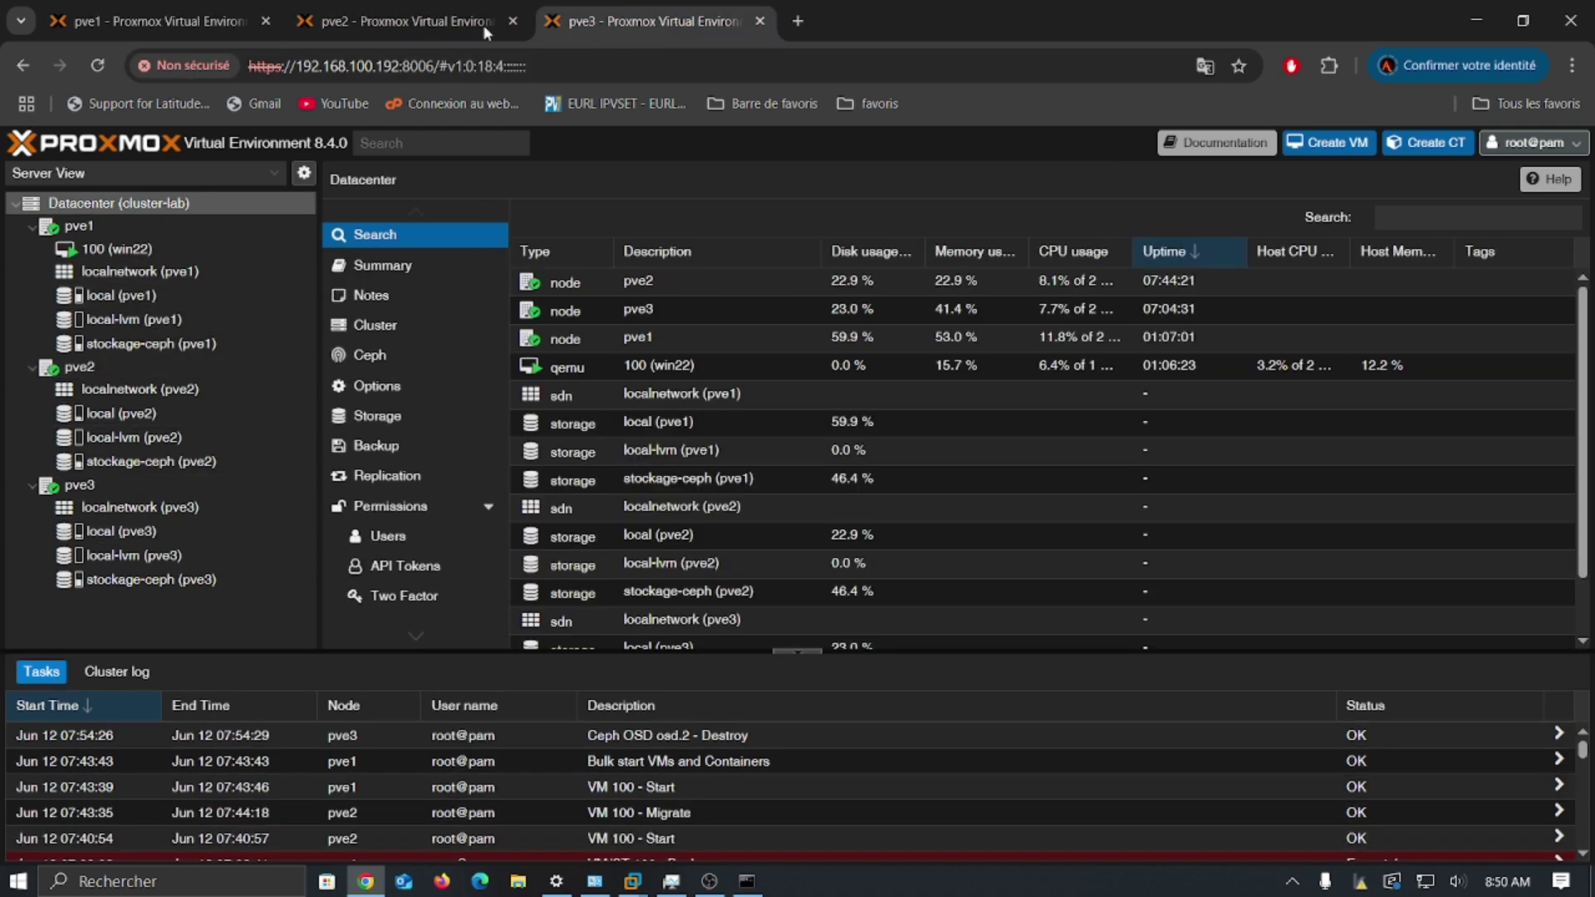
click(174, 22)
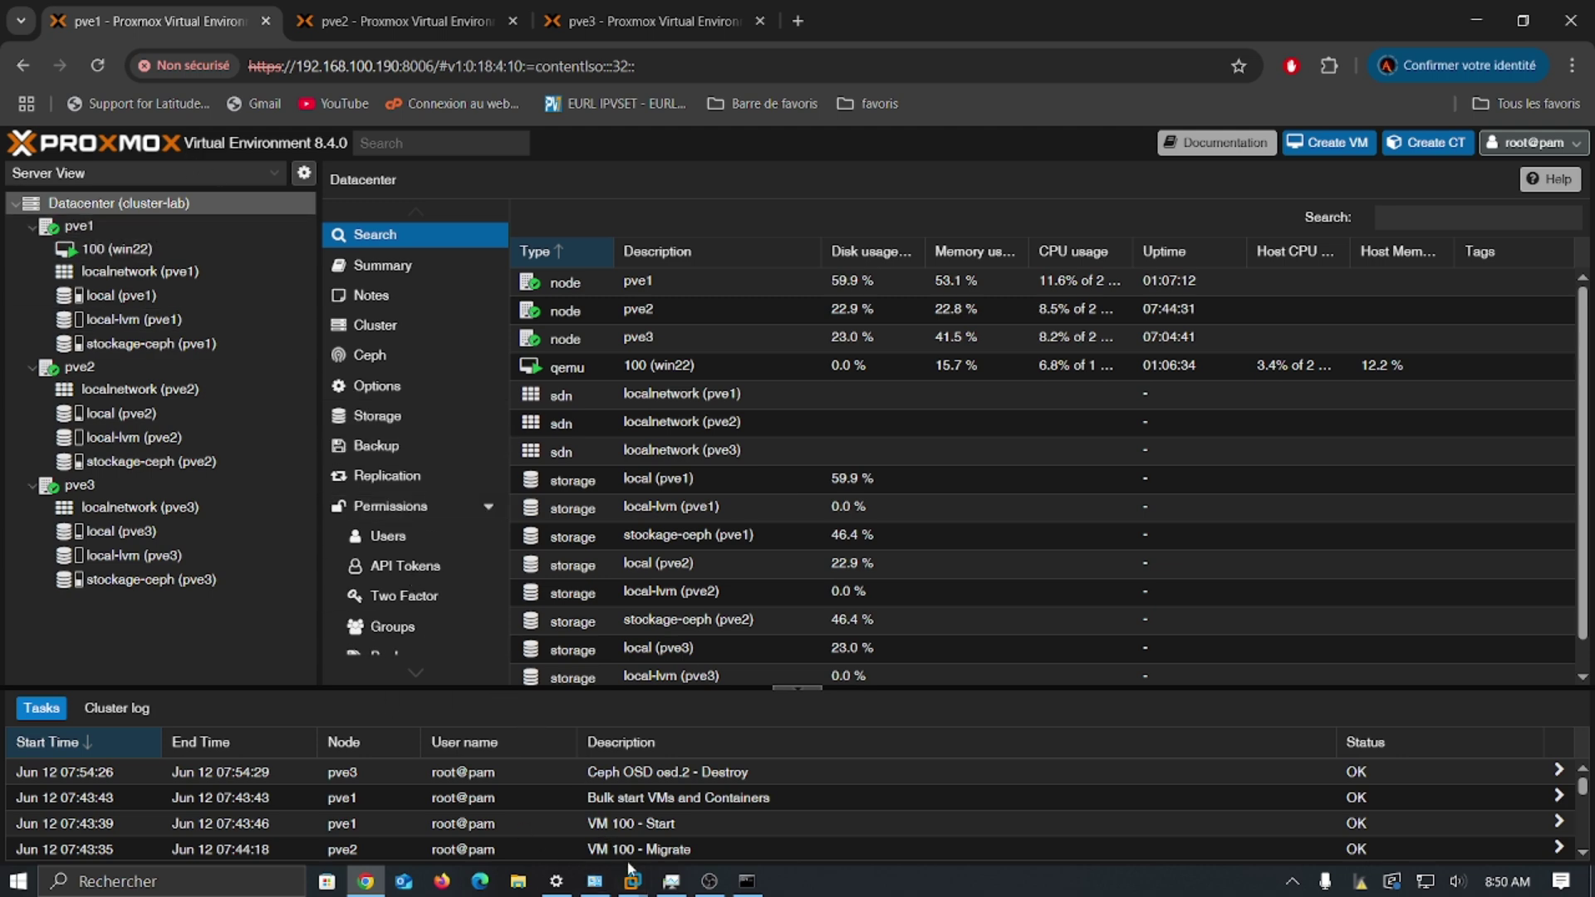
mouse_move(630, 873)
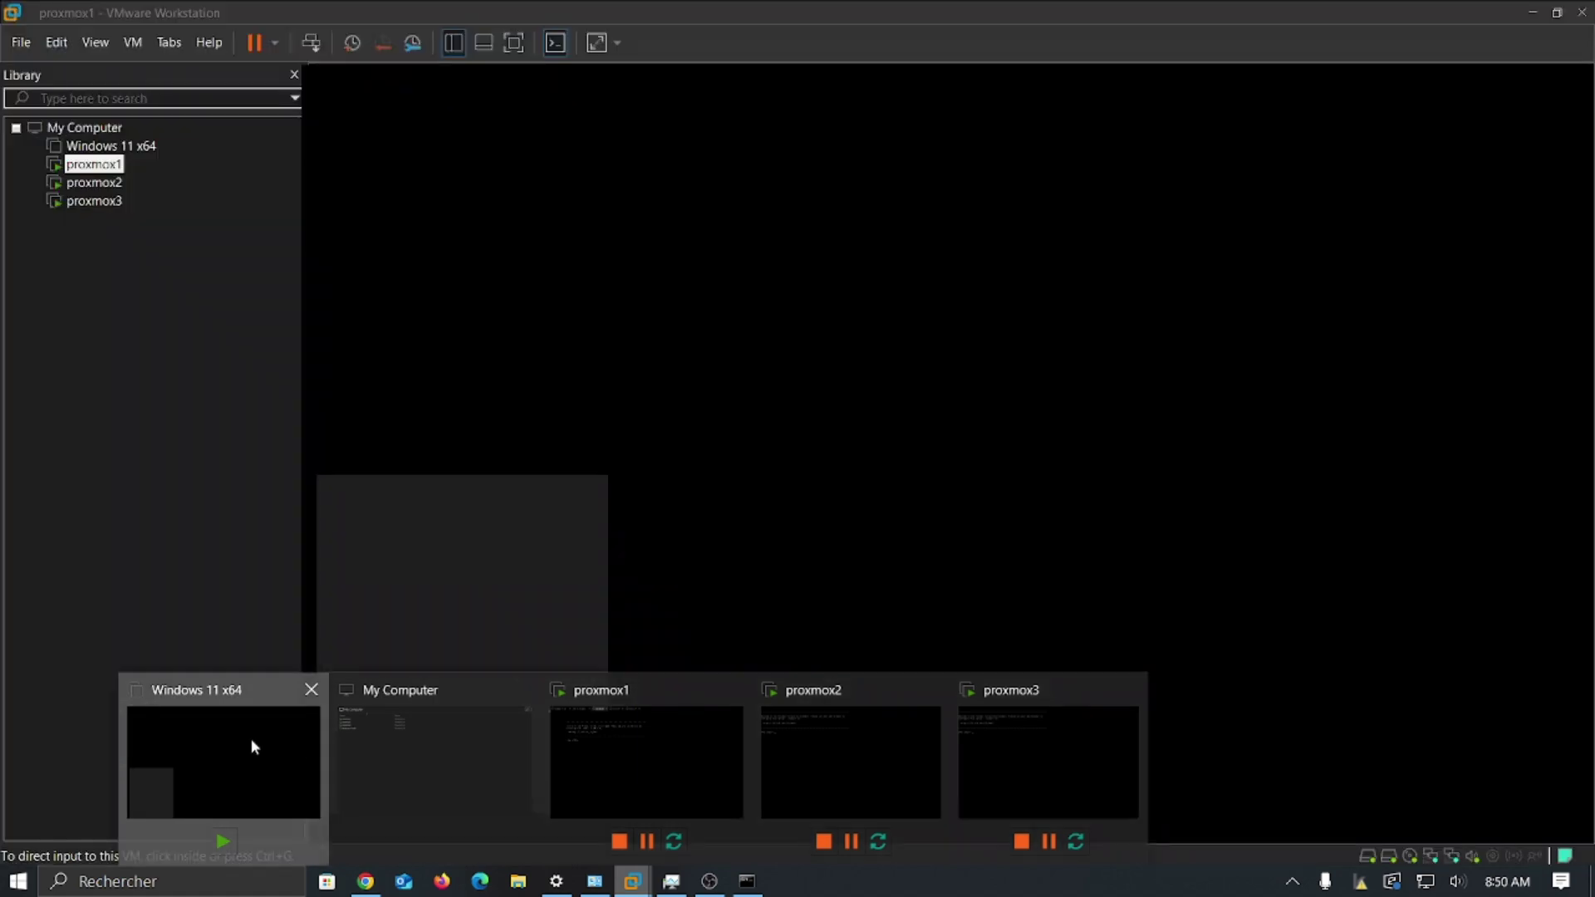
Step: Select the Windows 11 x64 VM in VMware, then minimize VMware to reveal the Proxmox Datacenter view
click(250, 740)
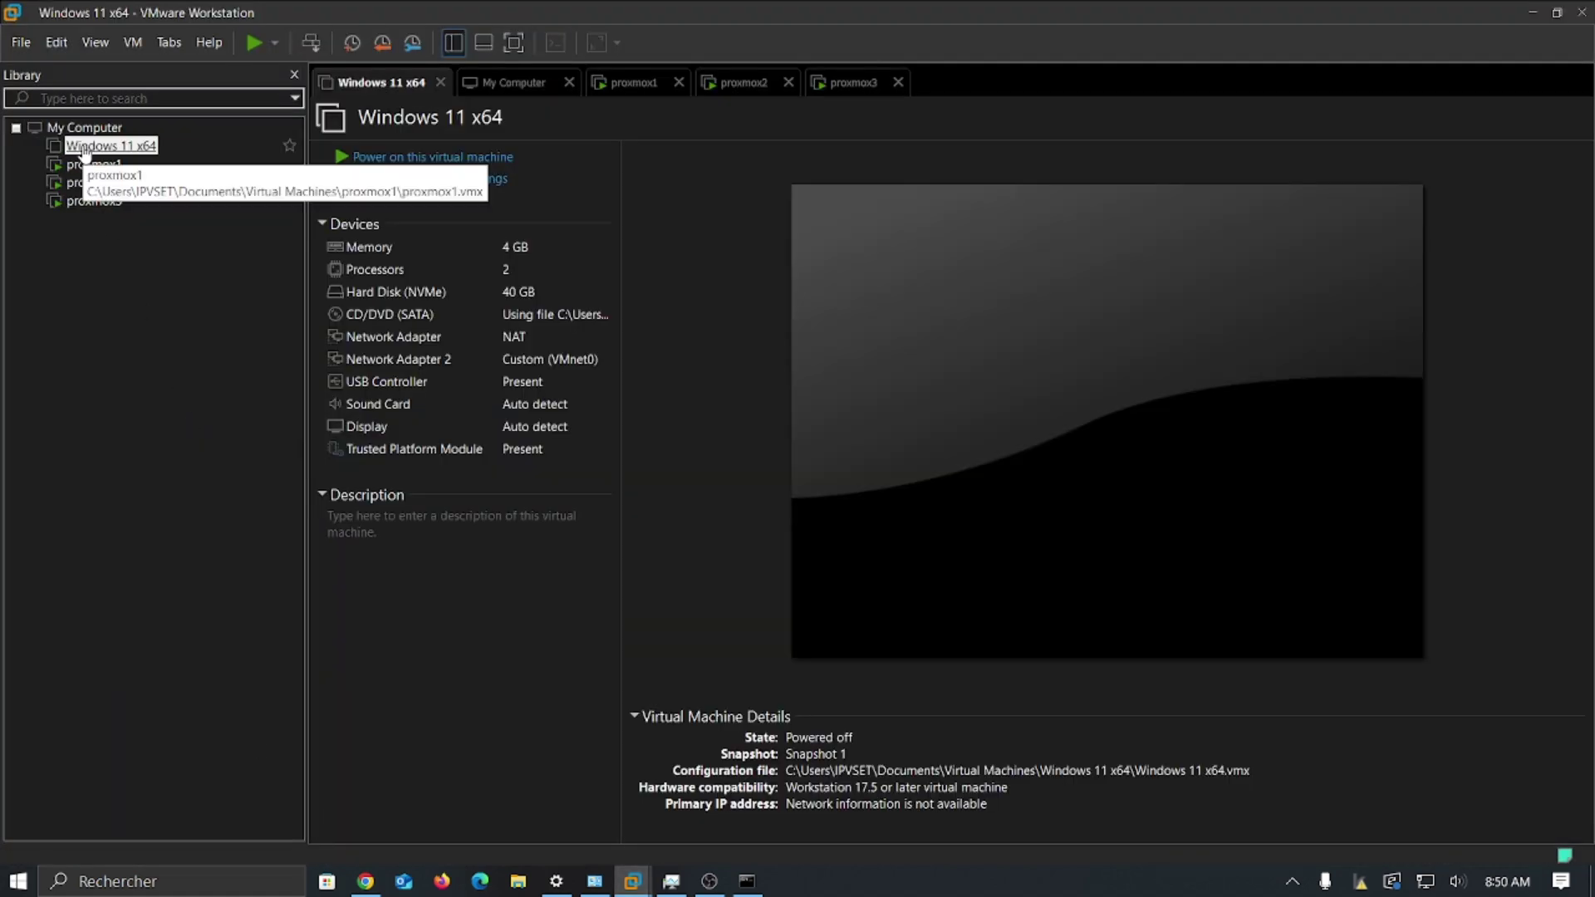
click(1526, 10)
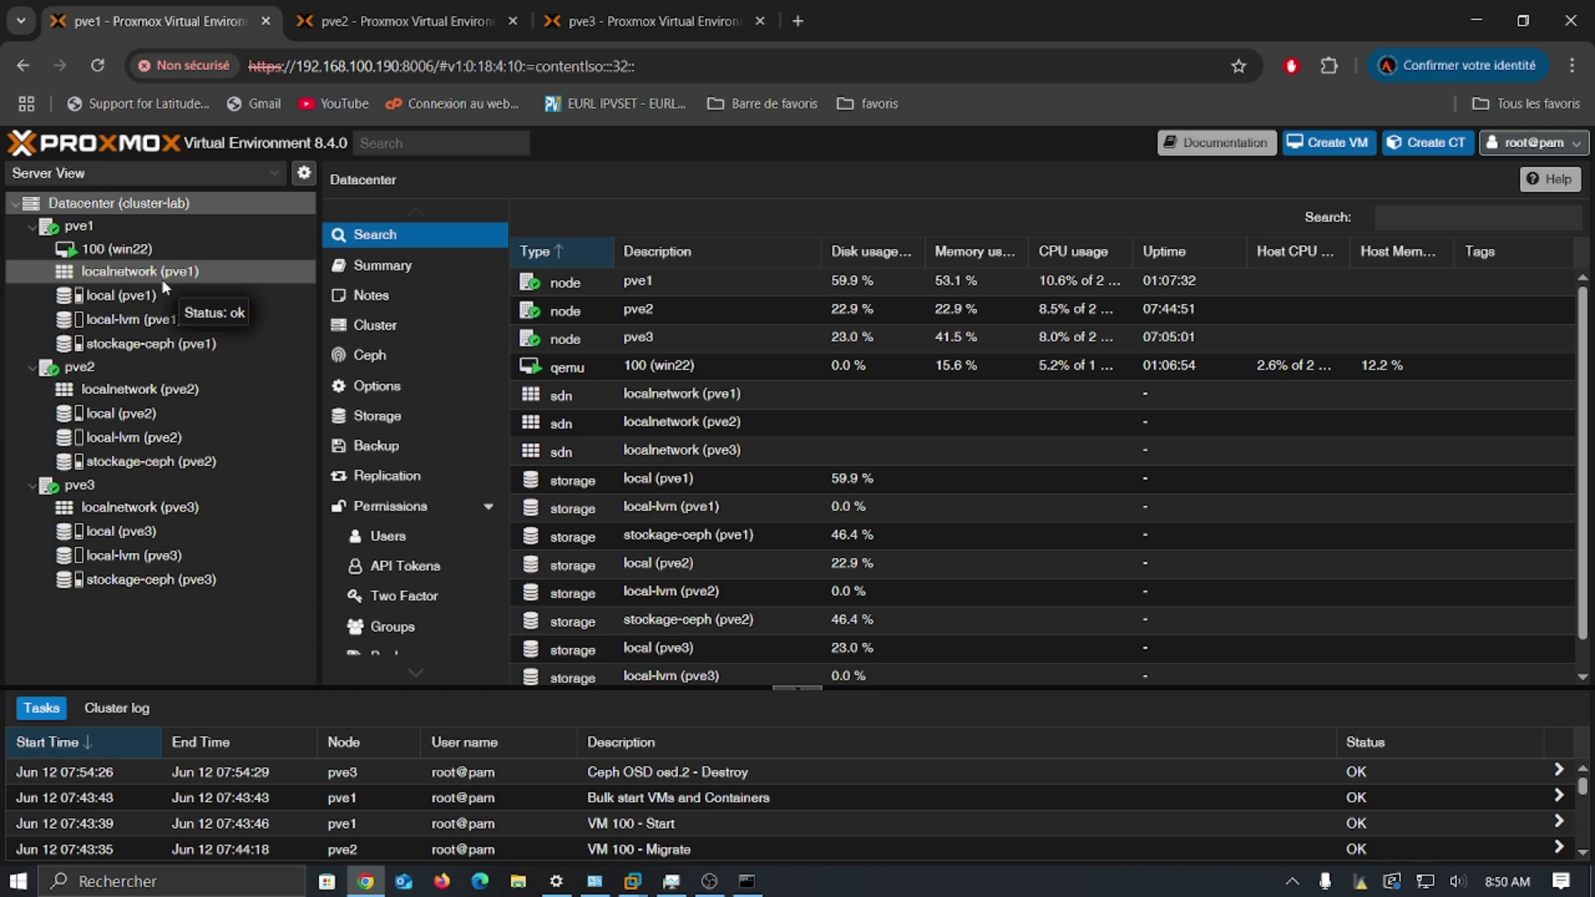
Step: Browse pve1's localnetwork, local and local-lvm storage, ending on local's ISO images list
click(210, 280)
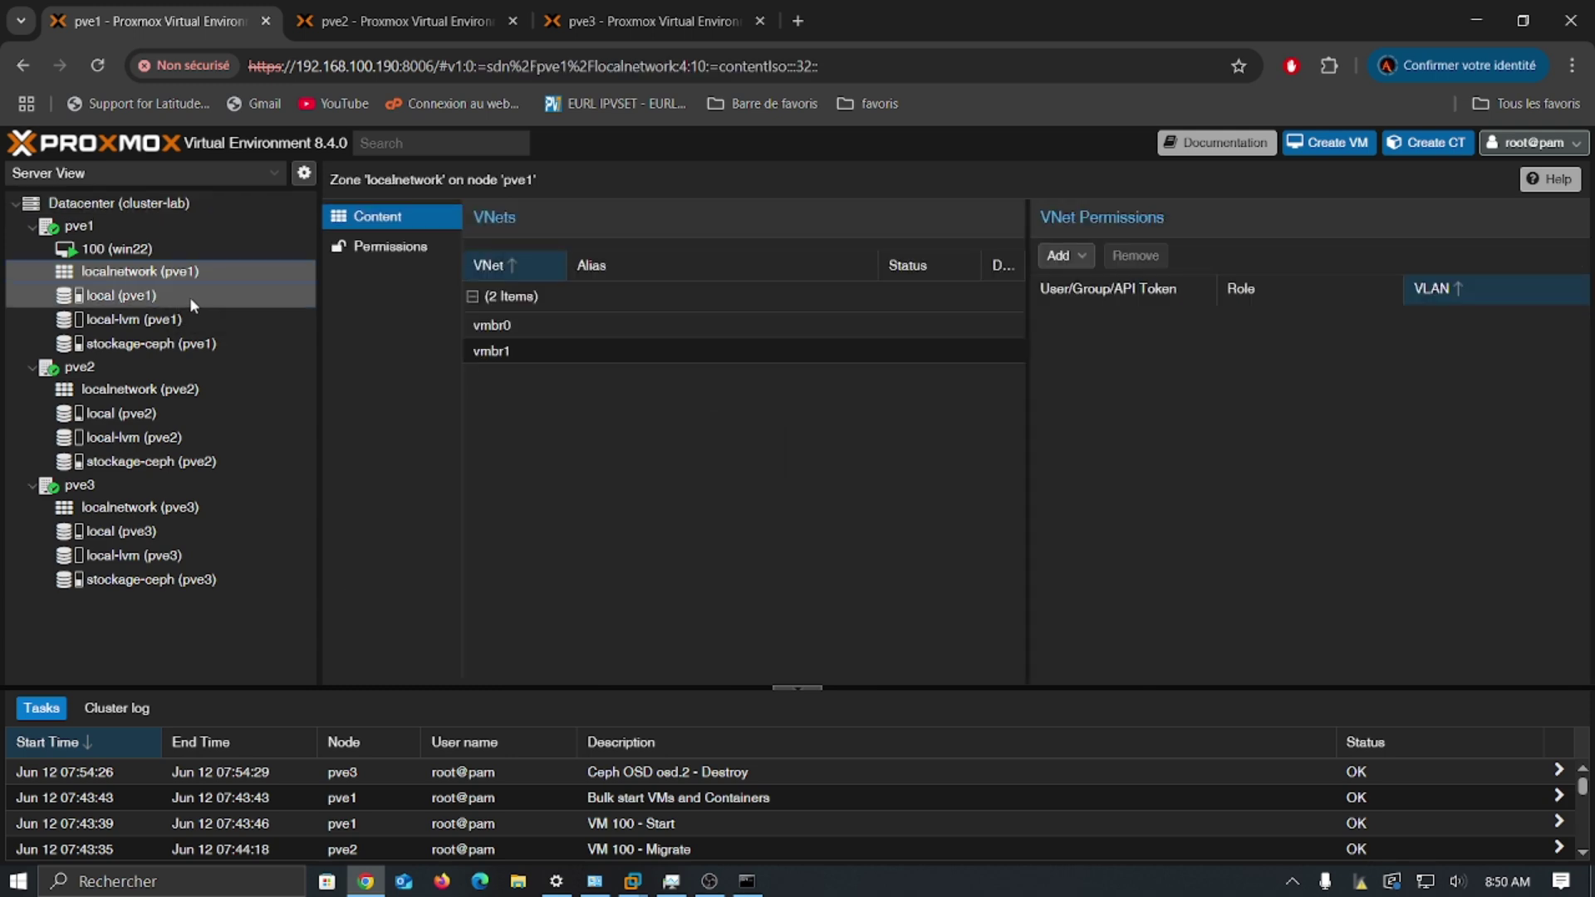
click(187, 306)
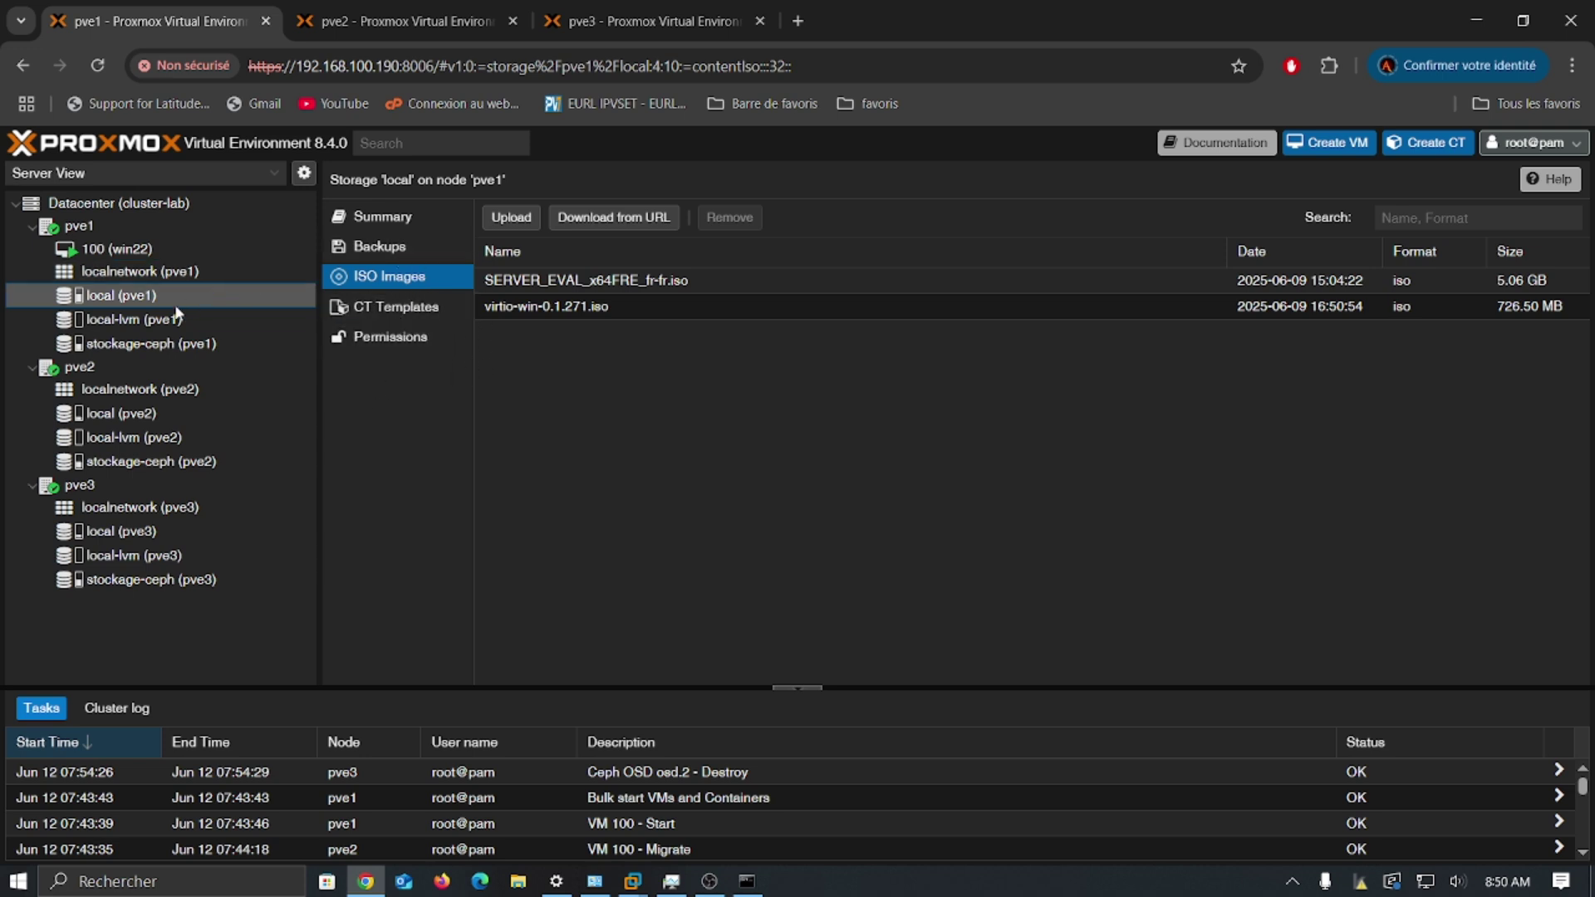
click(164, 326)
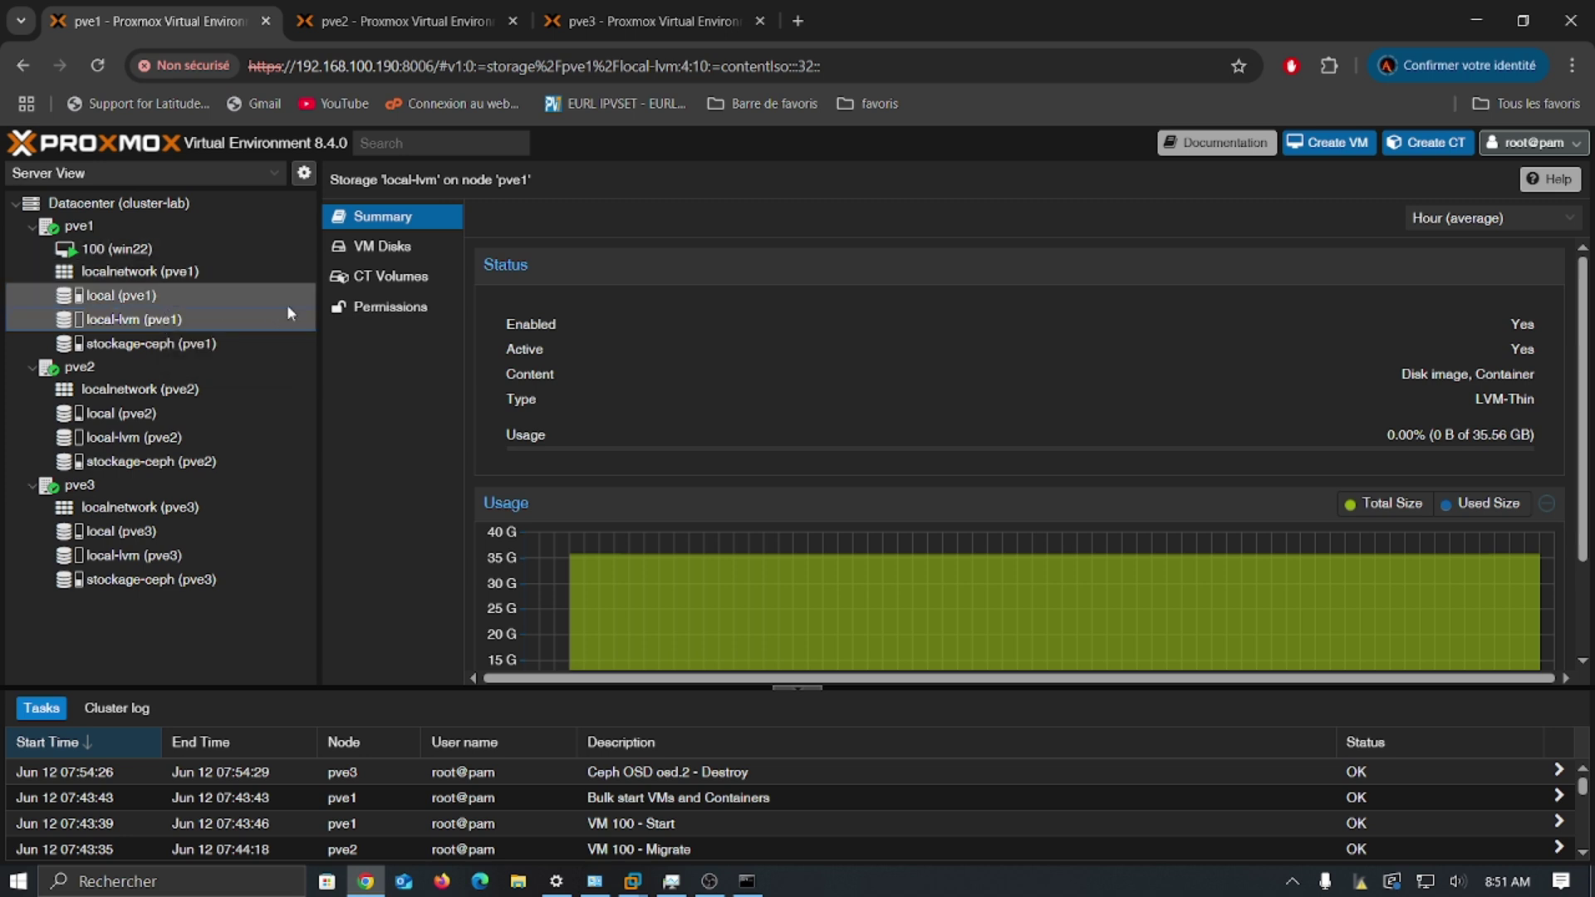
click(203, 304)
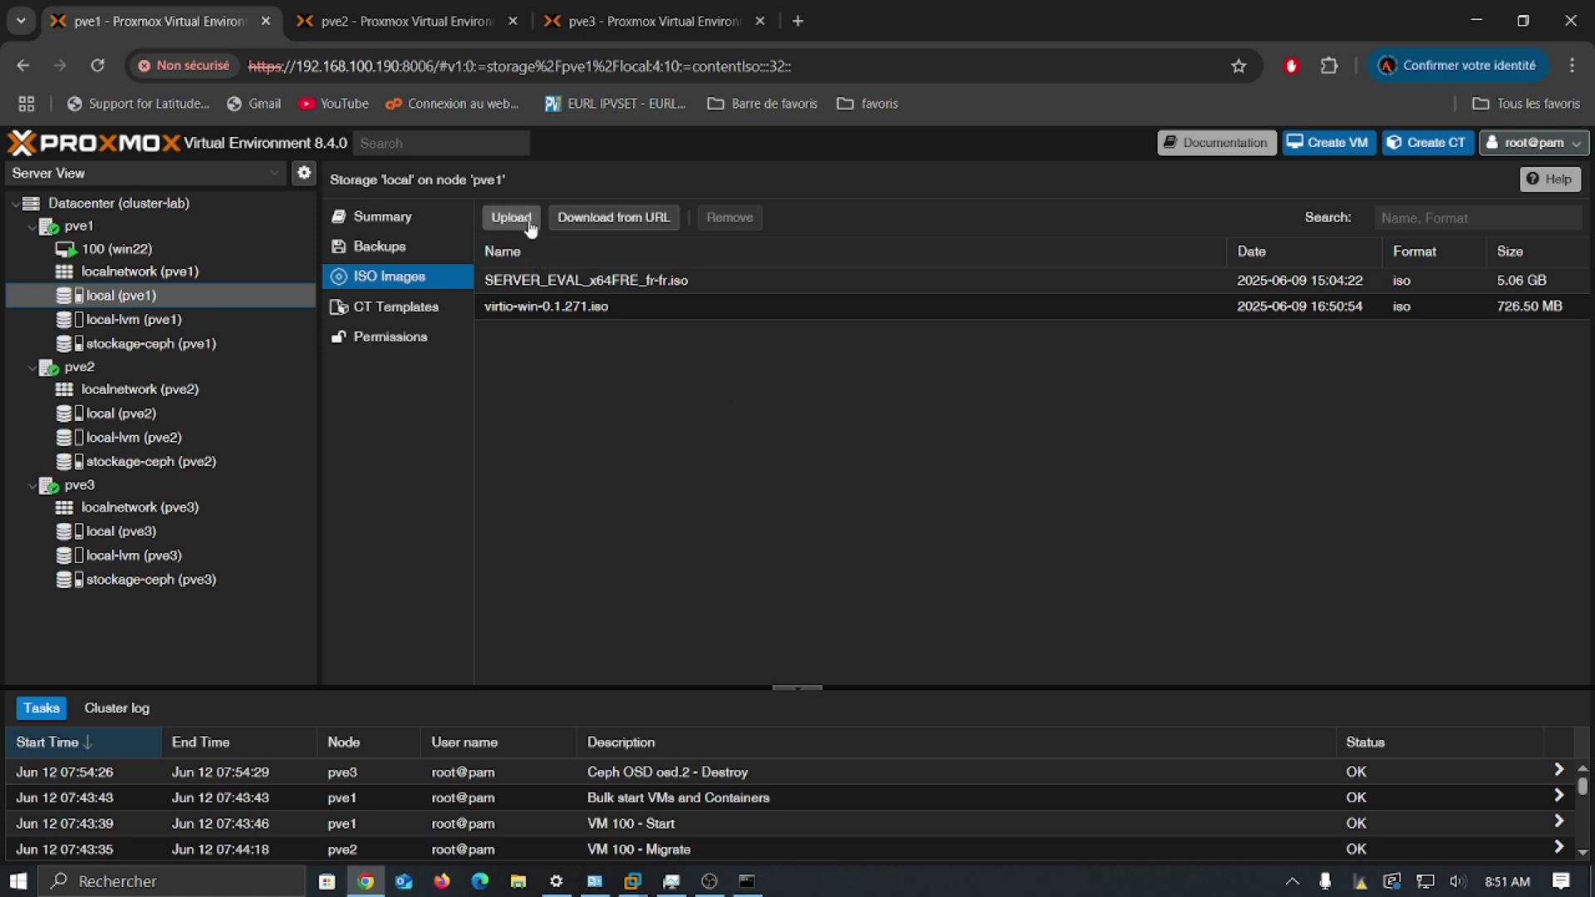
click(633, 224)
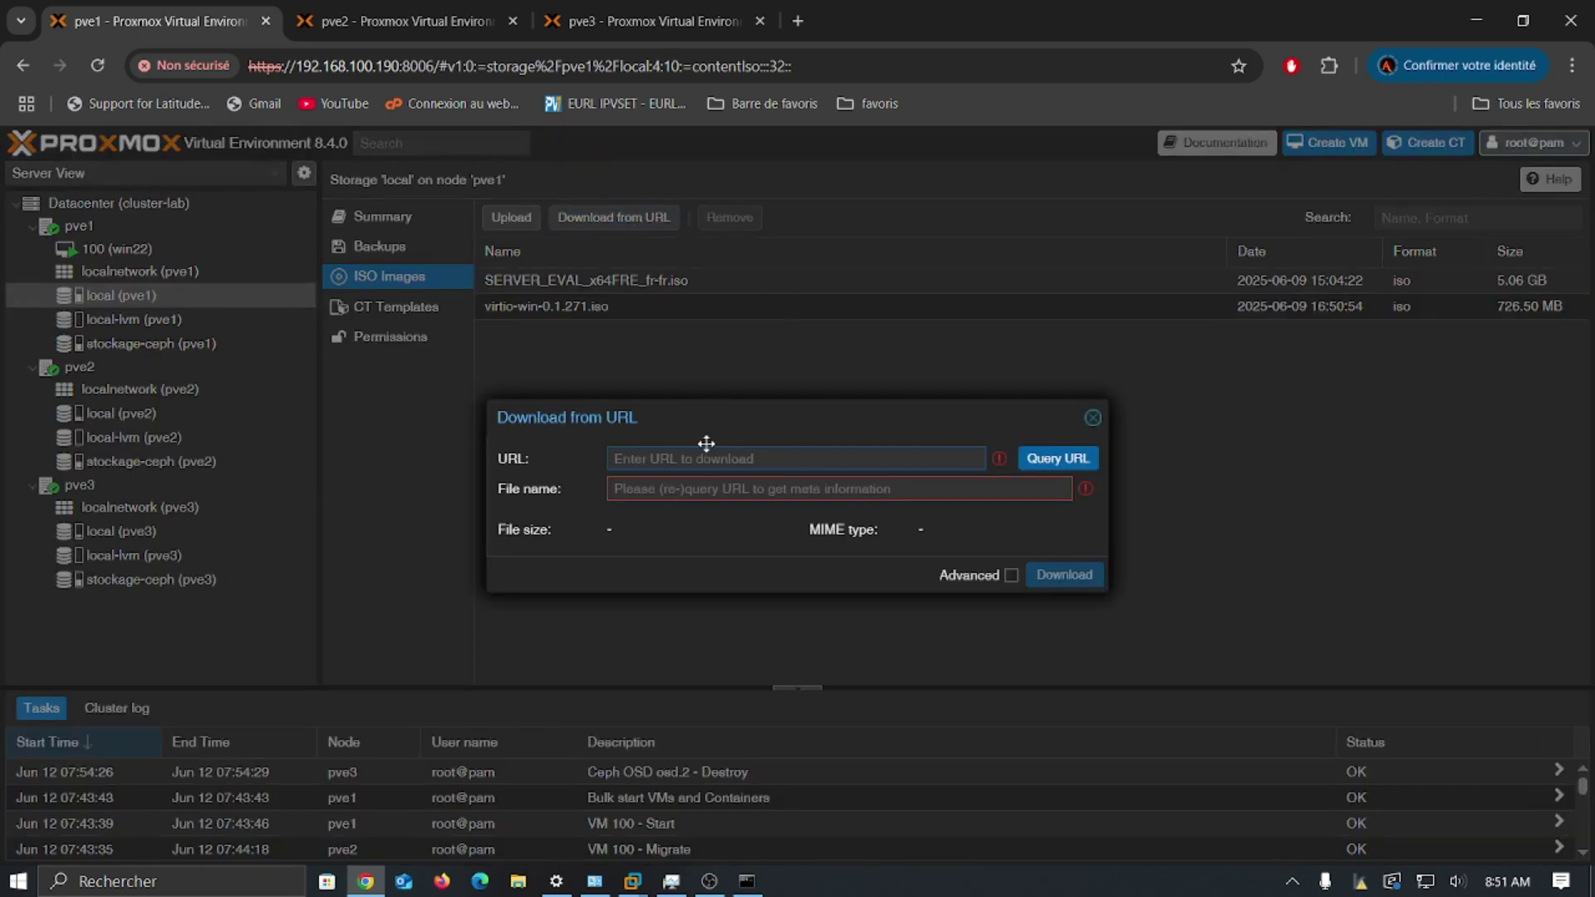
click(1095, 420)
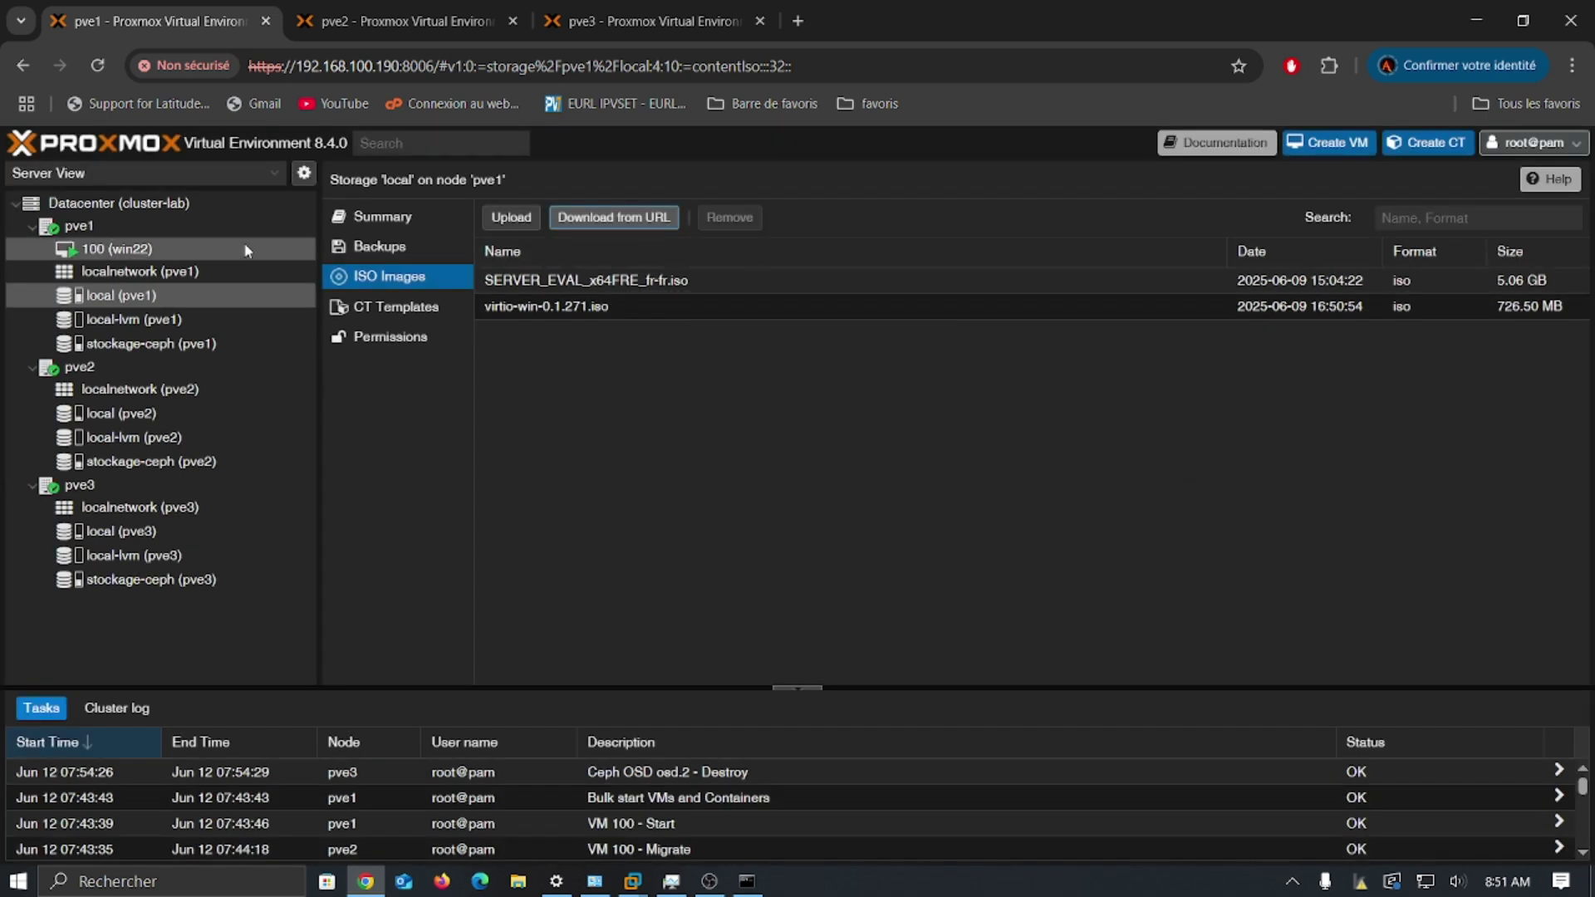
click(1329, 148)
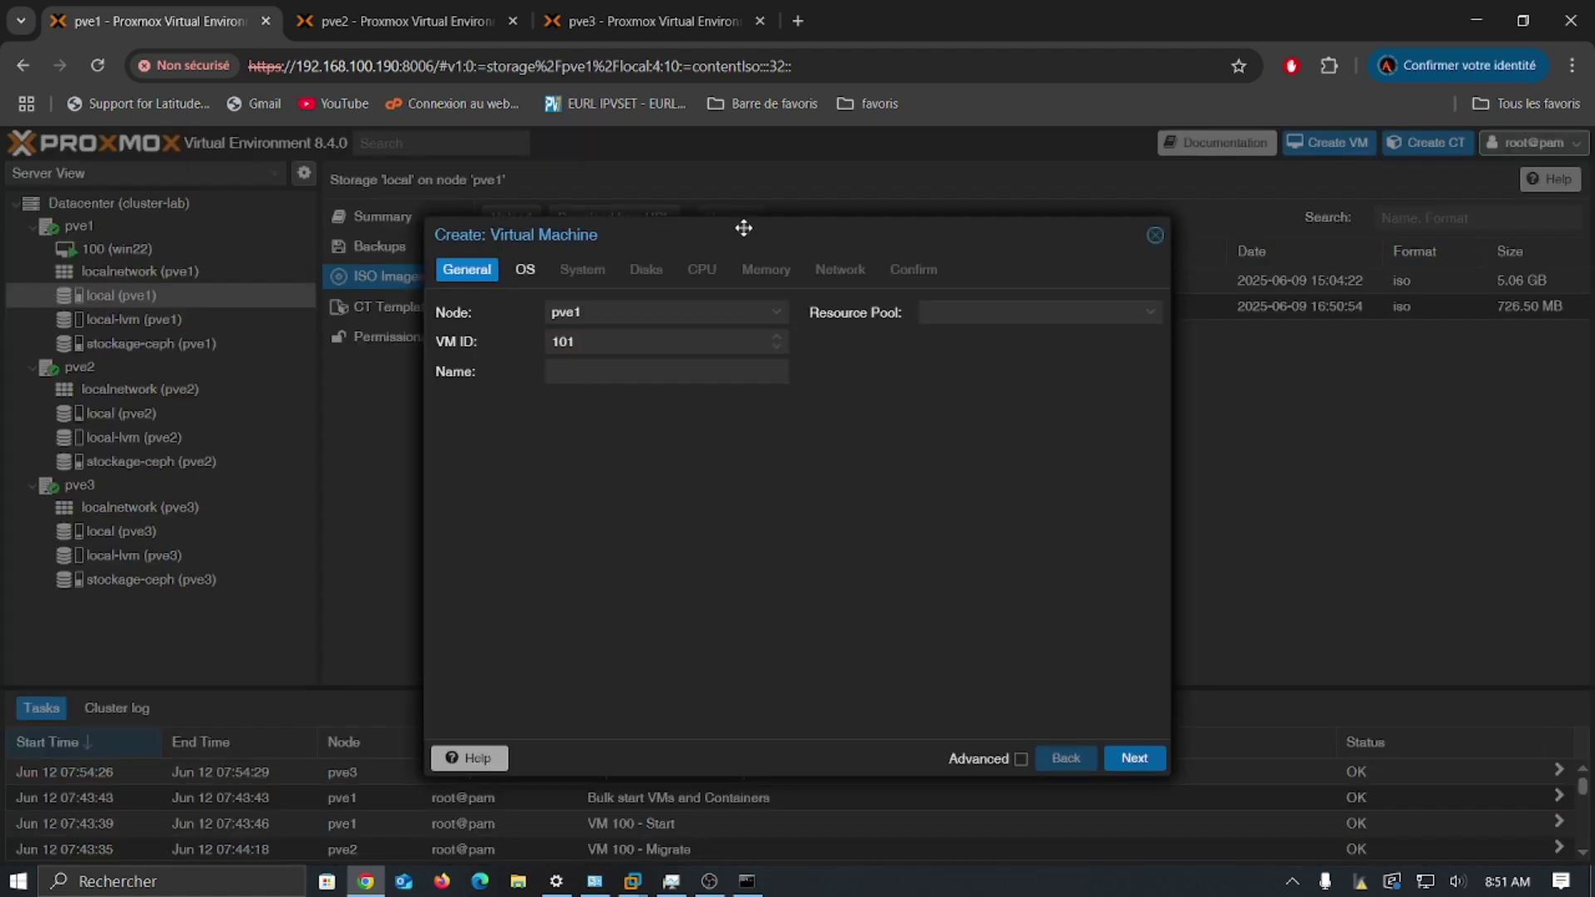
click(1156, 235)
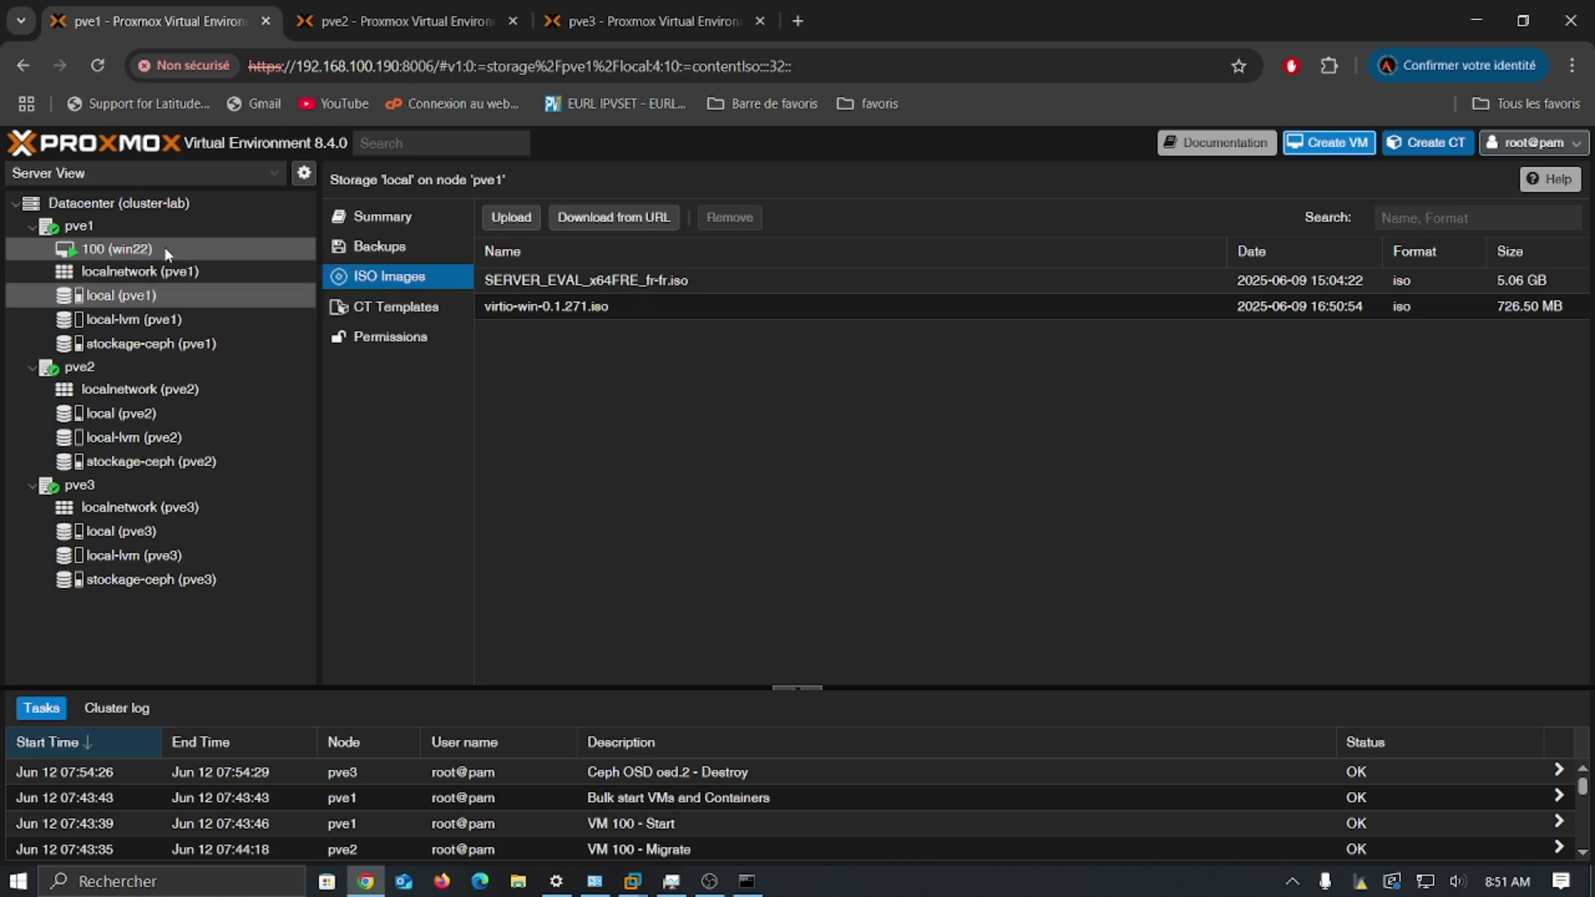
Step: Browse VM 100, pve1's local-lvm, pve2, pve3's localnetwork and pve1's services in the tree
click(128, 250)
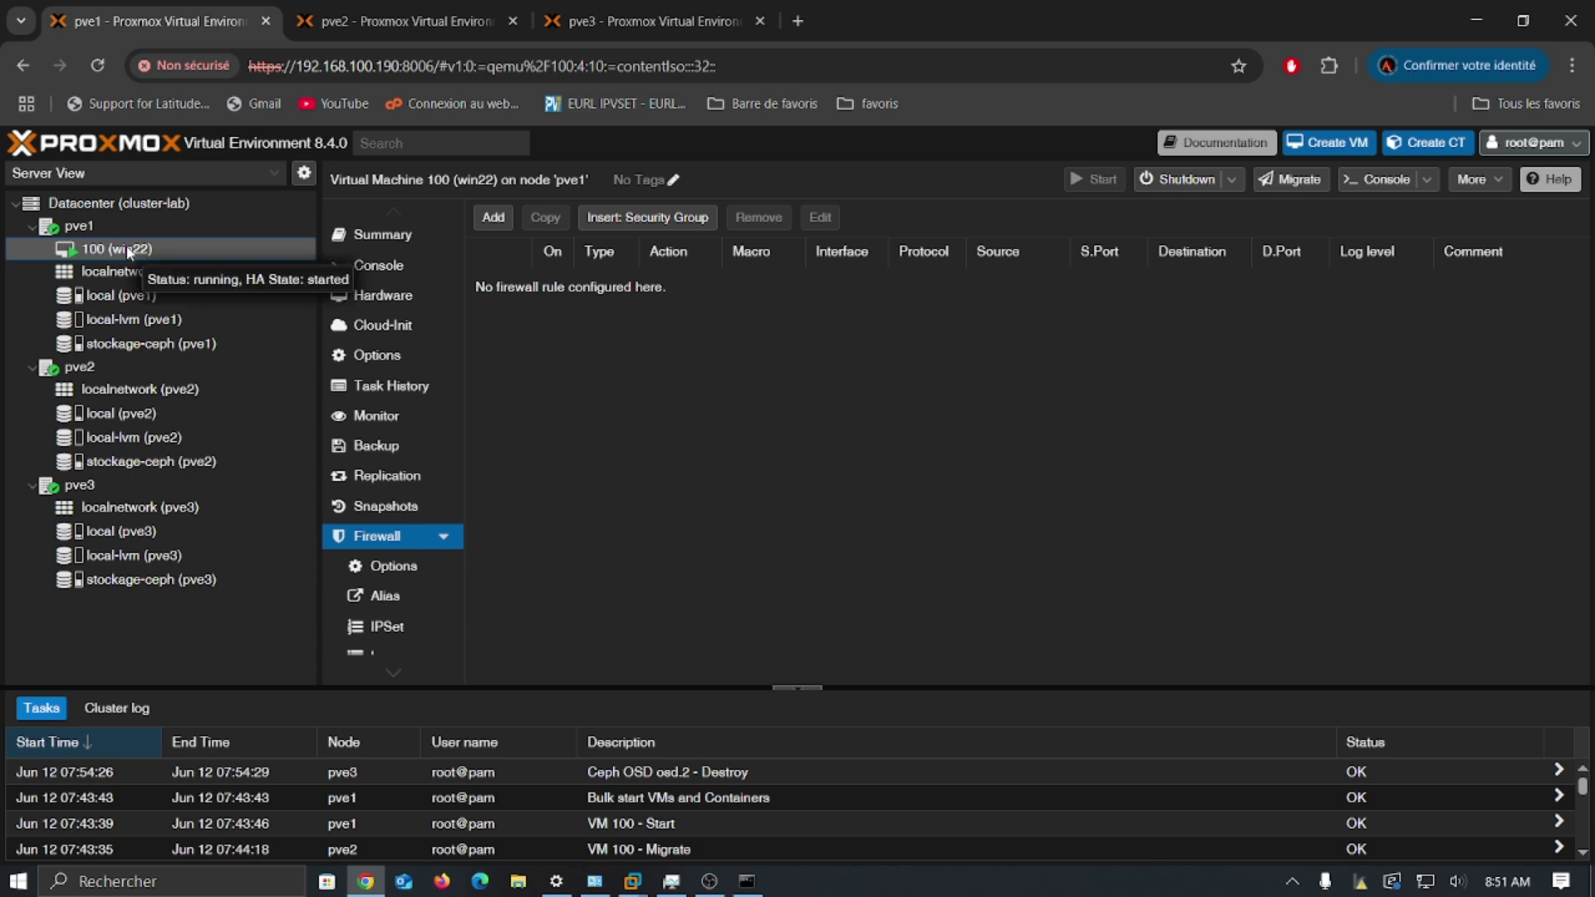
click(160, 326)
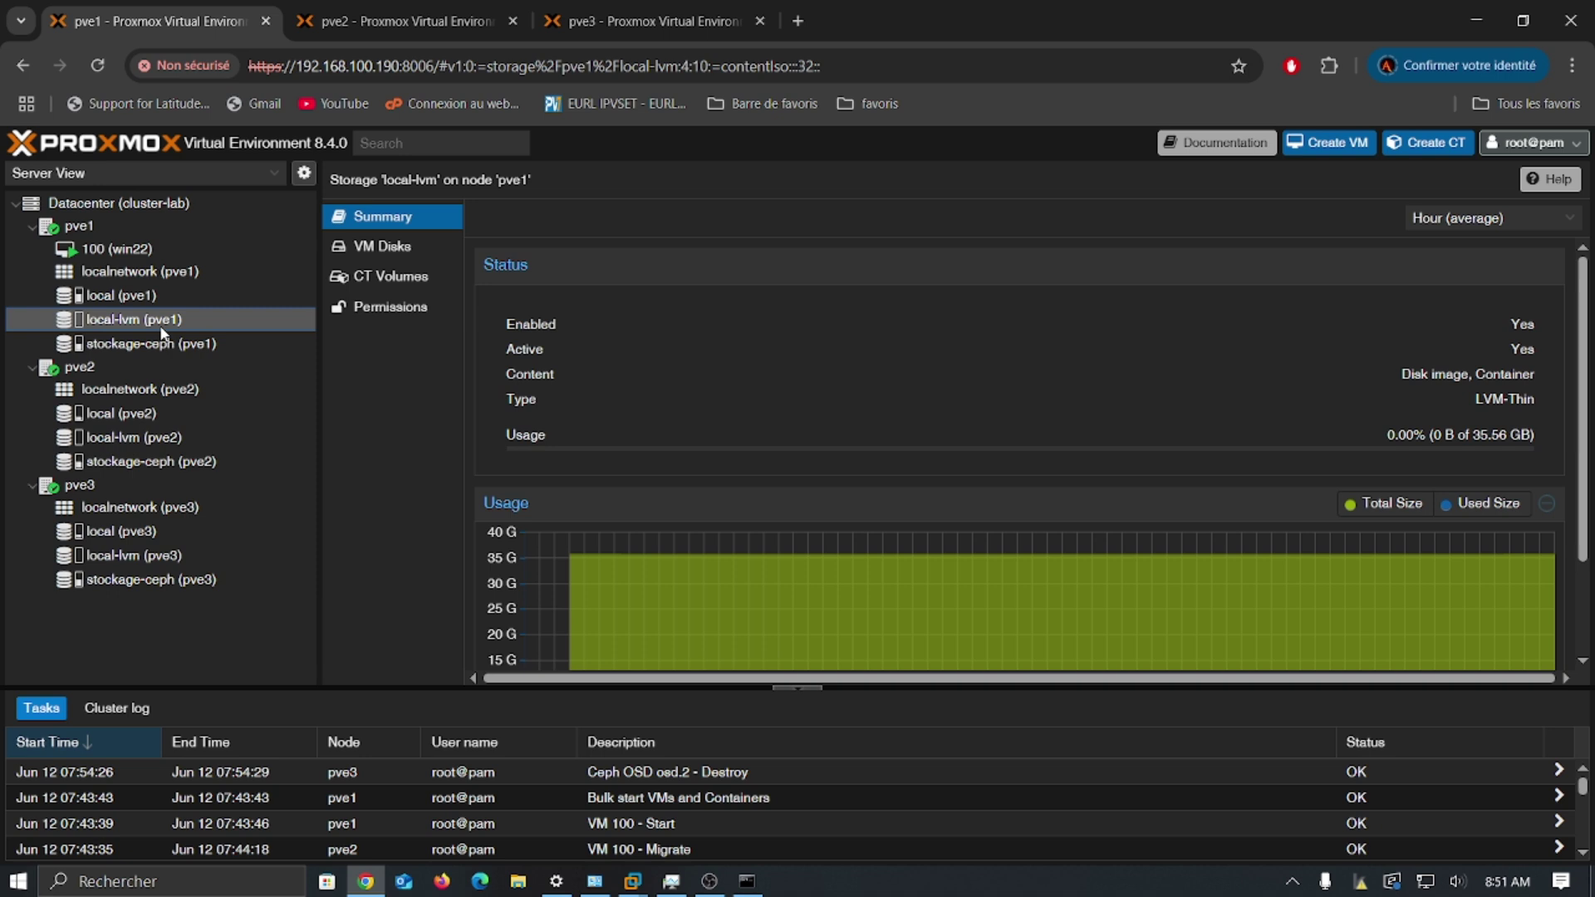
click(172, 371)
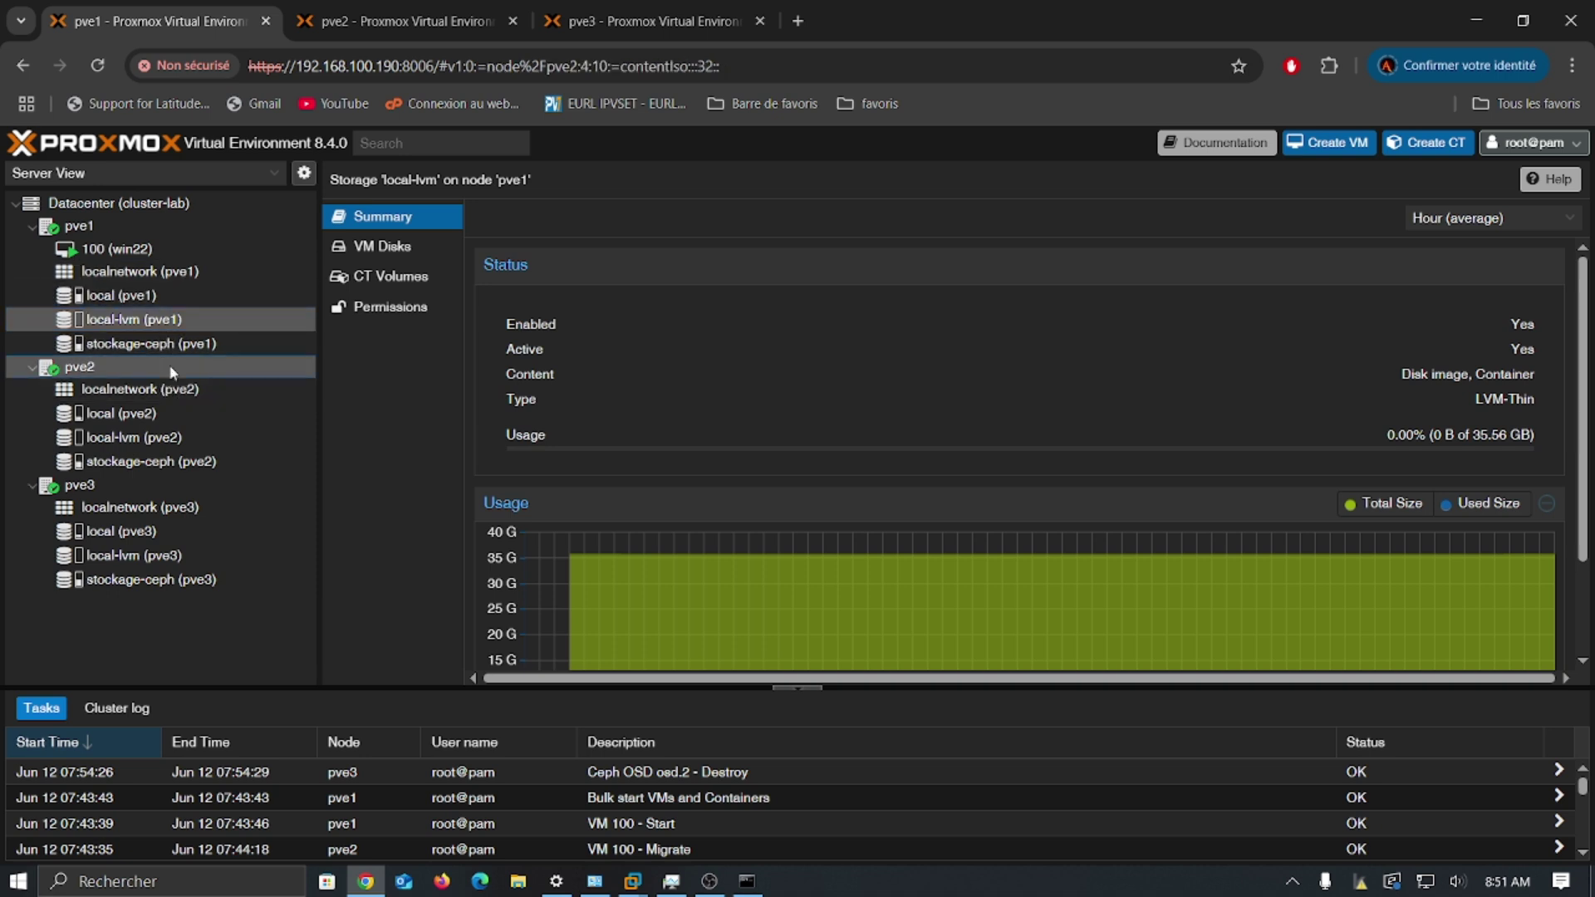
click(127, 509)
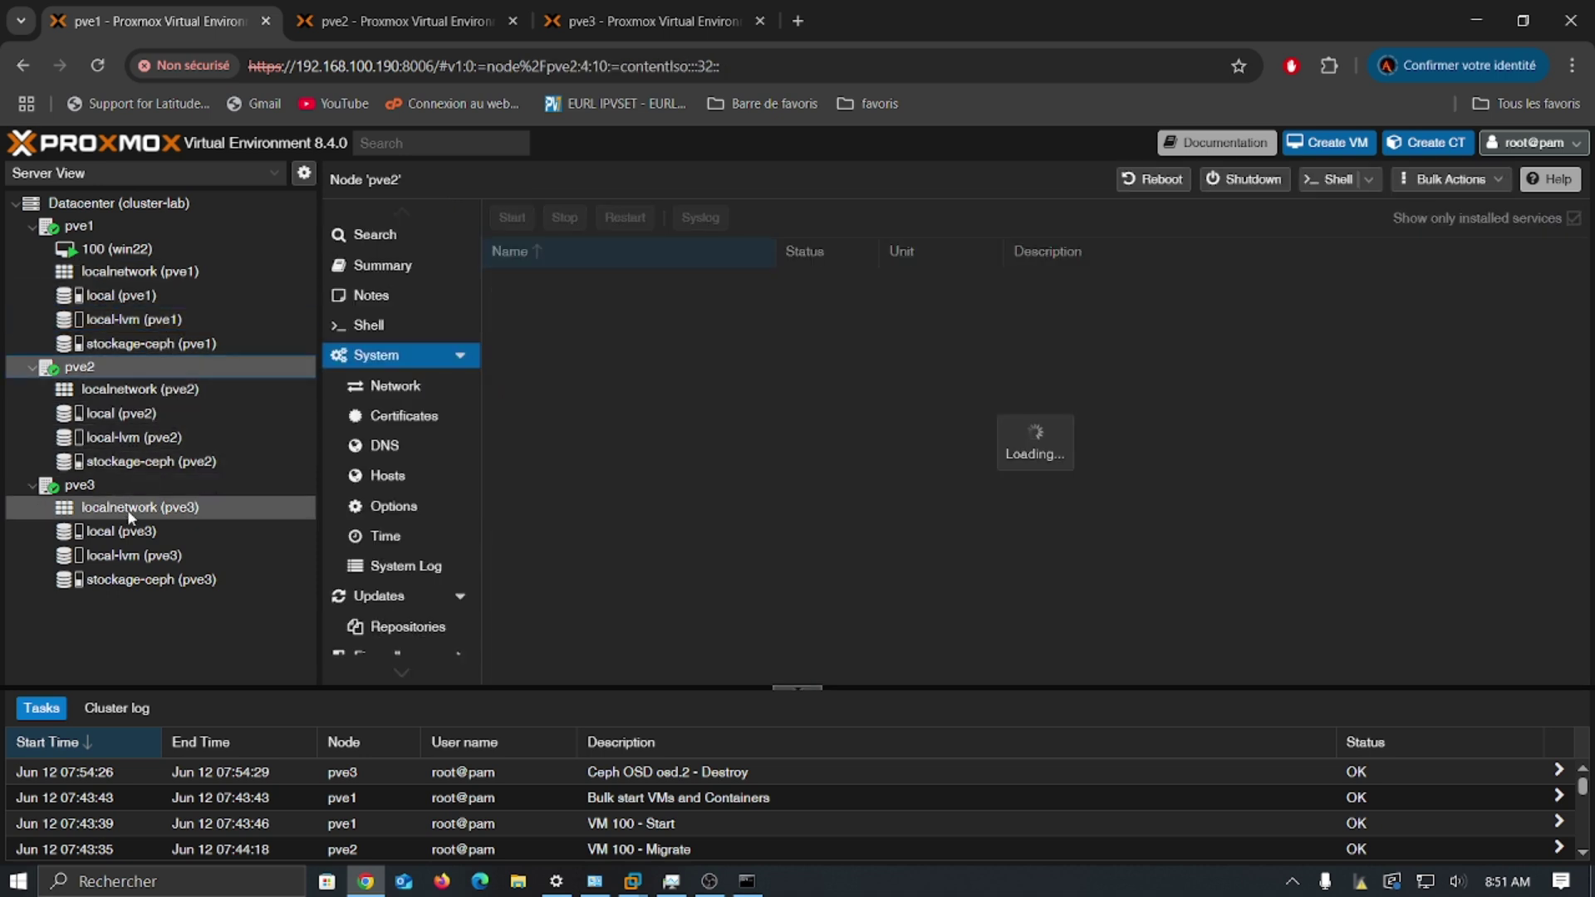
click(128, 223)
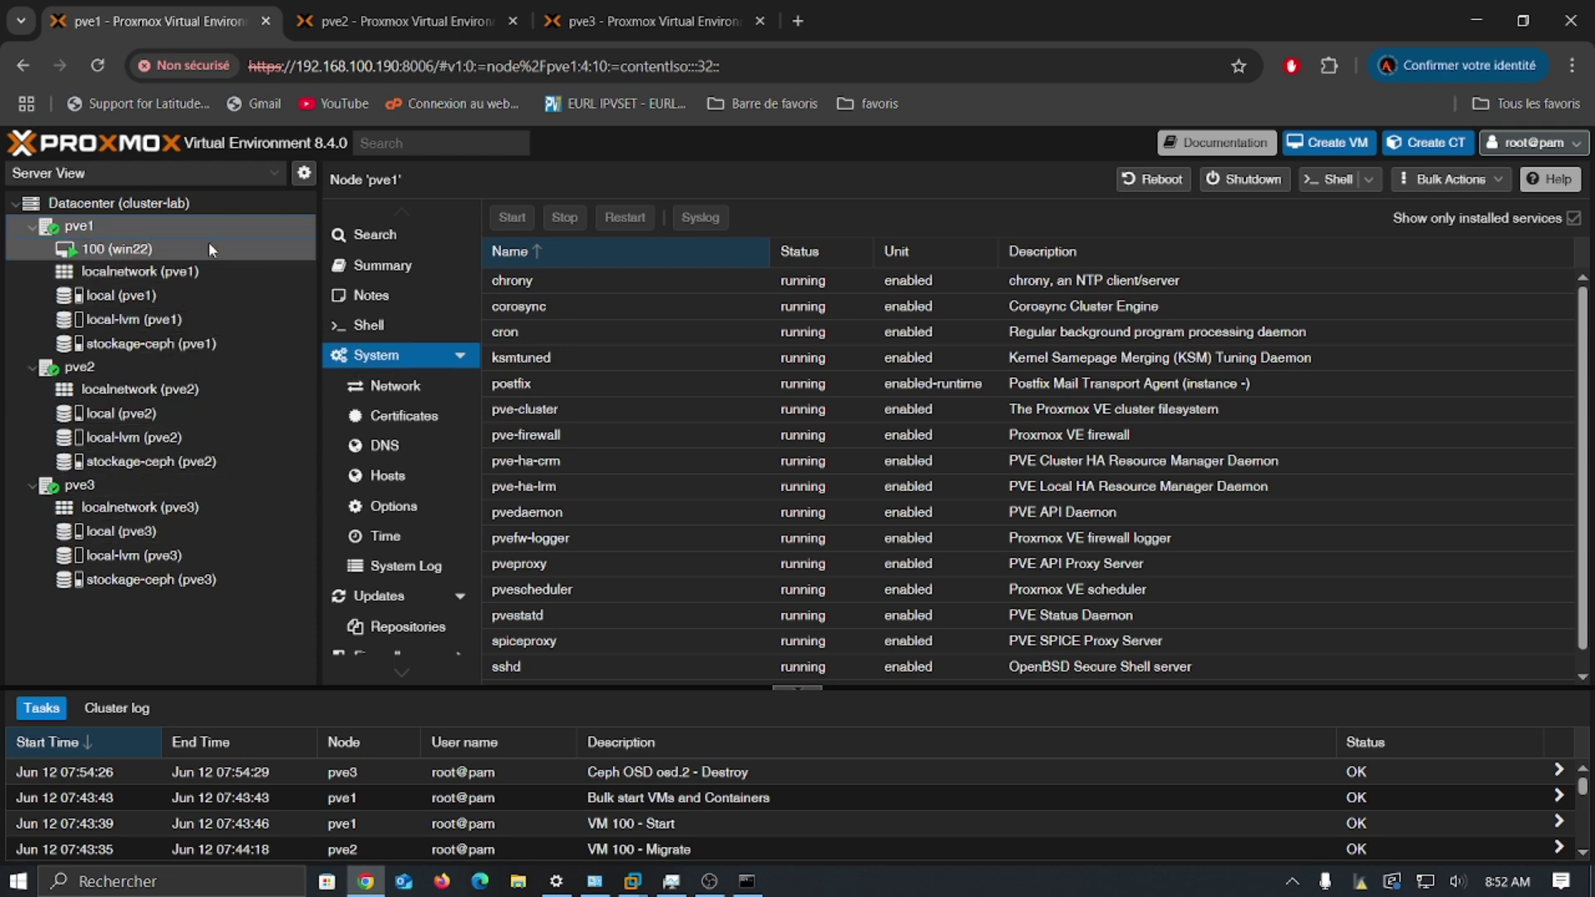
Step: Cycle through the pve1, pve2 and pve3 browser tabs, ending on pve3, then raise the VMware previews
click(391, 16)
click(598, 4)
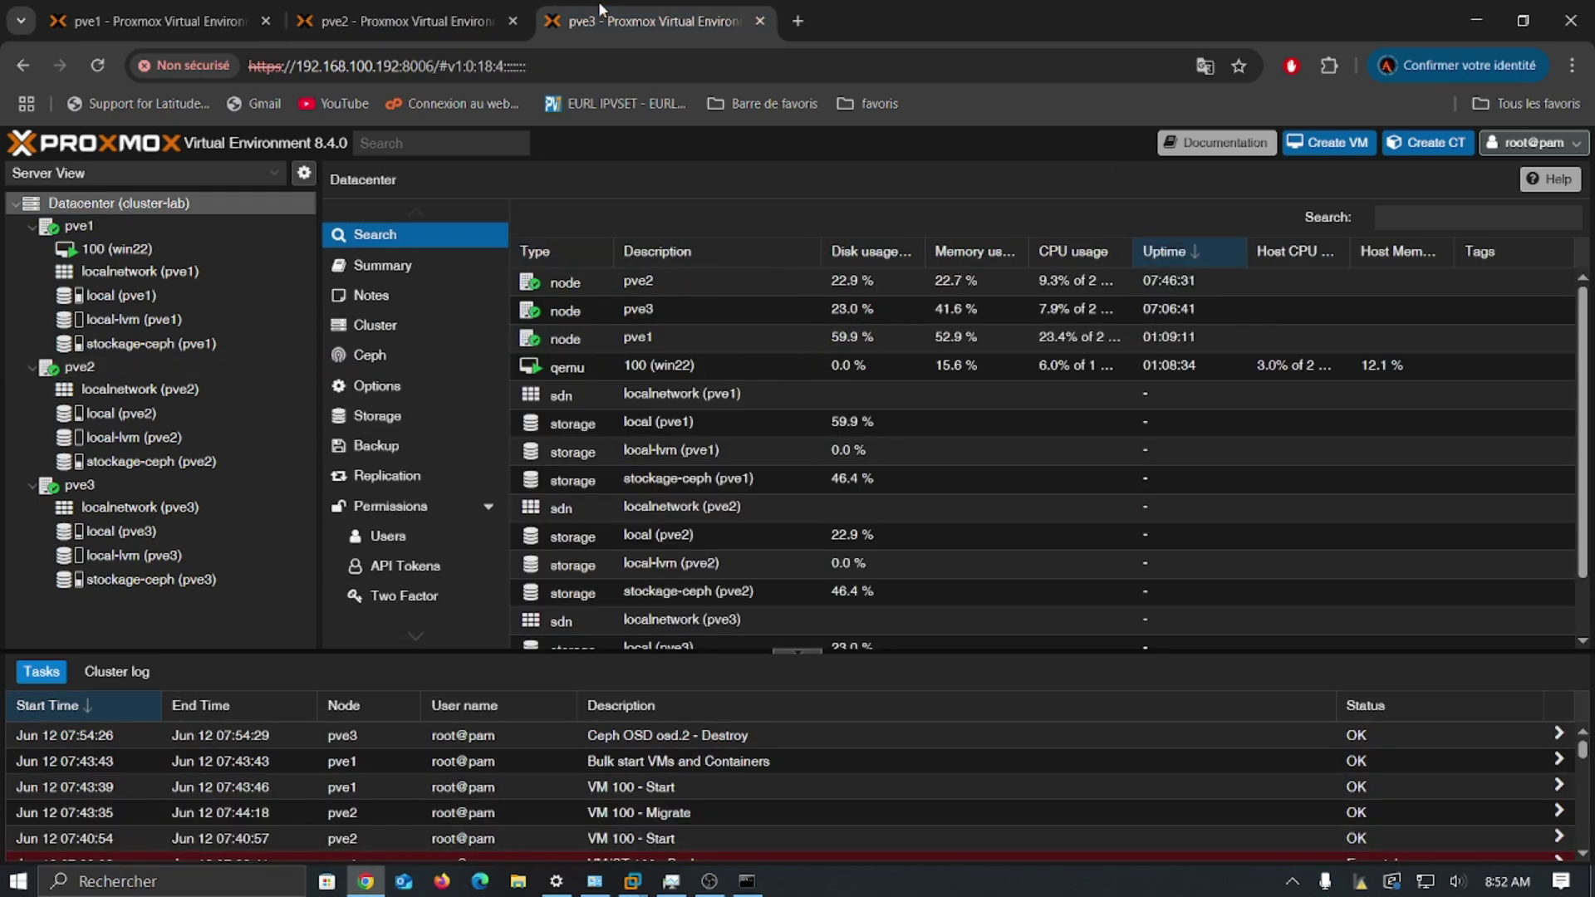
click(191, 12)
click(378, 15)
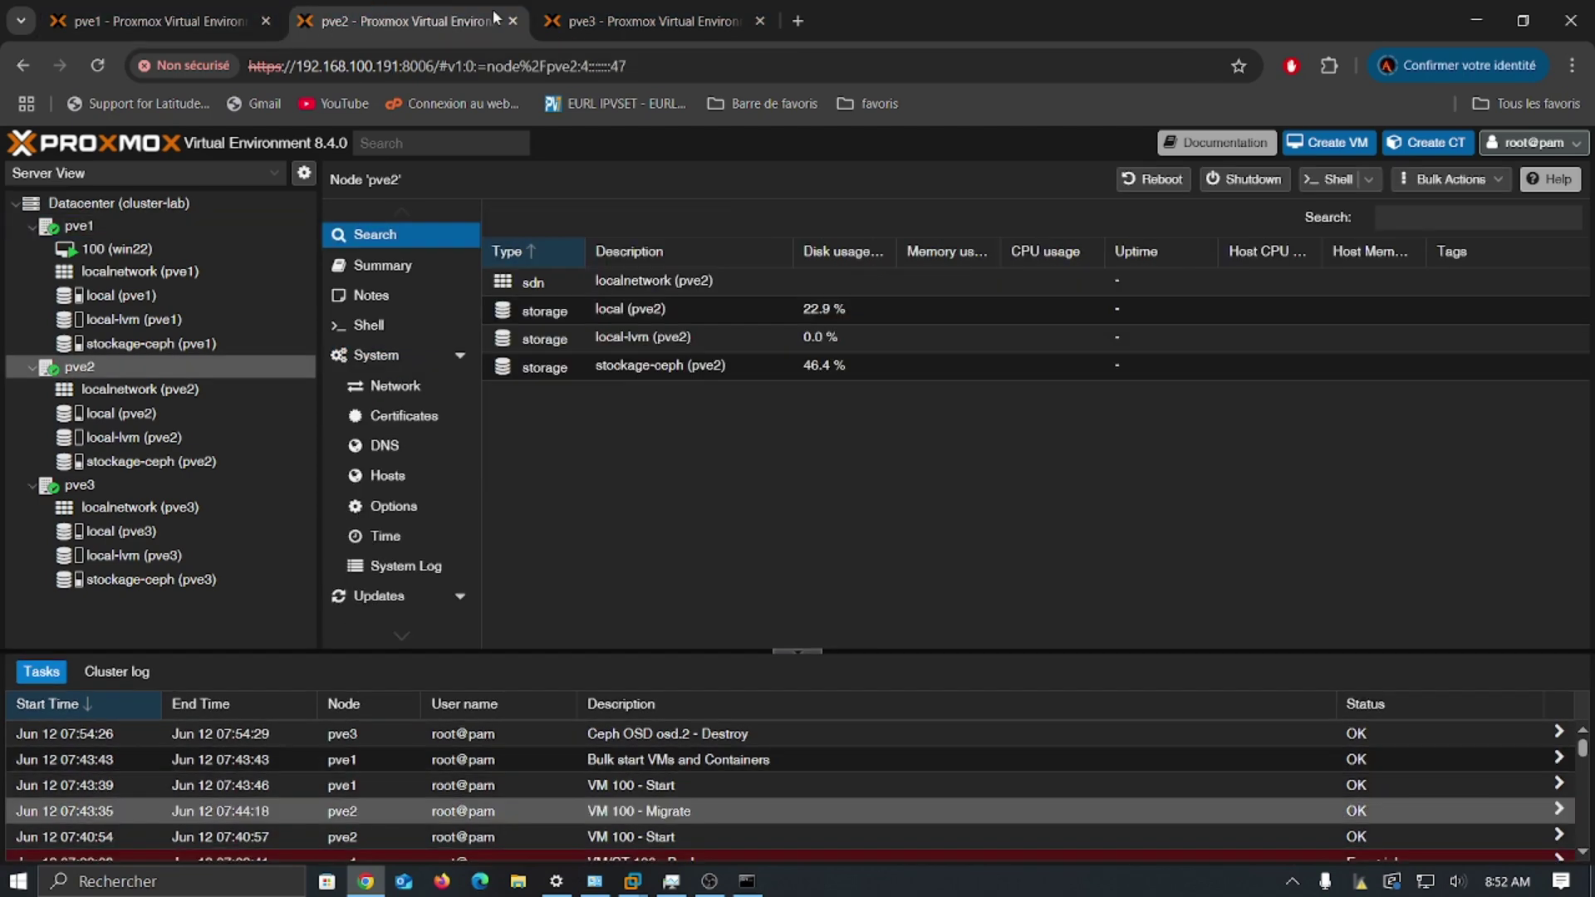
click(600, 14)
click(420, 10)
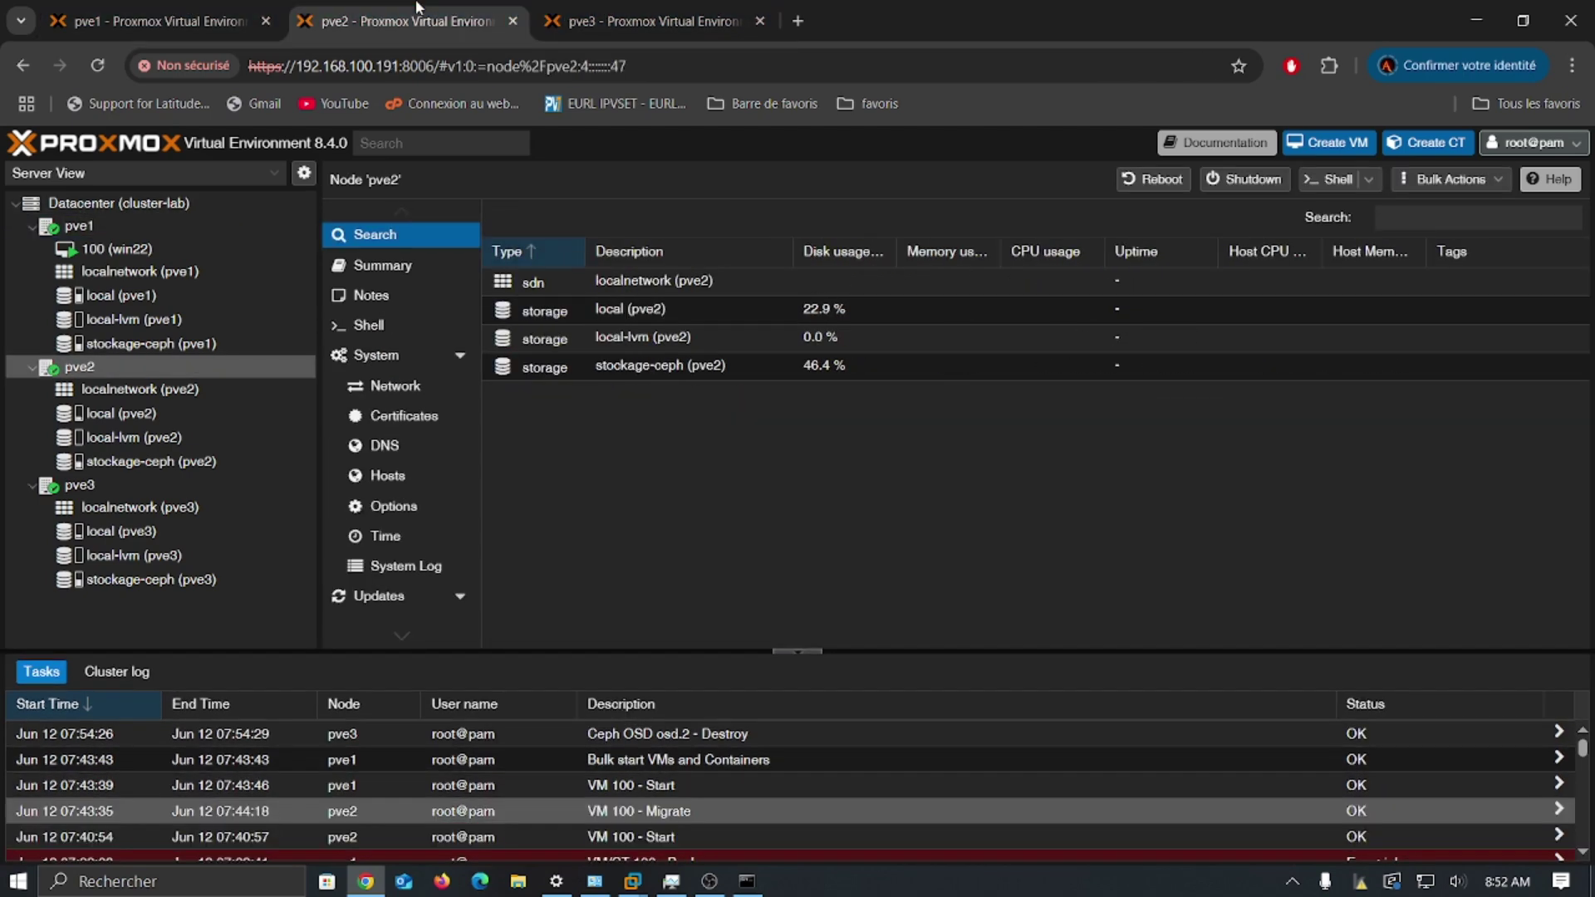
click(160, 7)
click(355, 13)
click(634, 18)
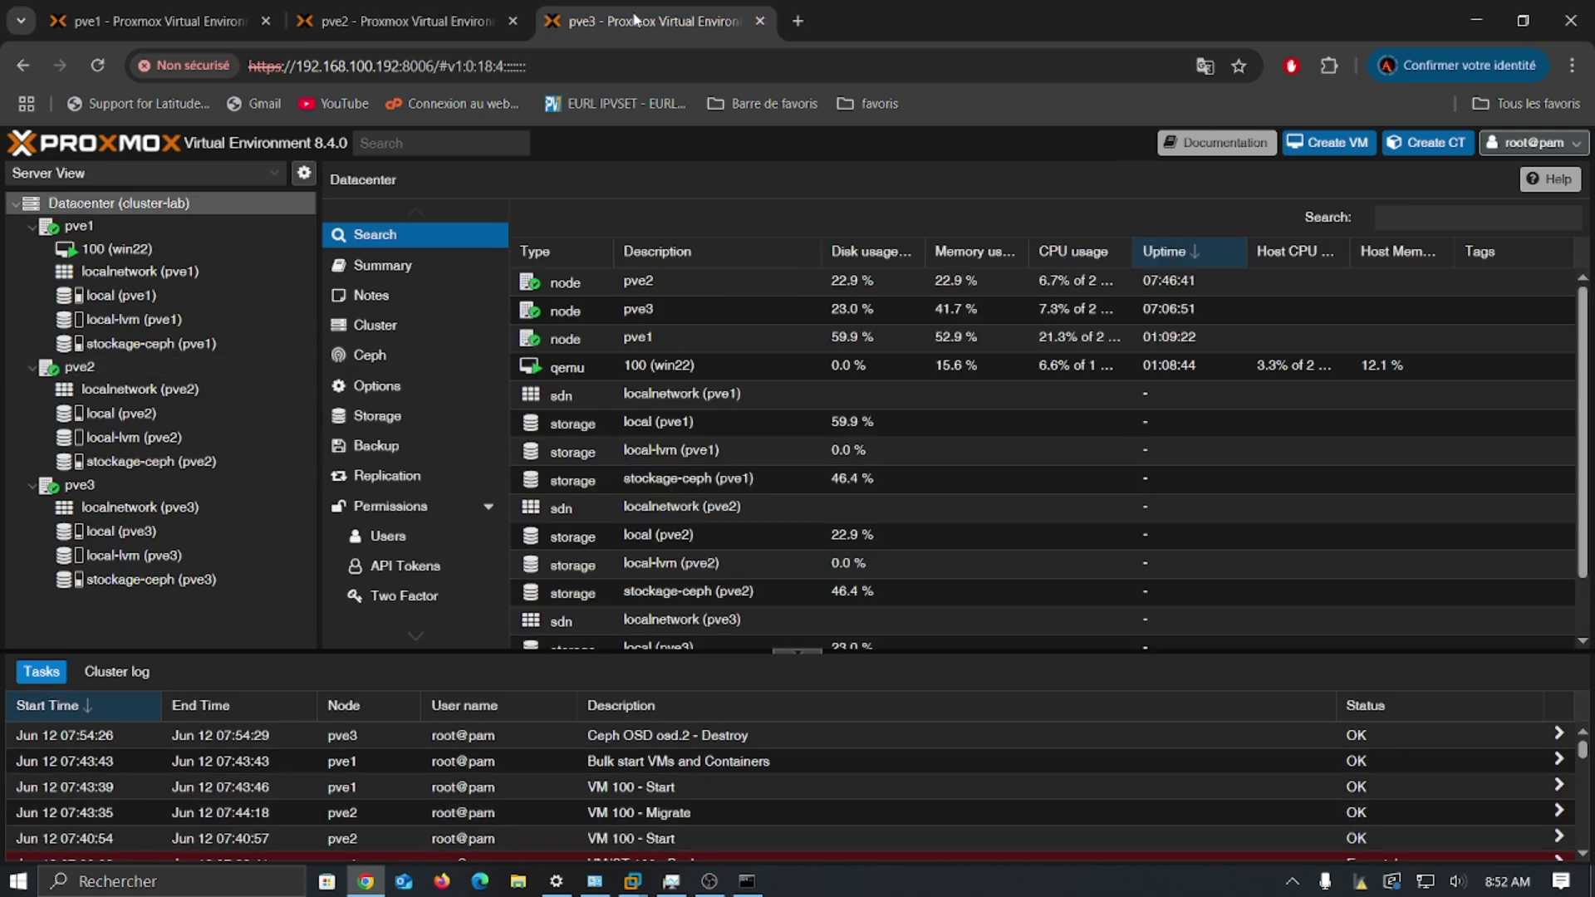
click(632, 881)
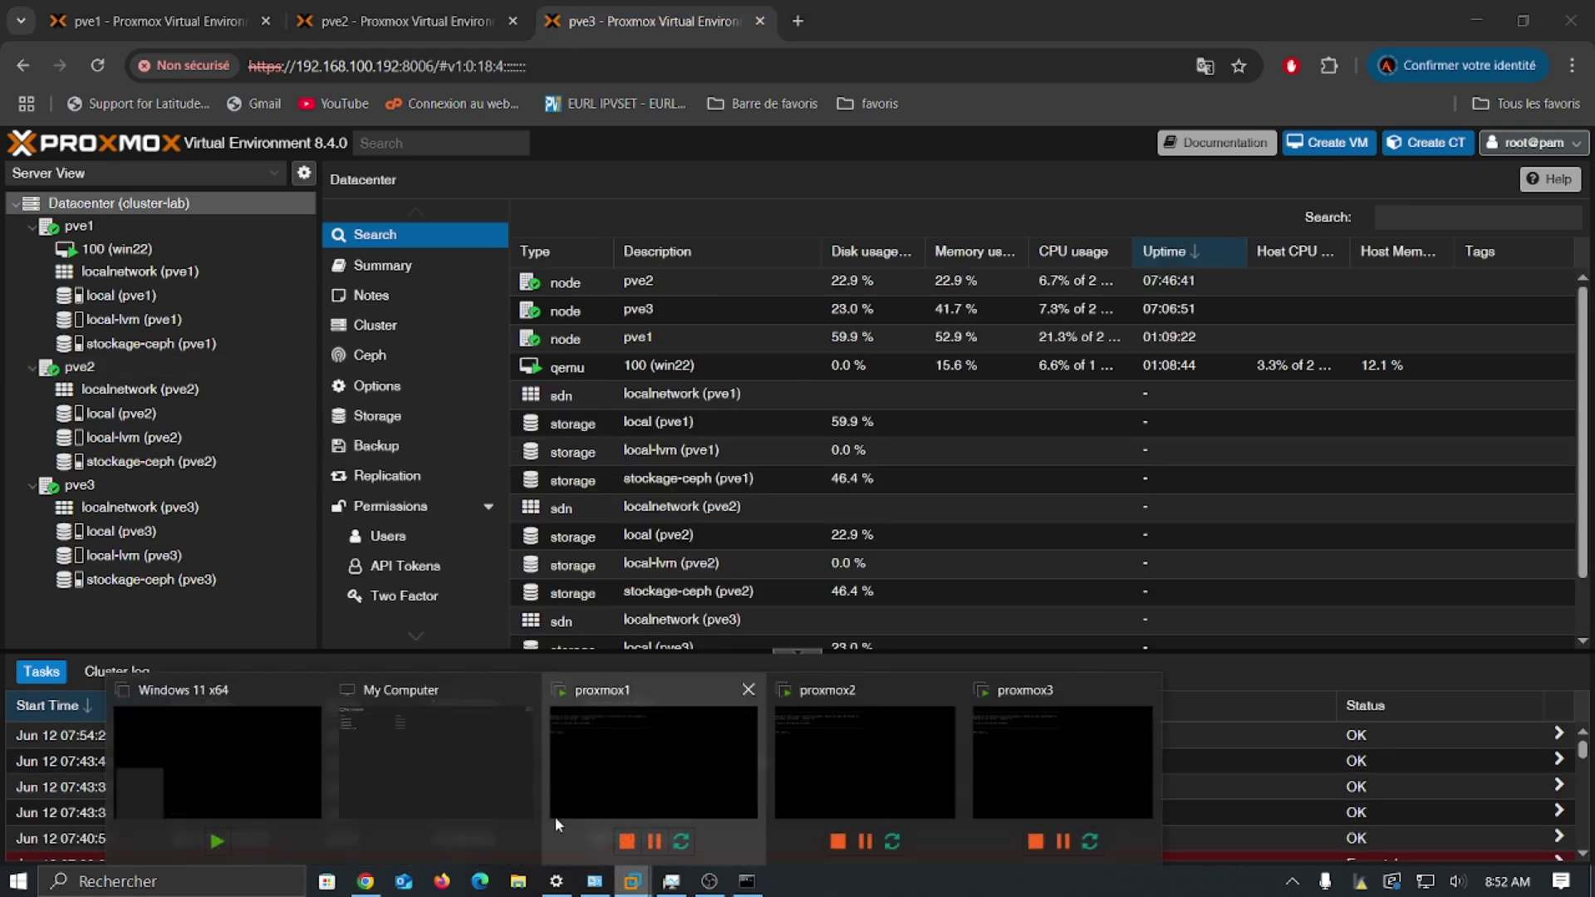
Step: View proxmox1's console at the pve1 login prompt in VMware Workstation, then minimize VMware
click(498, 791)
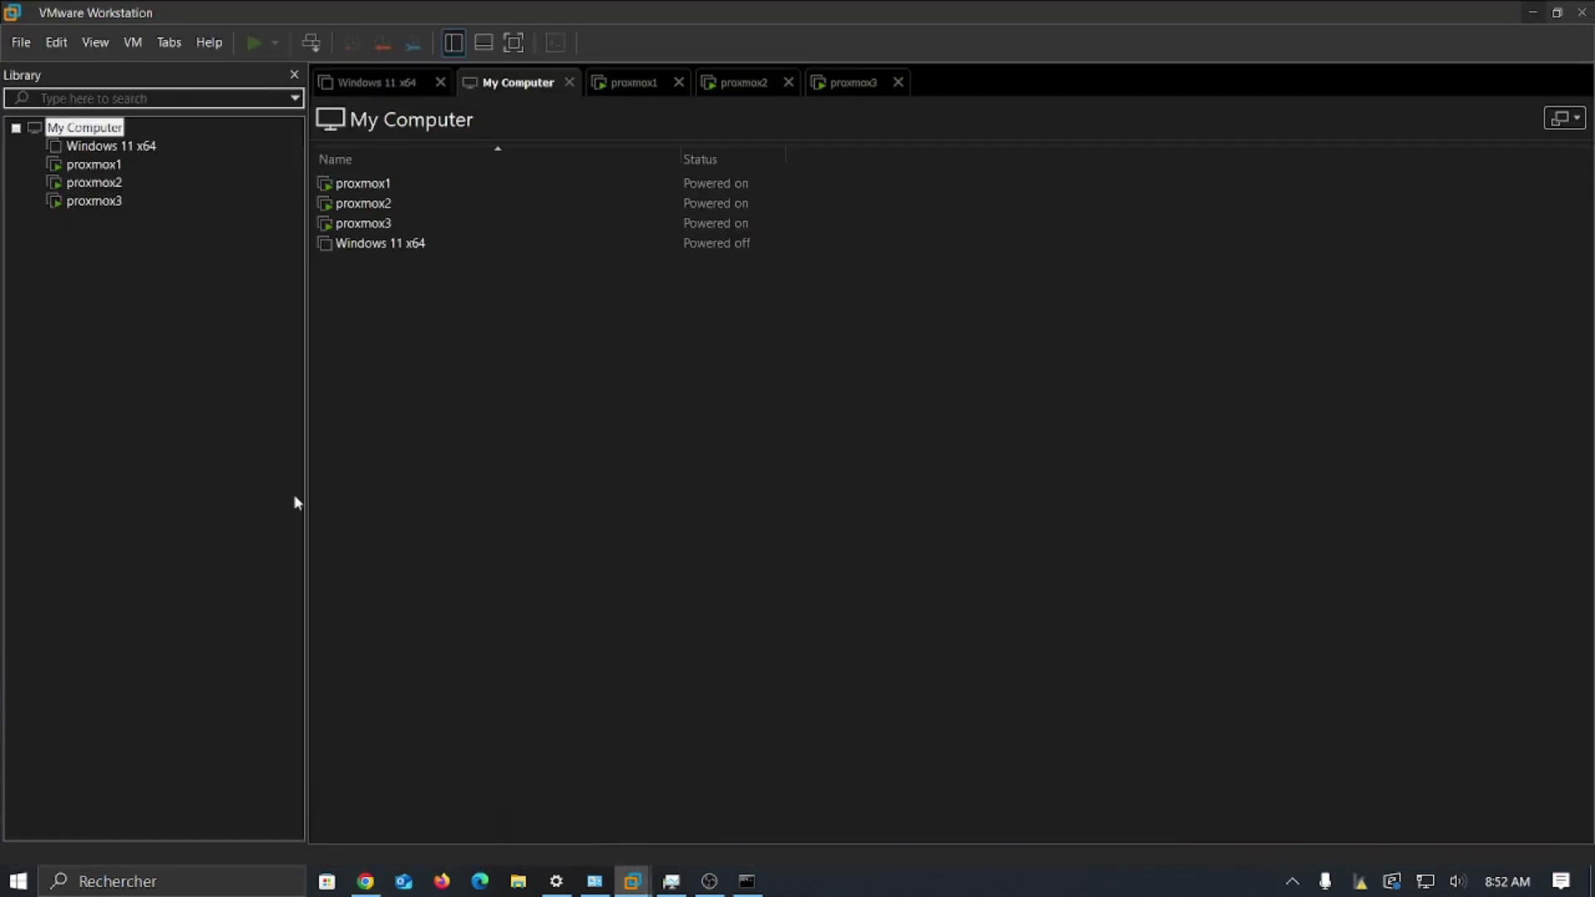
click(93, 164)
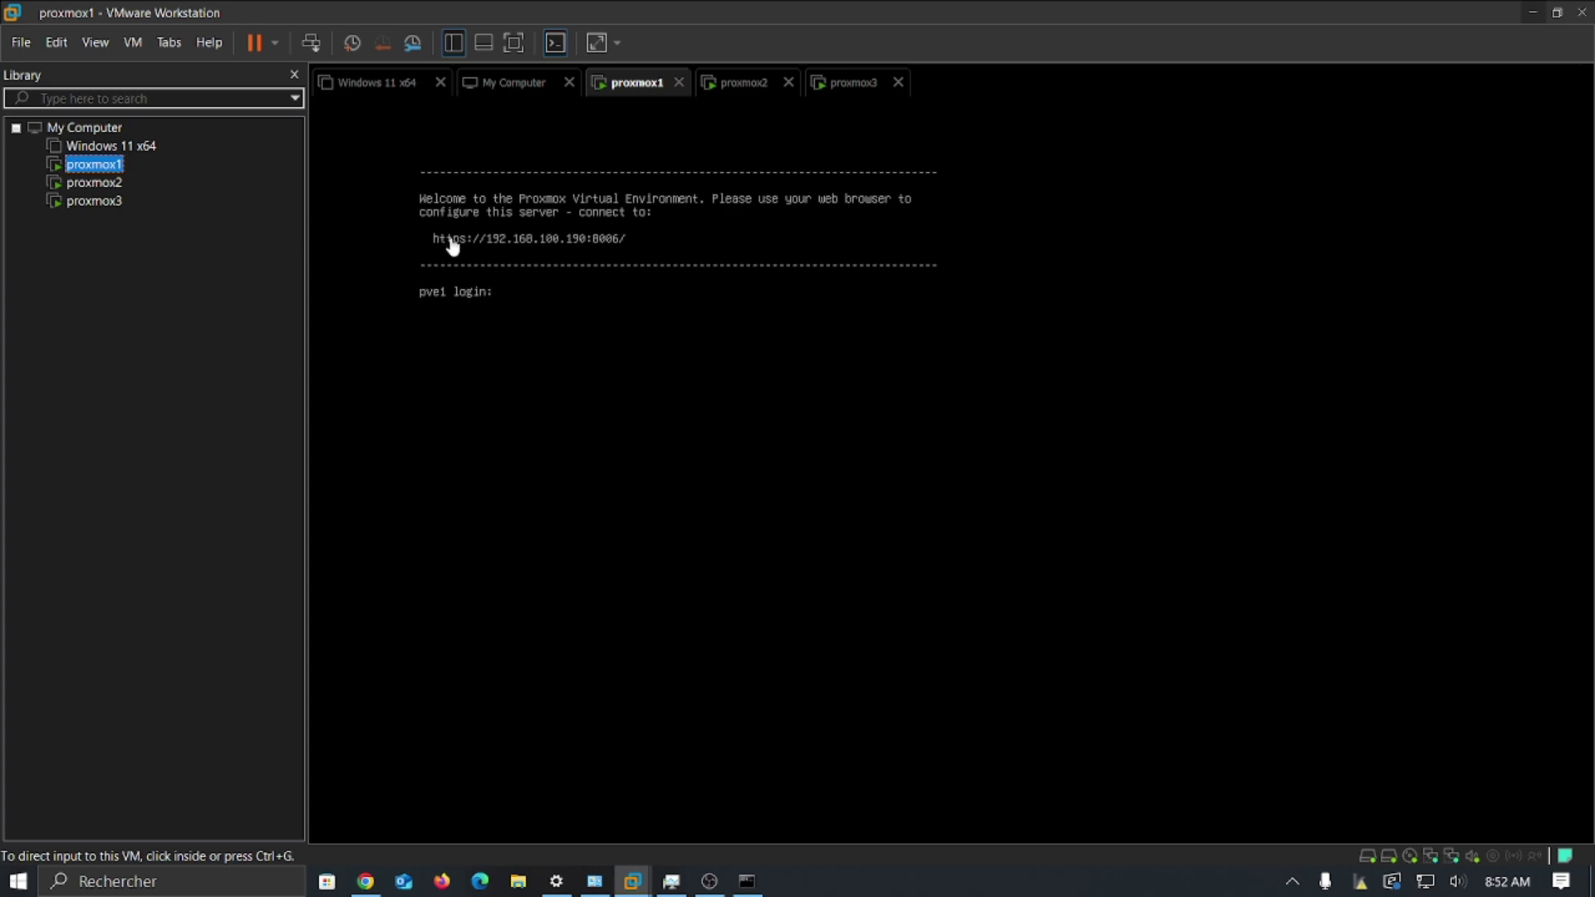
click(1529, 15)
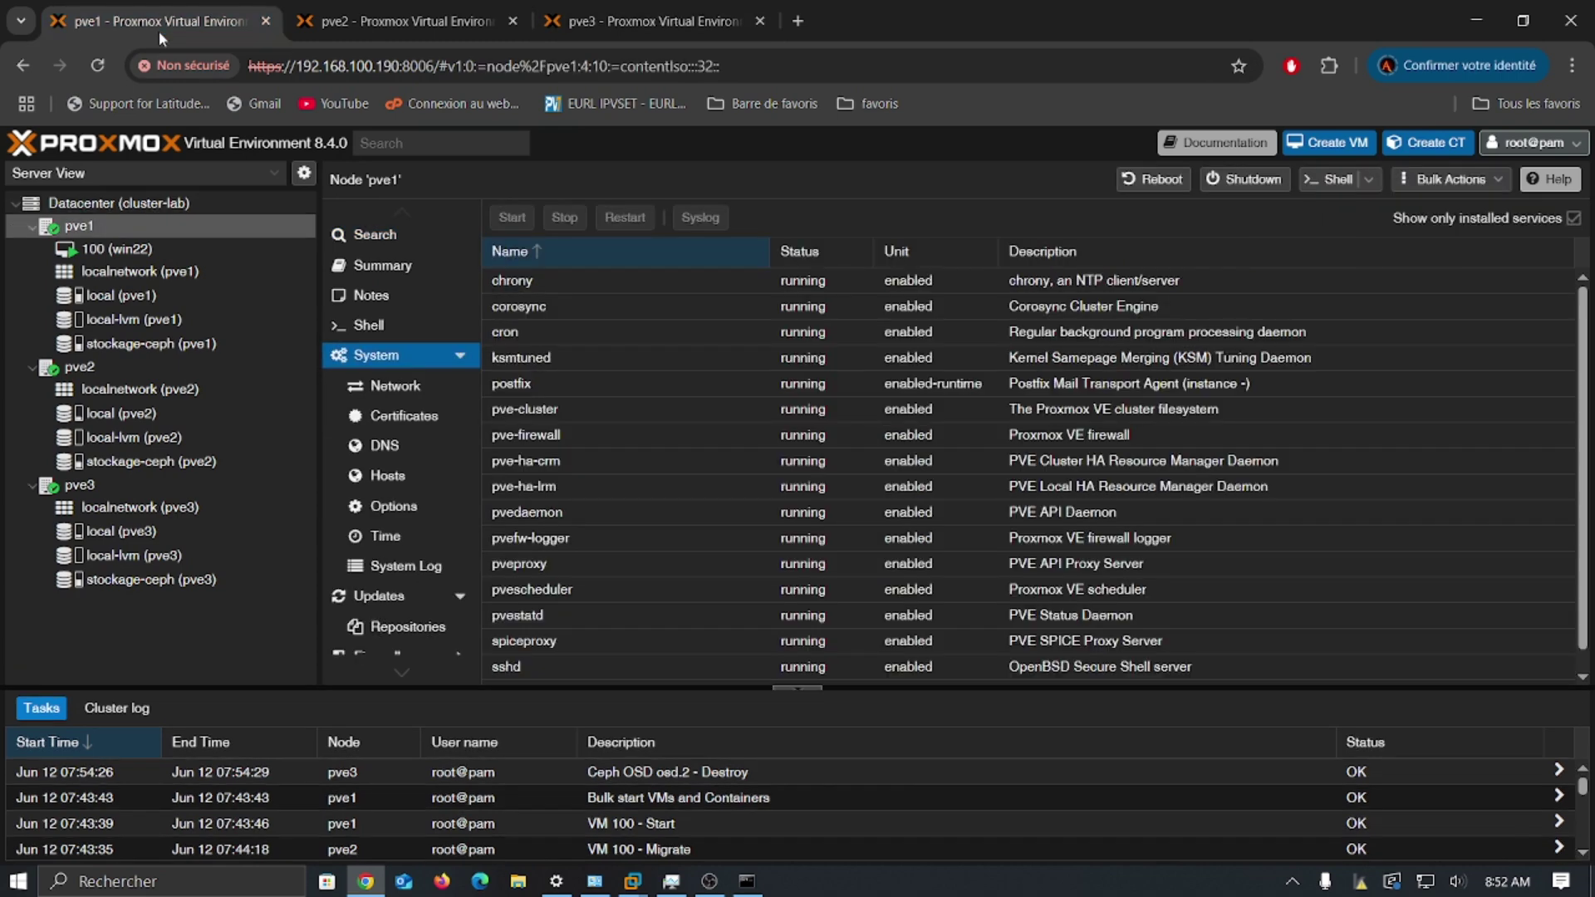
Step: Flip between the pve1, pve2 and pve3 web interface tabs
click(362, 12)
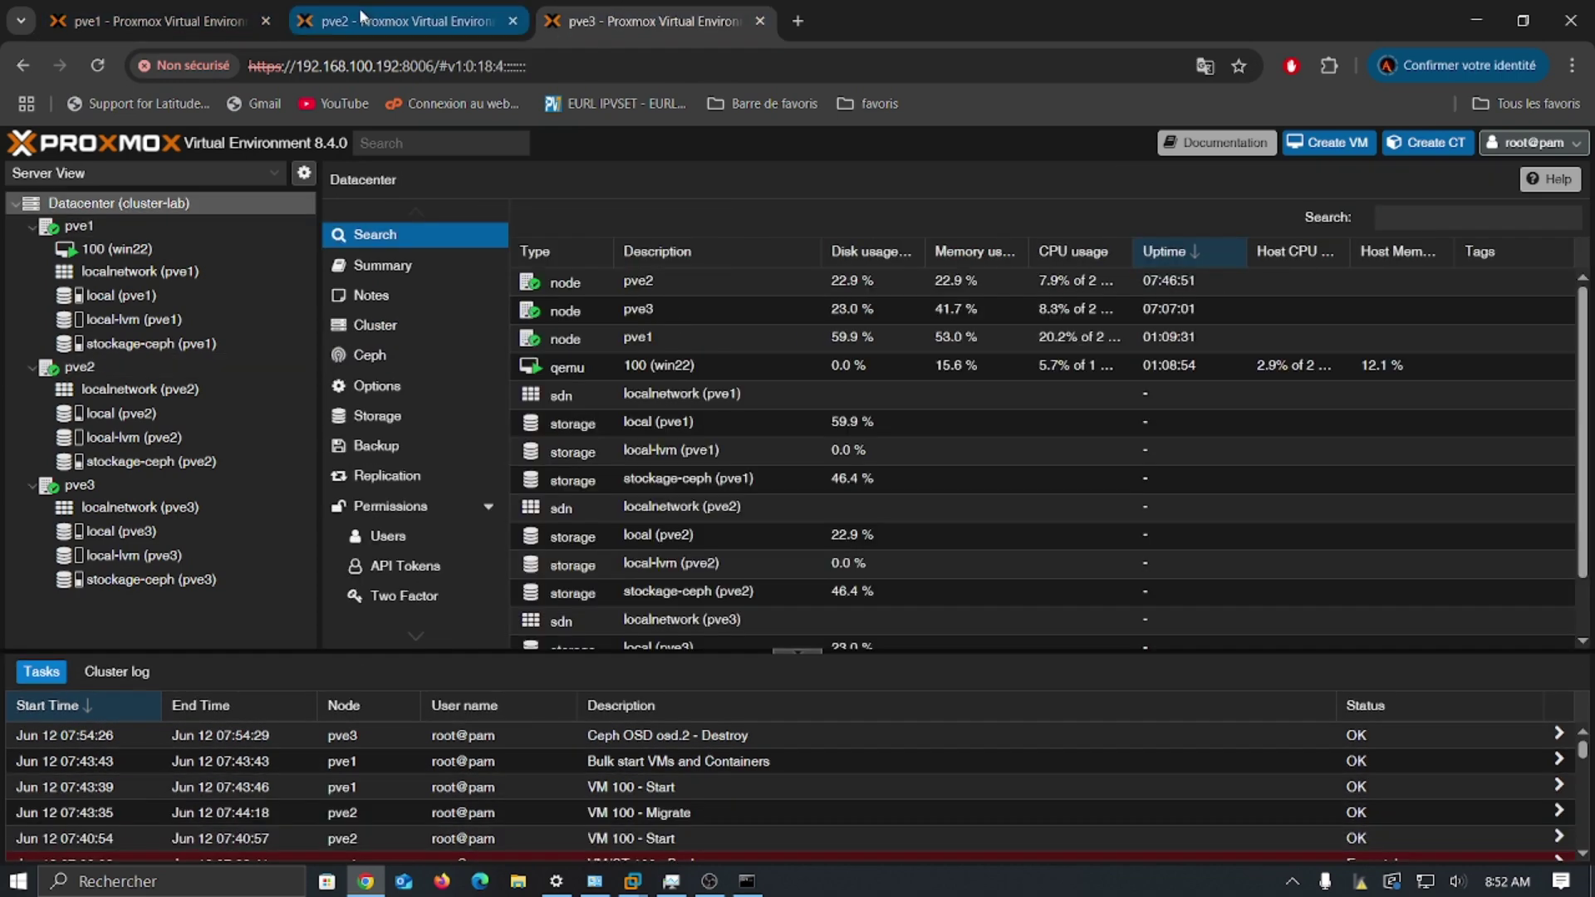
click(154, 17)
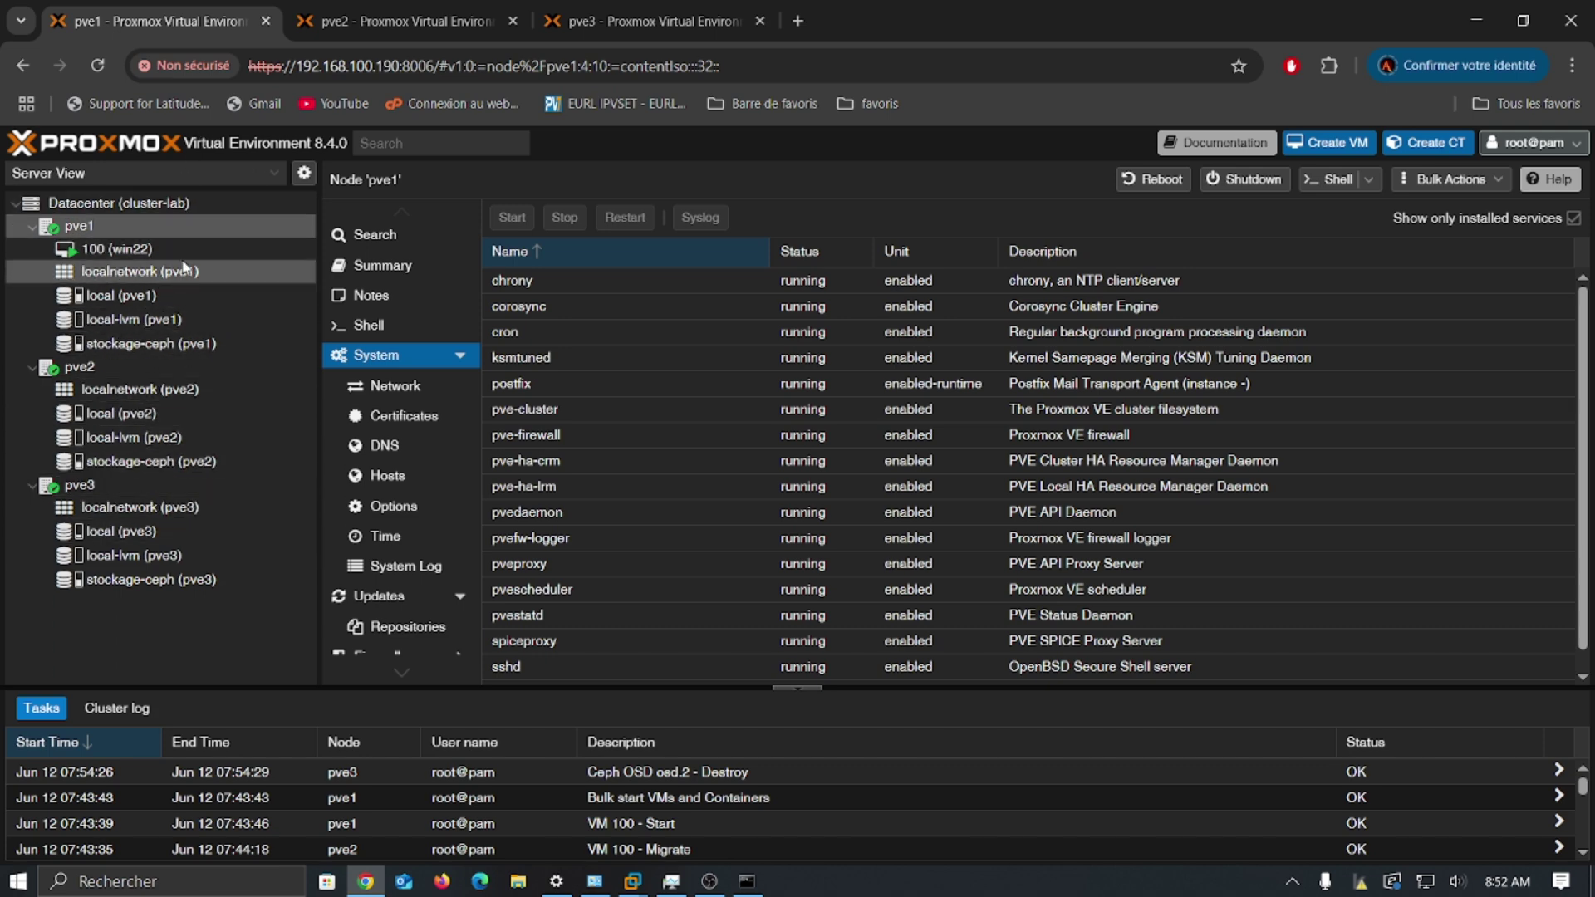
click(406, 25)
click(597, 17)
click(418, 20)
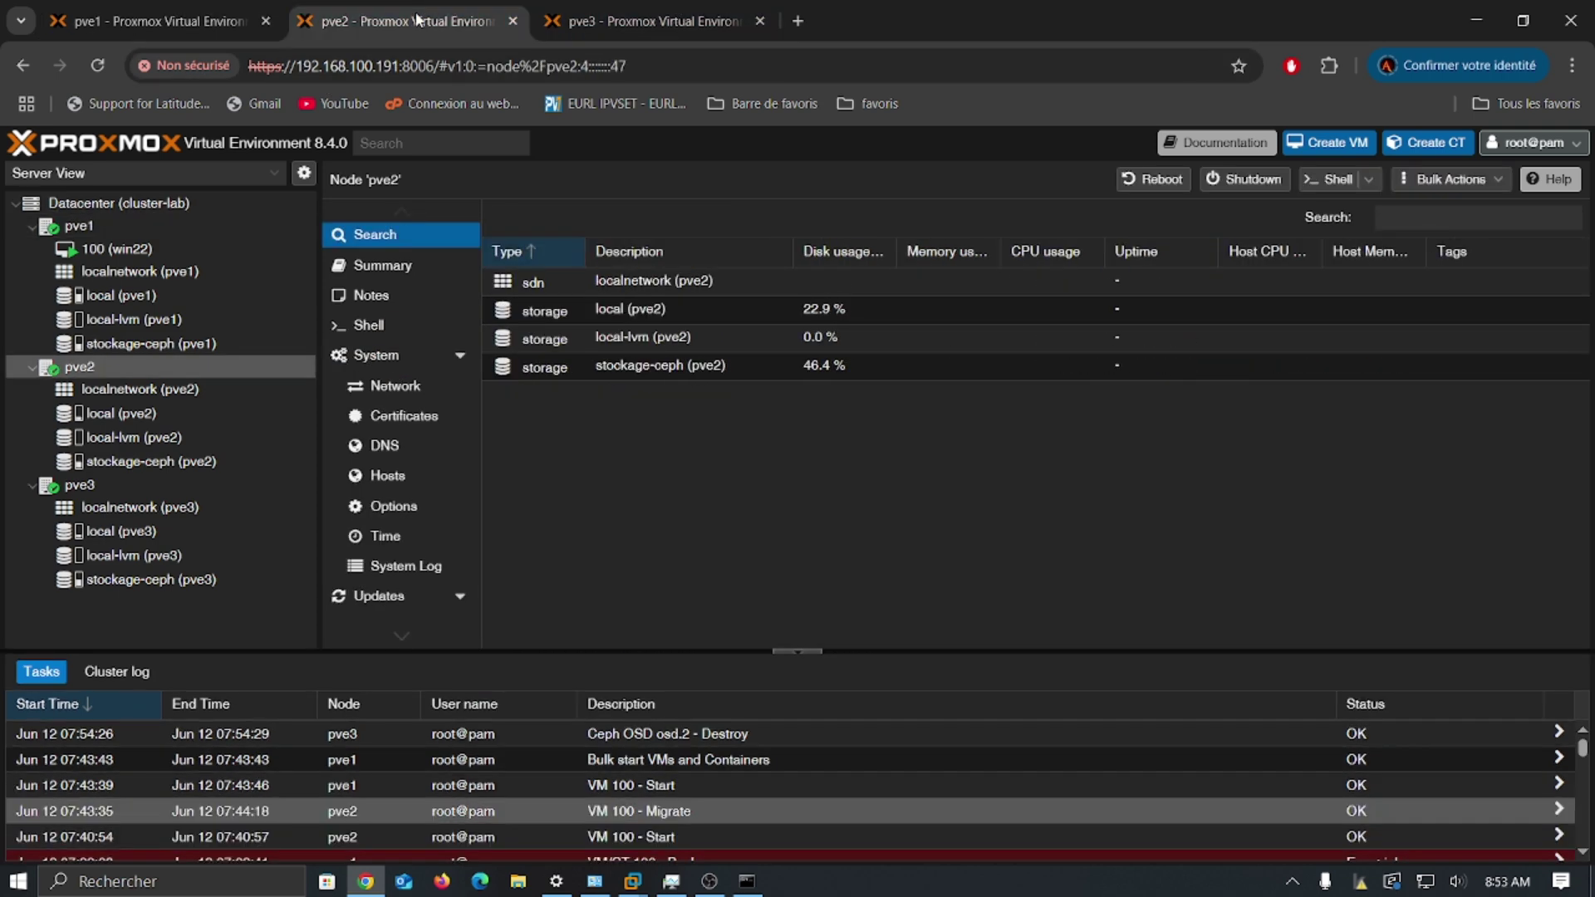
click(158, 21)
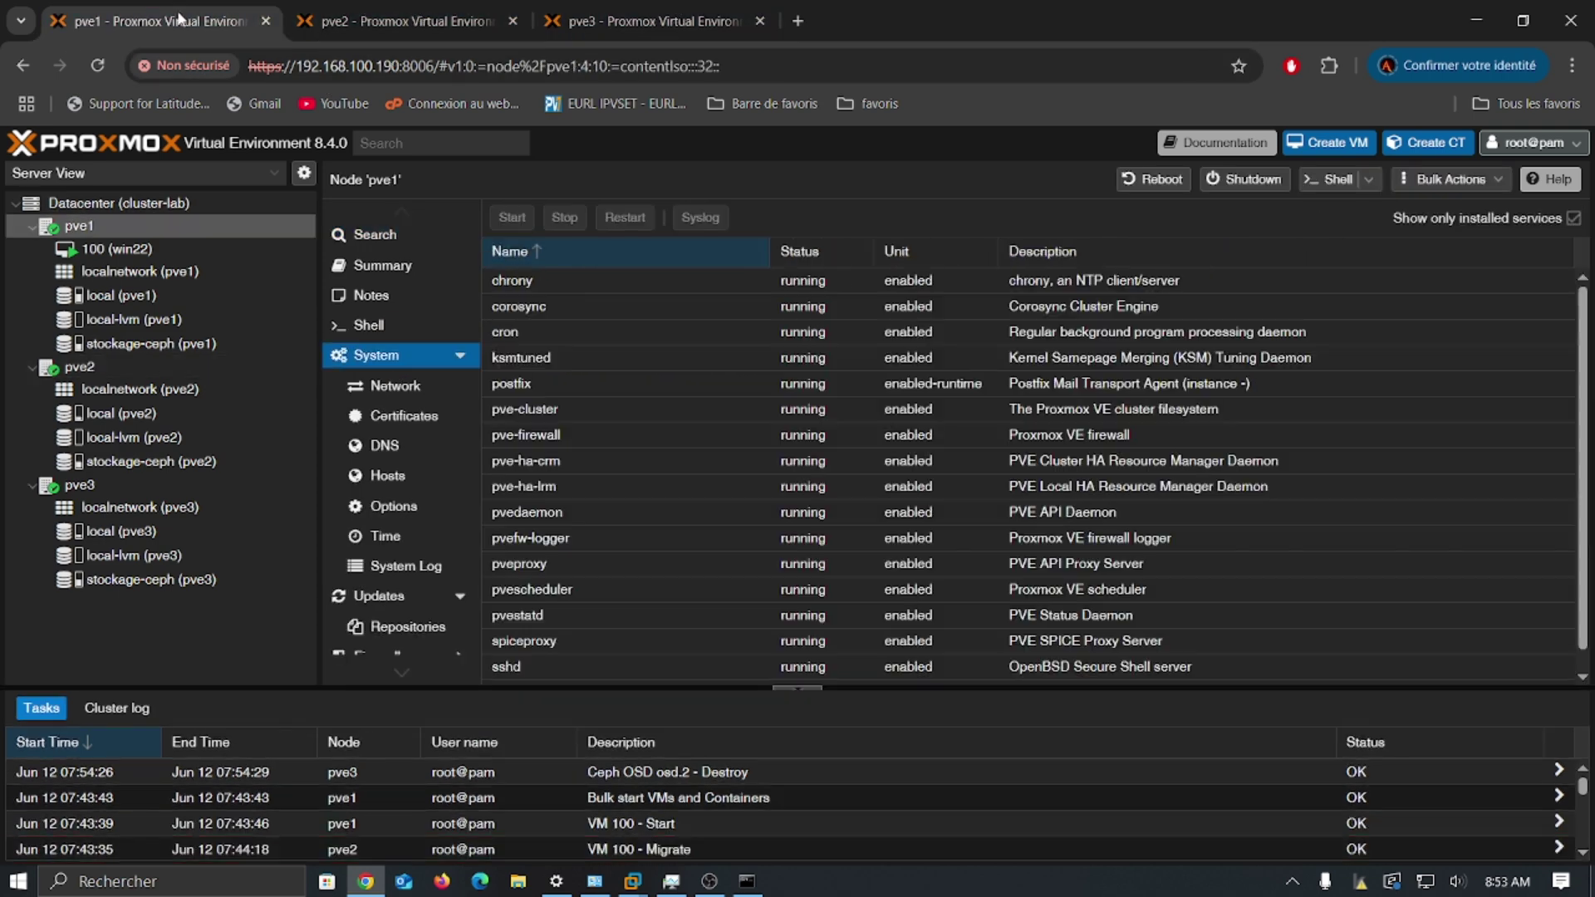
click(427, 22)
Step: On the pve3 tab, check VM 100's status and HA state, then view the stockage-ceph (pve1) summary
click(619, 25)
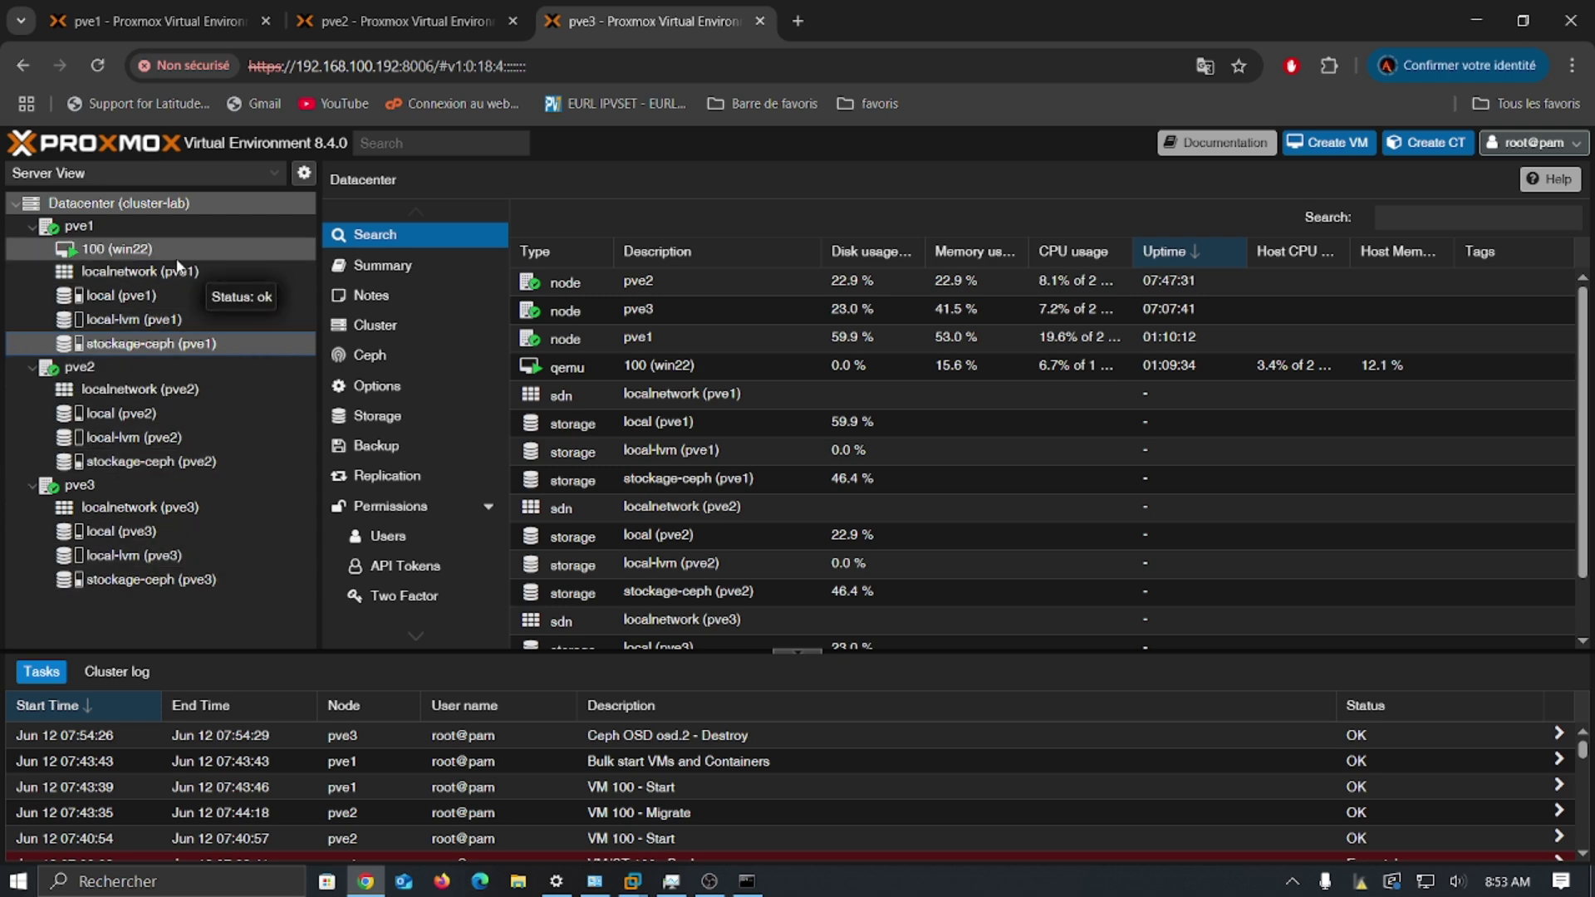
click(111, 249)
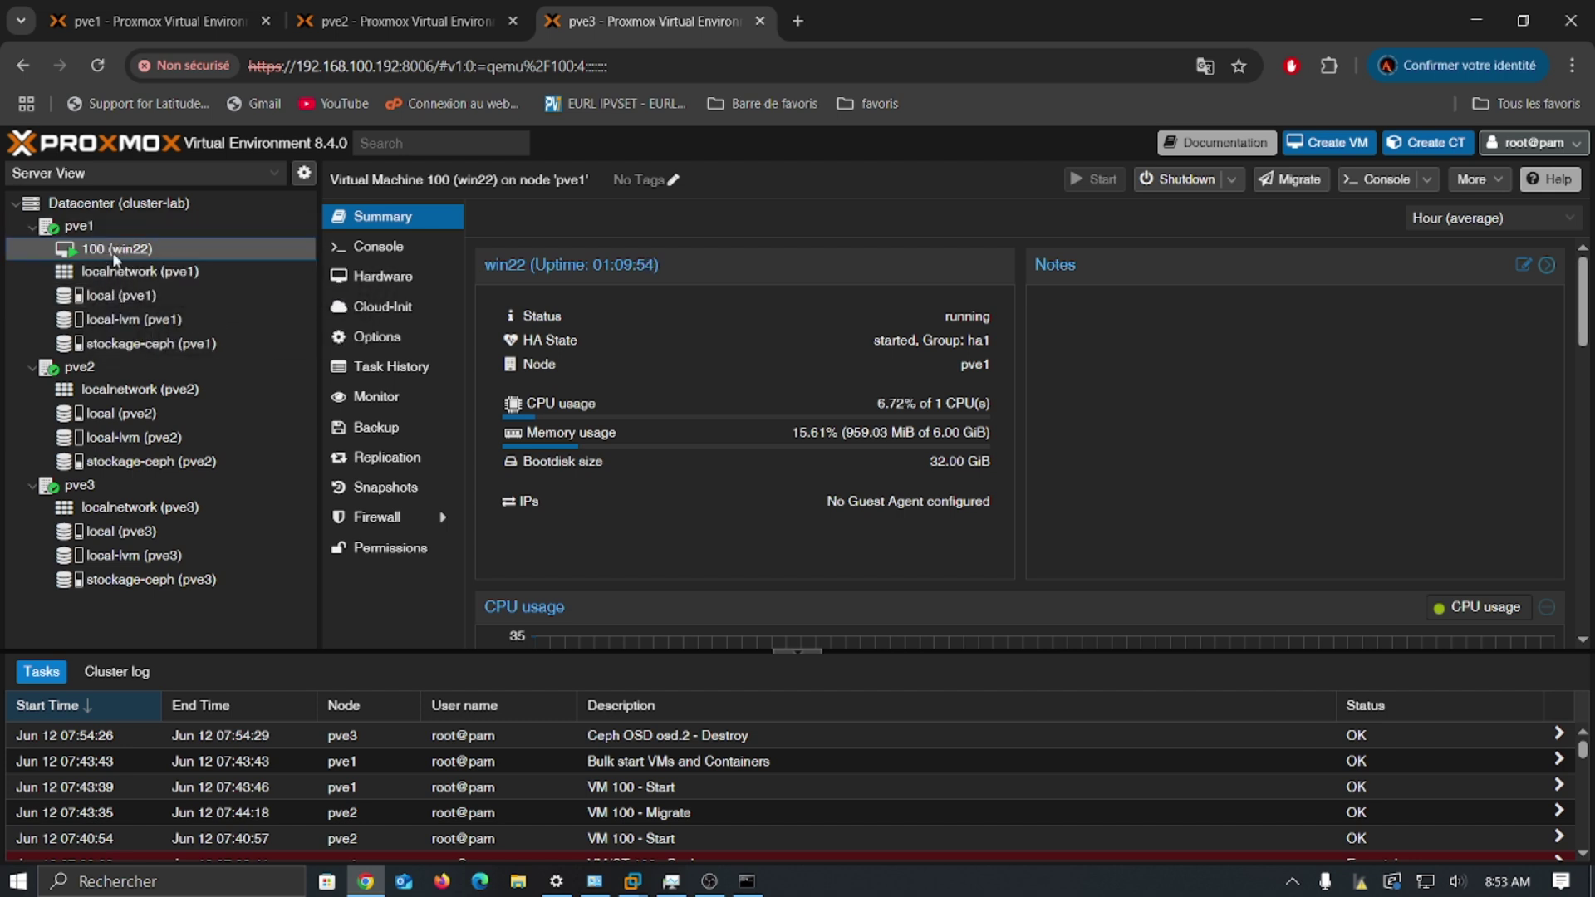
click(108, 352)
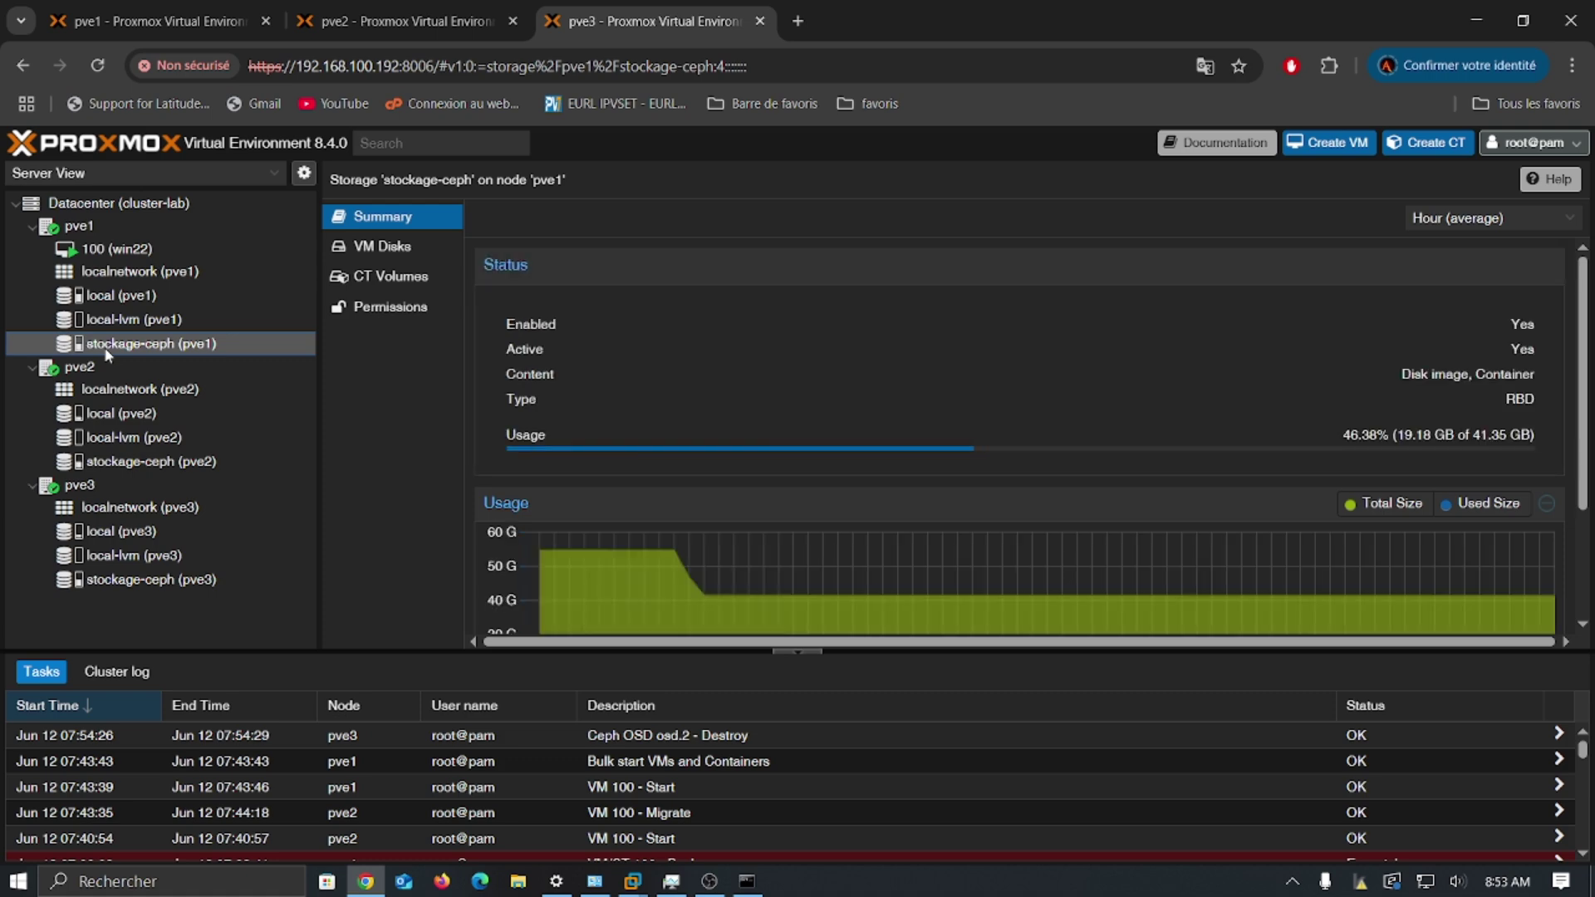
Step: Start creating a new VM named 'test'
click(1313, 153)
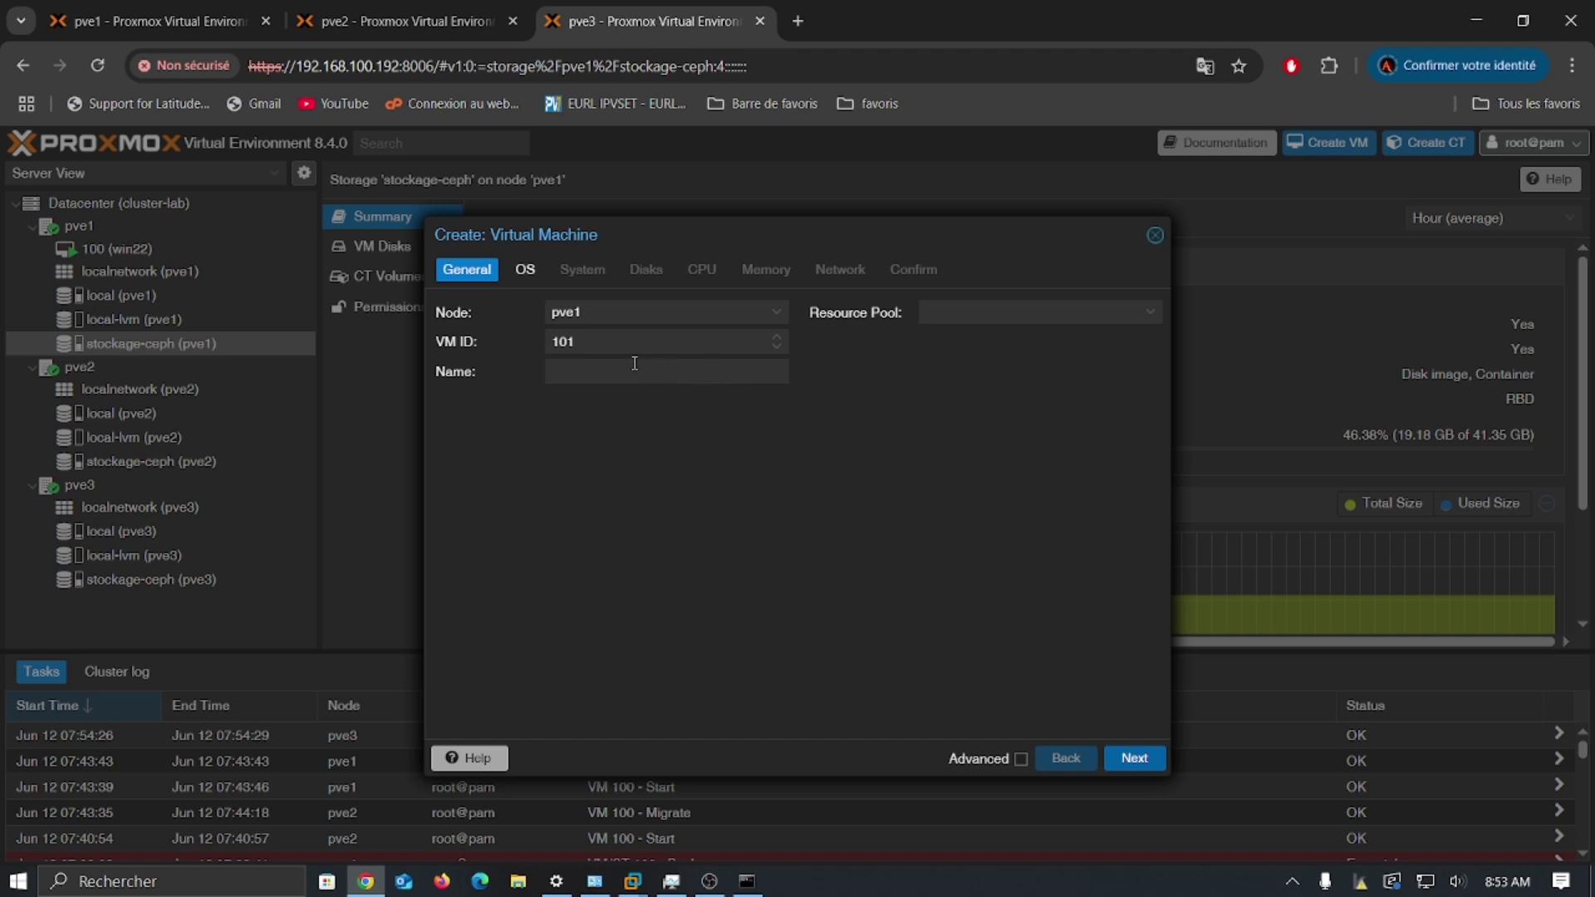
click(634, 363)
text(test)
click(1132, 758)
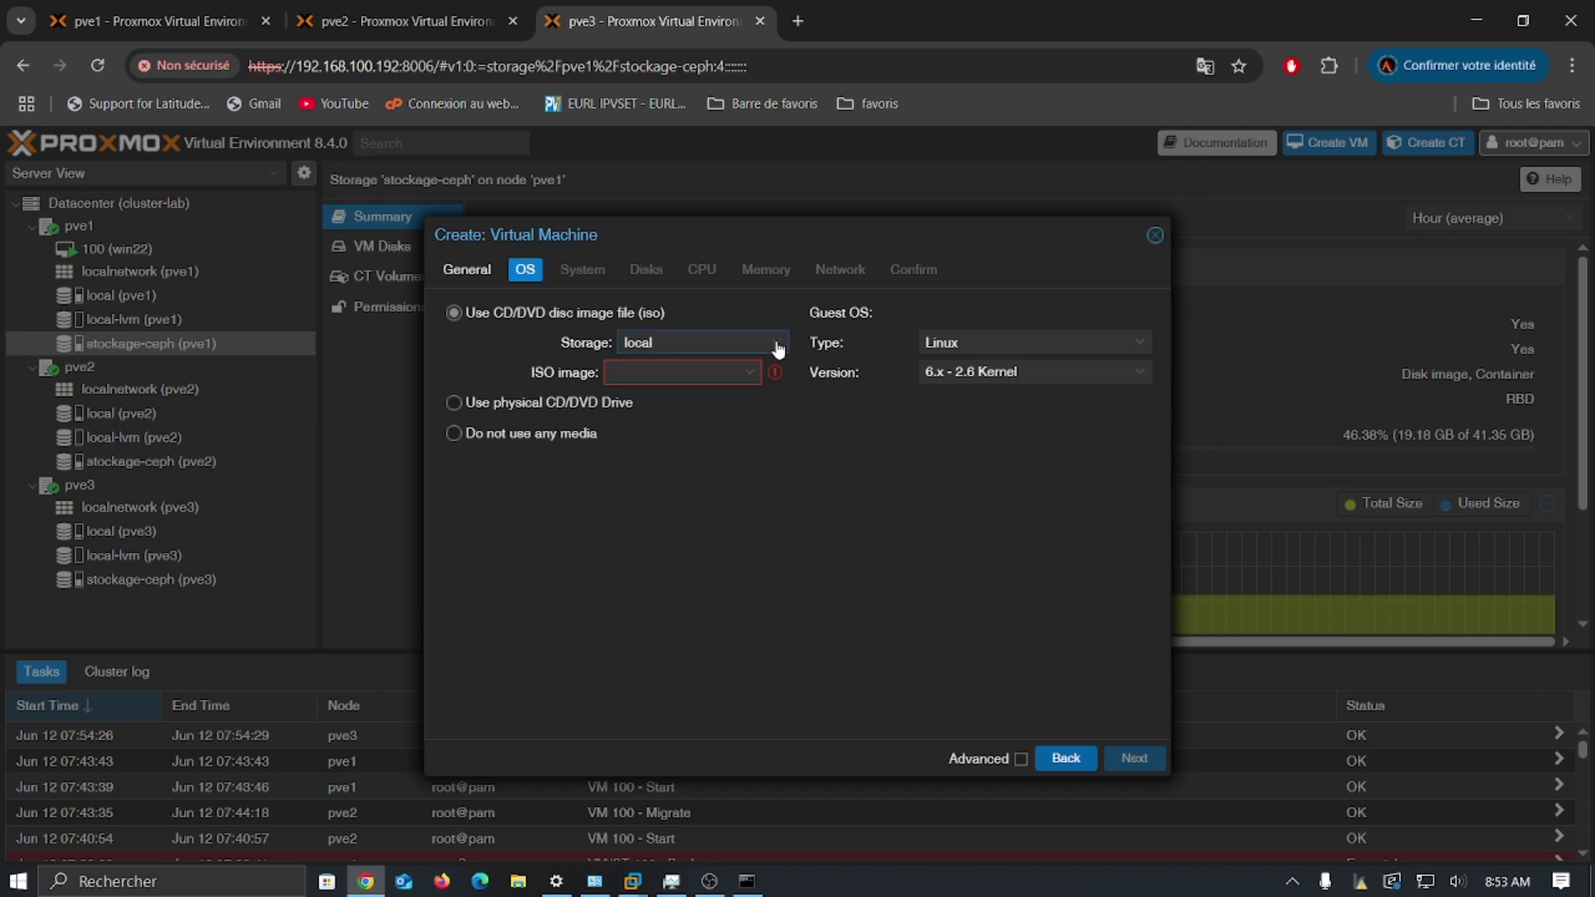
Step: Boot from SERVER_EVAL_x64FRE_fr-fr.iso on local storage with guest type Microsoft Windows 11/2022/2025
click(777, 347)
click(719, 407)
click(746, 376)
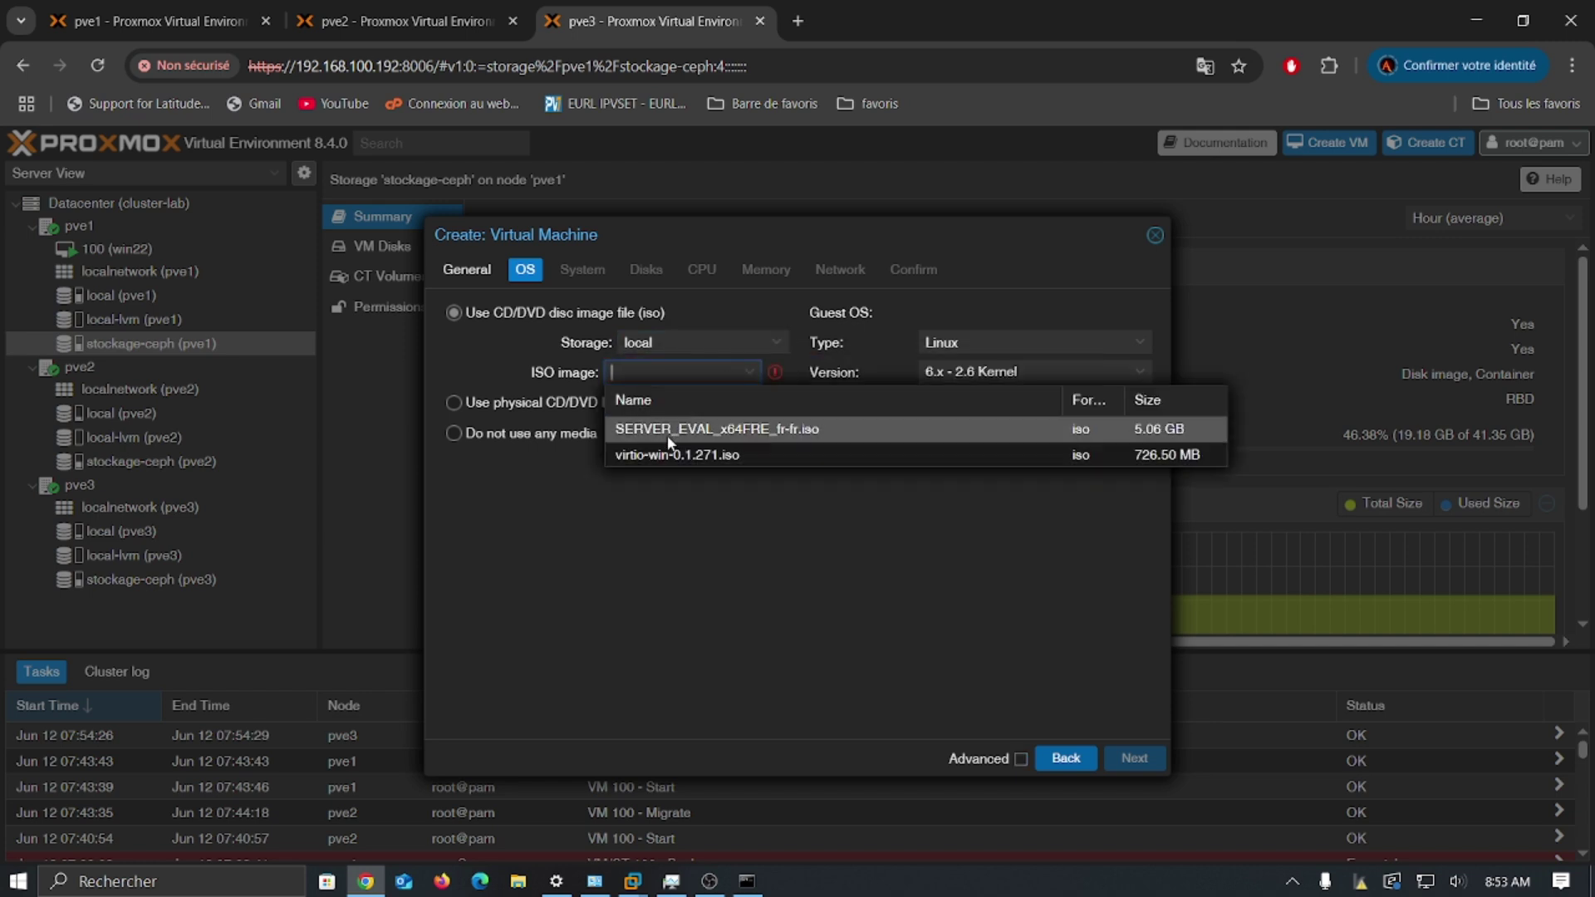
click(675, 430)
click(778, 349)
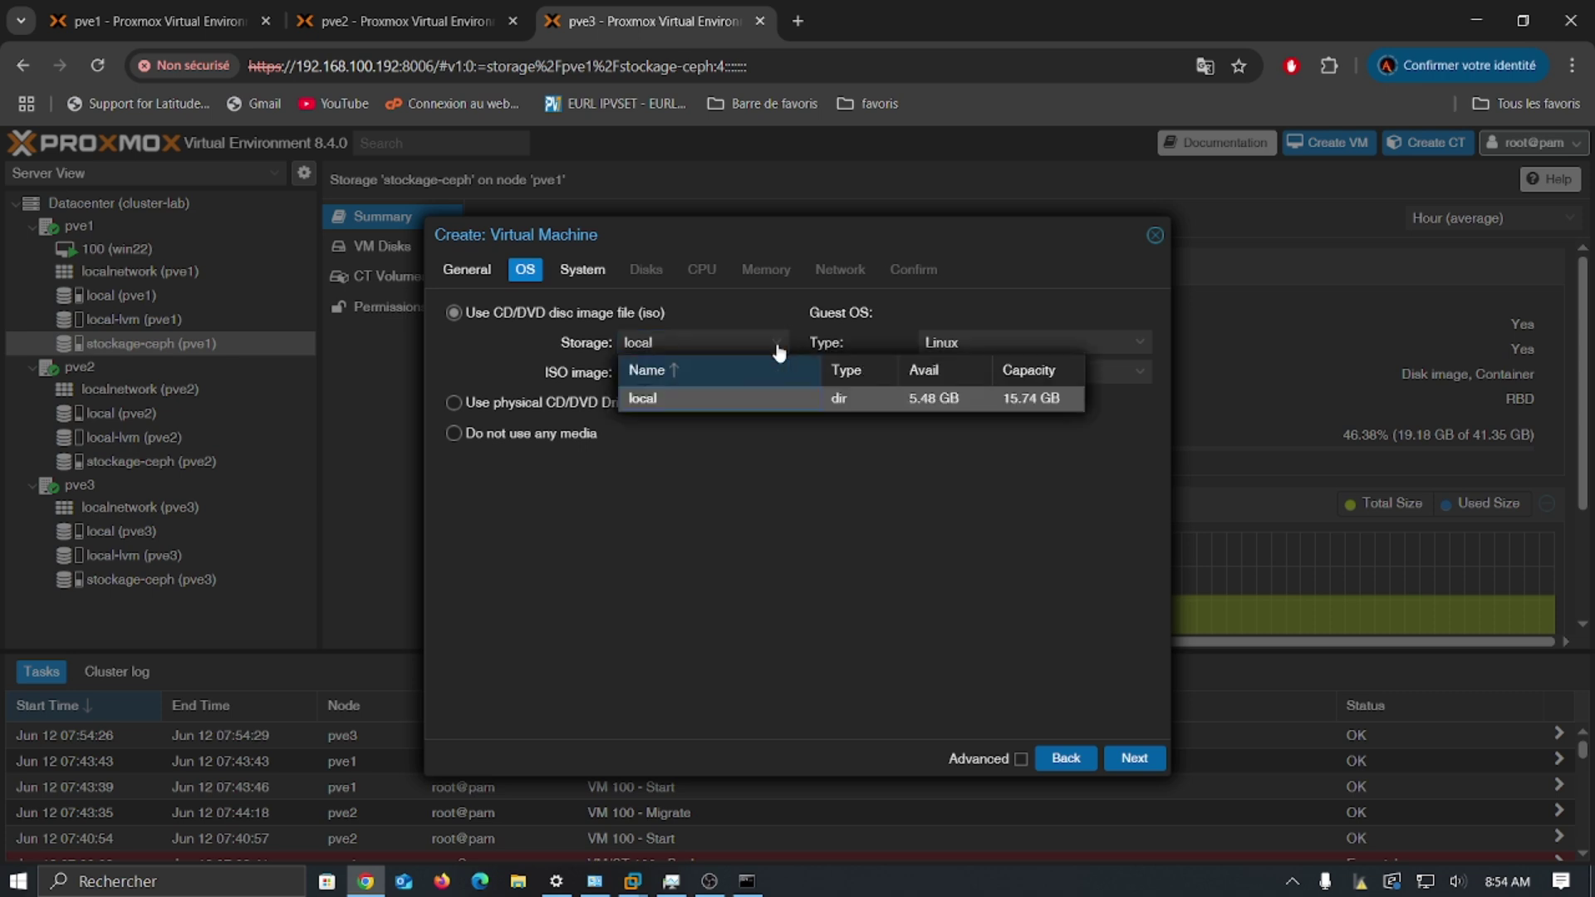
click(690, 397)
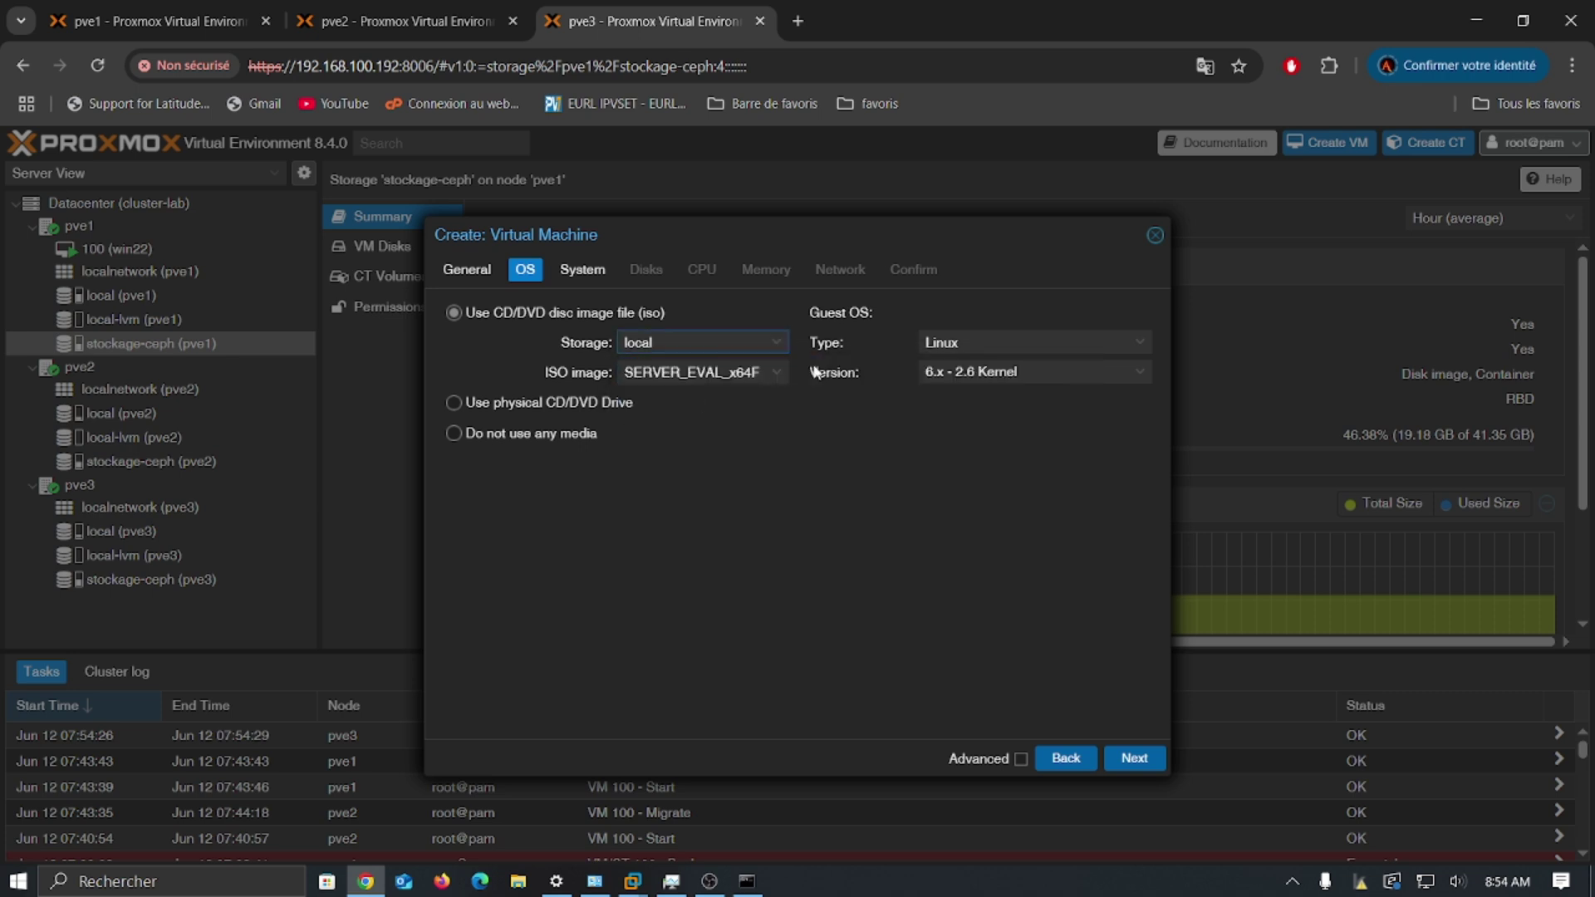
click(1004, 345)
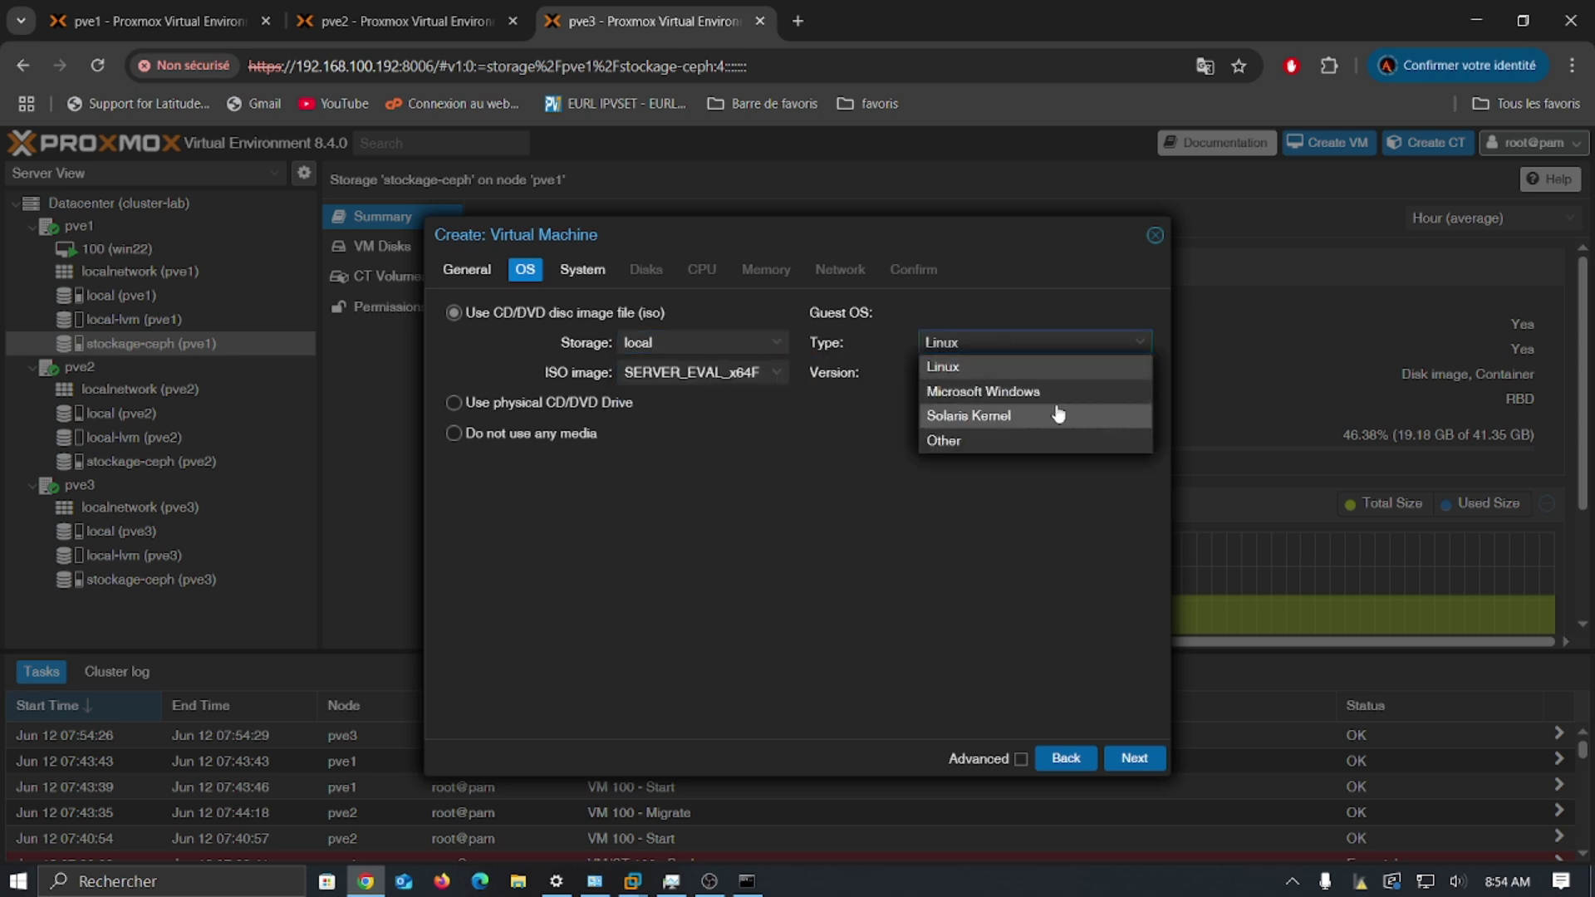
click(1059, 392)
click(1140, 372)
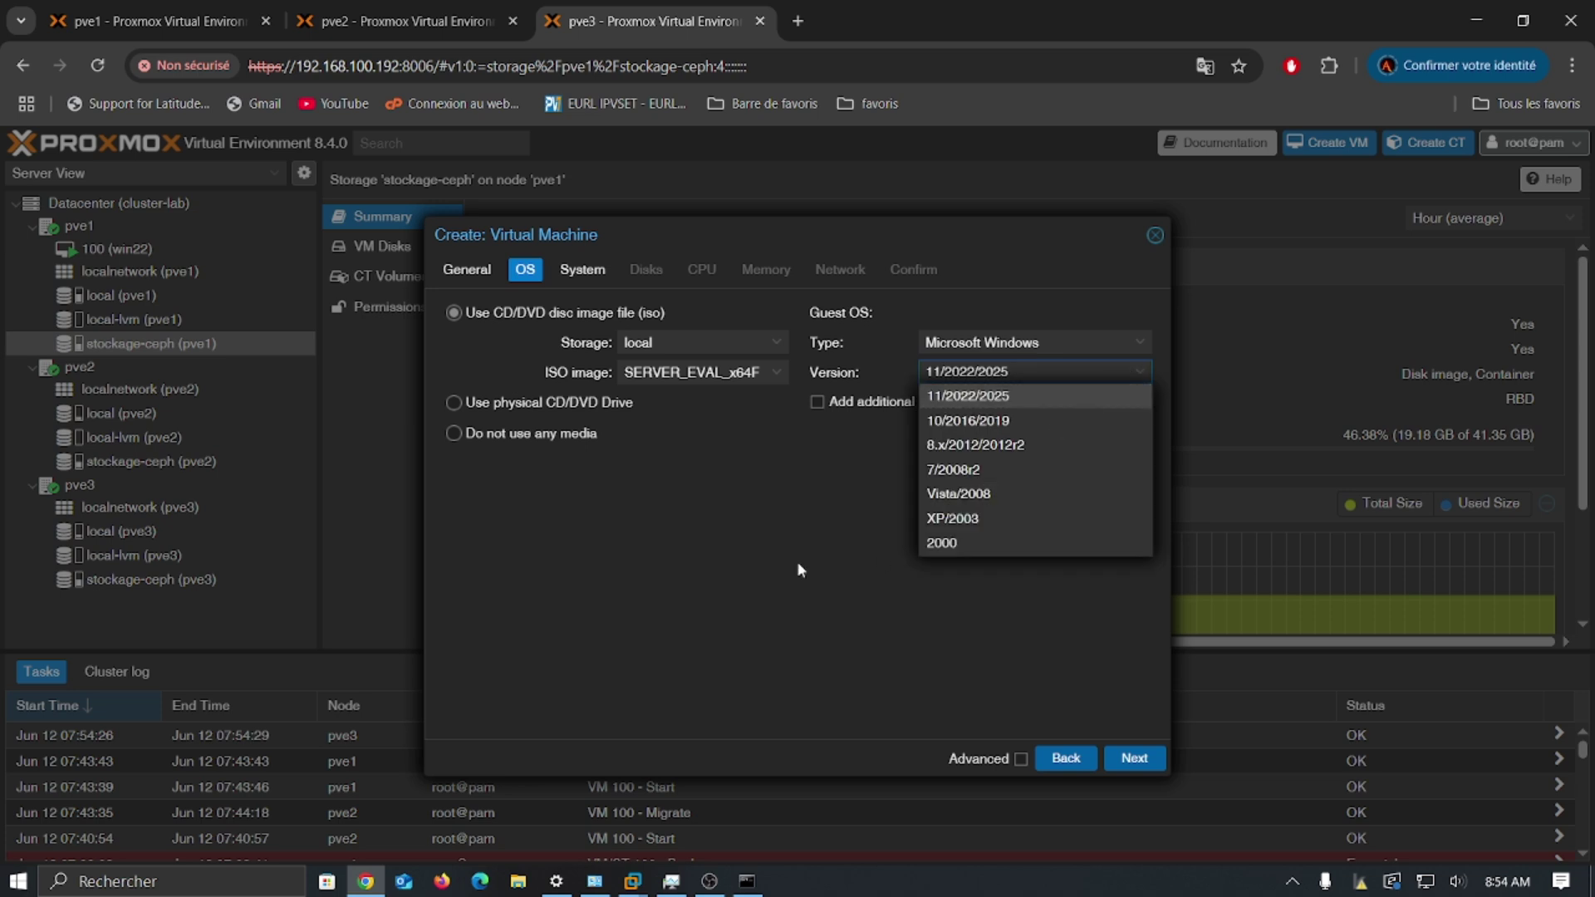
click(700, 446)
Step: Put the new VM's EFI disk on local-lvm storage
click(586, 270)
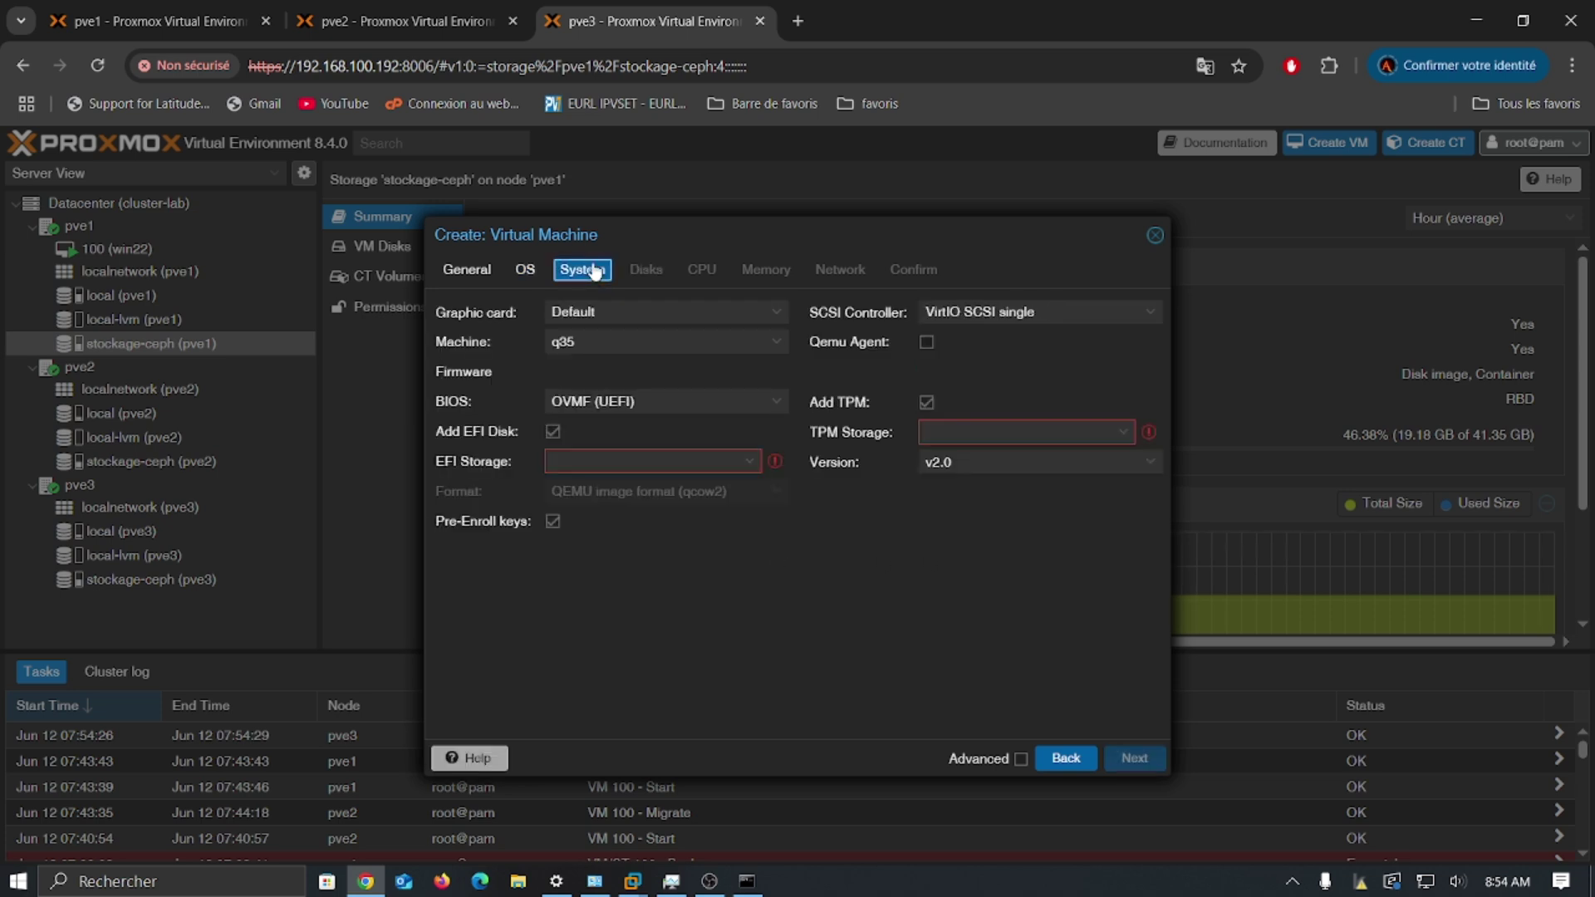
click(748, 462)
click(631, 516)
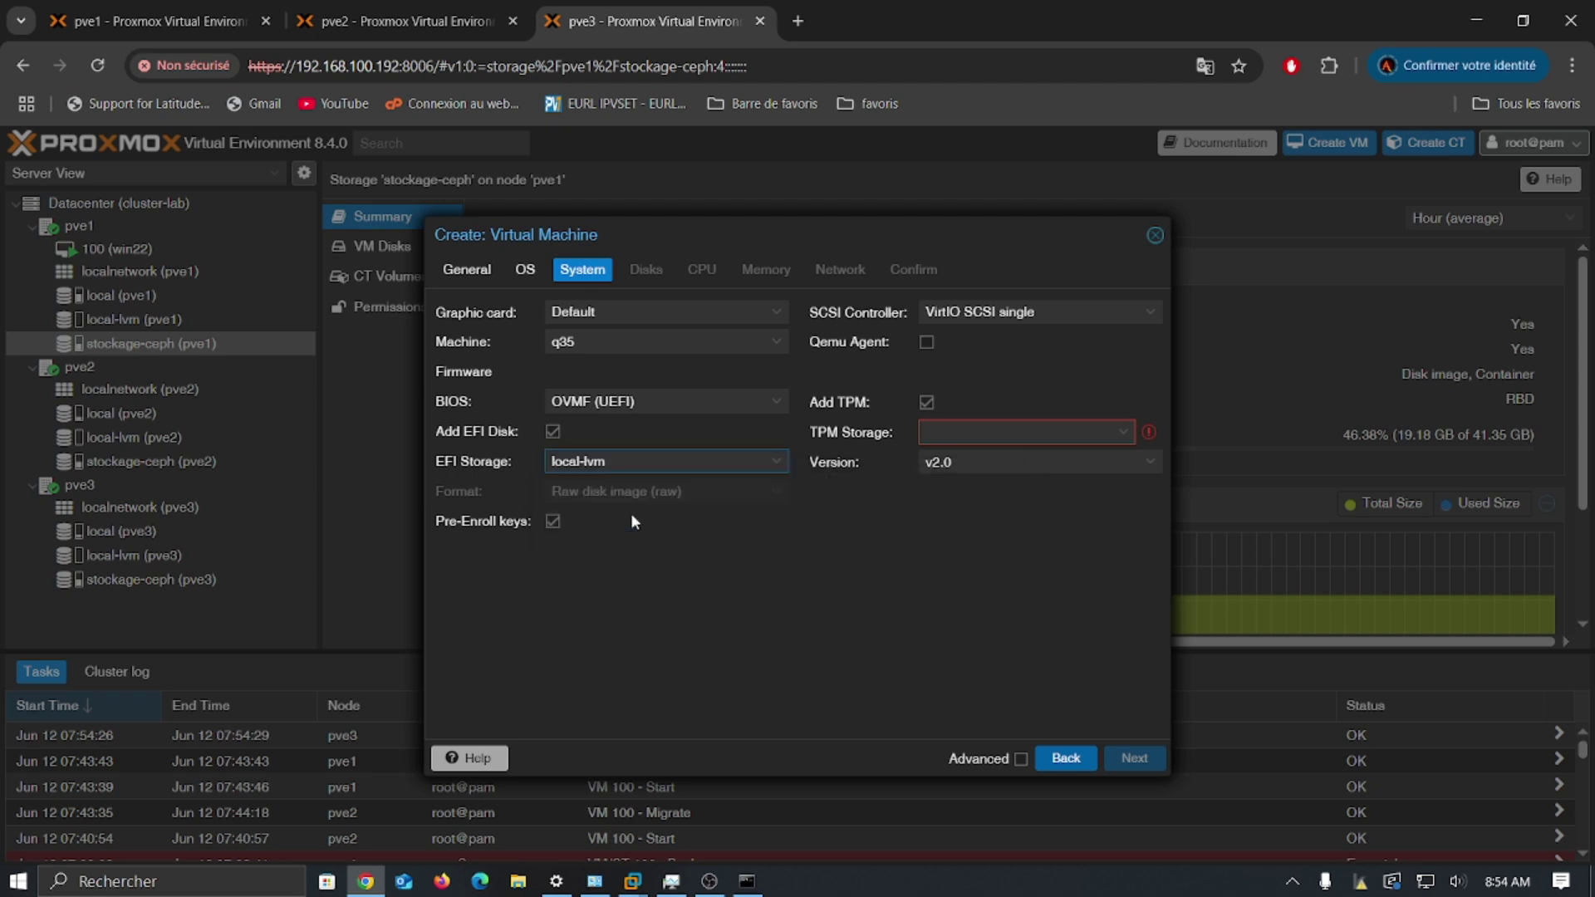
click(687, 466)
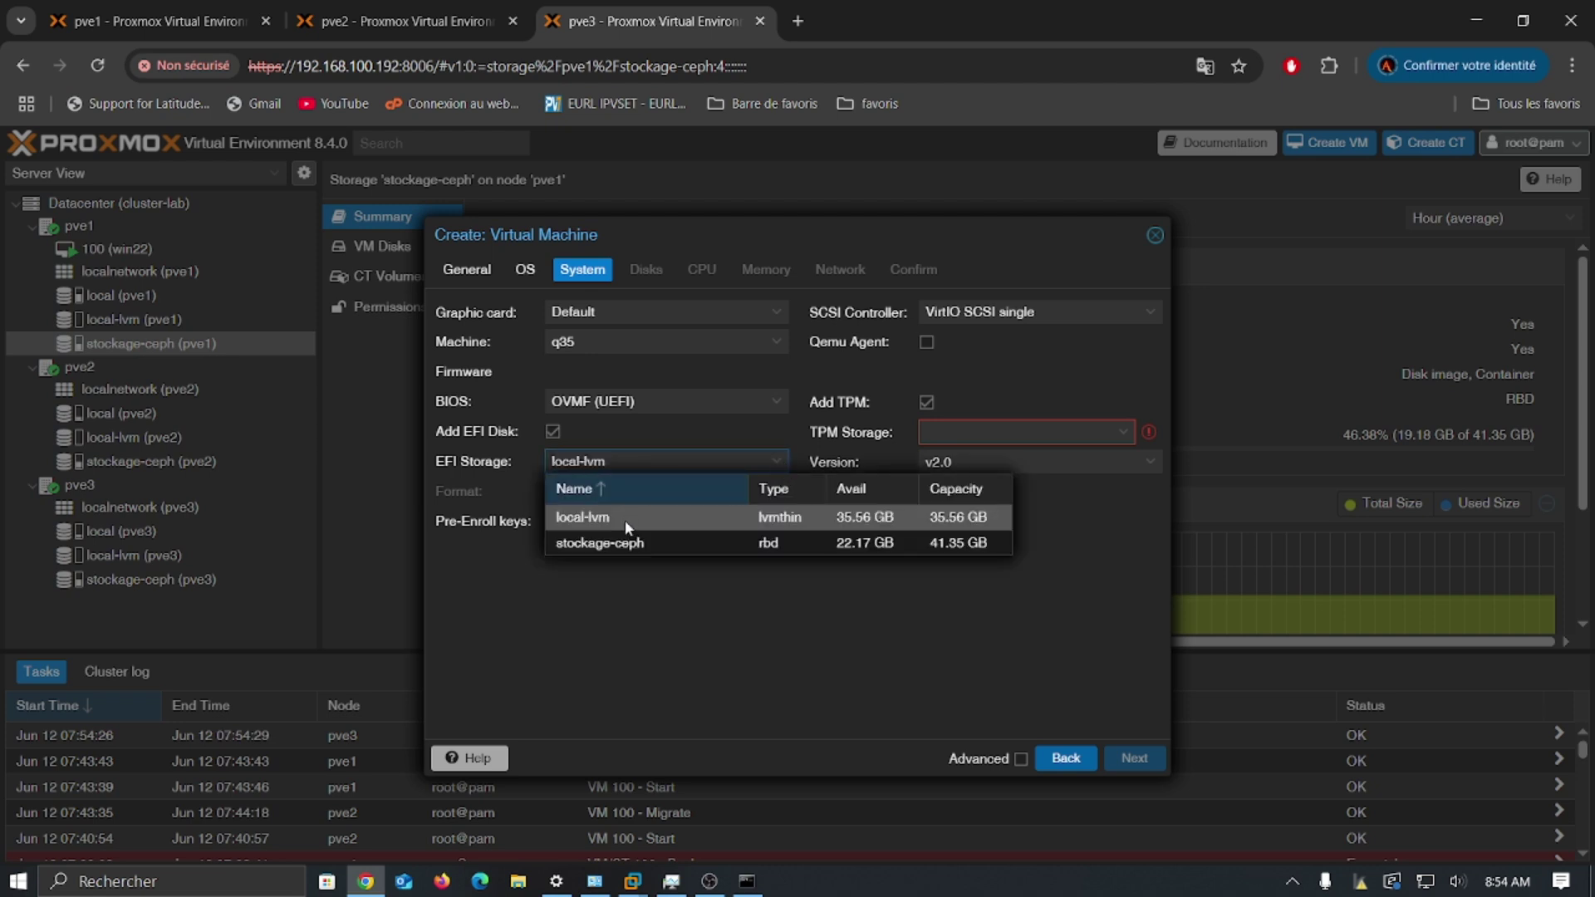
click(625, 521)
click(779, 462)
click(545, 601)
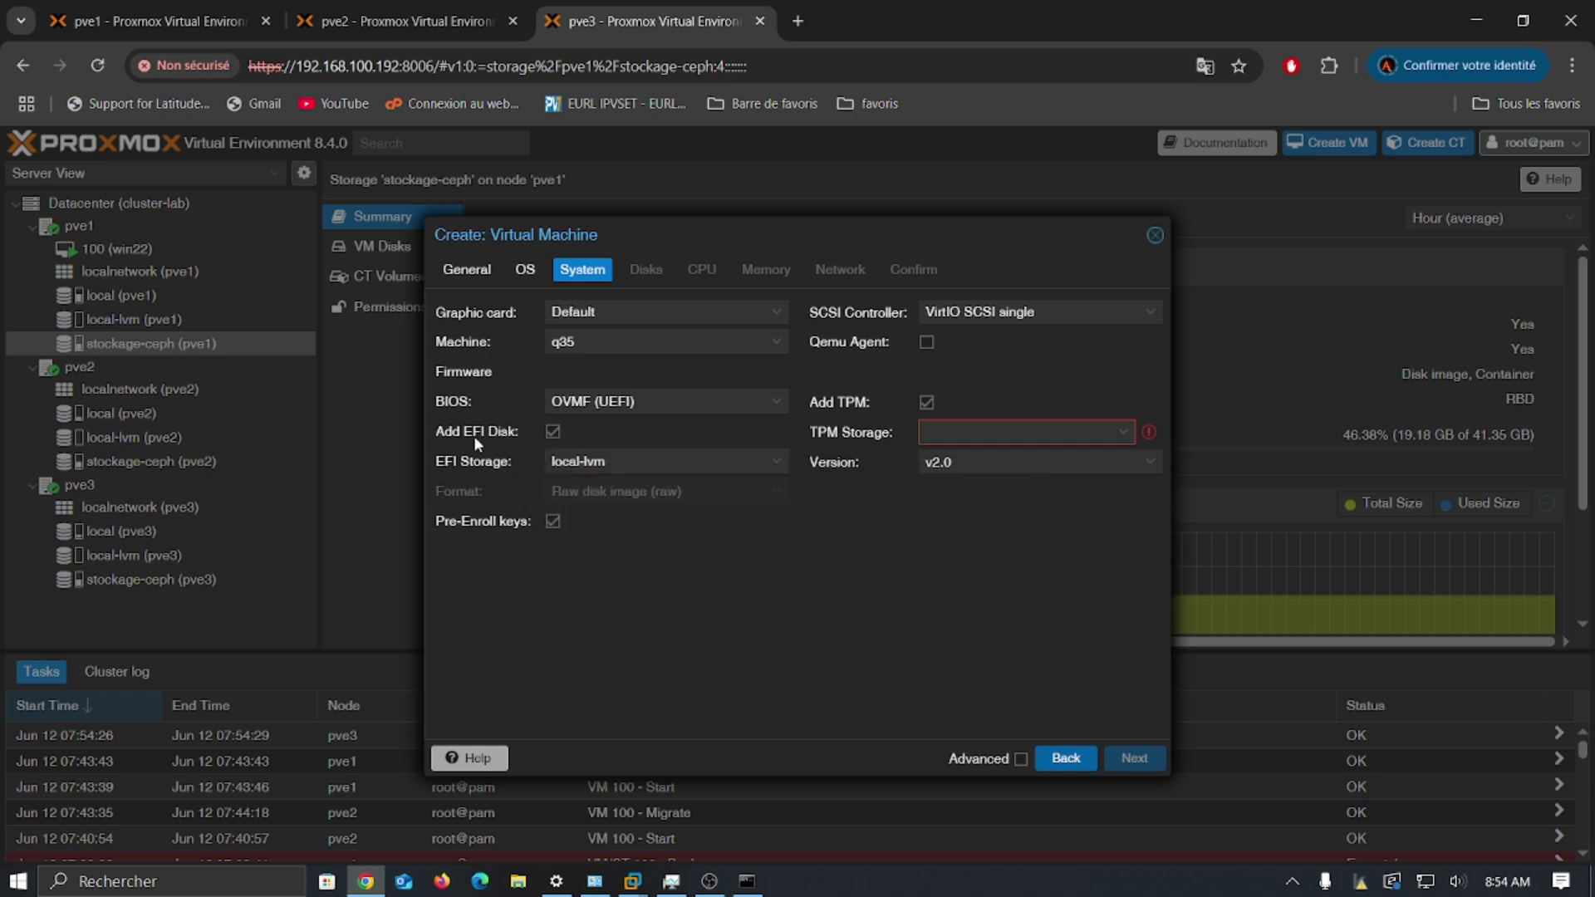
click(768, 462)
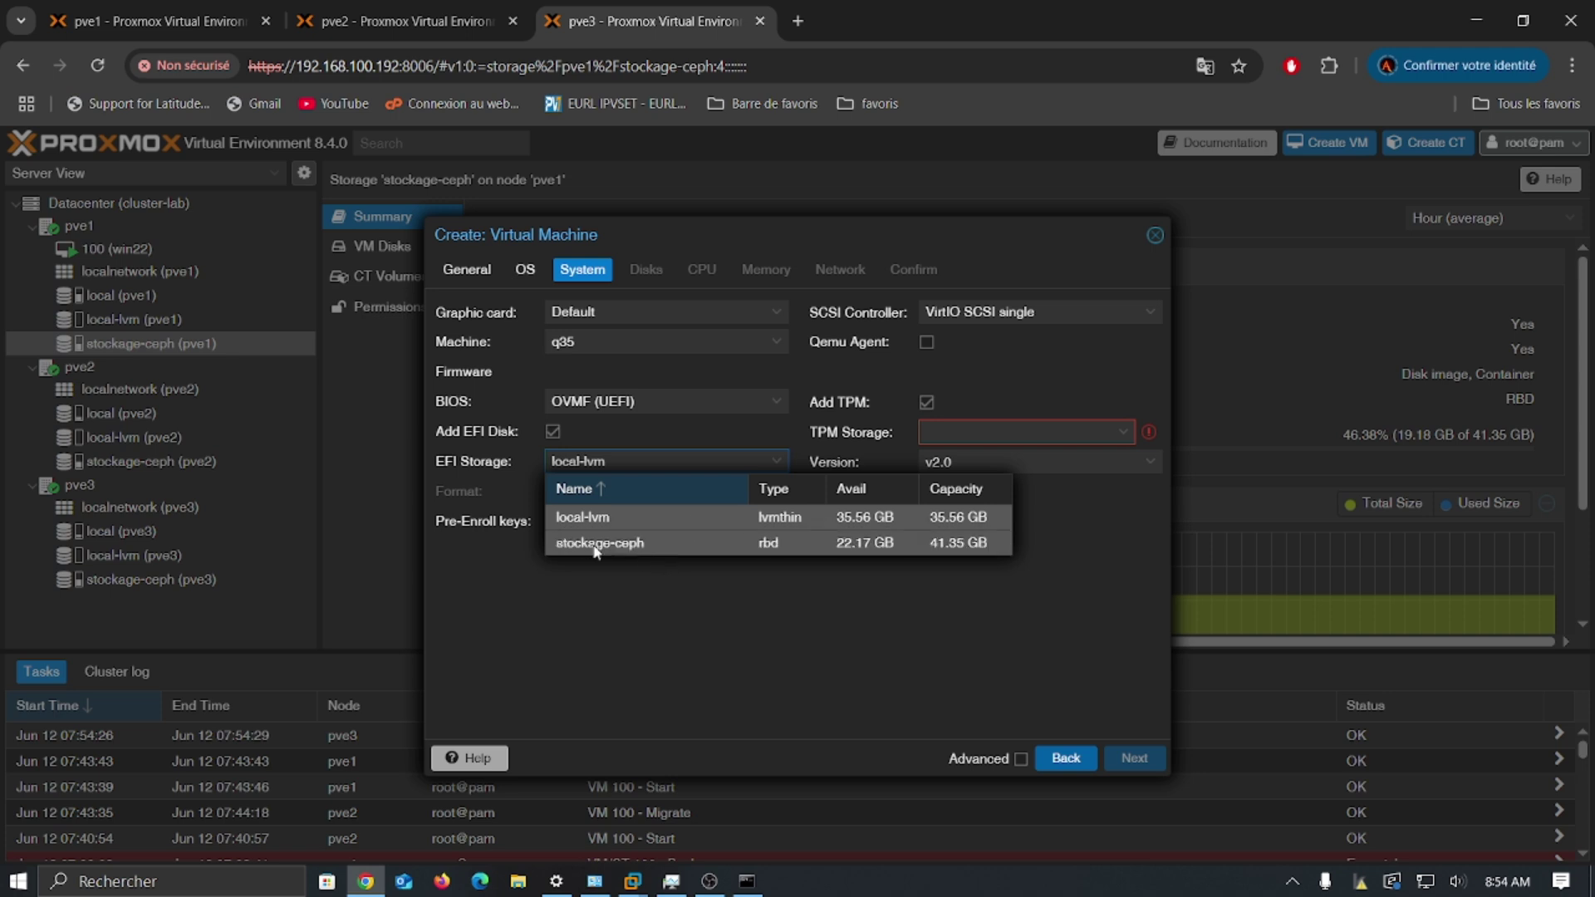
click(591, 600)
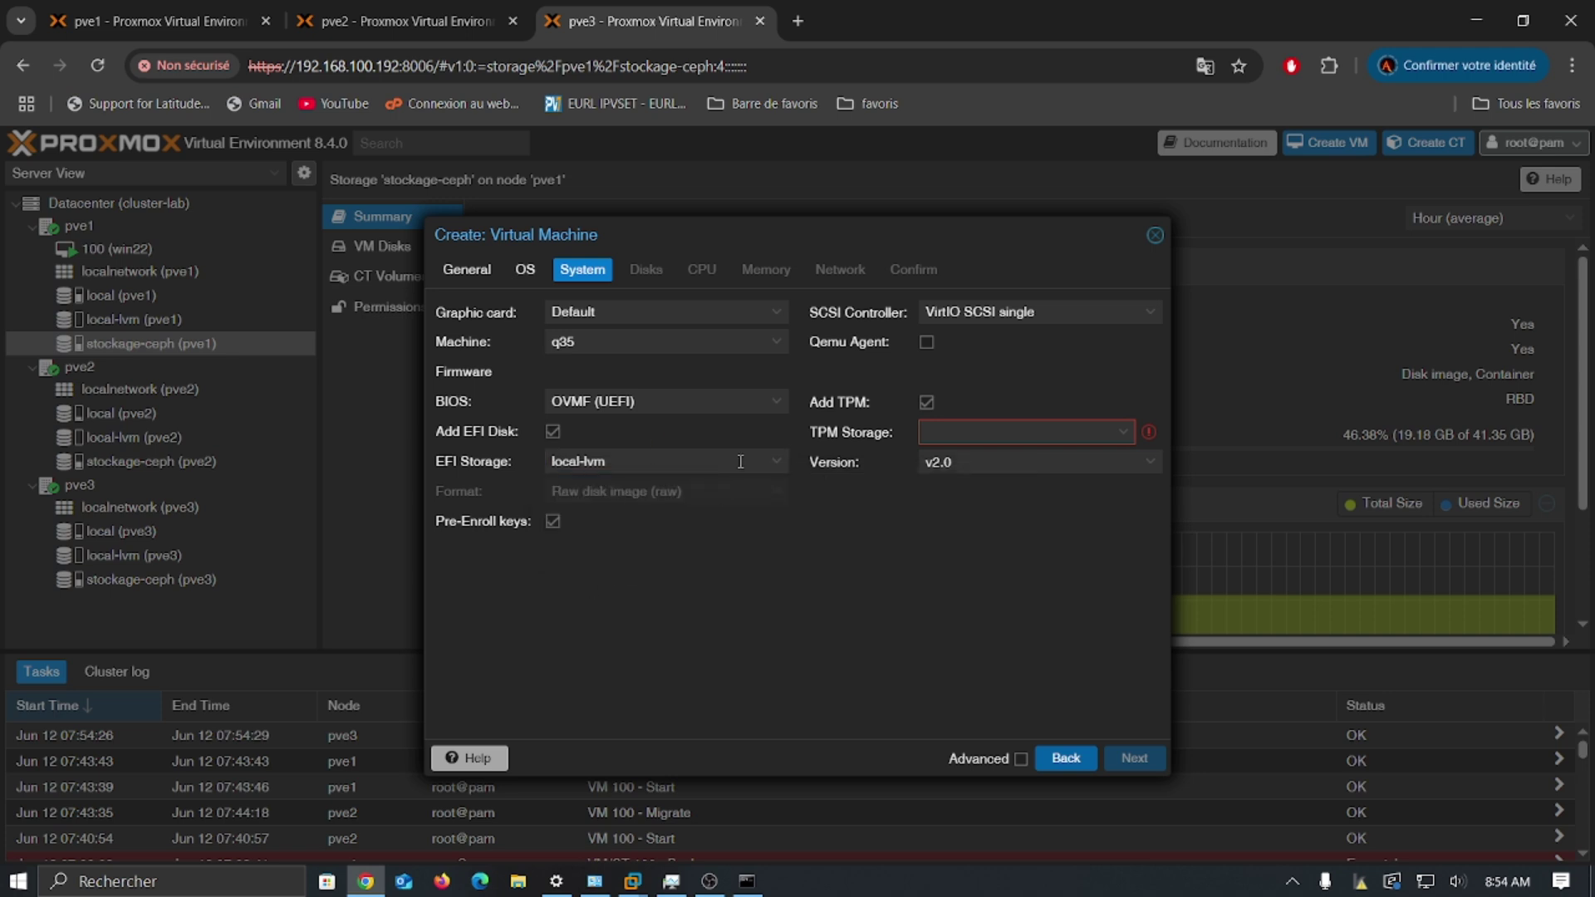
click(774, 462)
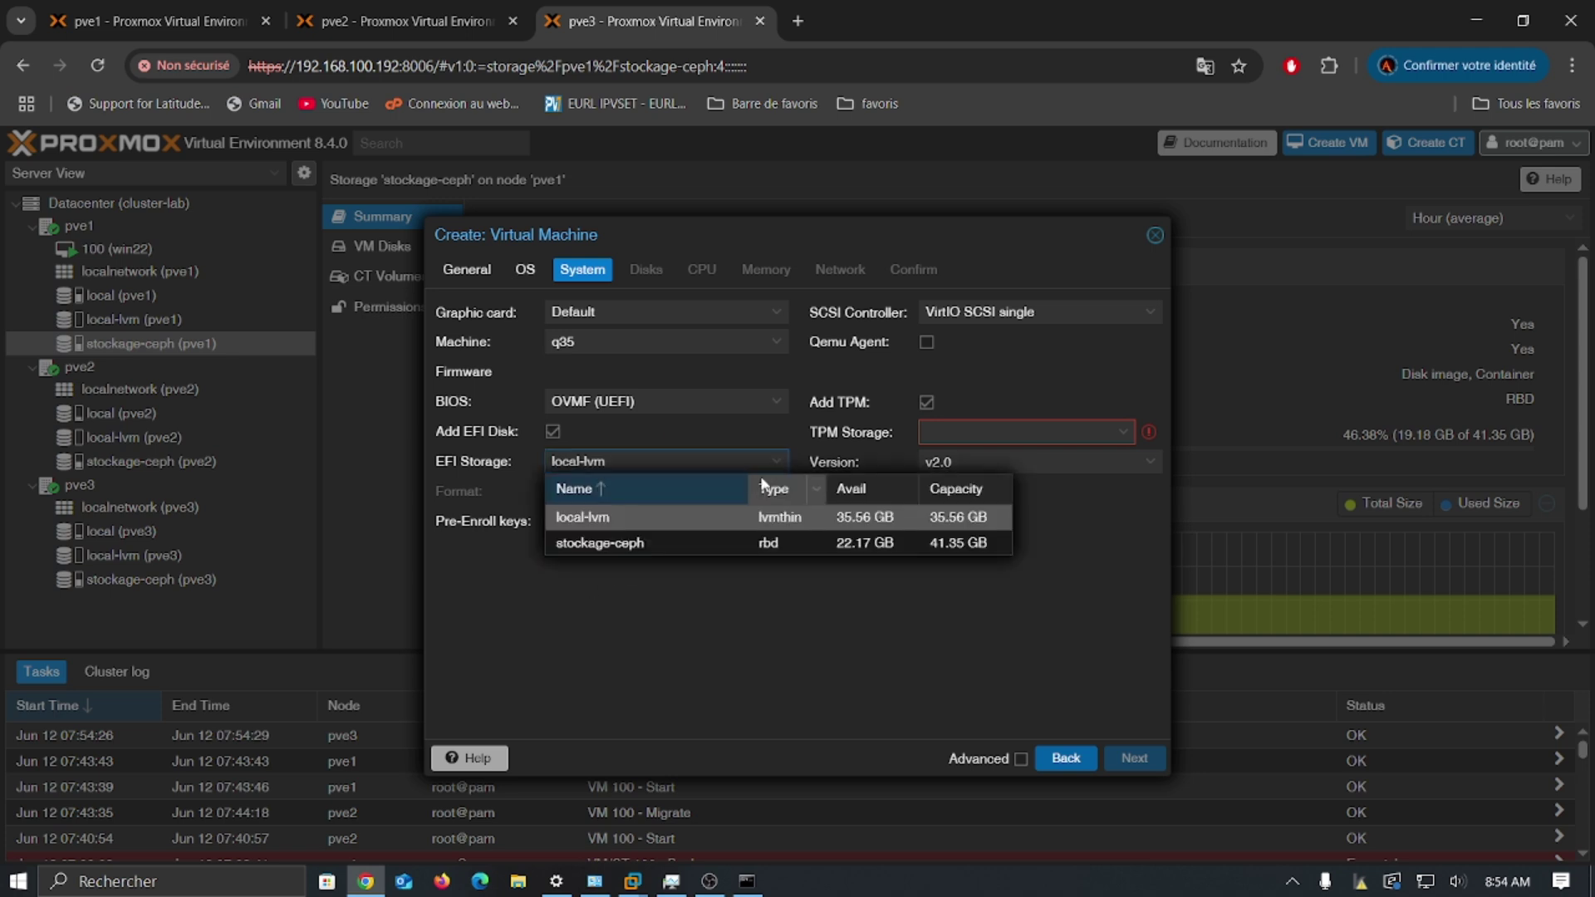
click(701, 515)
Step: Put the VM's TPM state on local-lvm storage as well
click(1128, 435)
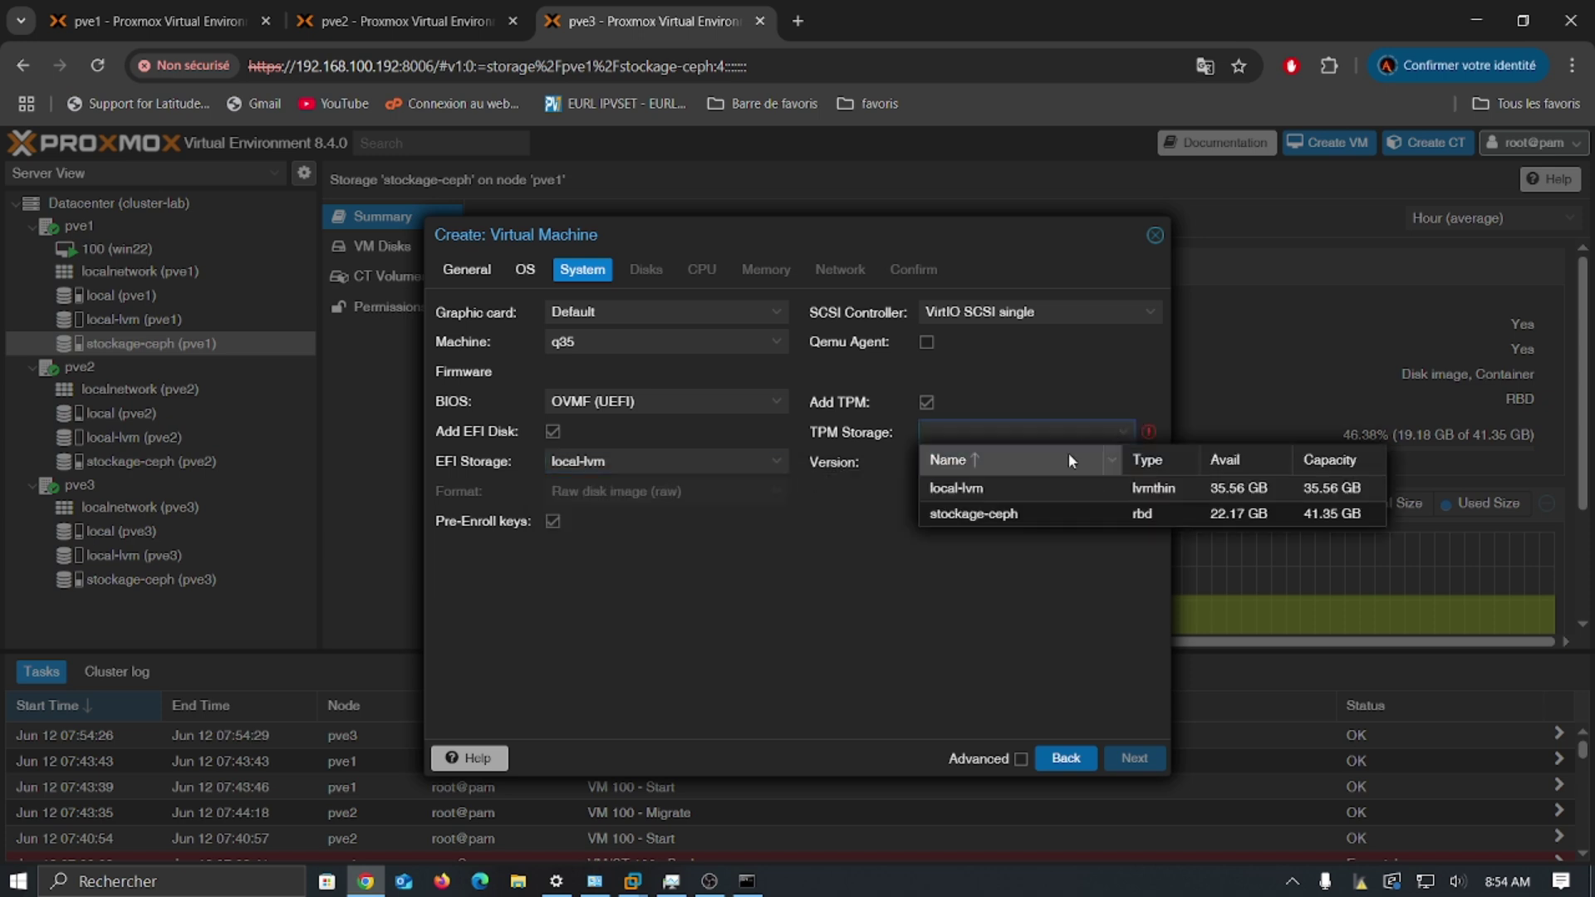
click(995, 494)
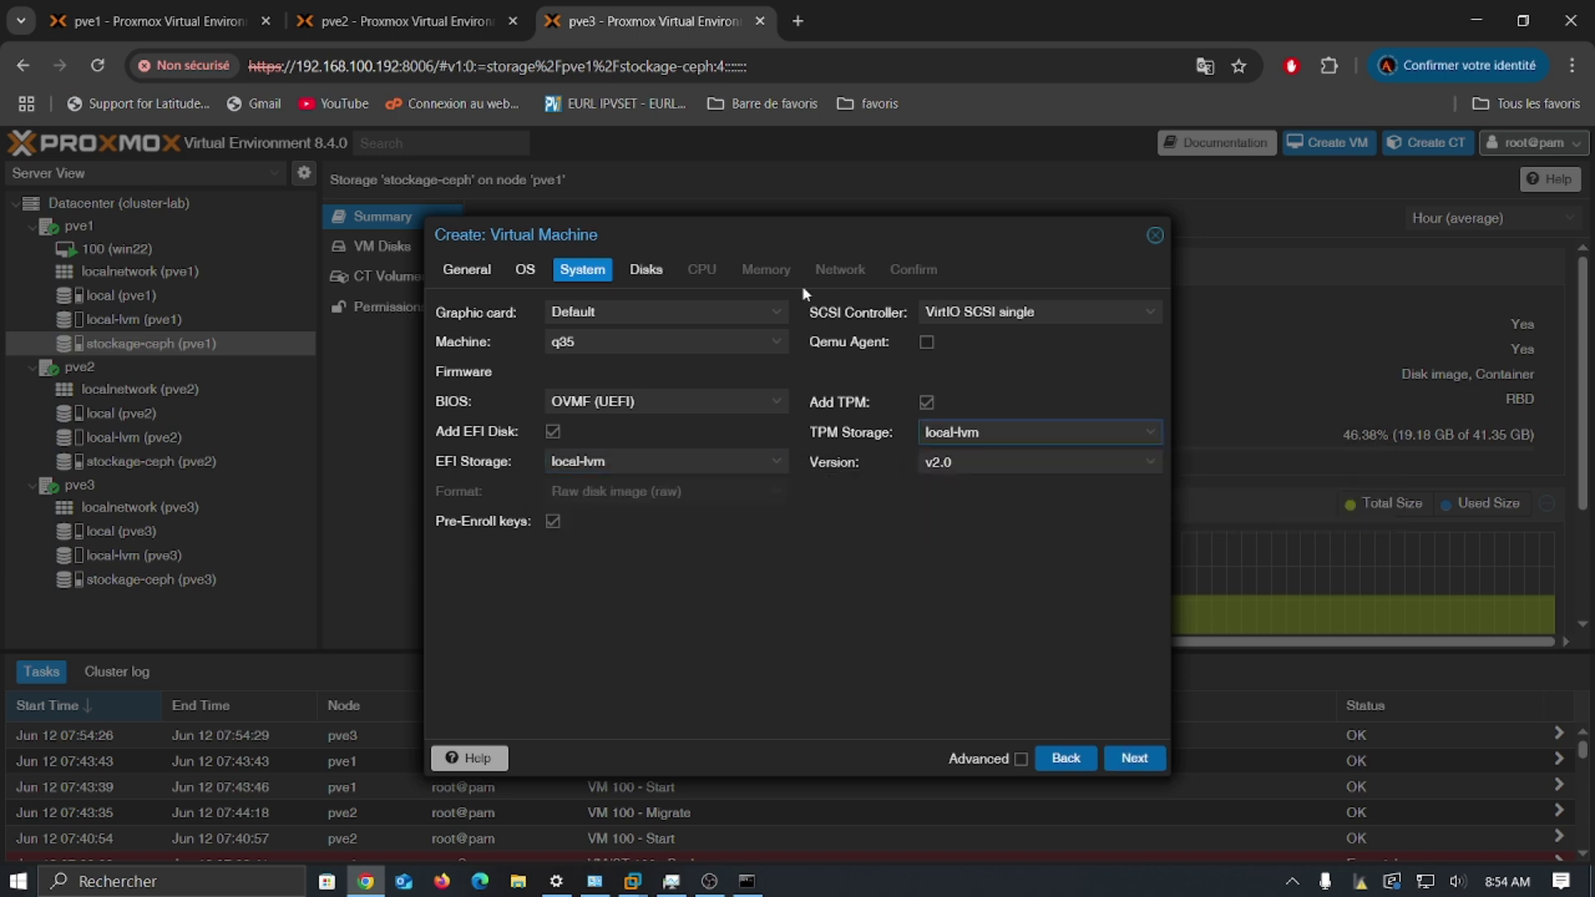
click(647, 269)
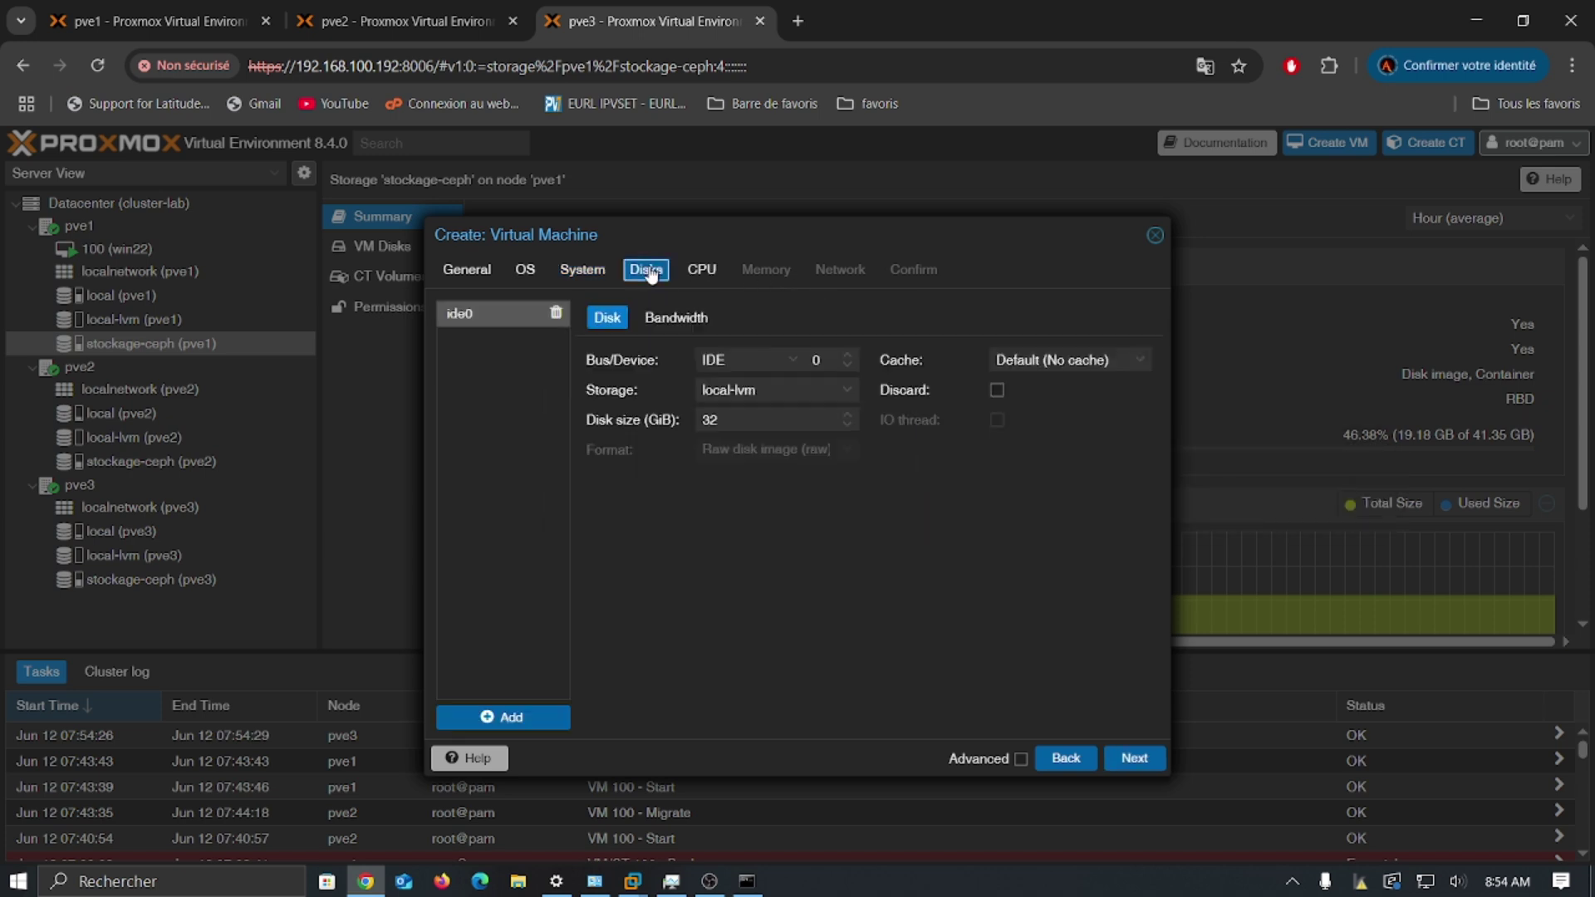
click(846, 390)
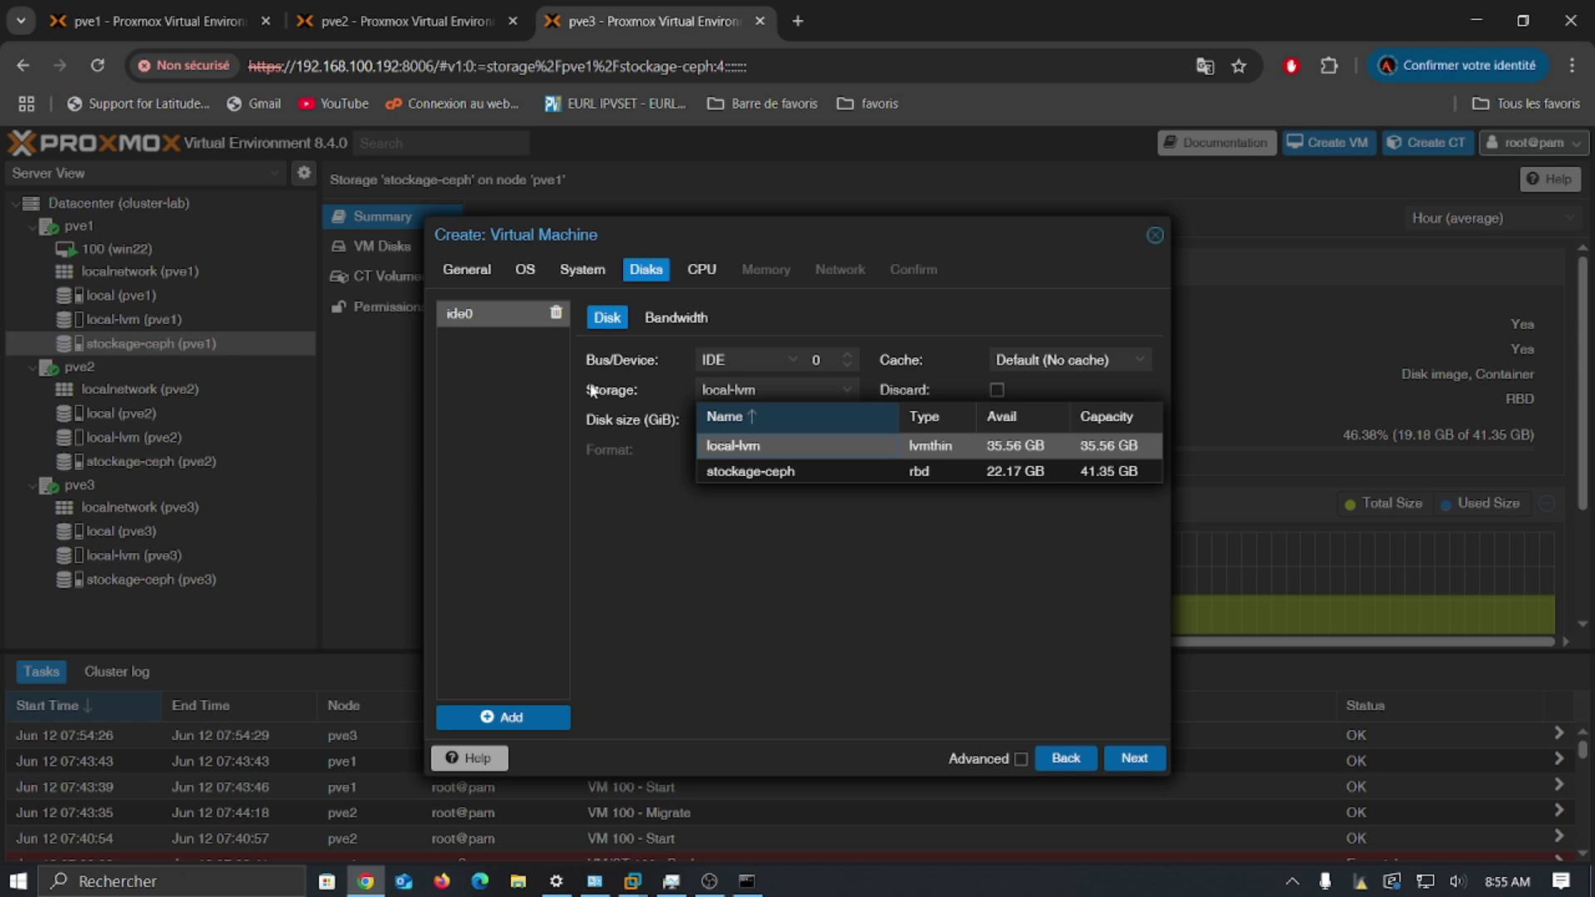
click(784, 590)
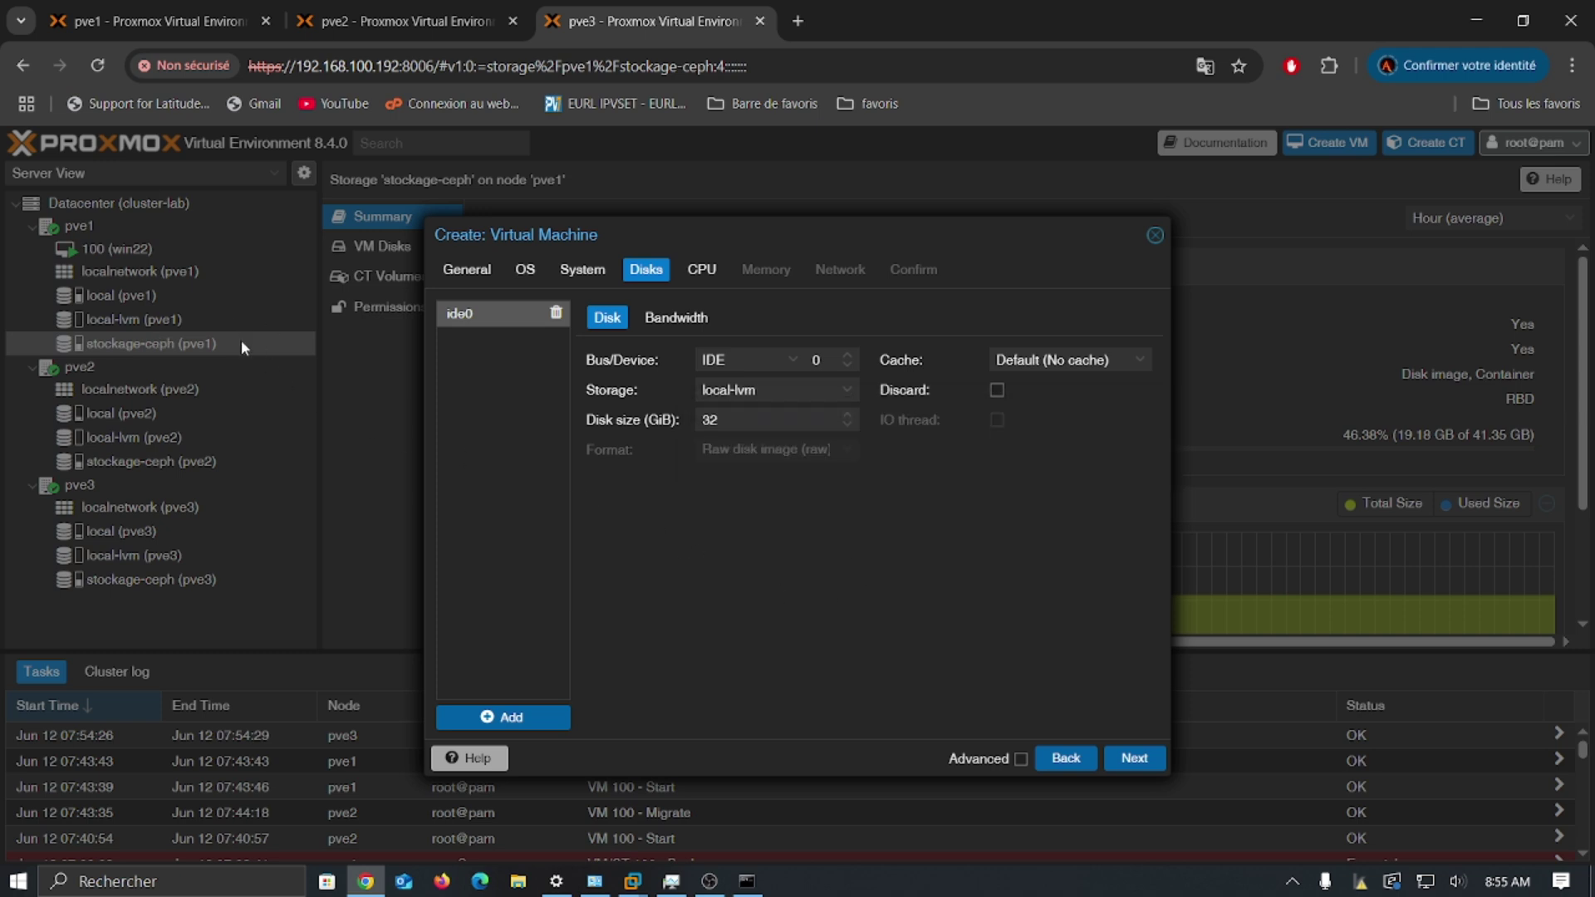
Step: Cancel the new-VM wizard, returning to the stockage-ceph summary on pve1 at 46.38% used
click(1156, 237)
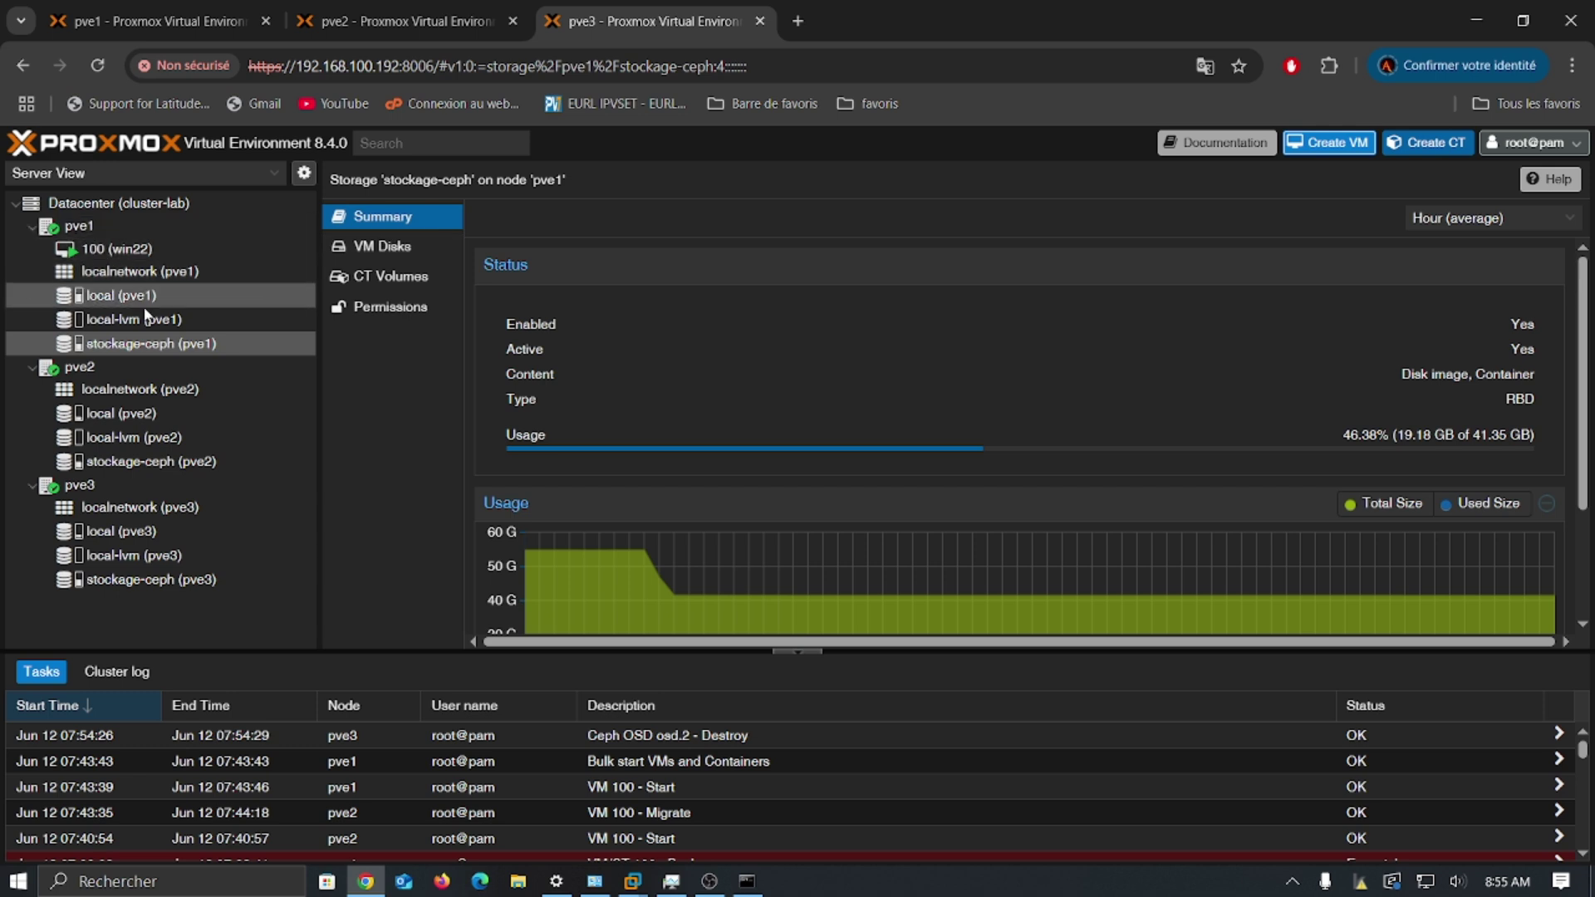
mouse_move(154, 254)
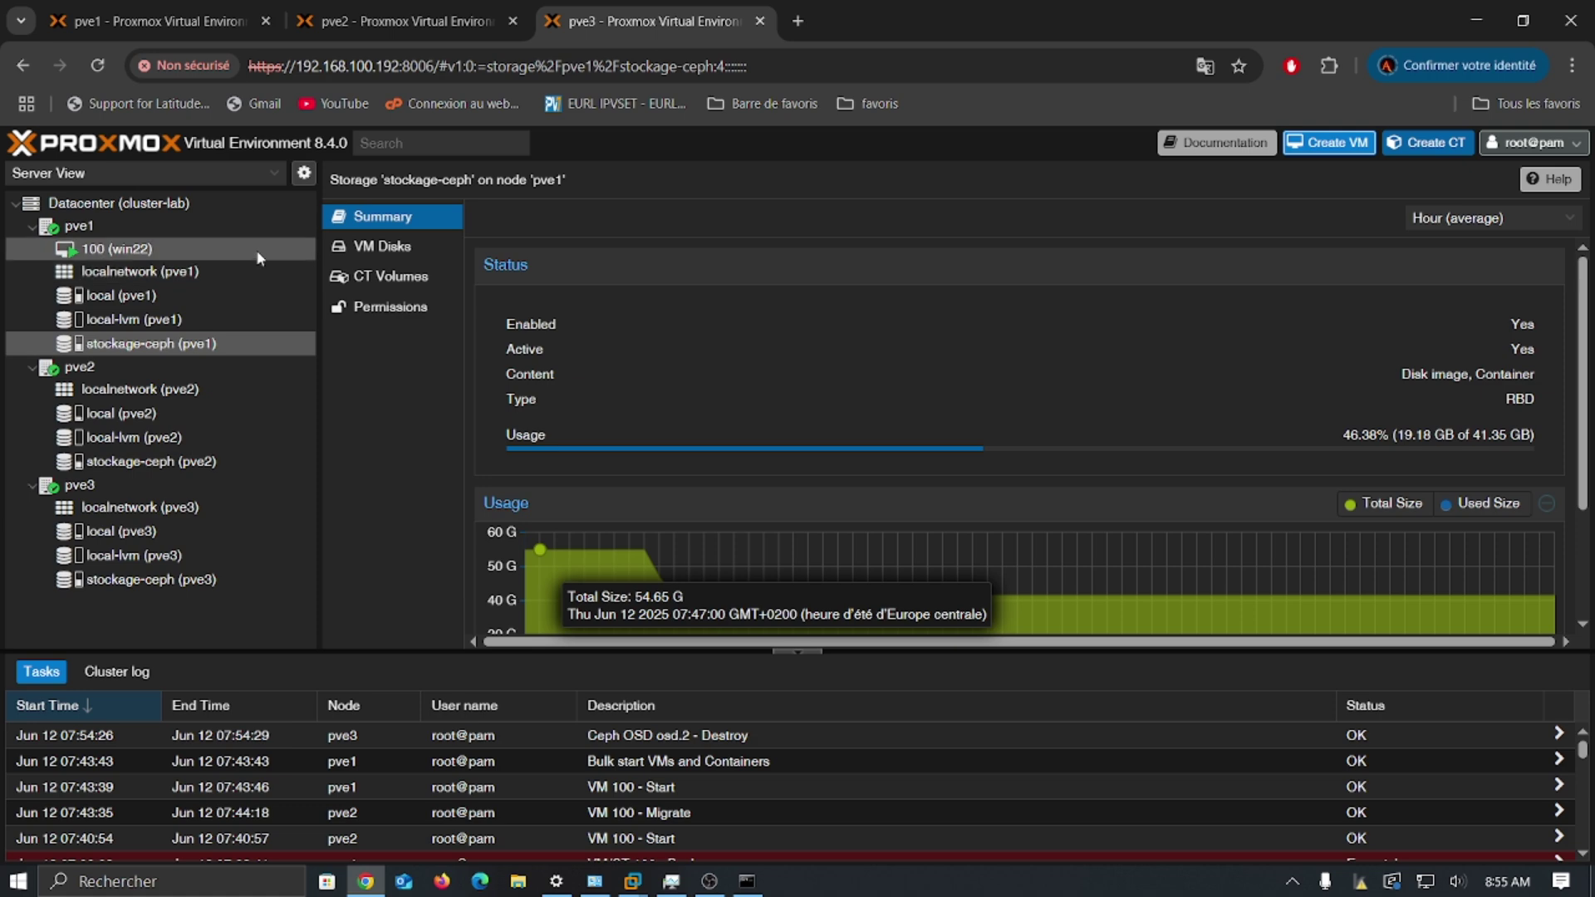
Step: Open the Datacenter HA Groups list (ha1 and ha2) and select group ha1
click(201, 232)
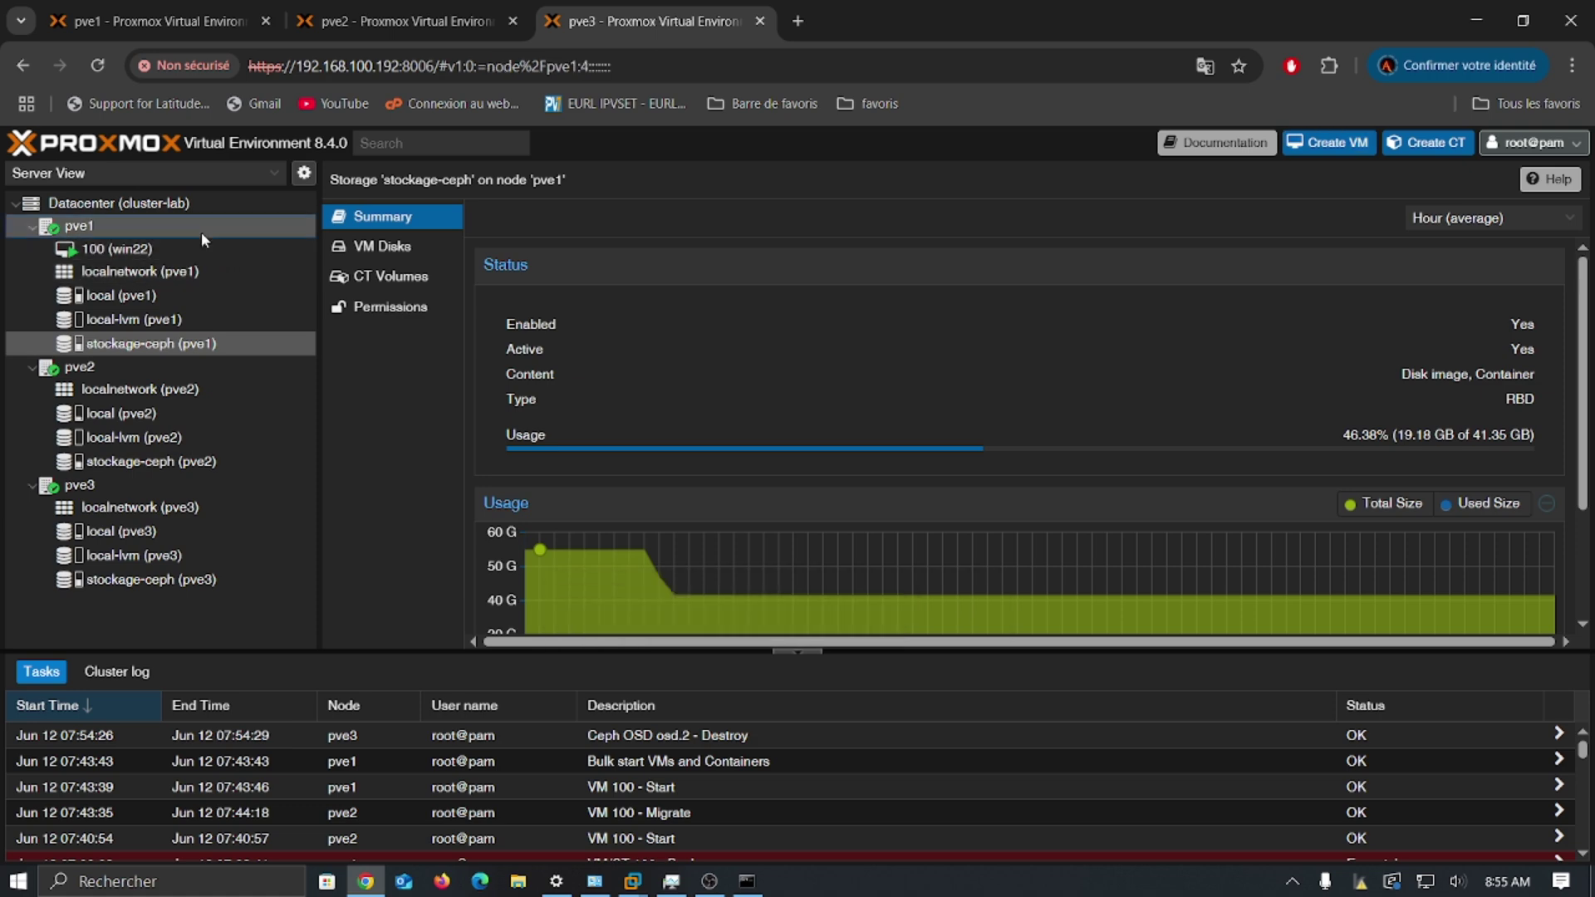
click(244, 209)
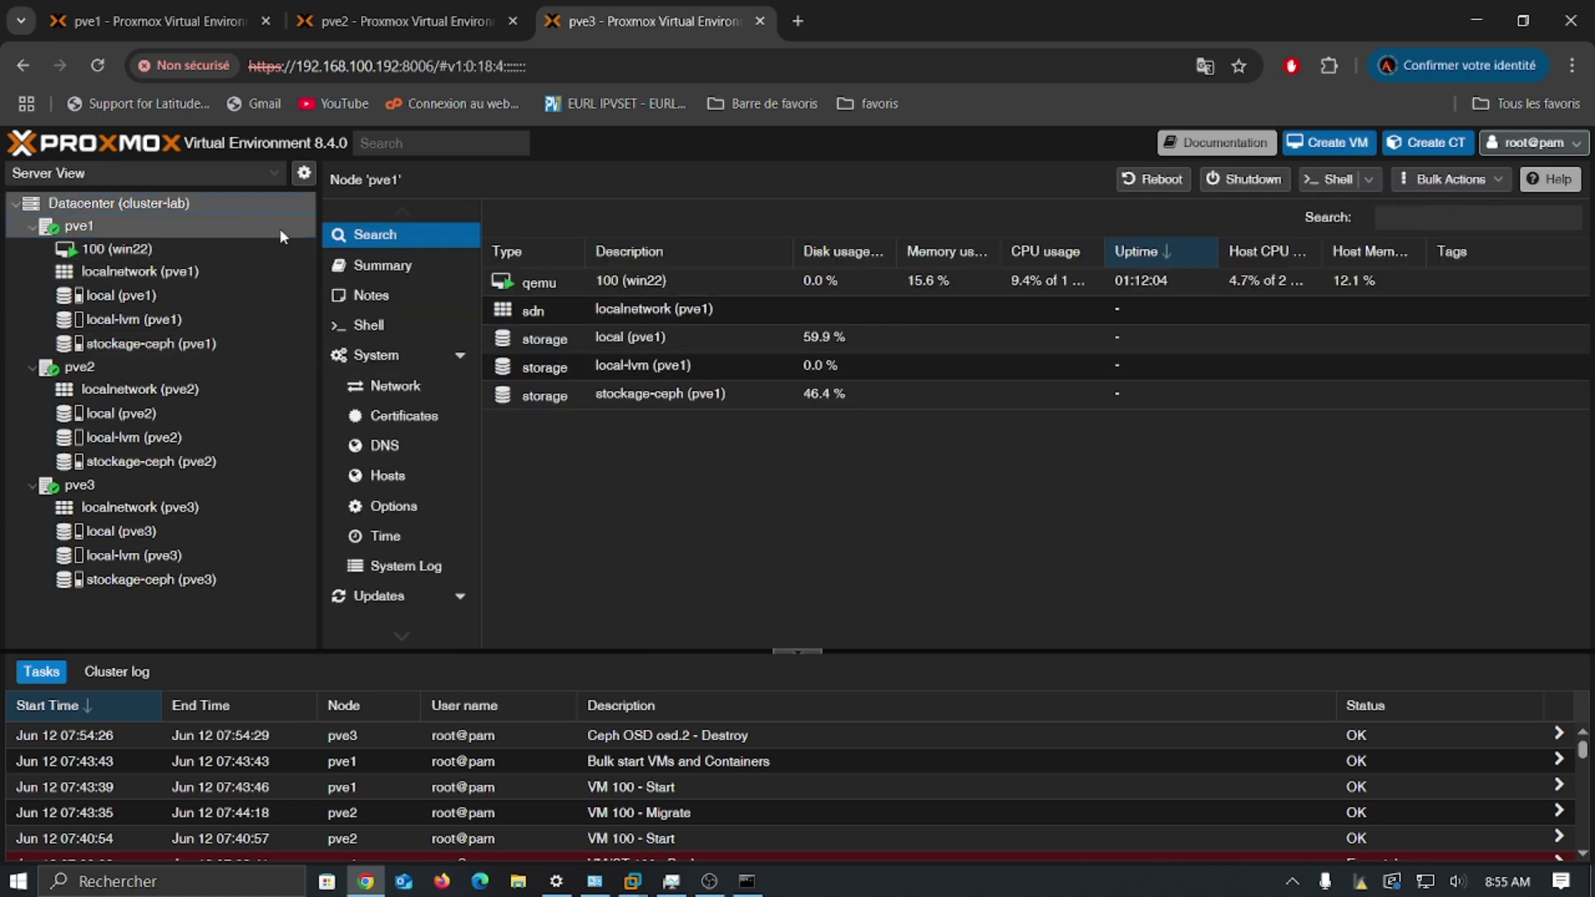
scroll(415, 406, down, 5)
click(387, 459)
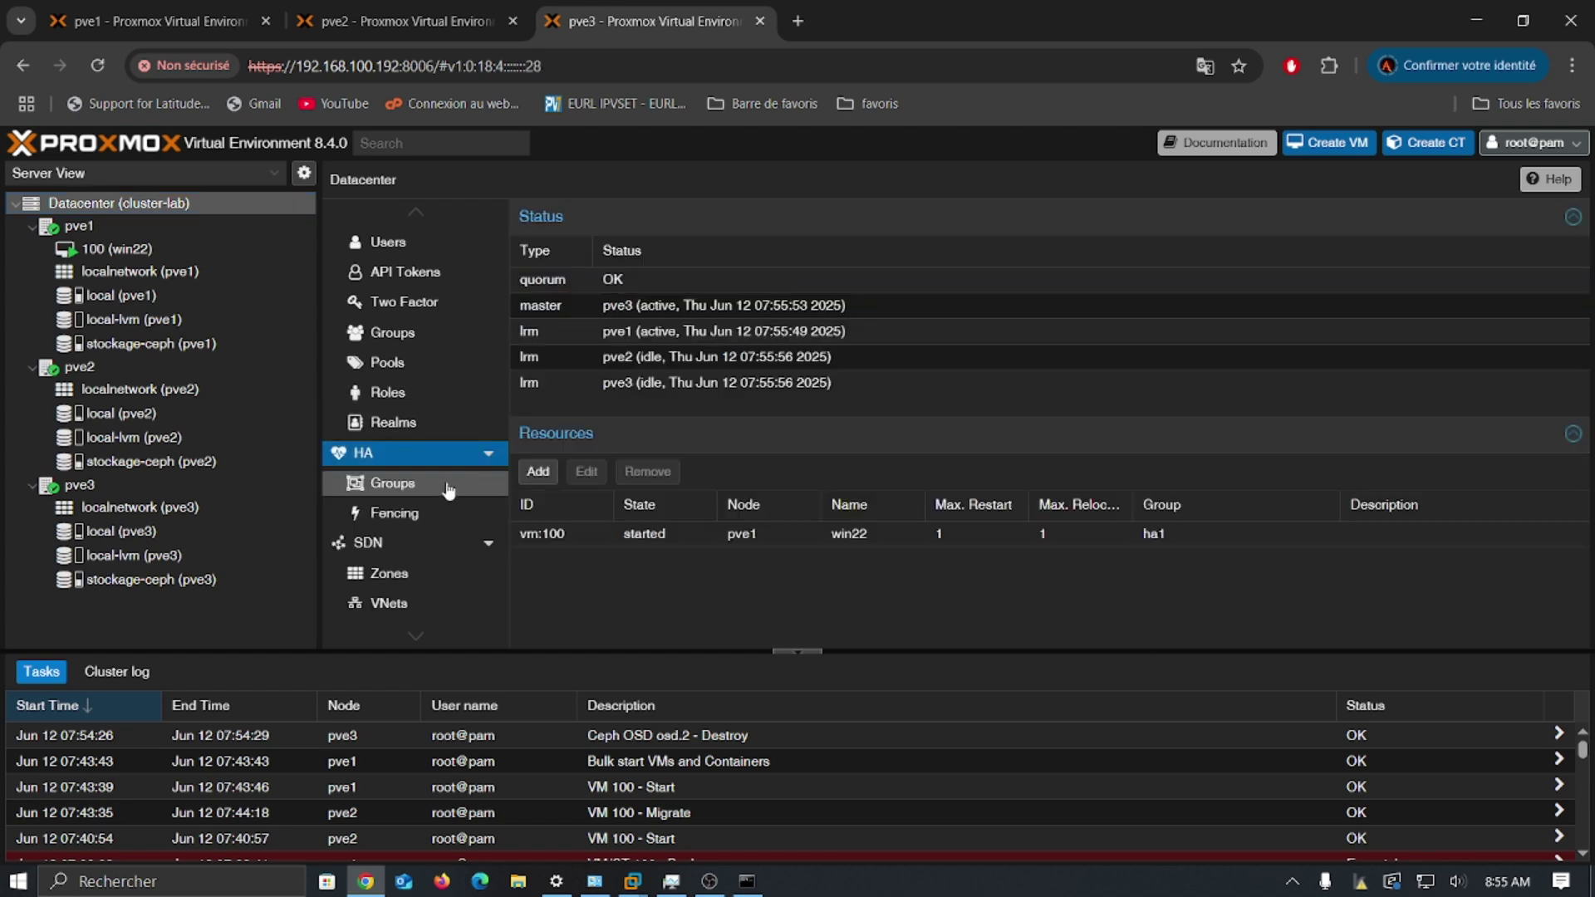
click(449, 491)
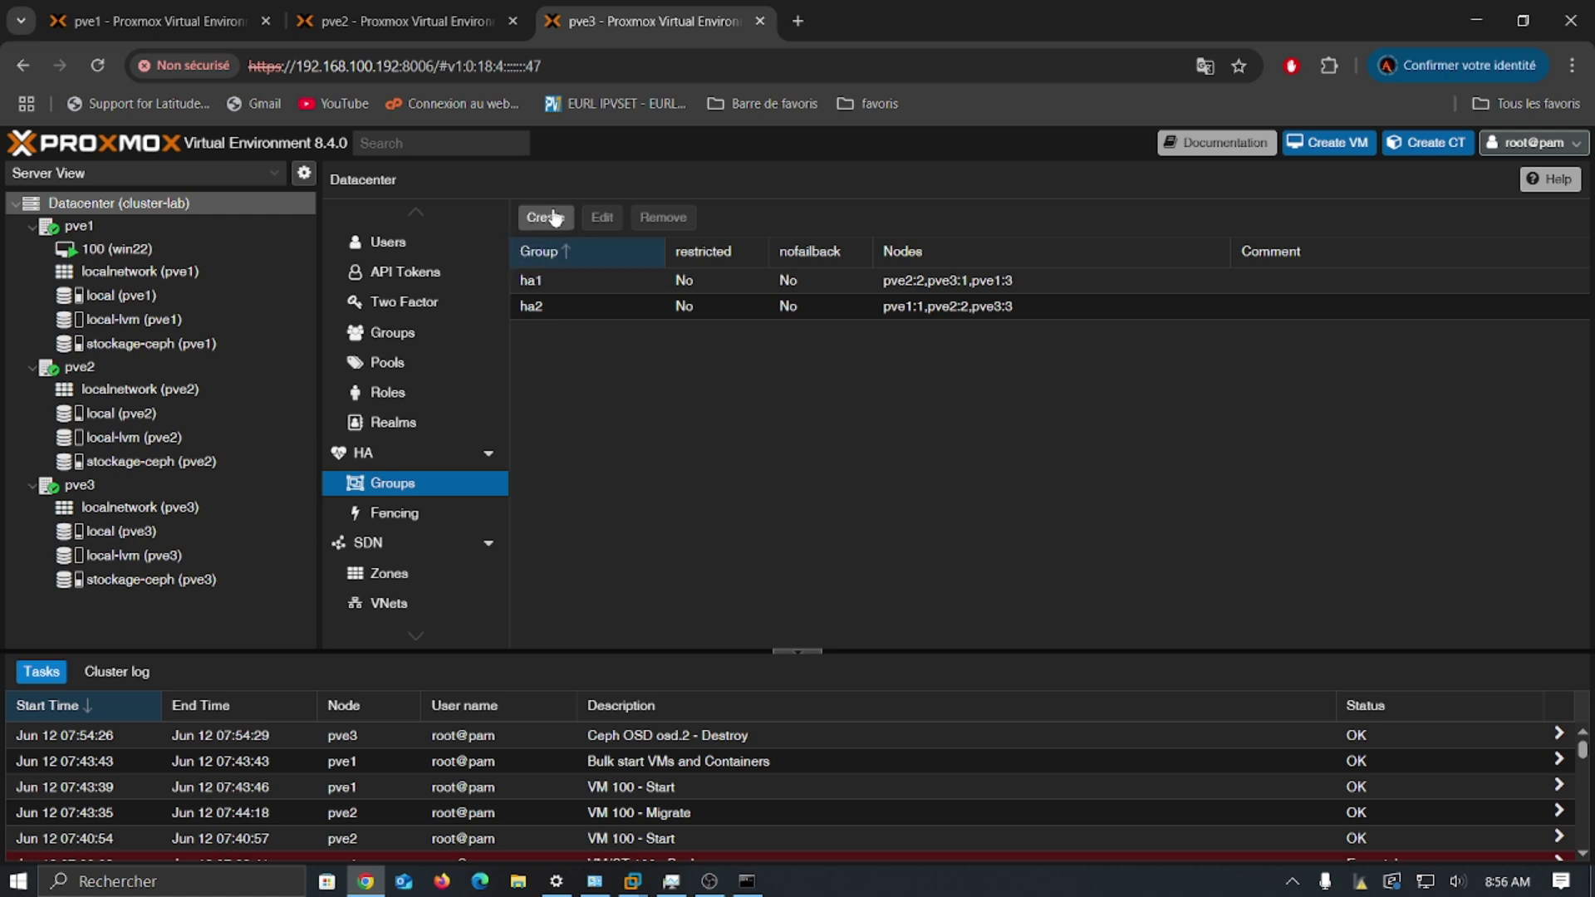
click(565, 277)
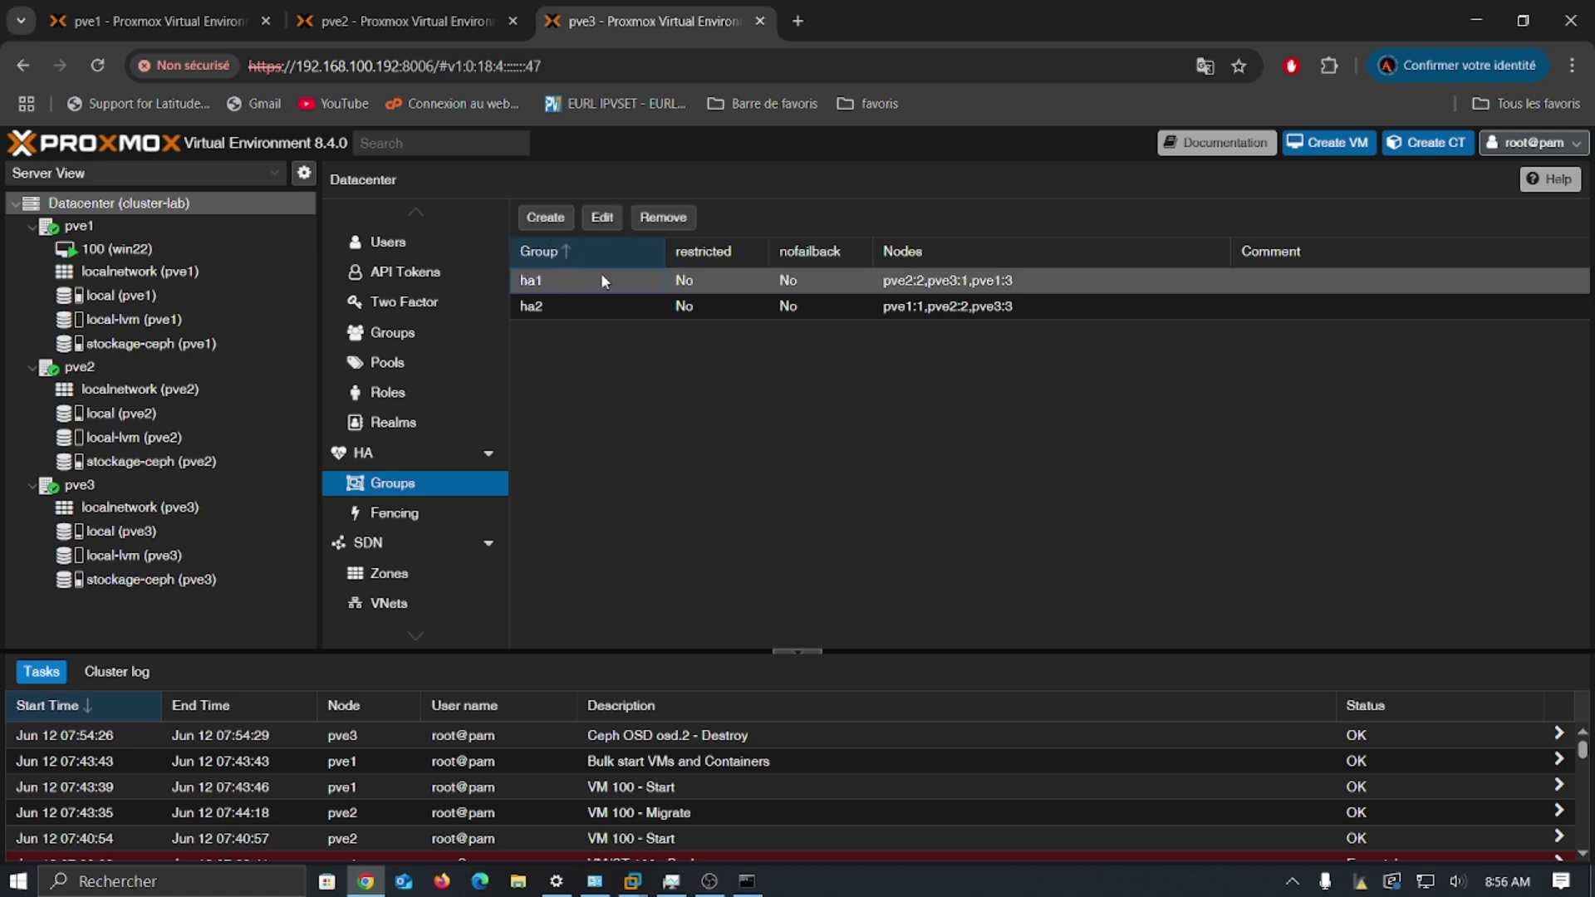
Step: Remove pve1 from HA group ha1, leaving pve2 at priority 2 and pve3 at priority 1
click(603, 217)
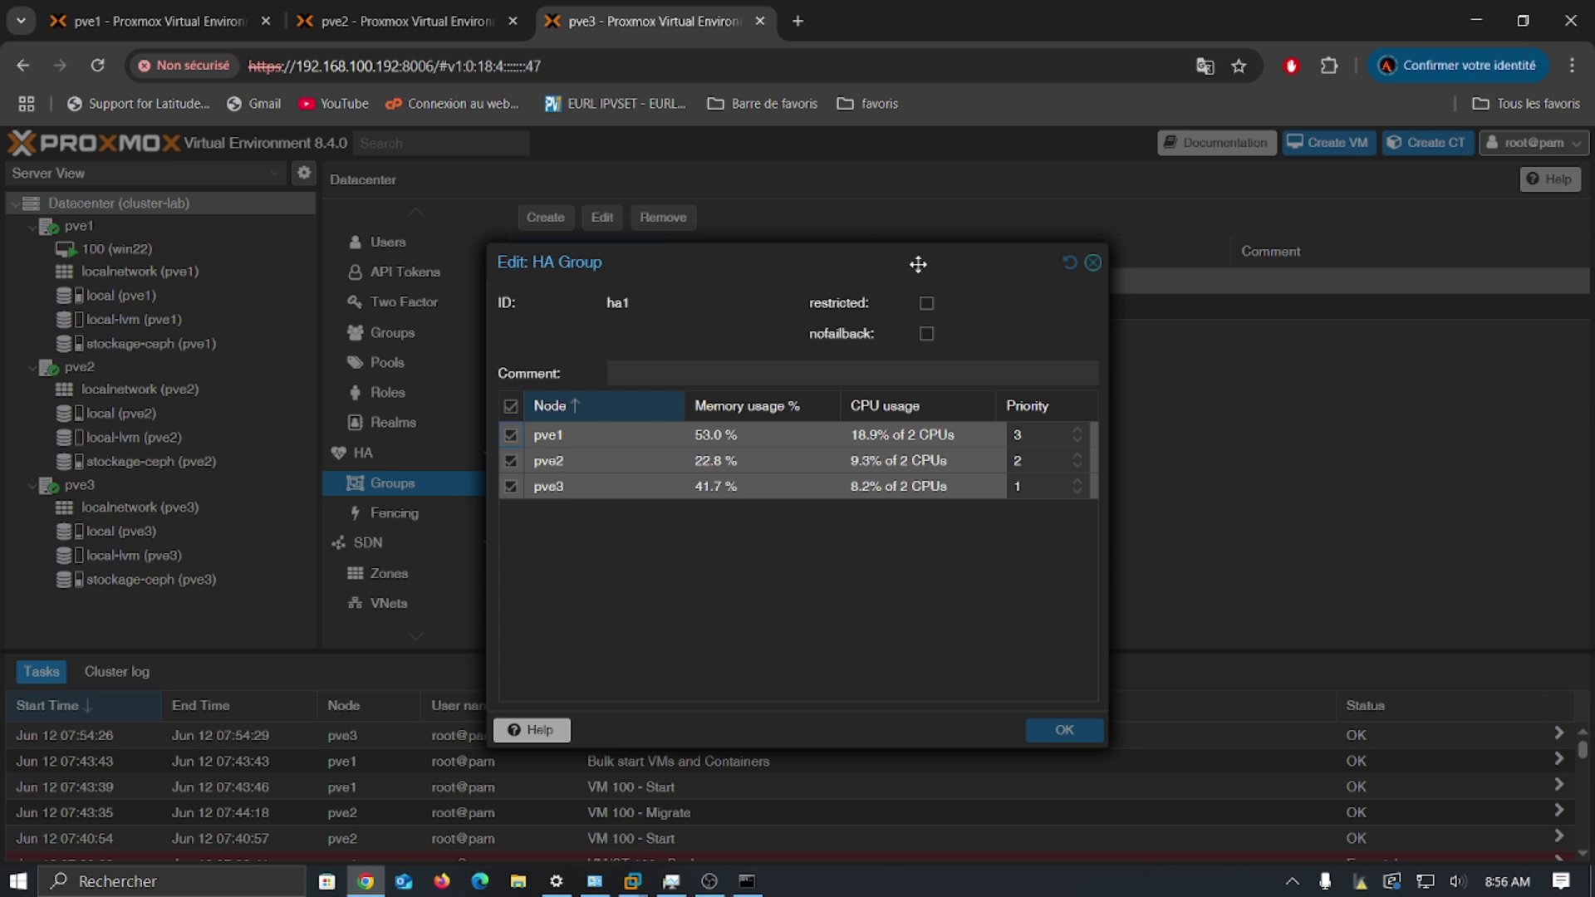
drag(919, 263, 1049, 225)
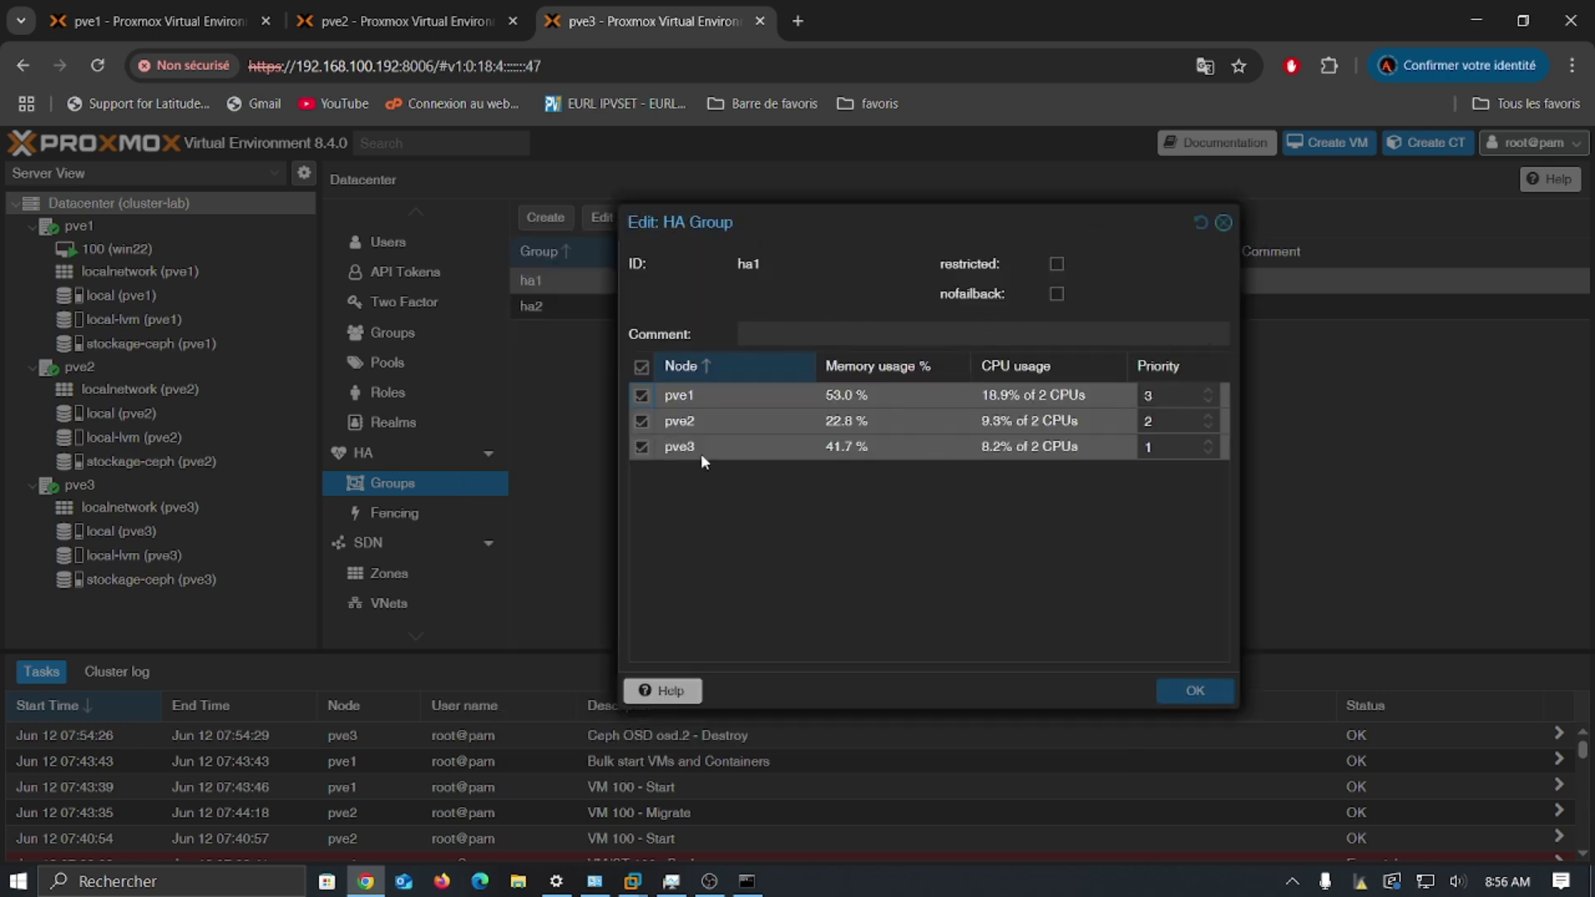
drag(907, 237, 672, 175)
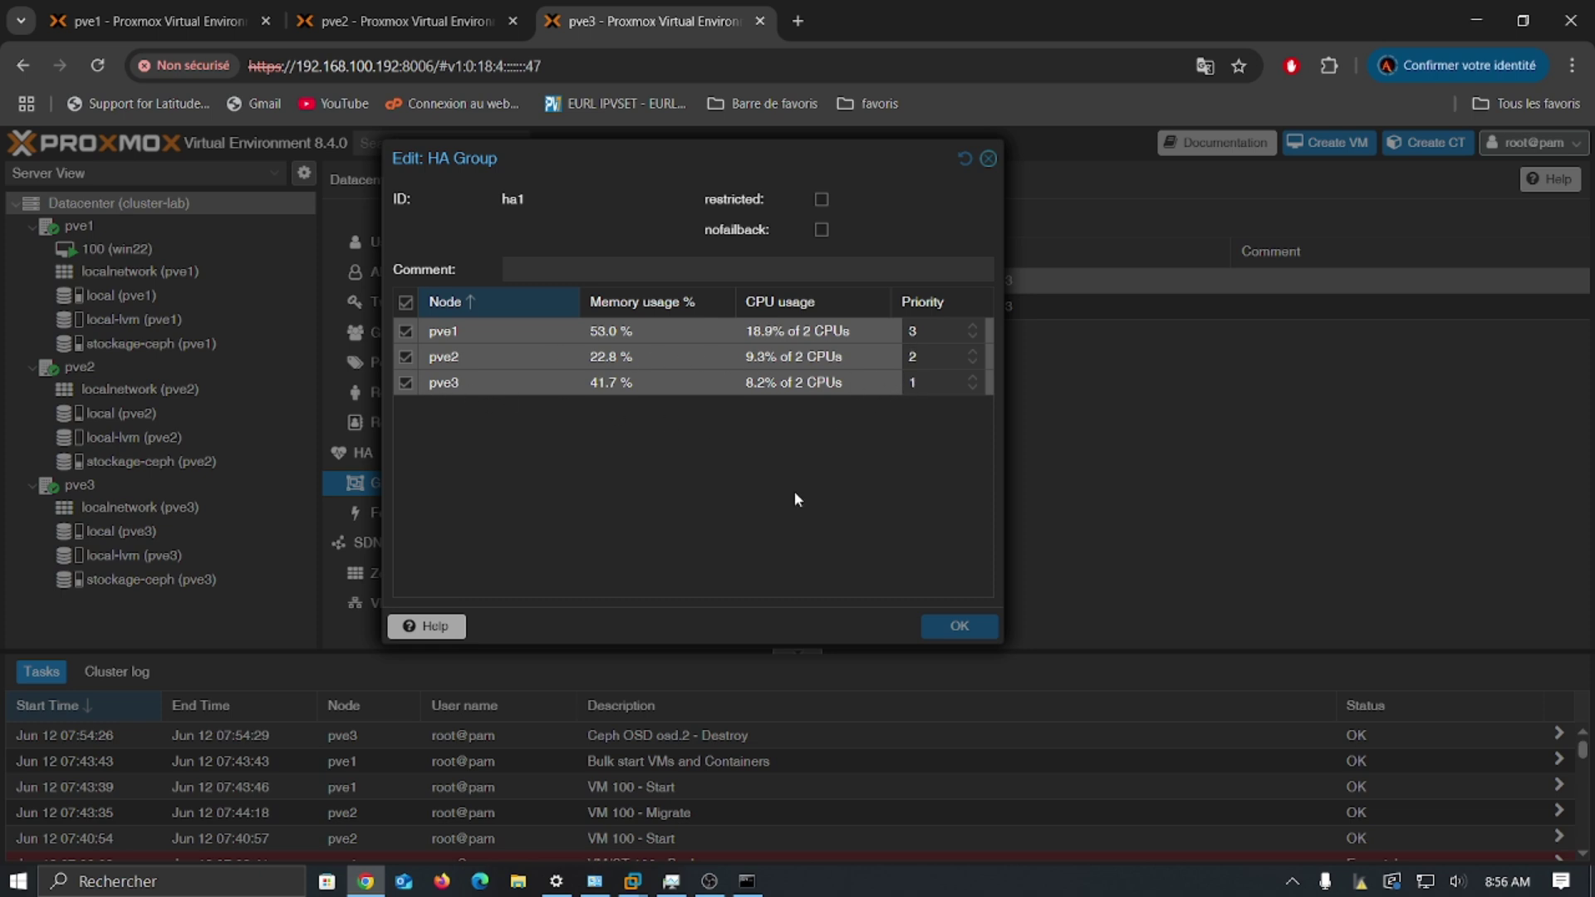
click(937, 339)
drag(931, 329, 896, 327)
click(912, 470)
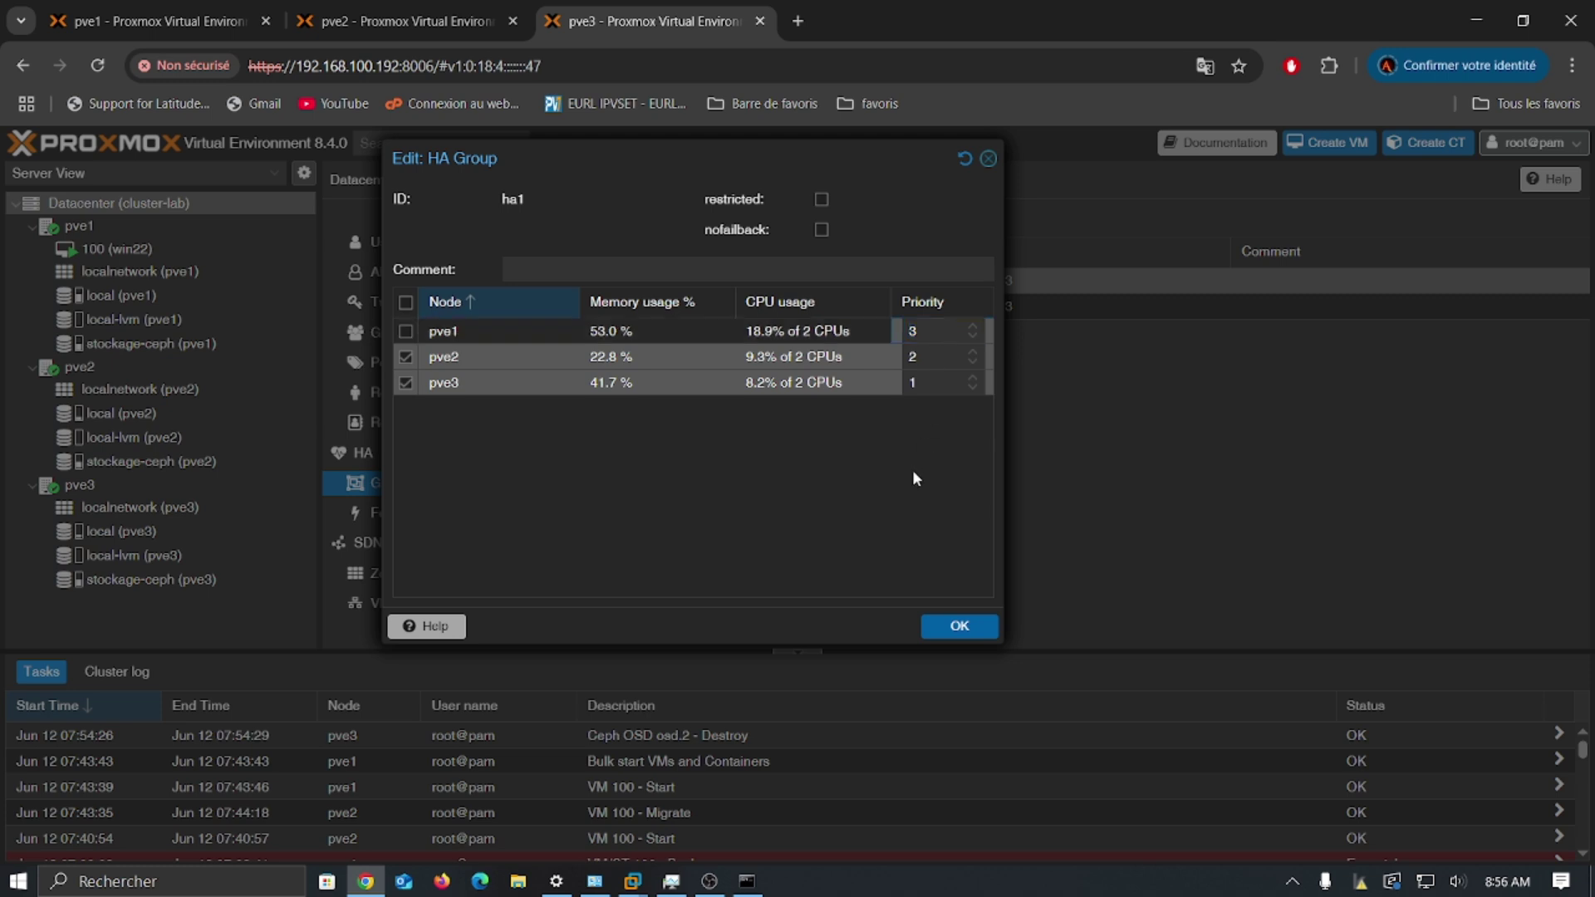
click(930, 622)
Step: Open the vm:100 HA resource settings from the HA view and close them unchanged
click(408, 452)
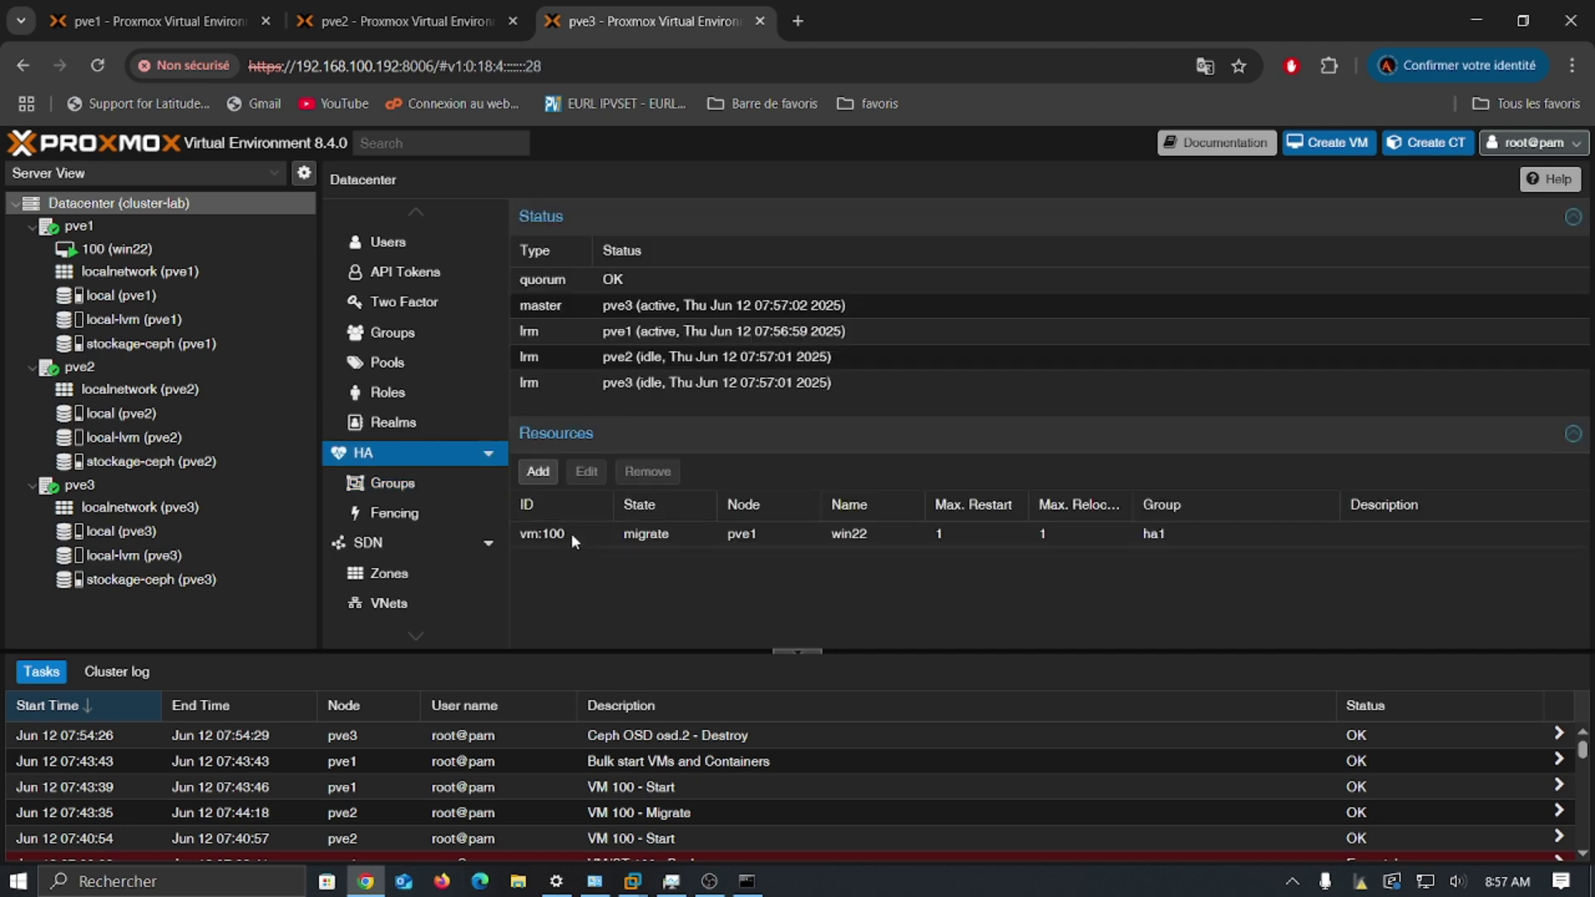
click(601, 537)
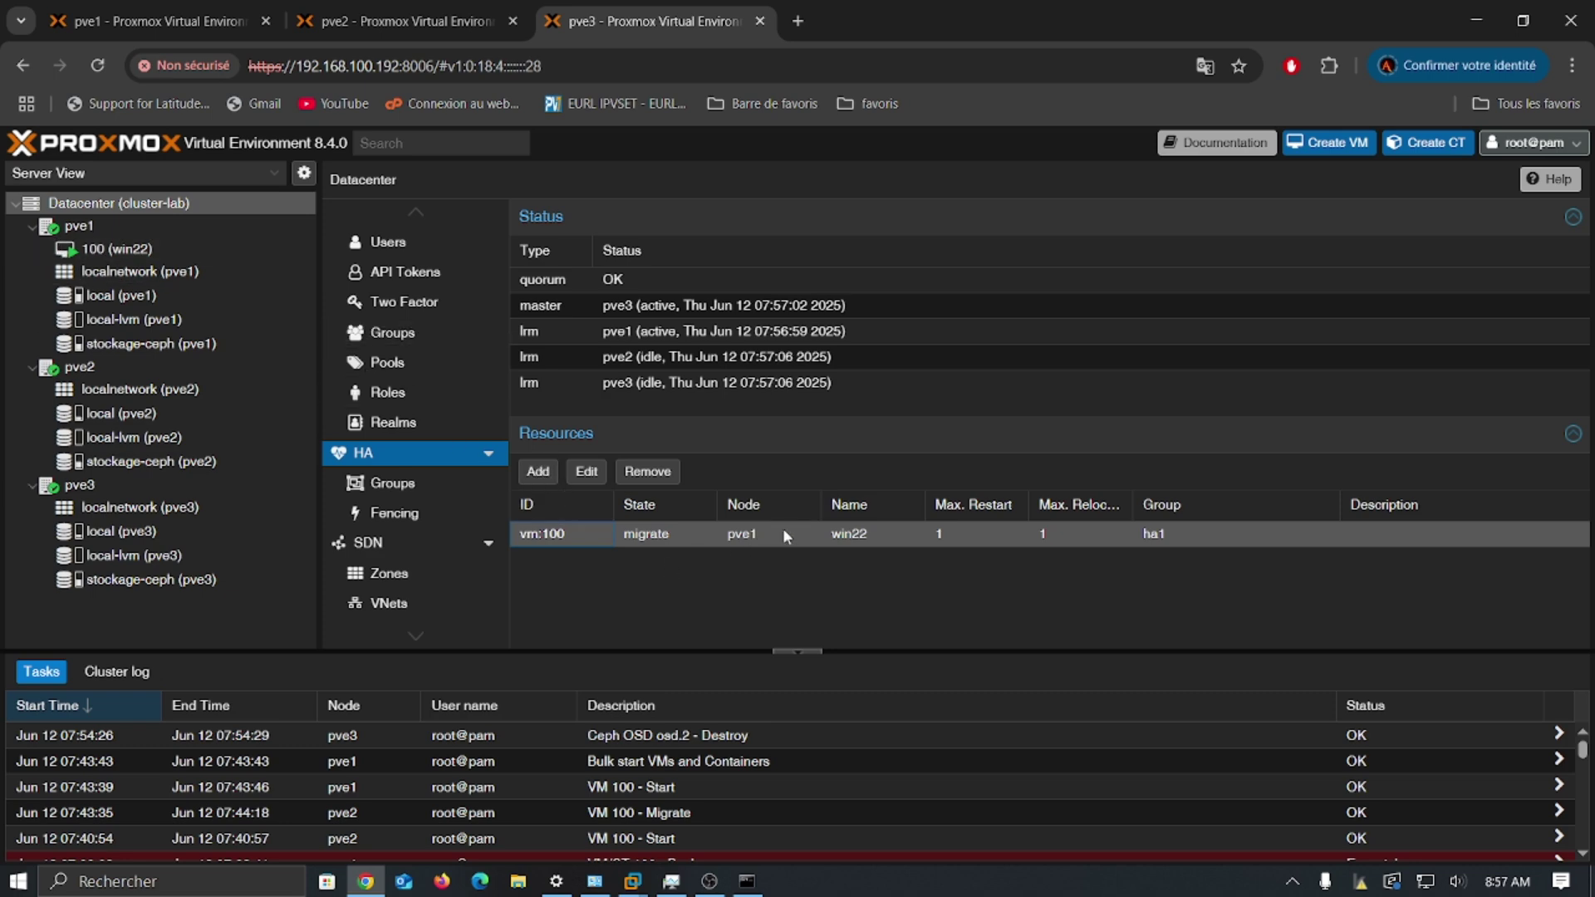
click(587, 471)
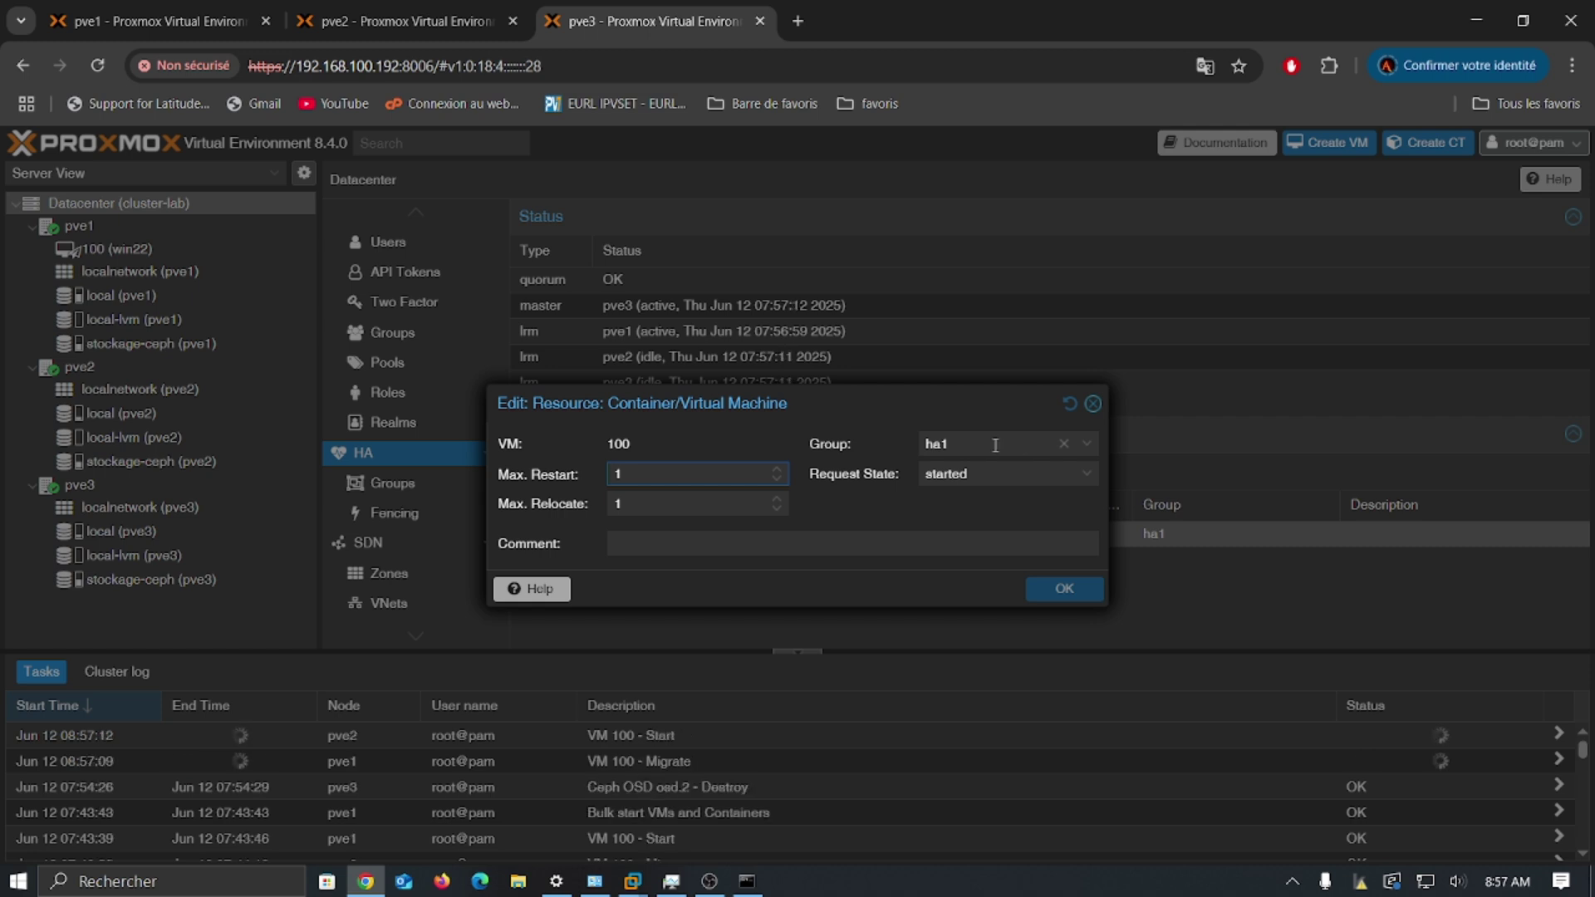
click(1094, 406)
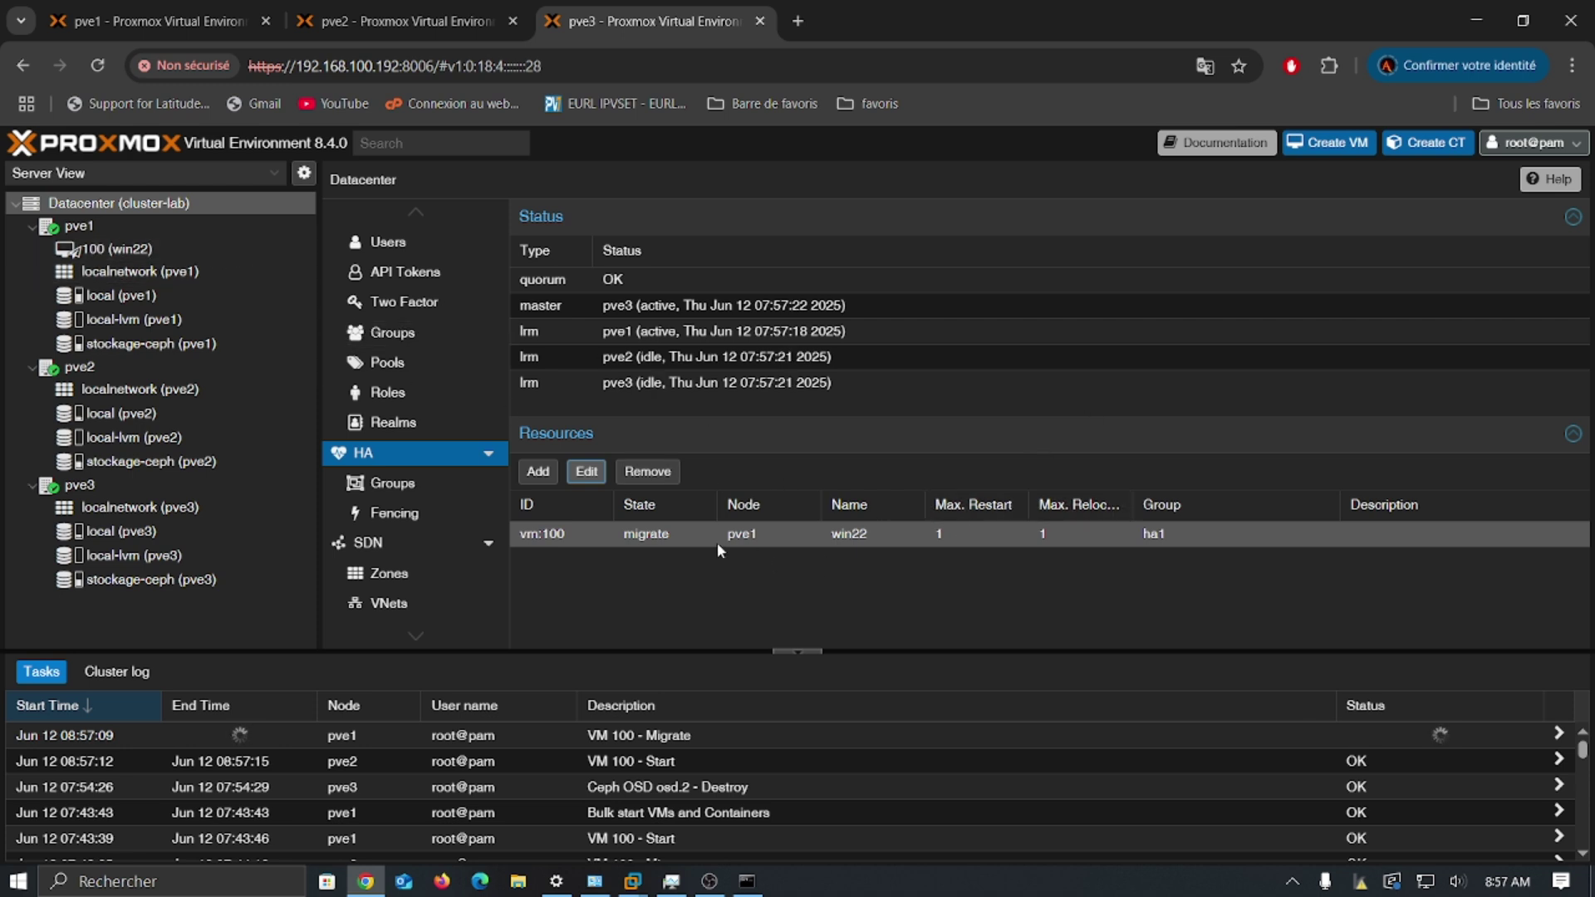
Step: Reopen vm:100's settings and widen the Group dropdown to read each group's node list
click(572, 543)
double_click(571, 538)
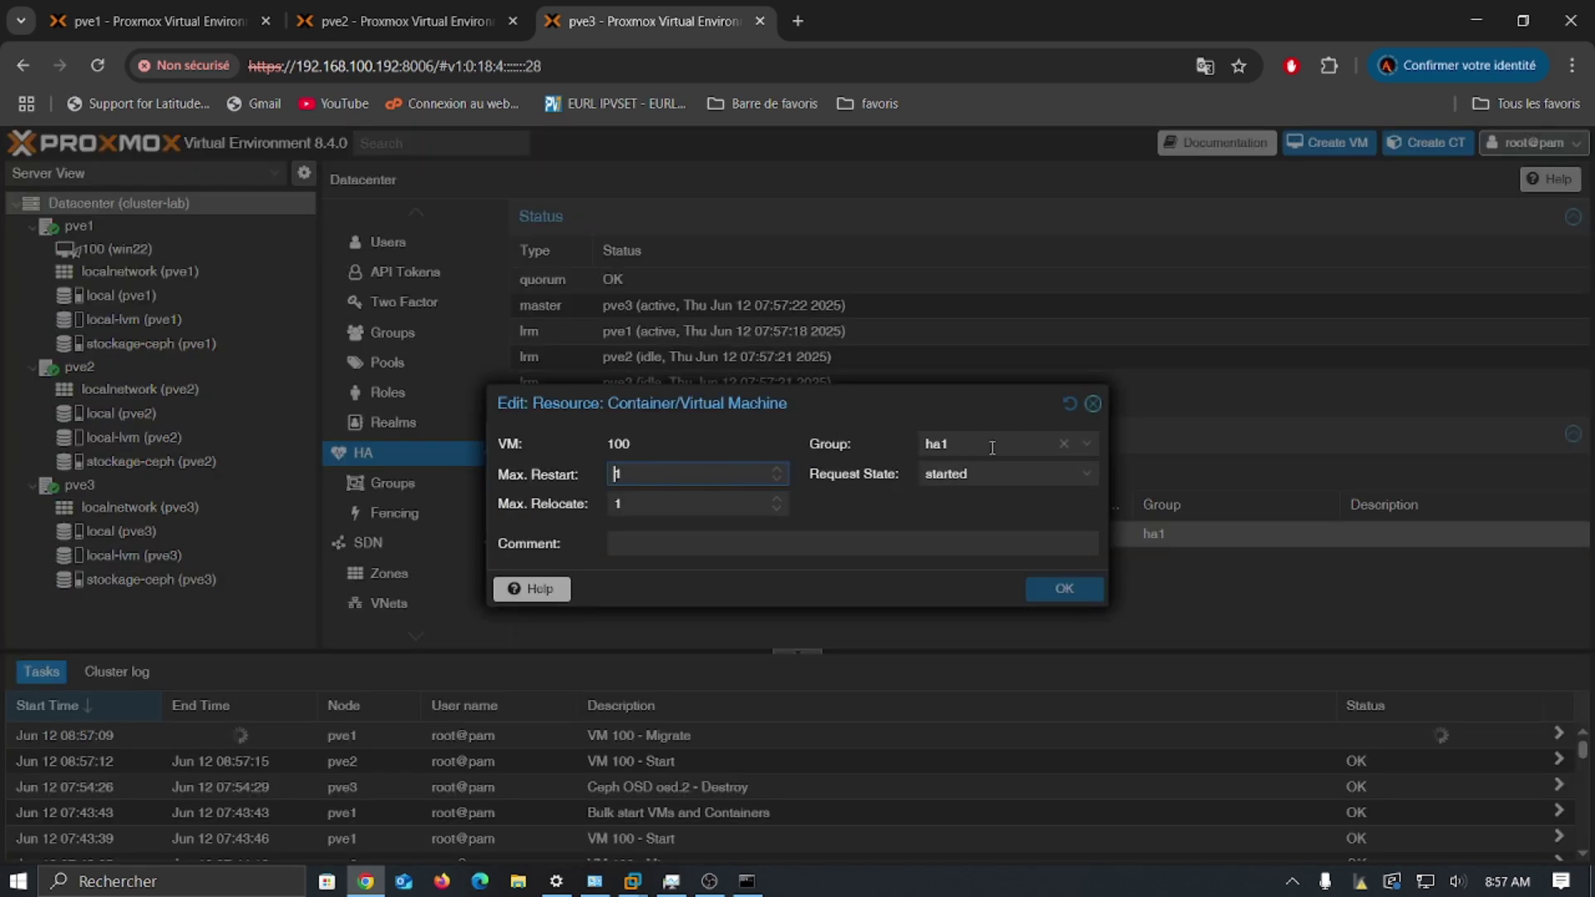
click(982, 447)
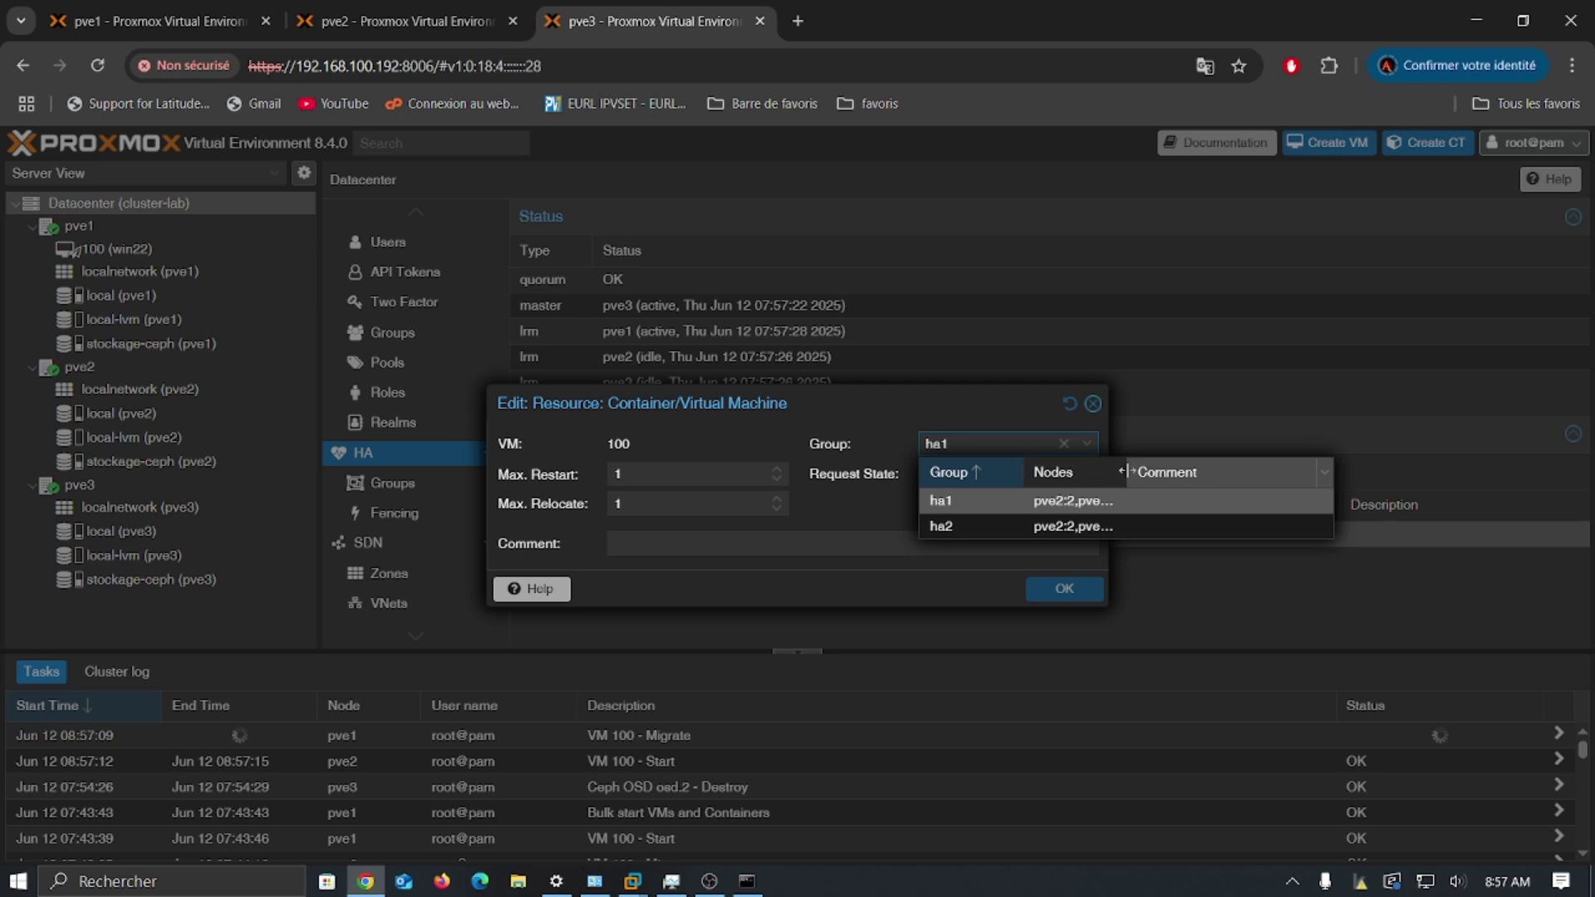
drag(1128, 471, 1236, 471)
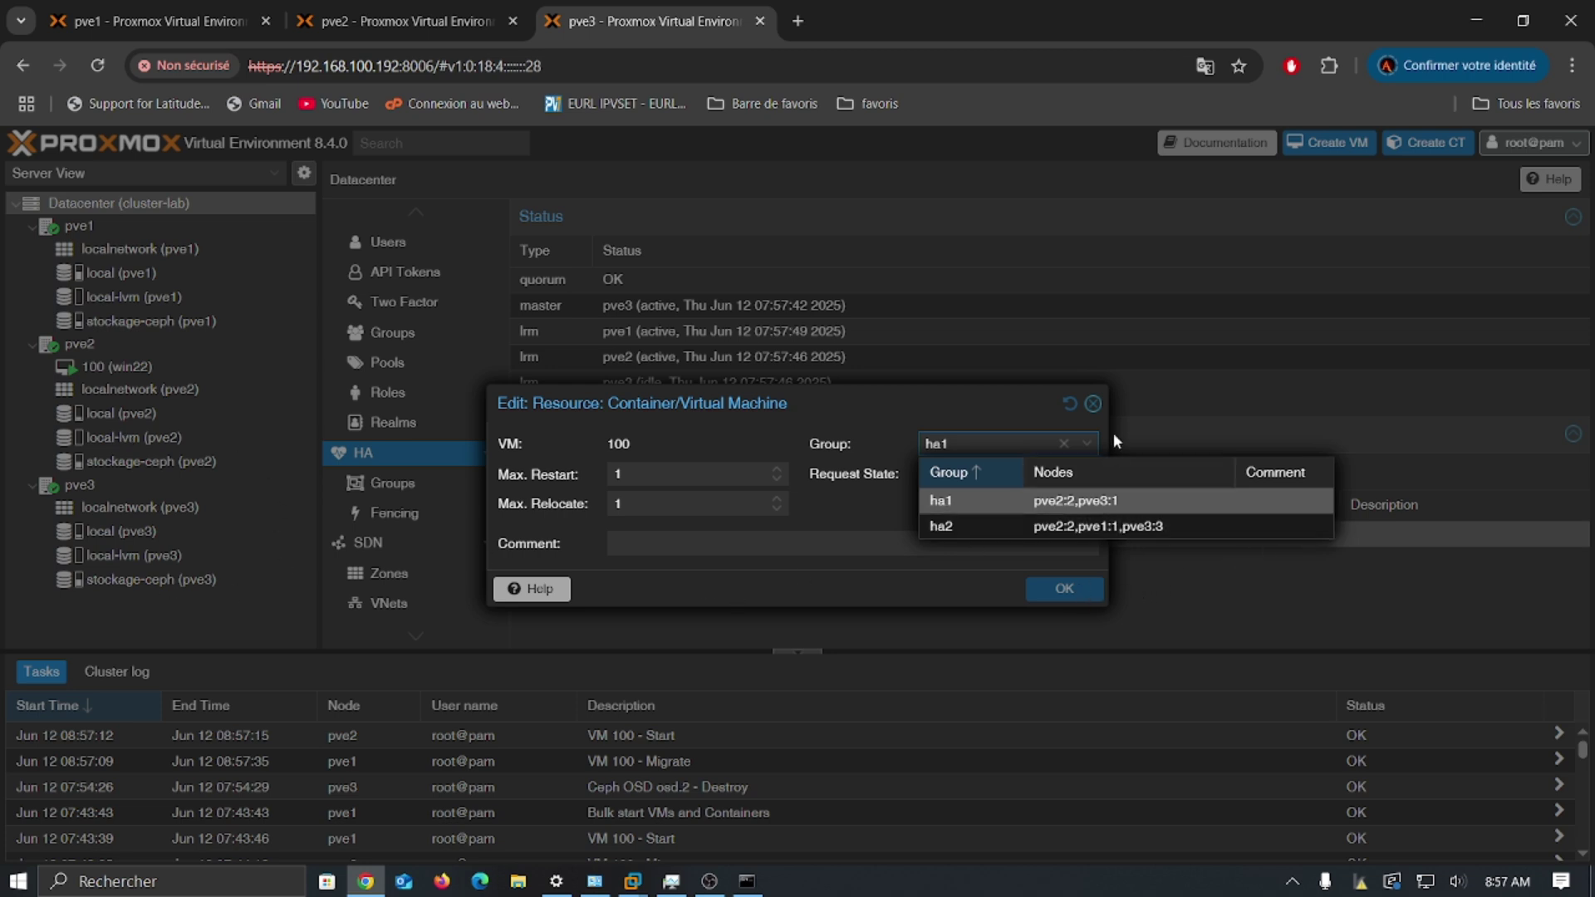
click(1093, 406)
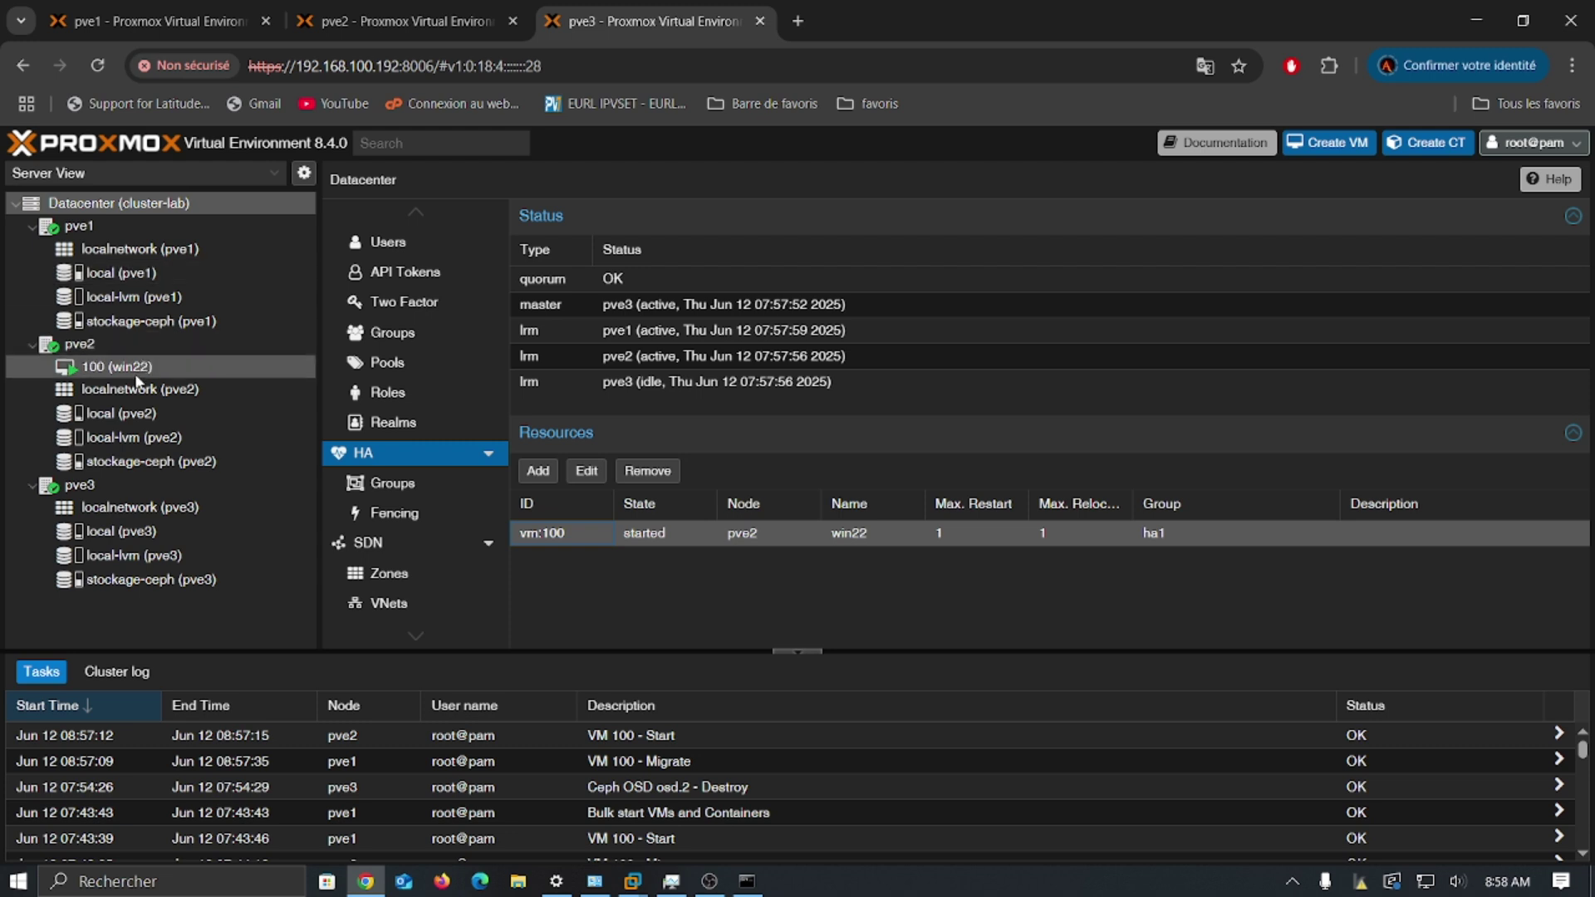
Step: Check vm:100's Group list once more and close the dialog without changes
double_click(1176, 536)
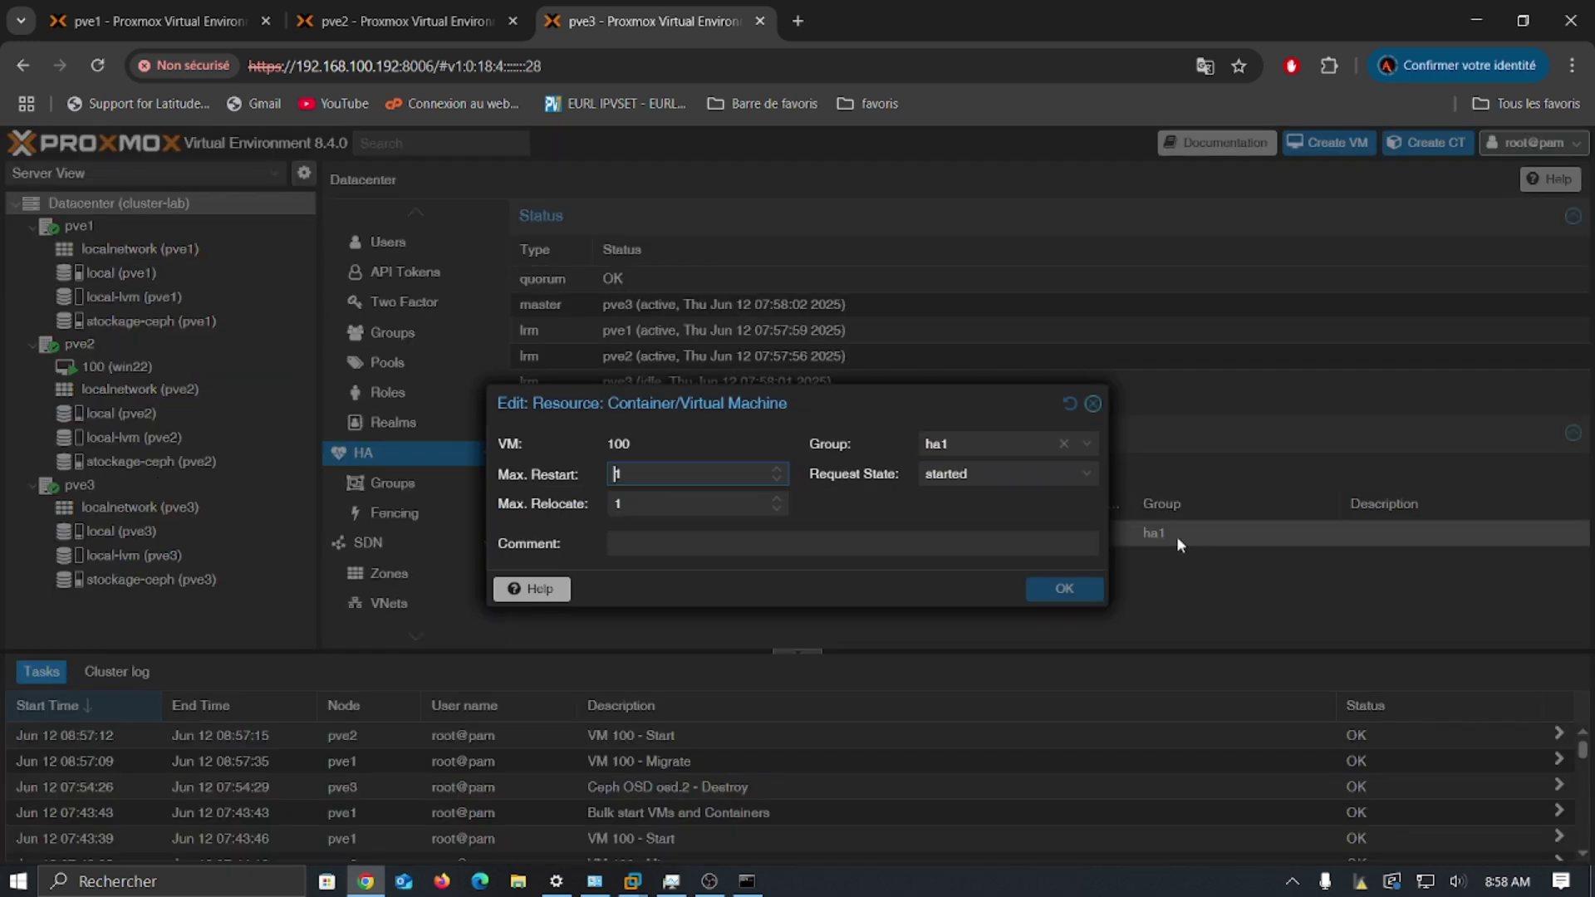
click(1087, 443)
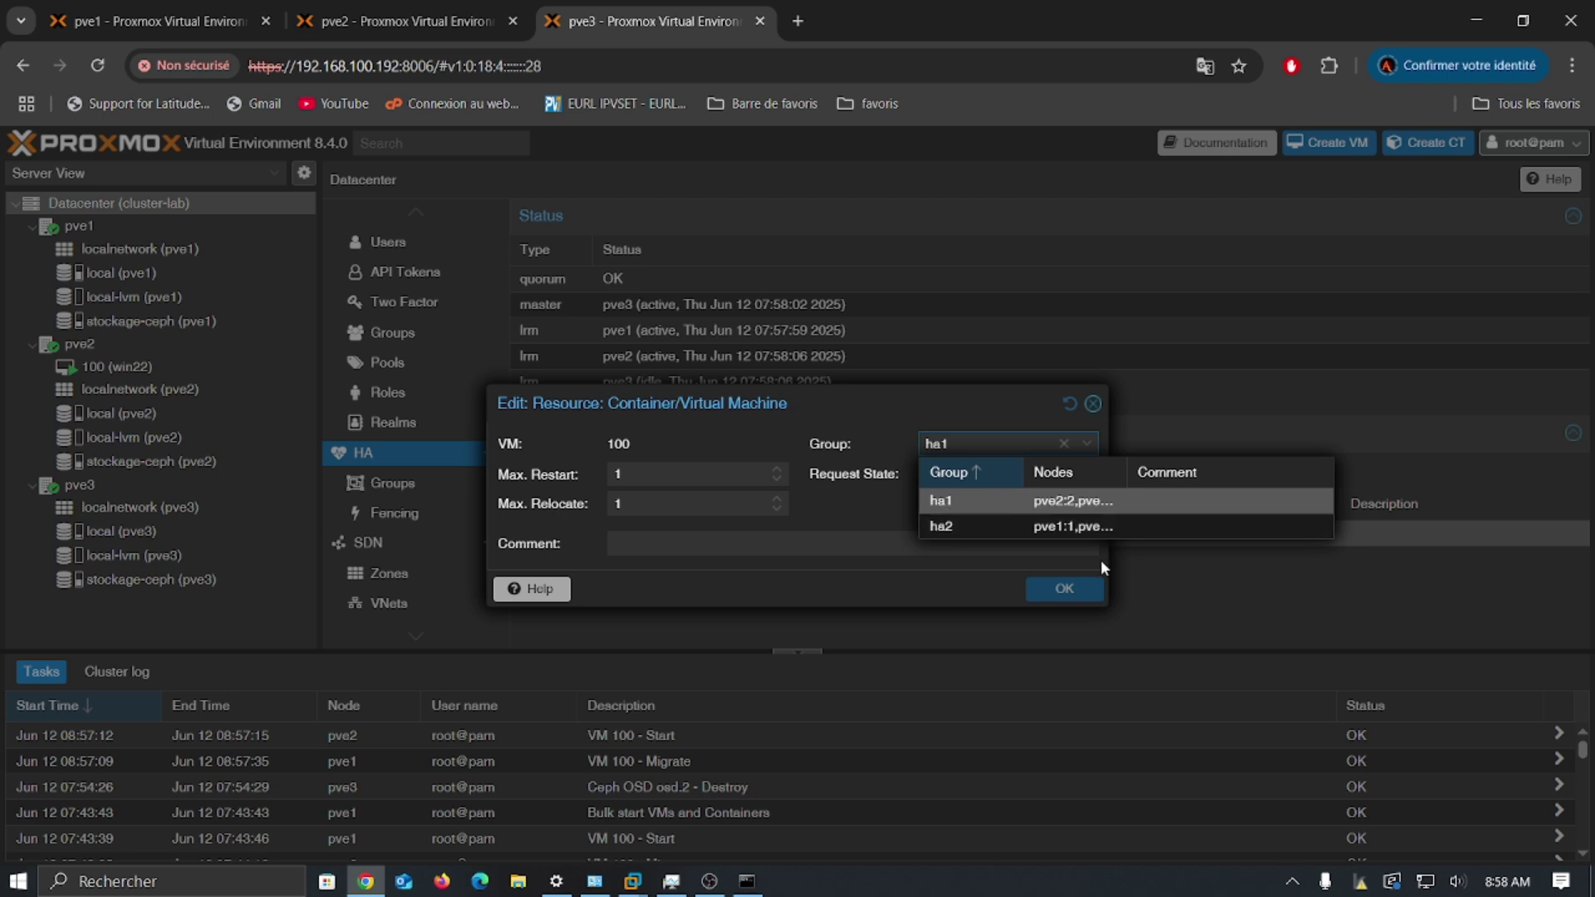
click(1128, 380)
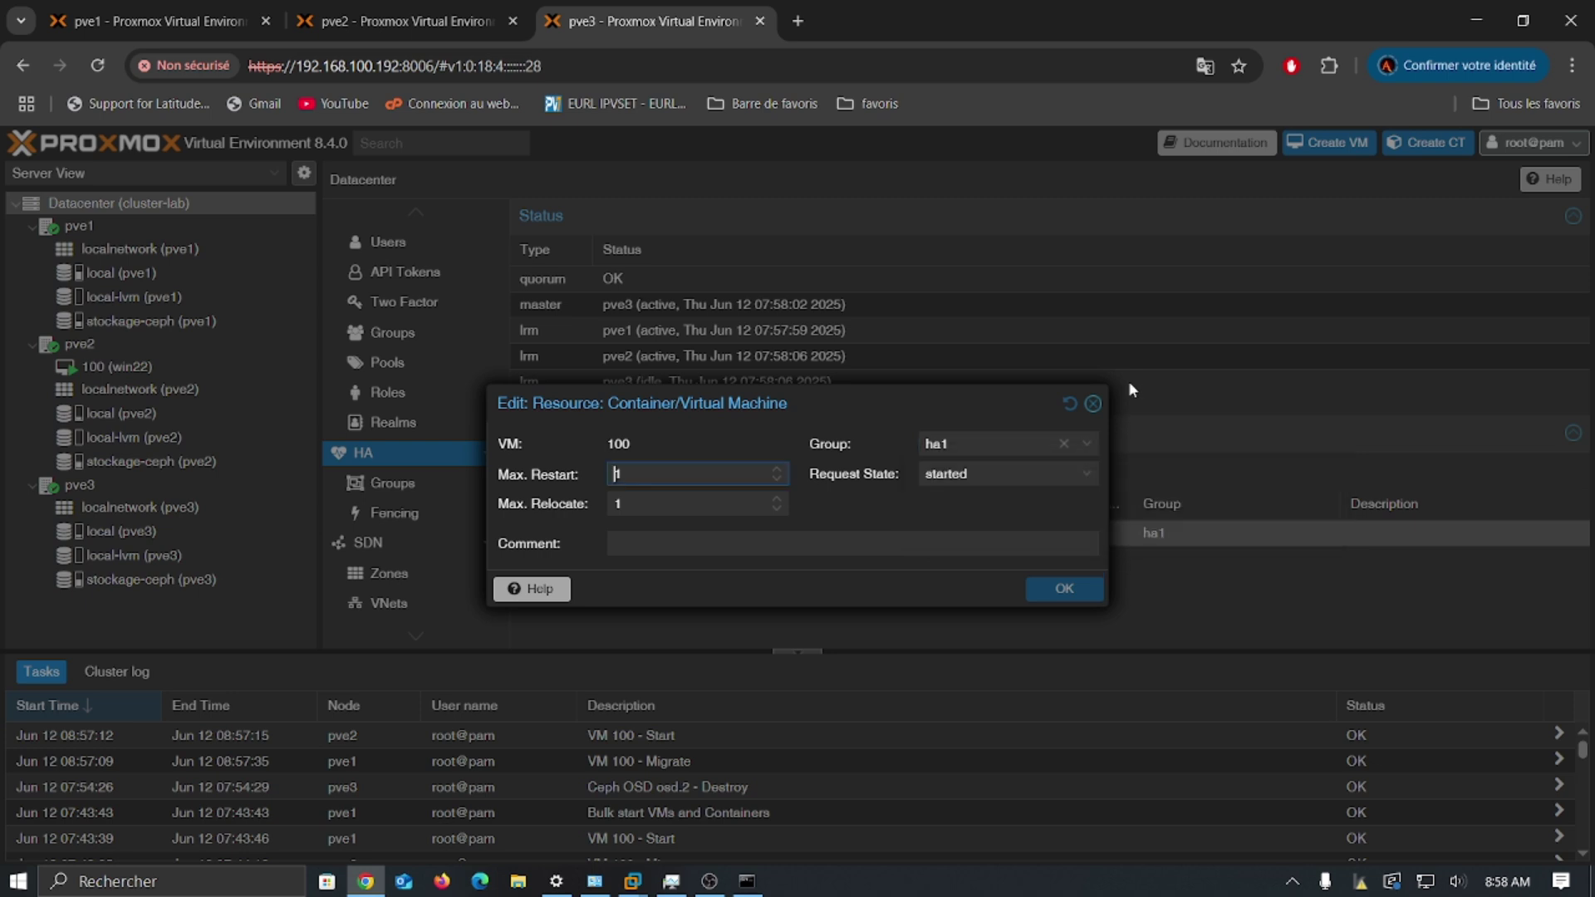
click(1094, 403)
scroll(436, 347, up, 1)
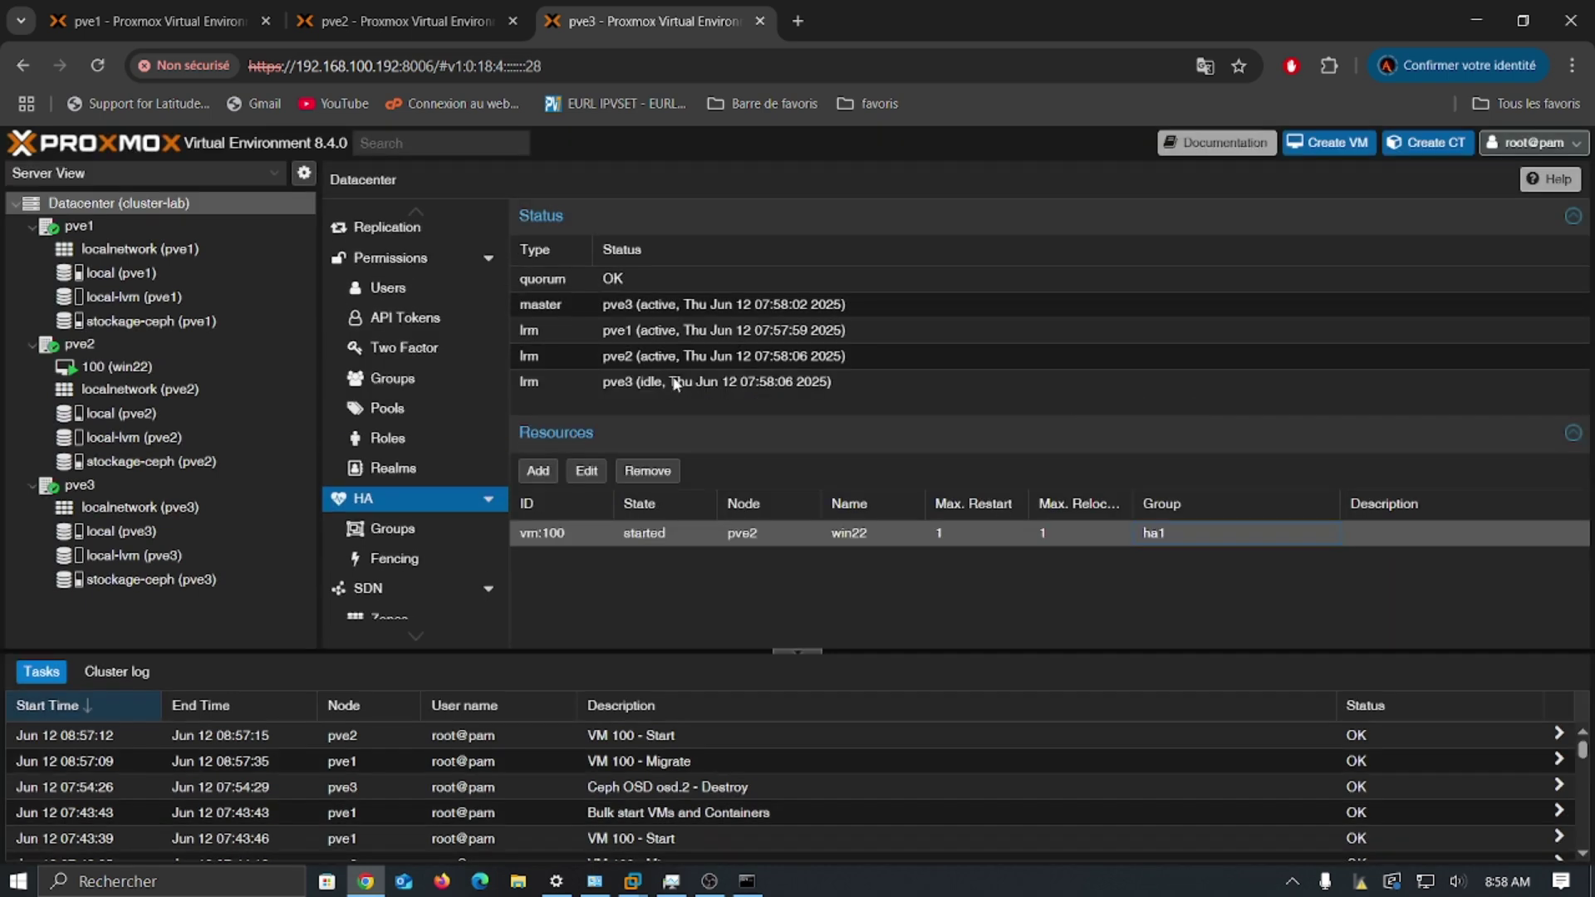
Step: Edit HA group ha1 and set pve1's priority to 3
click(413, 532)
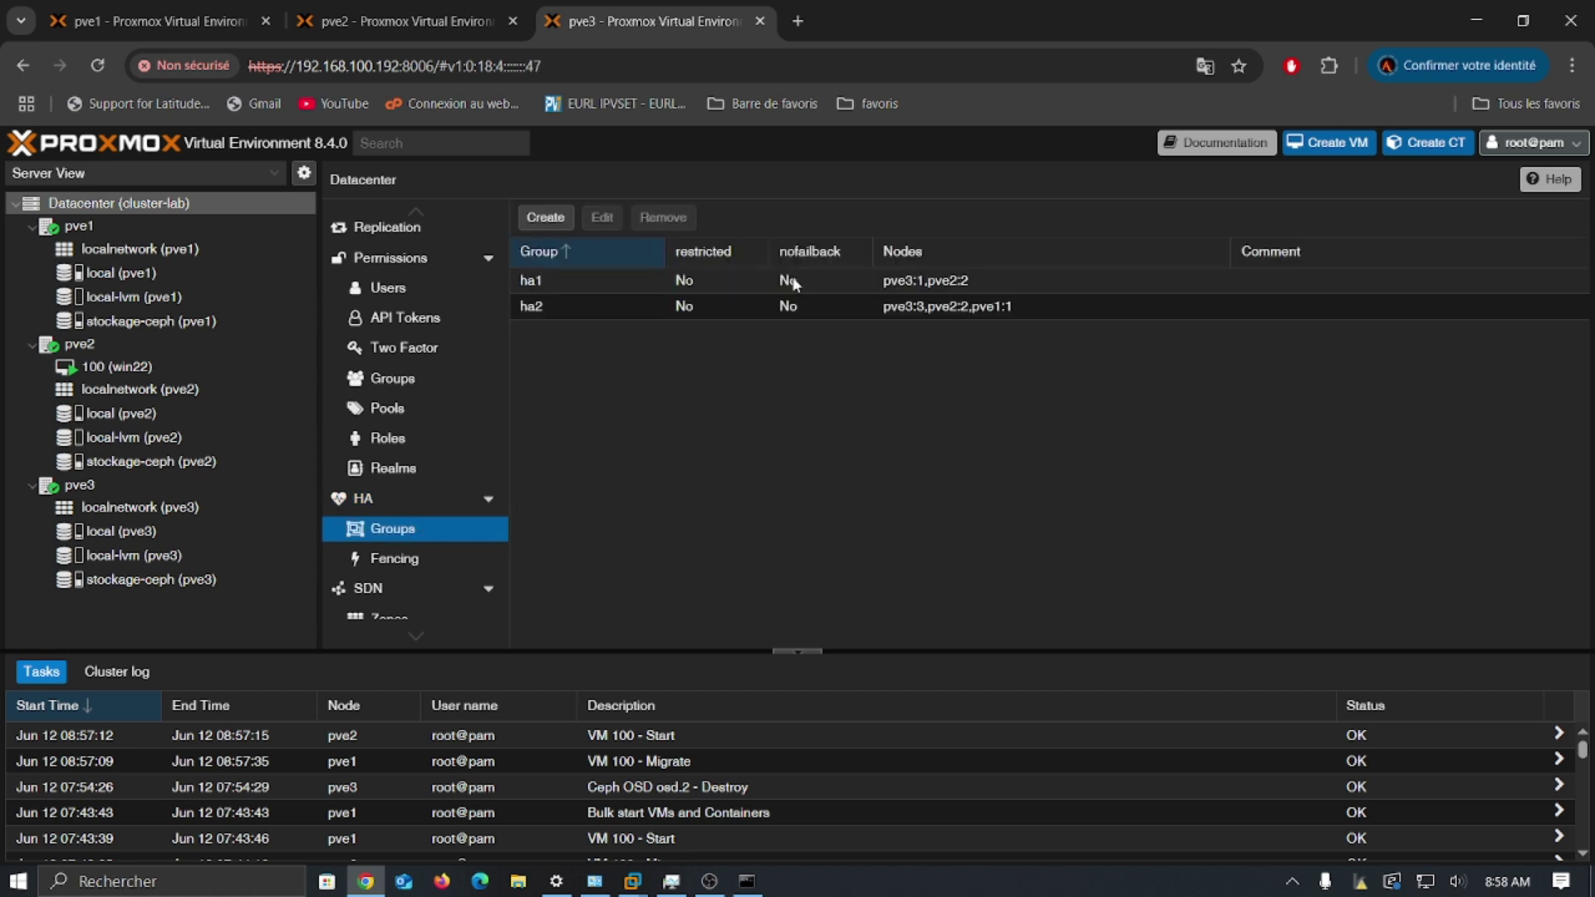
double_click(645, 288)
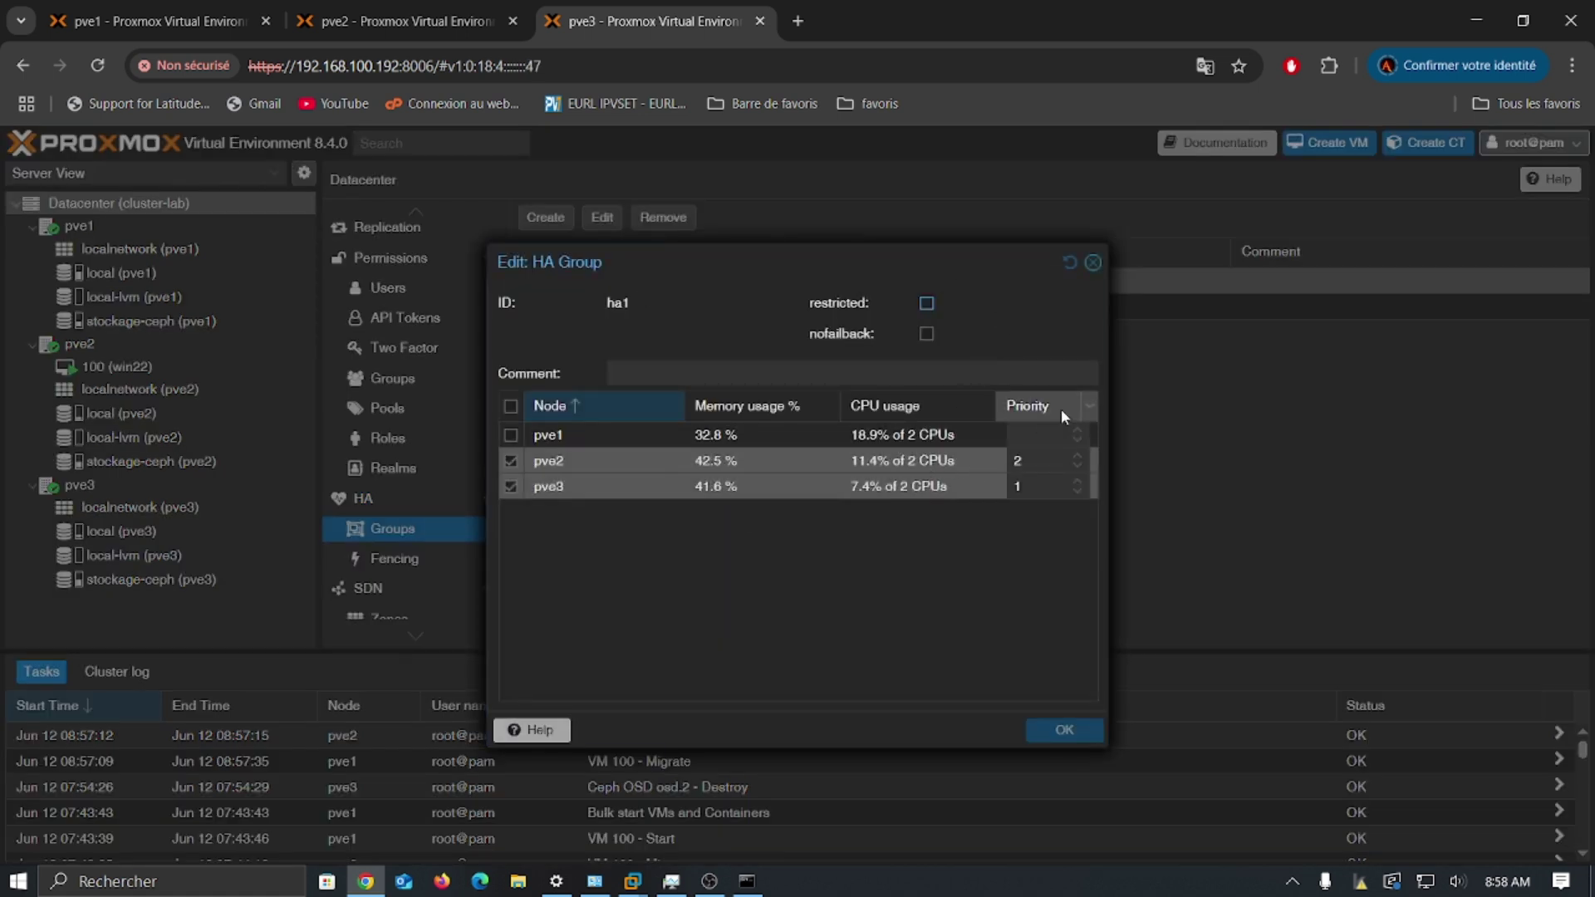
click(1072, 432)
click(1083, 439)
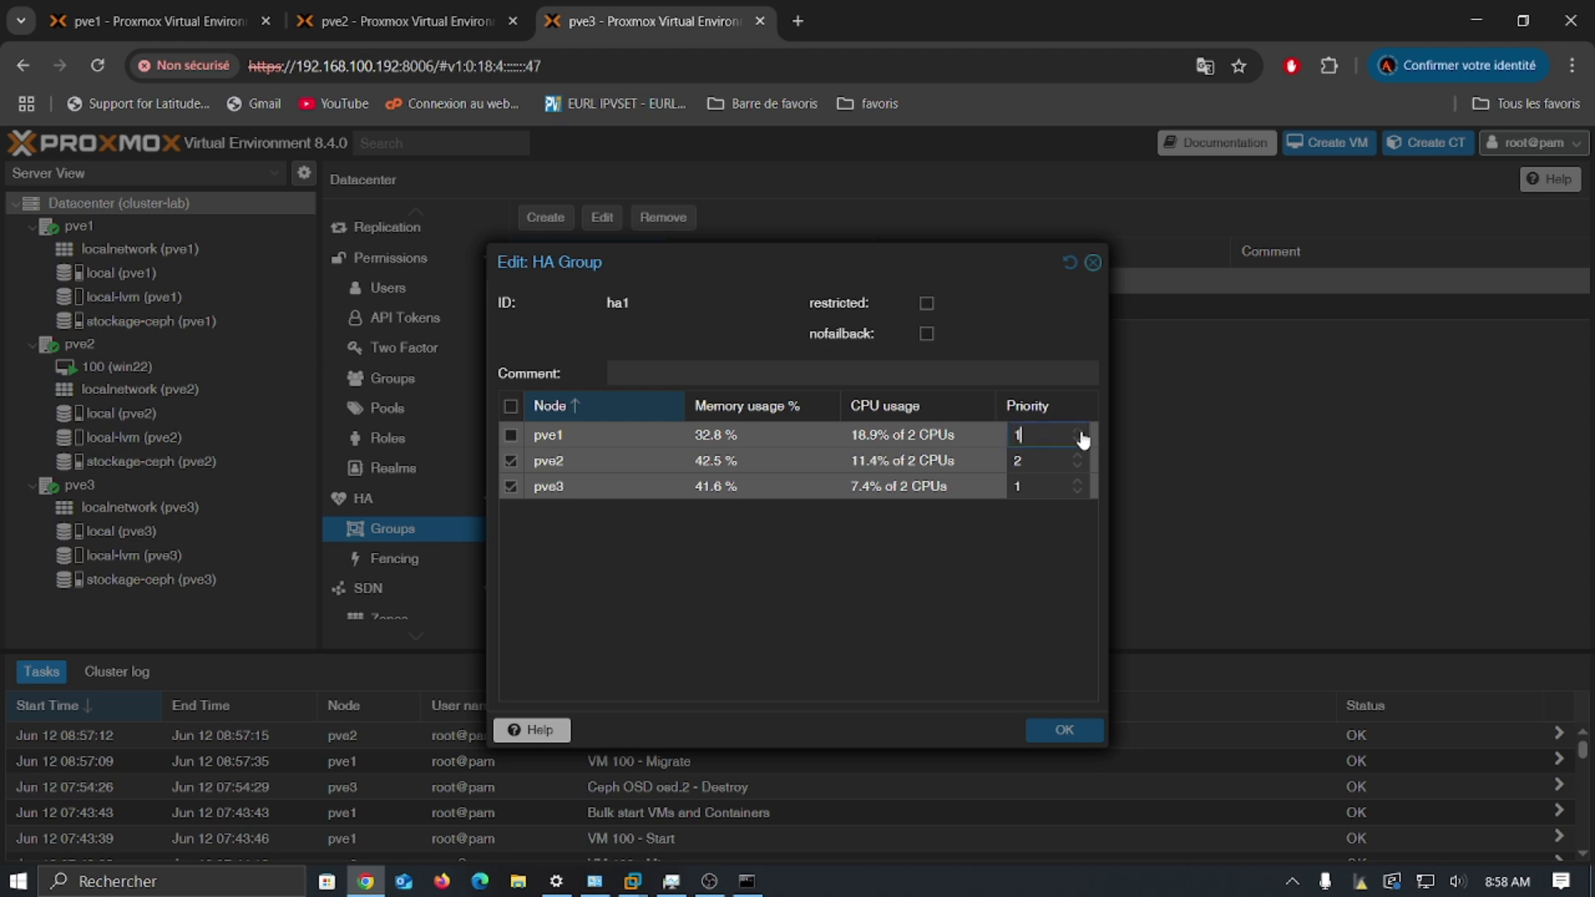
text(2)
click(1078, 431)
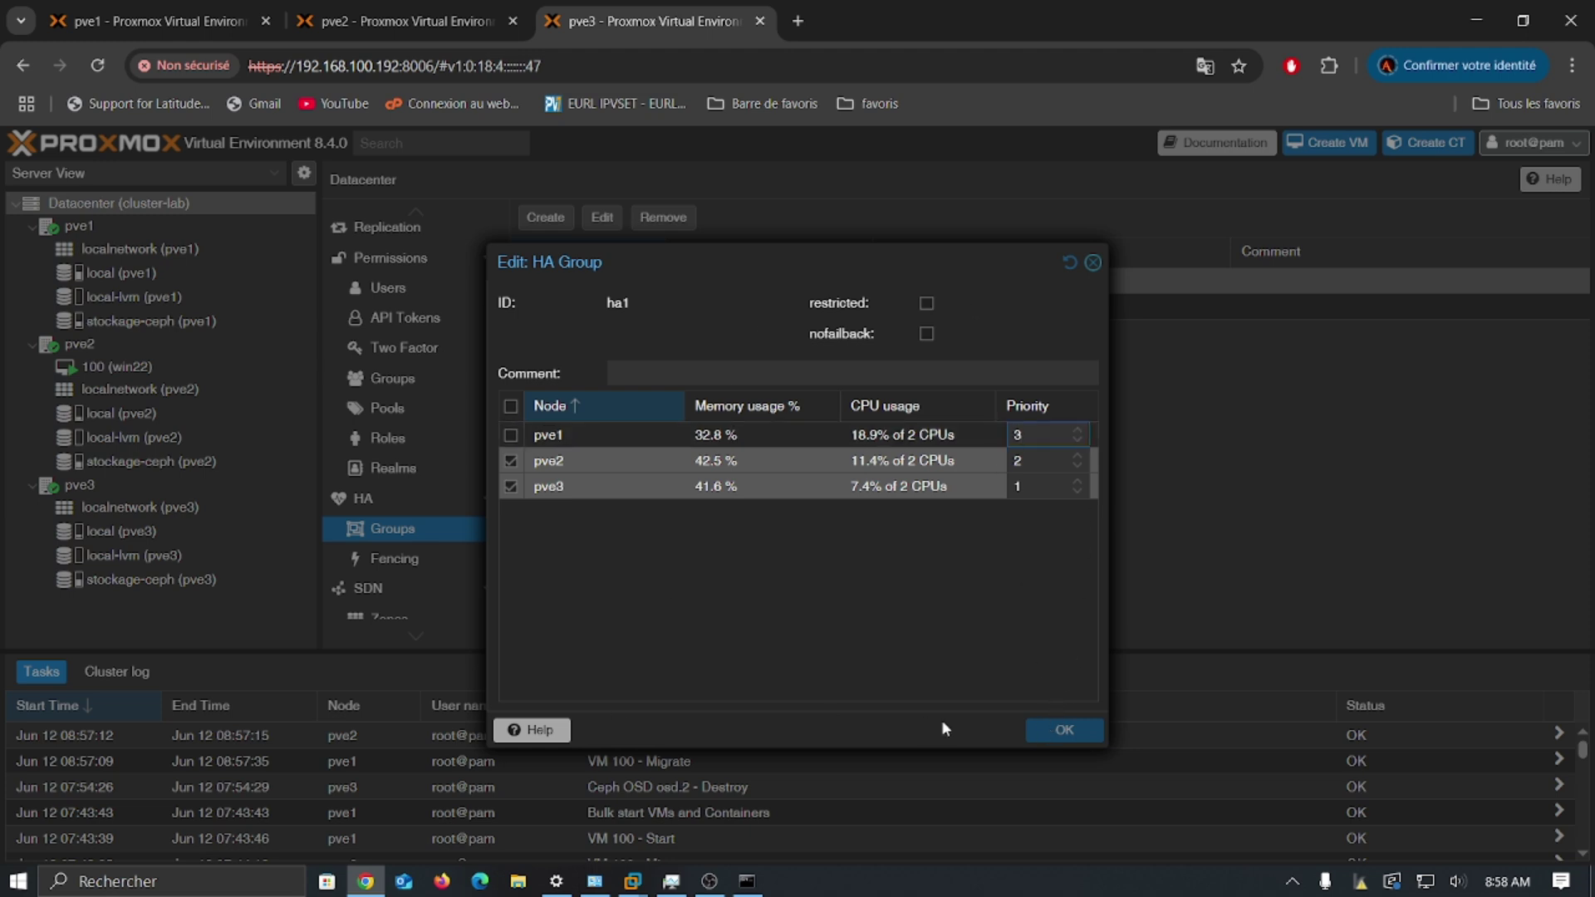
click(960, 588)
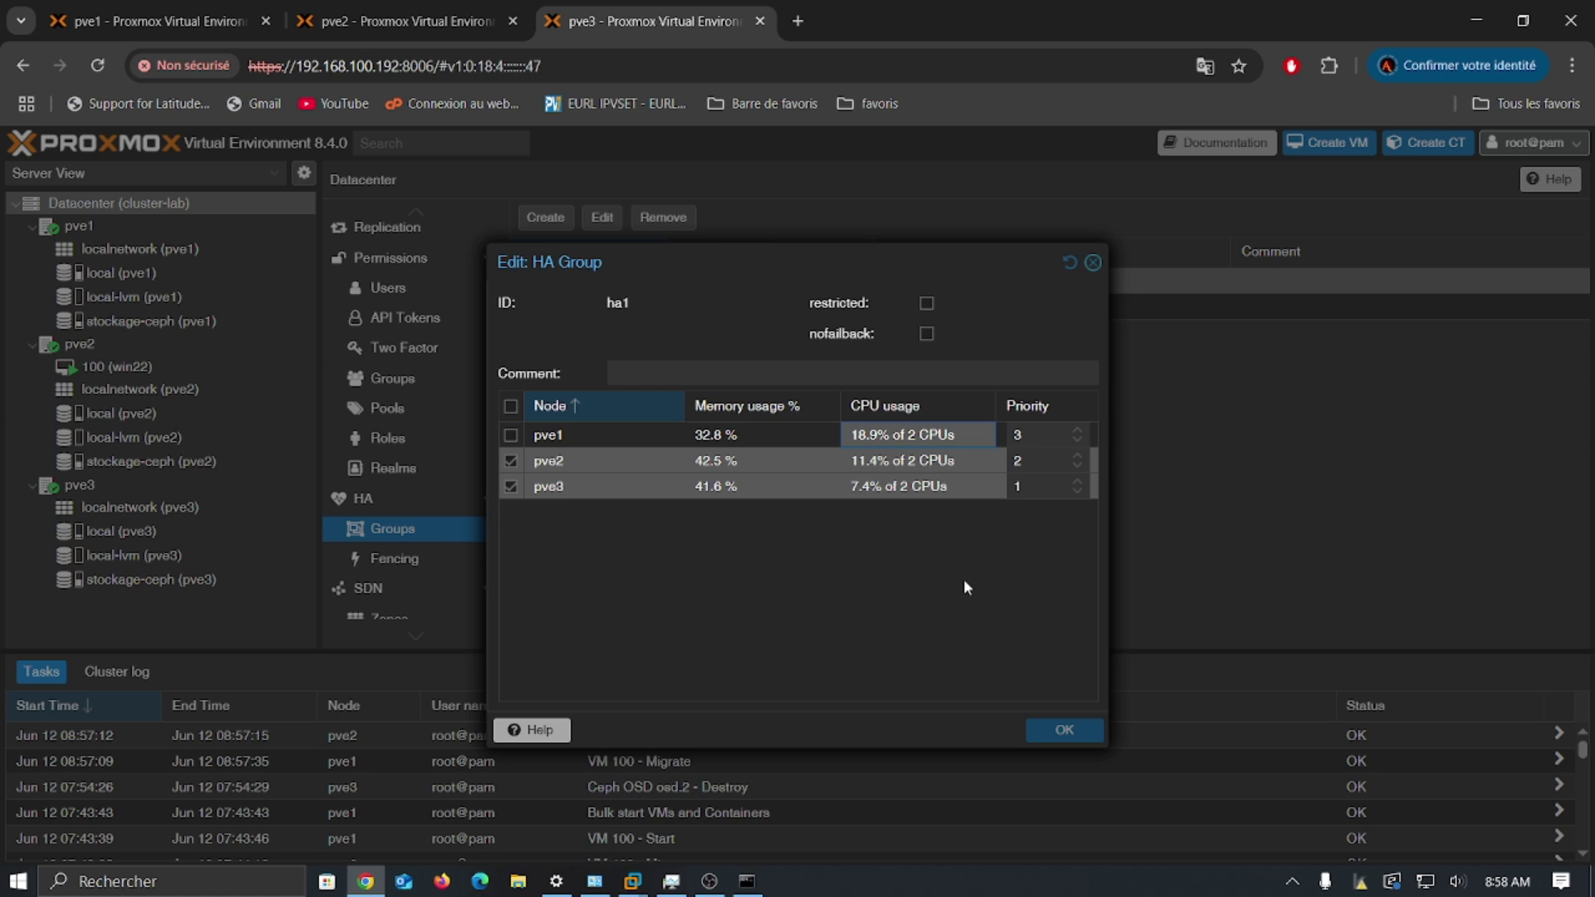
Step: Include all three nodes, pve1, pve2 and pve3, in ha1 and save the group
click(906, 486)
click(573, 432)
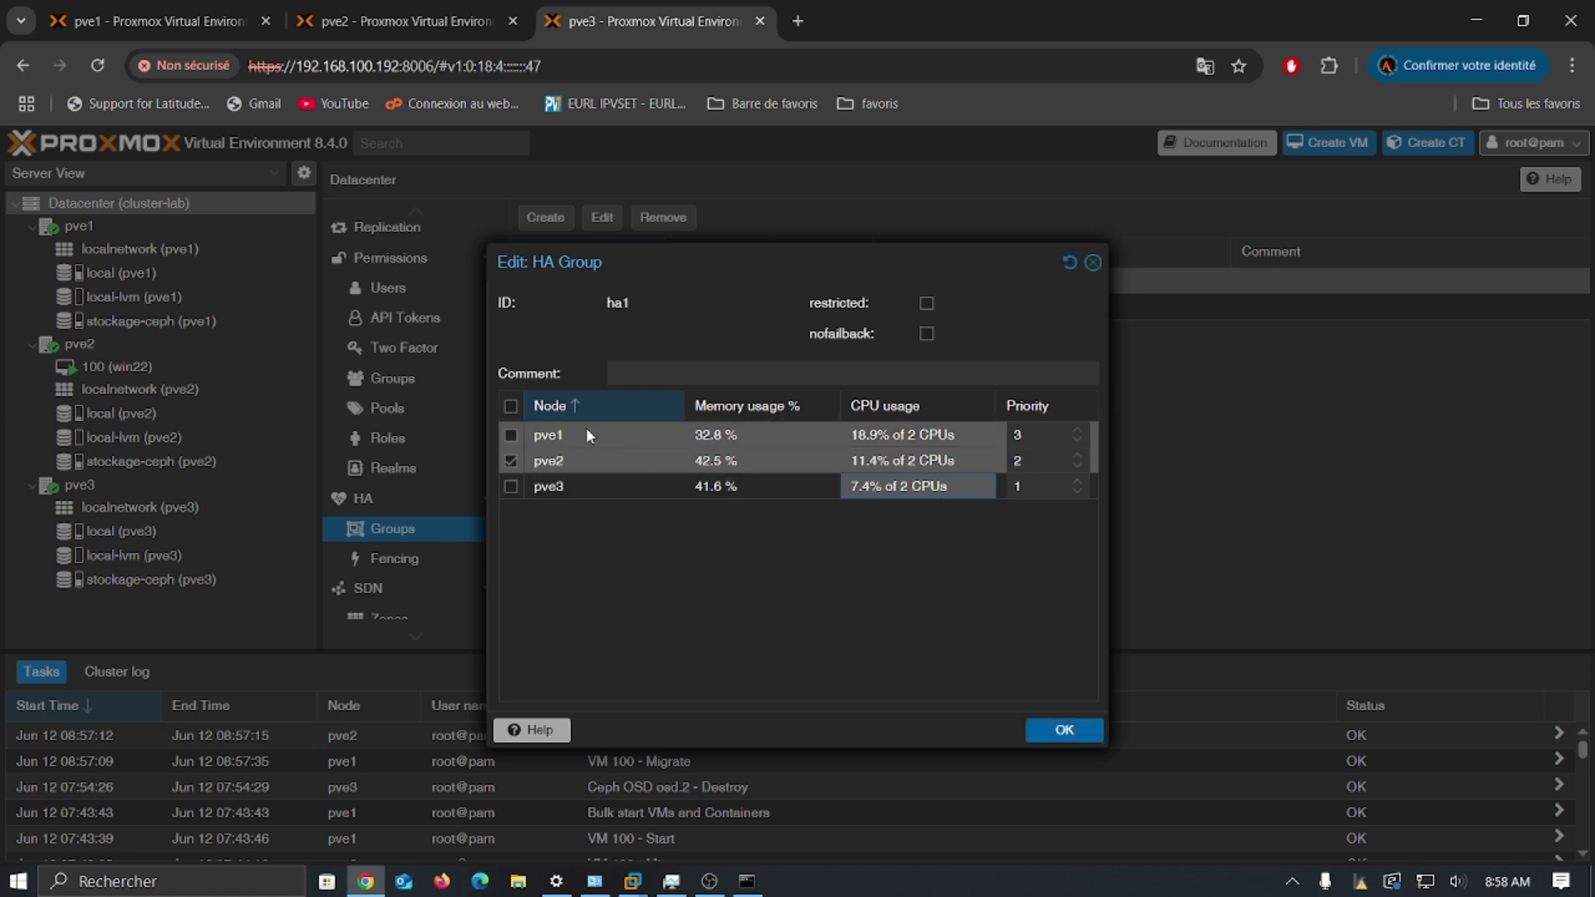
click(514, 407)
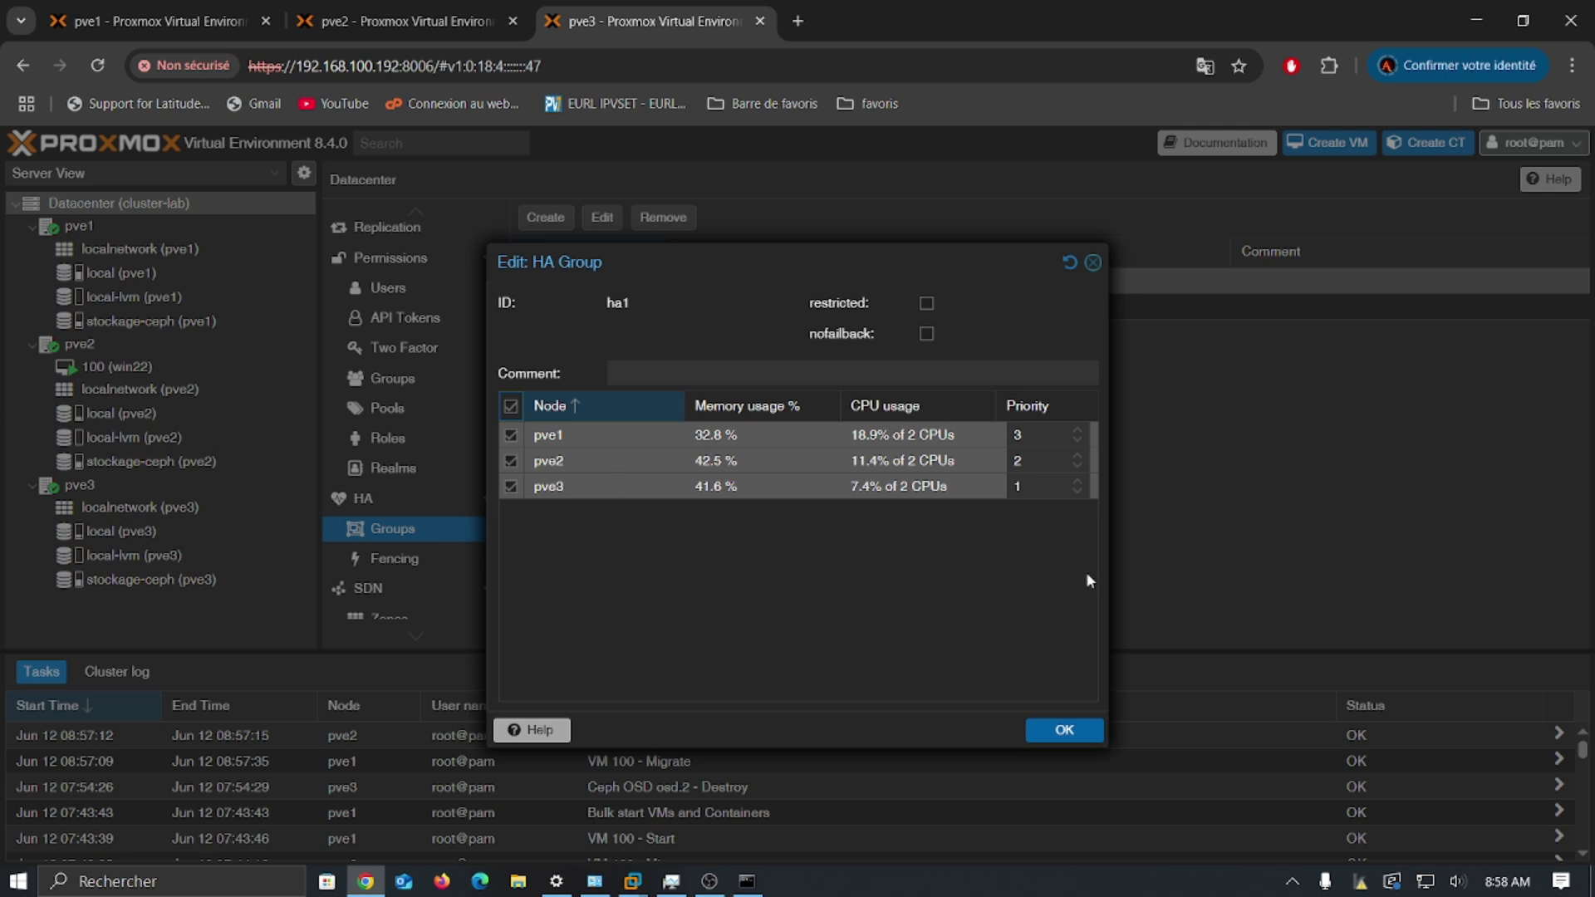
click(1065, 730)
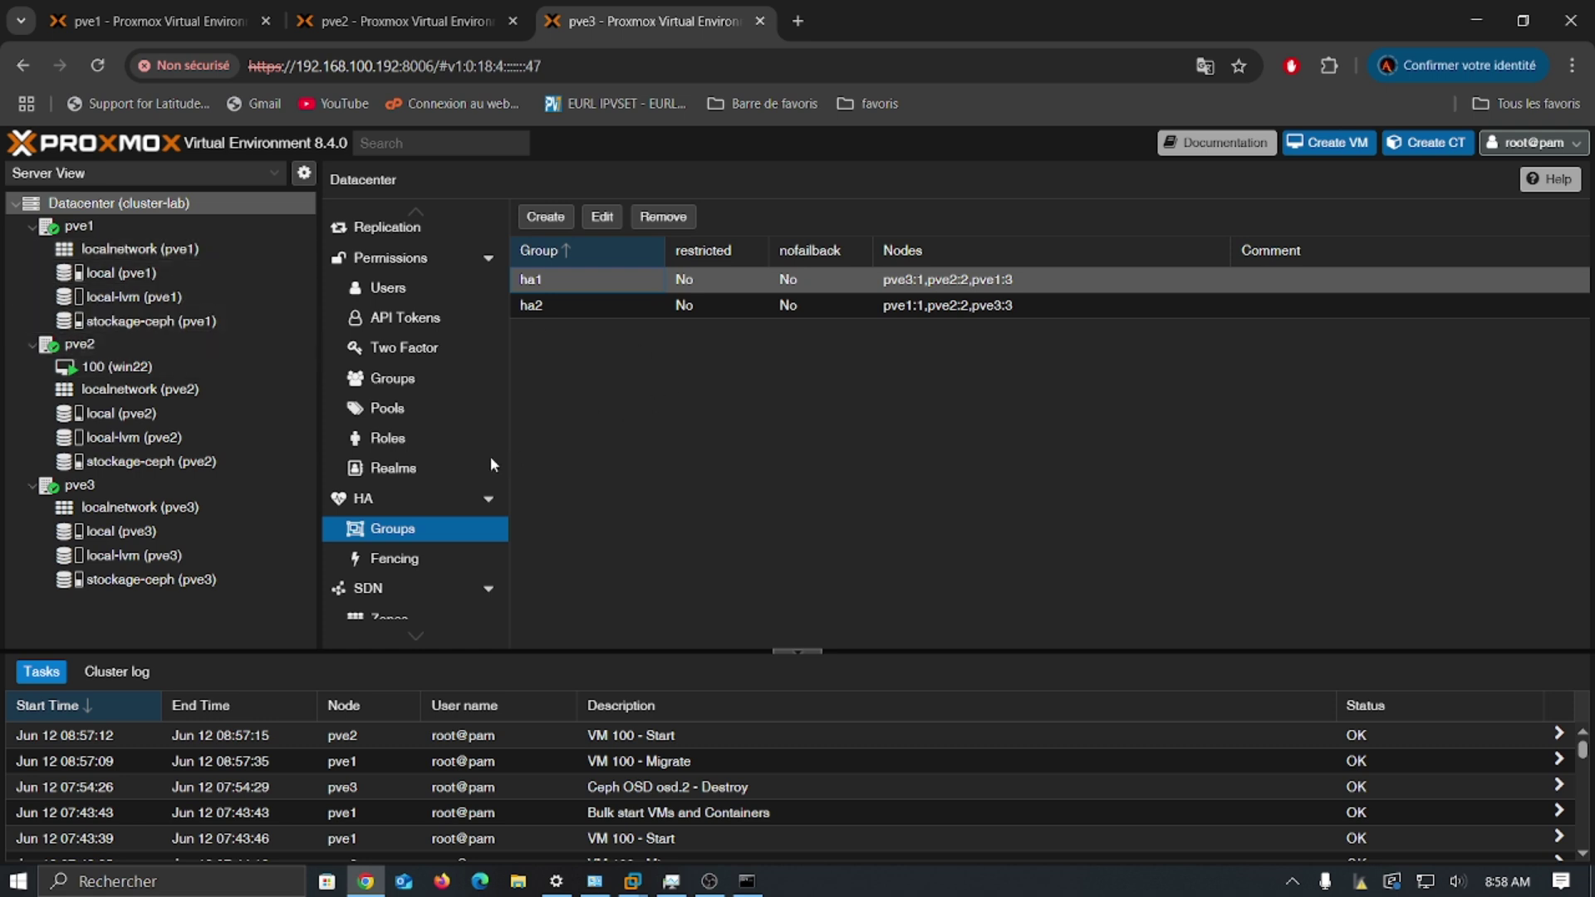
Step: Check the migrating vm:100 resource and ha1's node priorities, then return to HA status
click(394, 494)
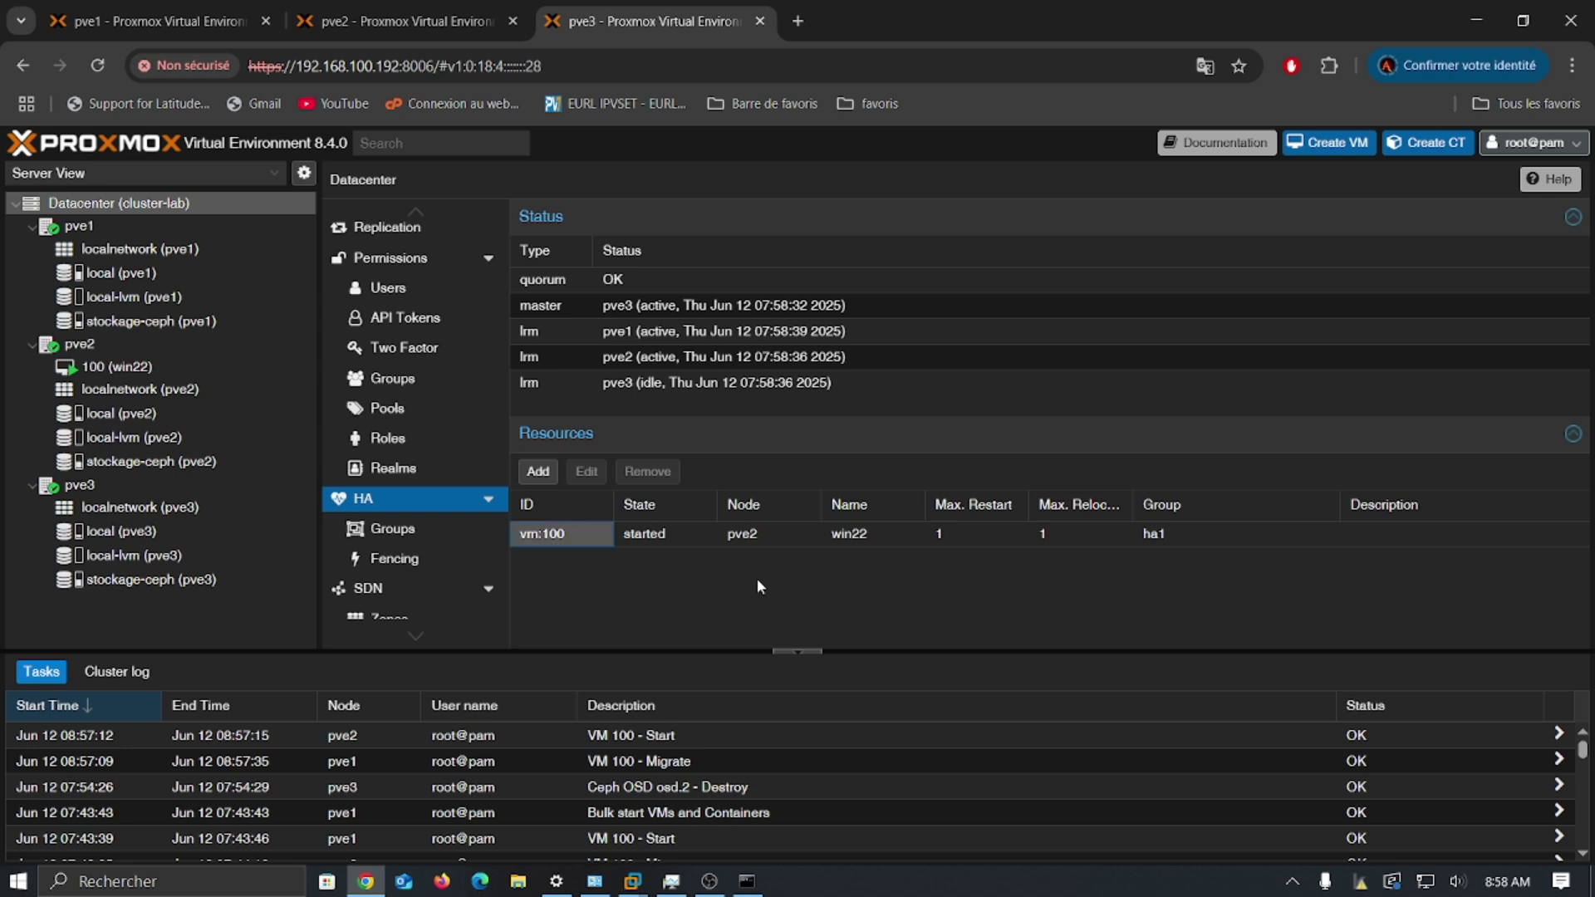
click(1130, 537)
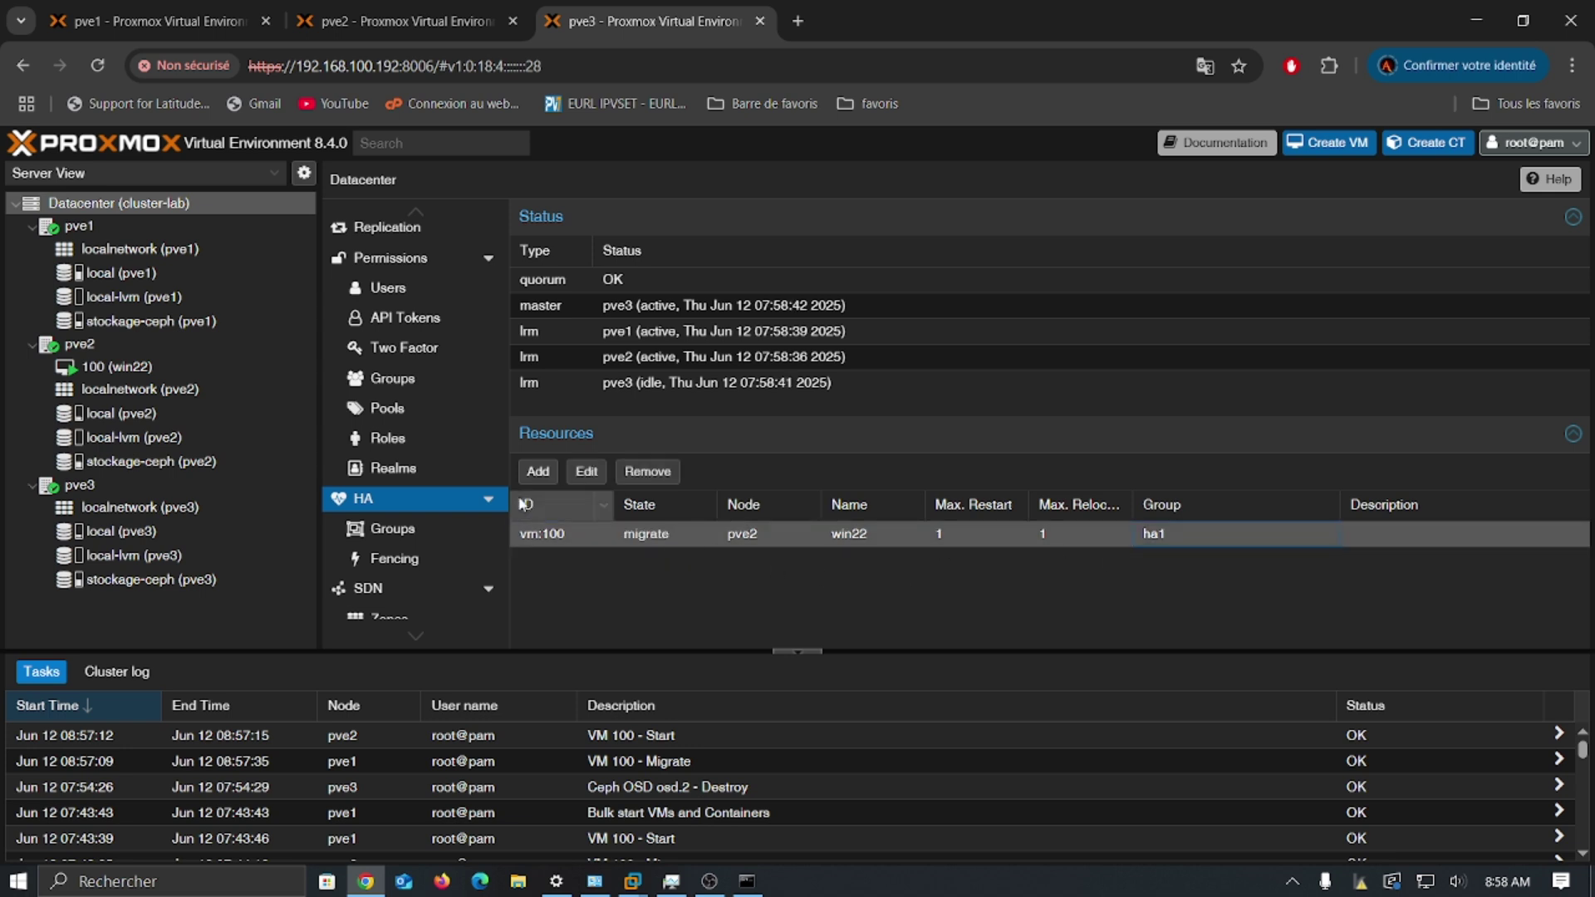
click(376, 530)
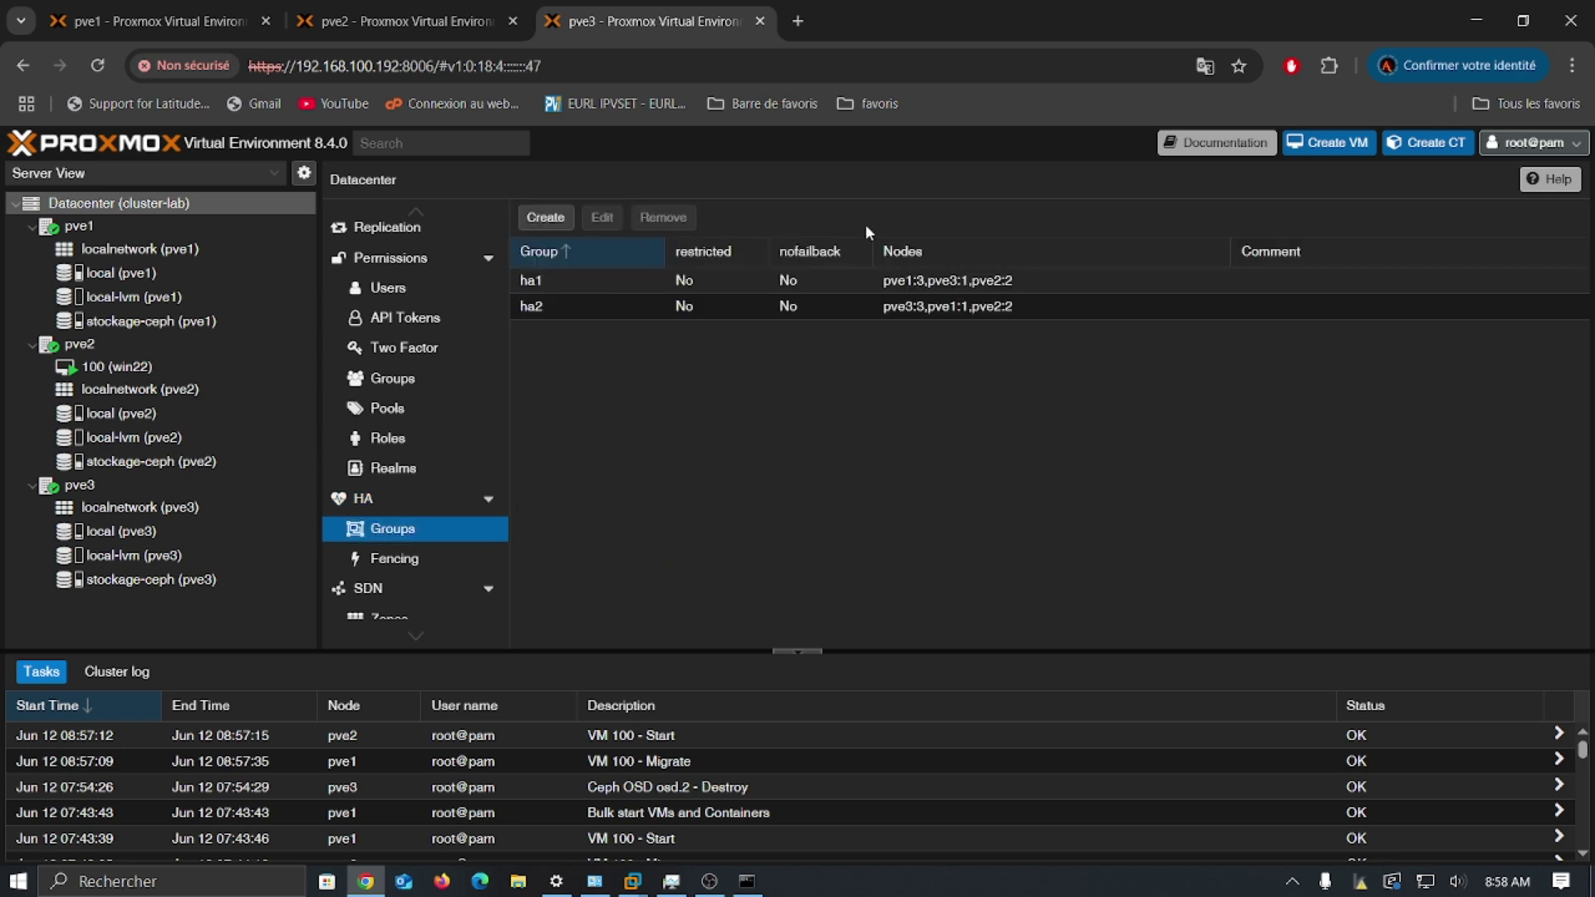
double_click(600, 279)
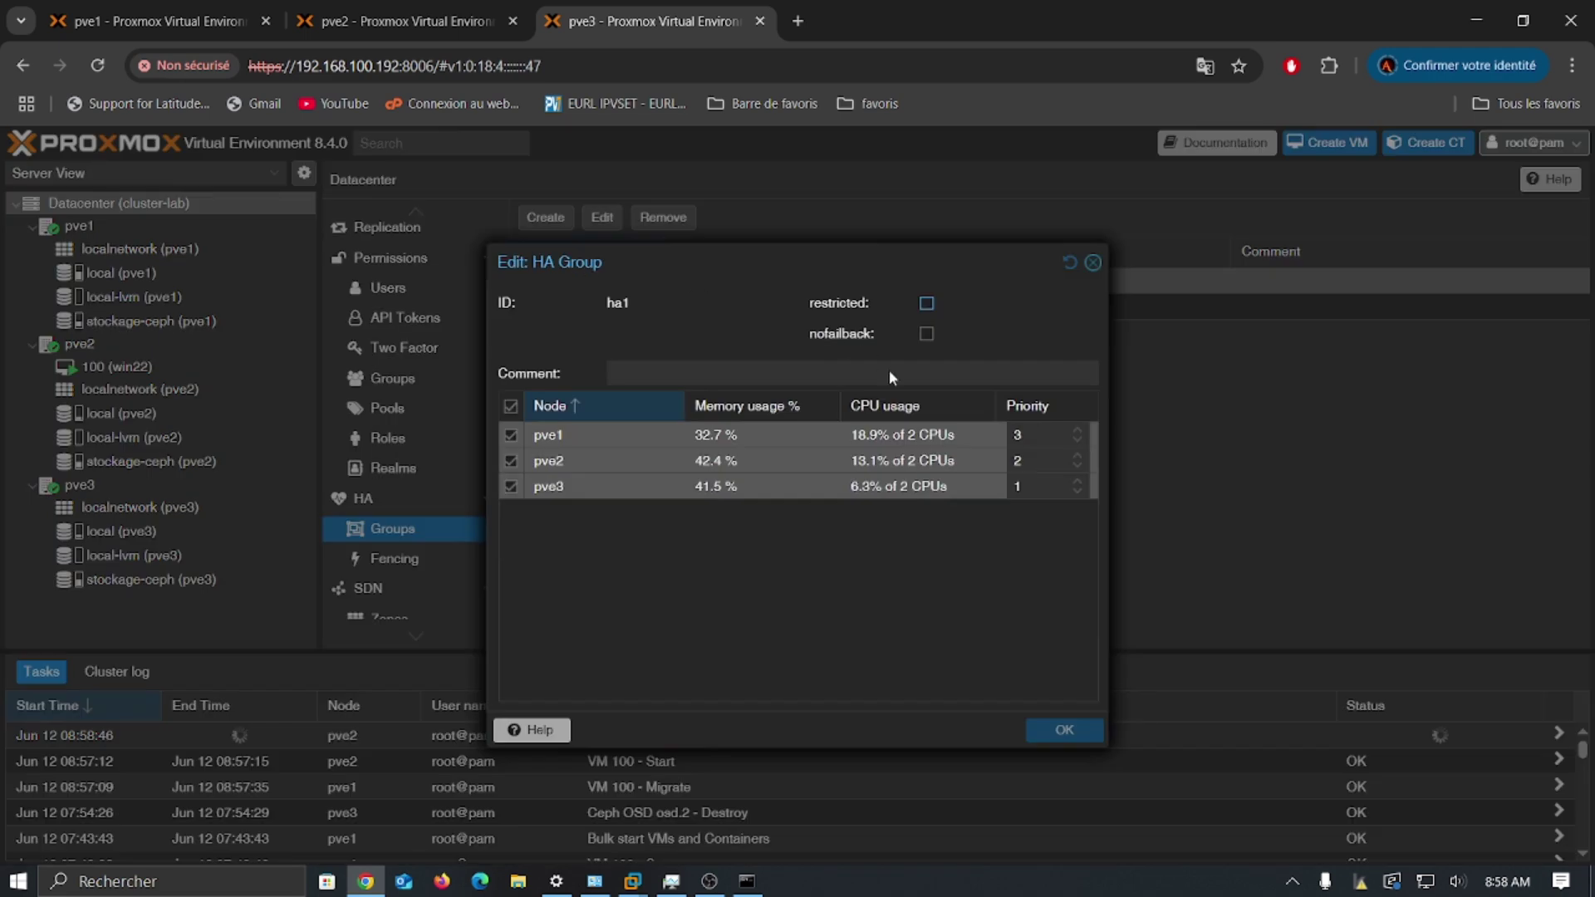
click(1094, 262)
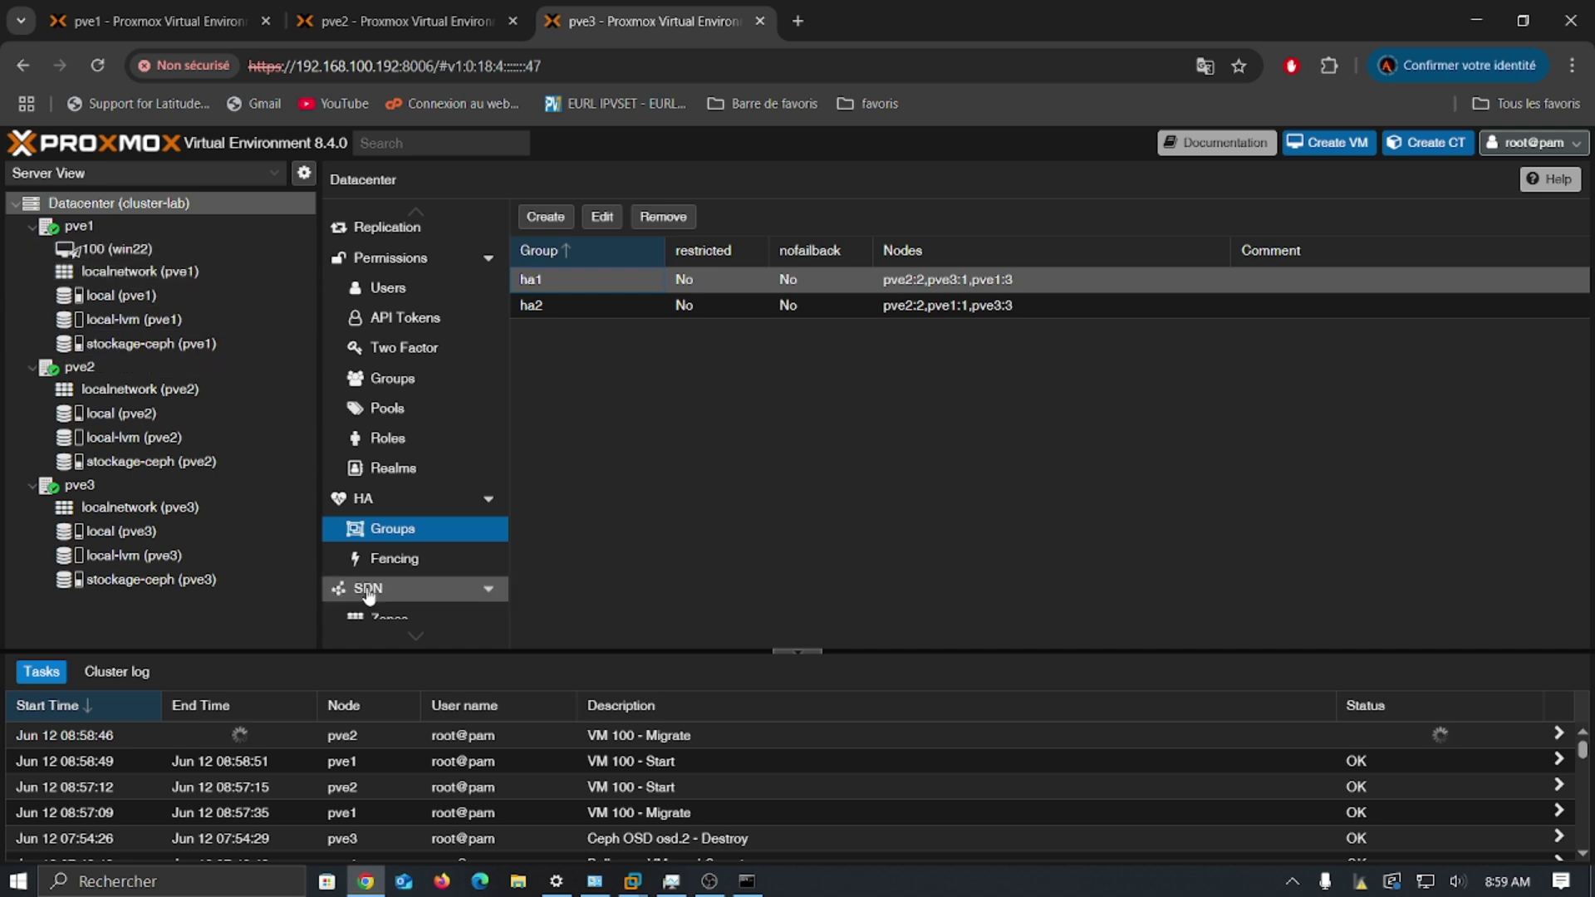
click(400, 503)
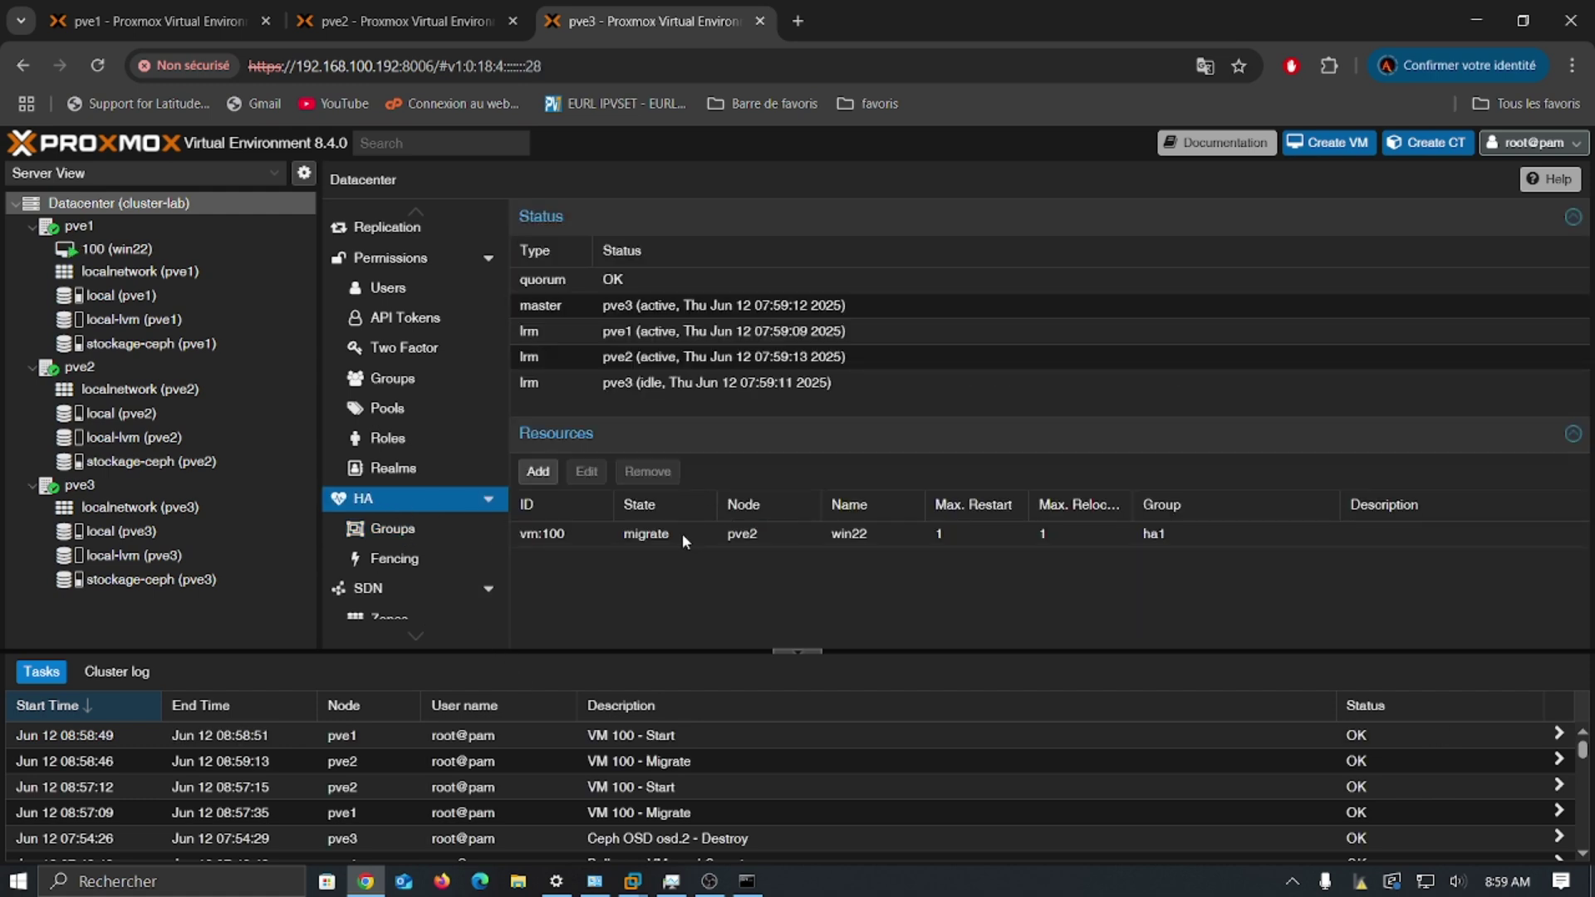
Step: Review ha1's priorities and recheck HA status until vm:100 shows started on pve1
click(397, 528)
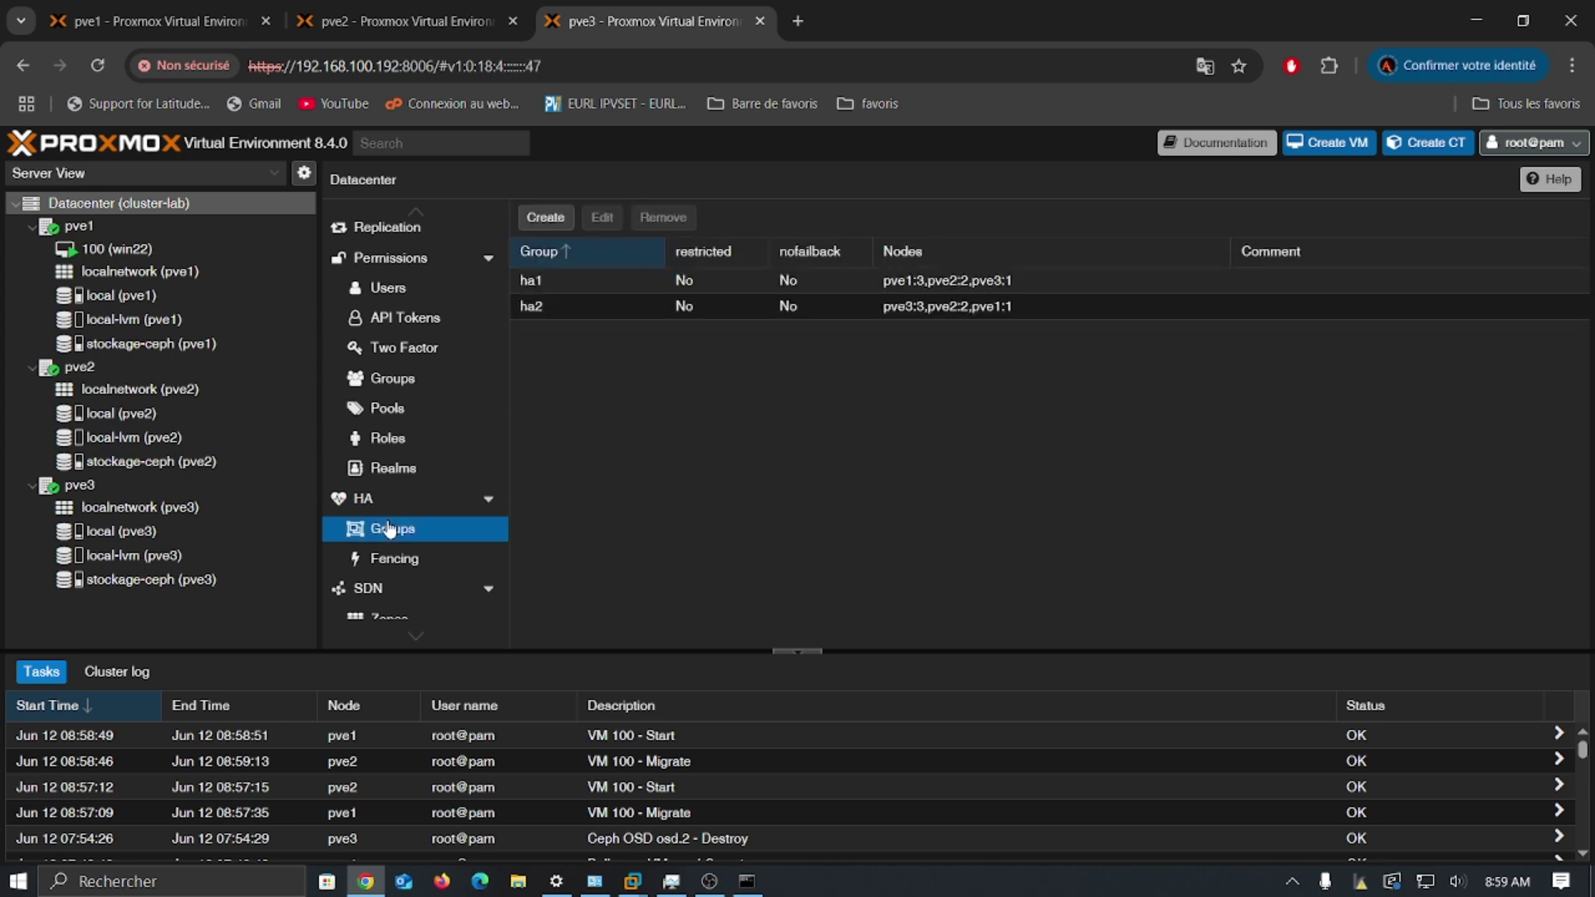
double_click(750, 279)
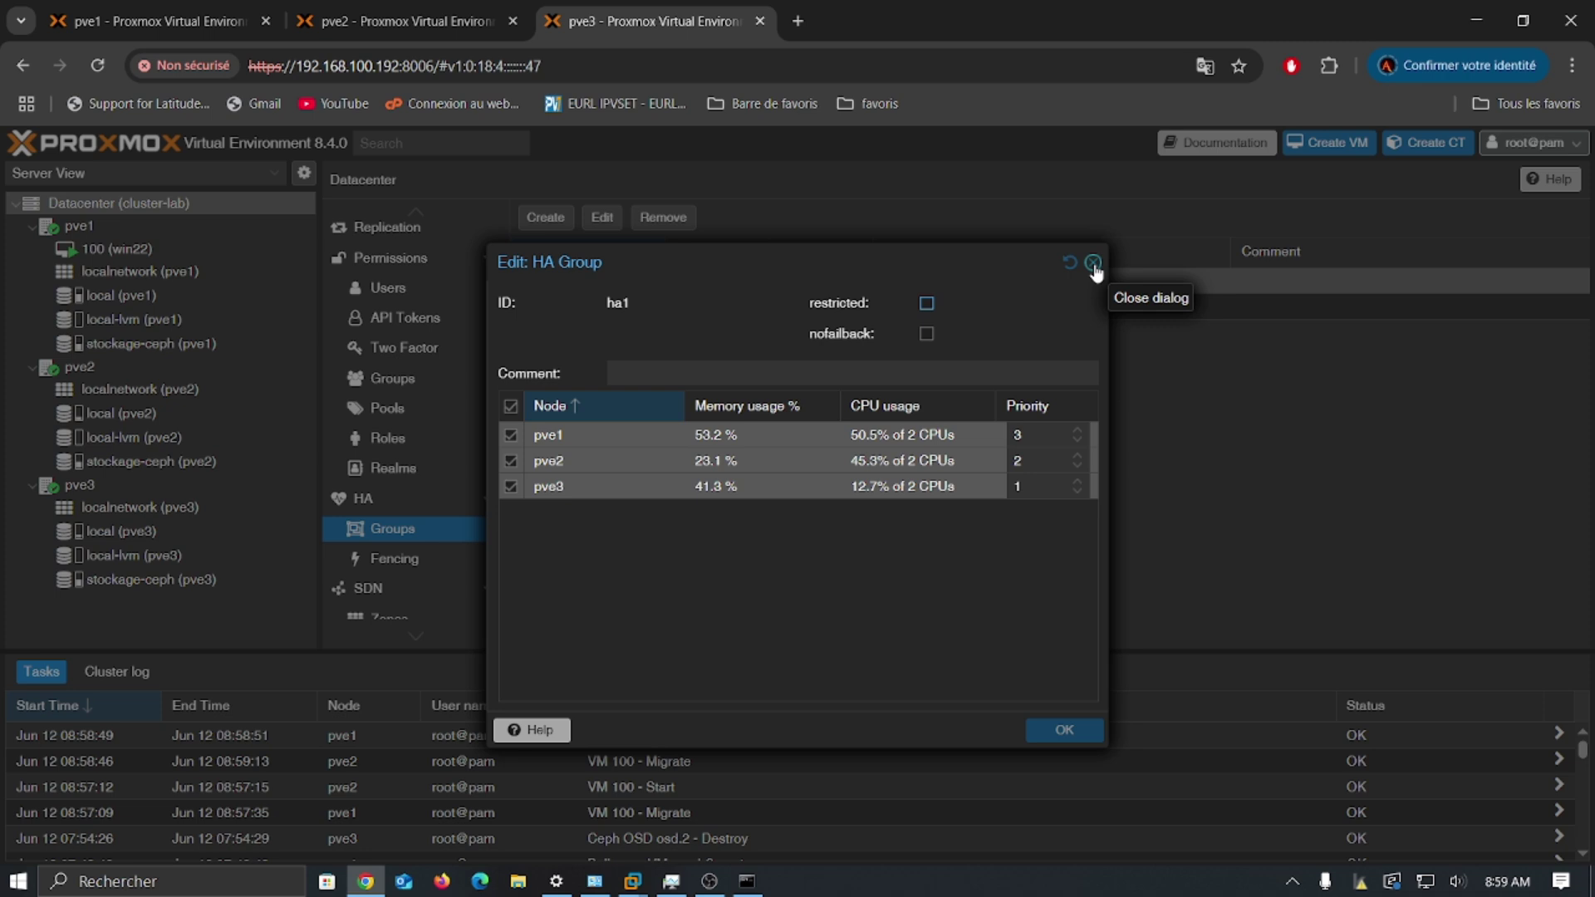
click(1096, 267)
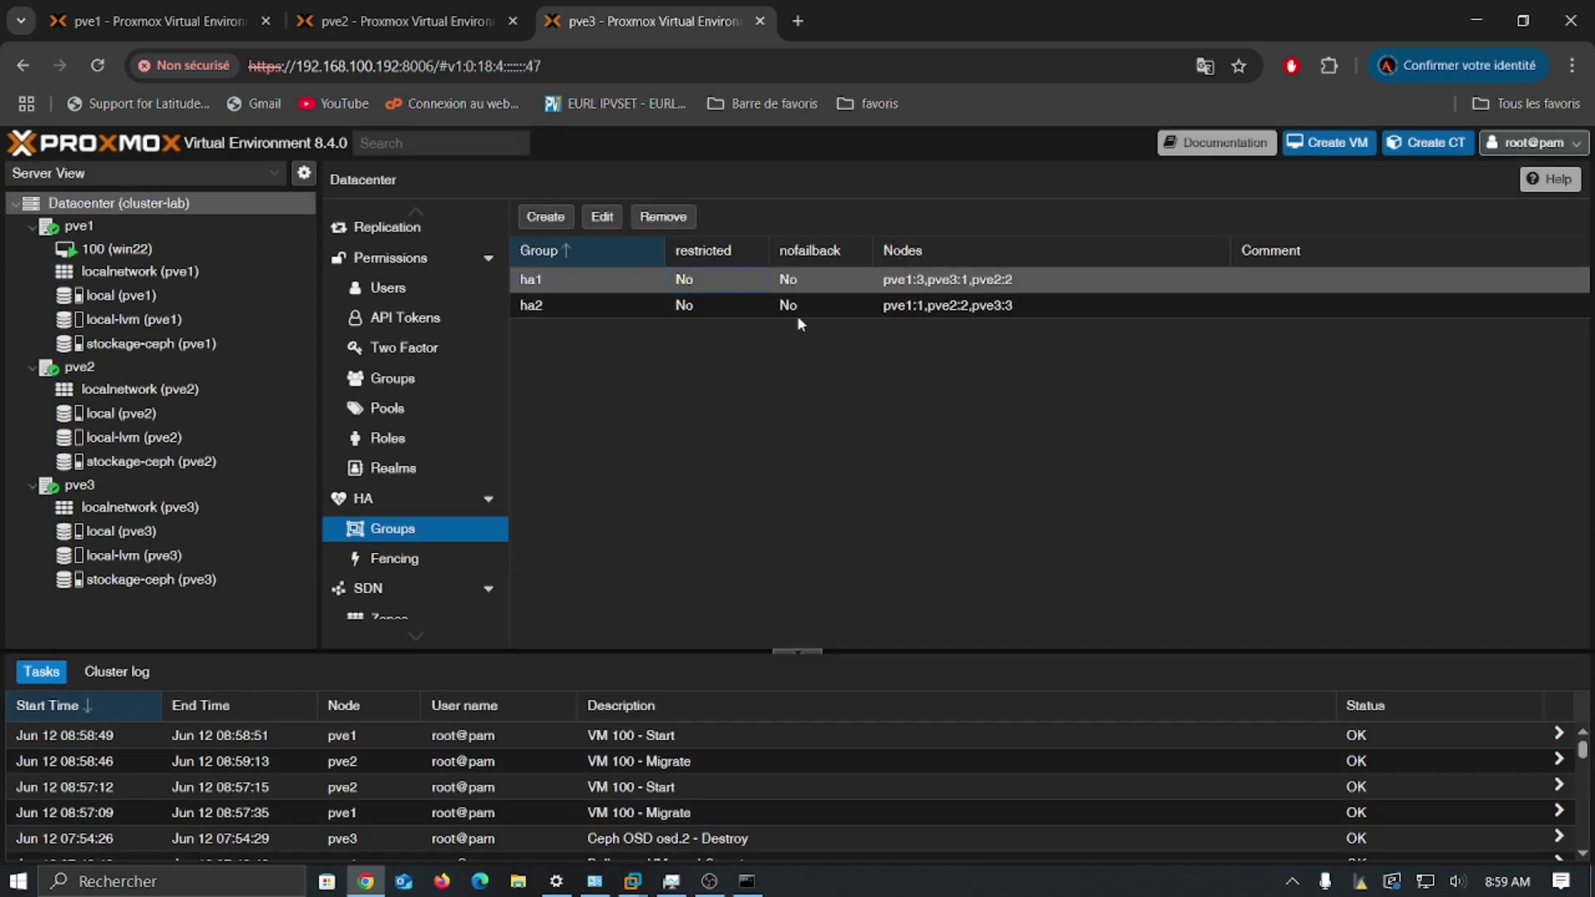
click(369, 505)
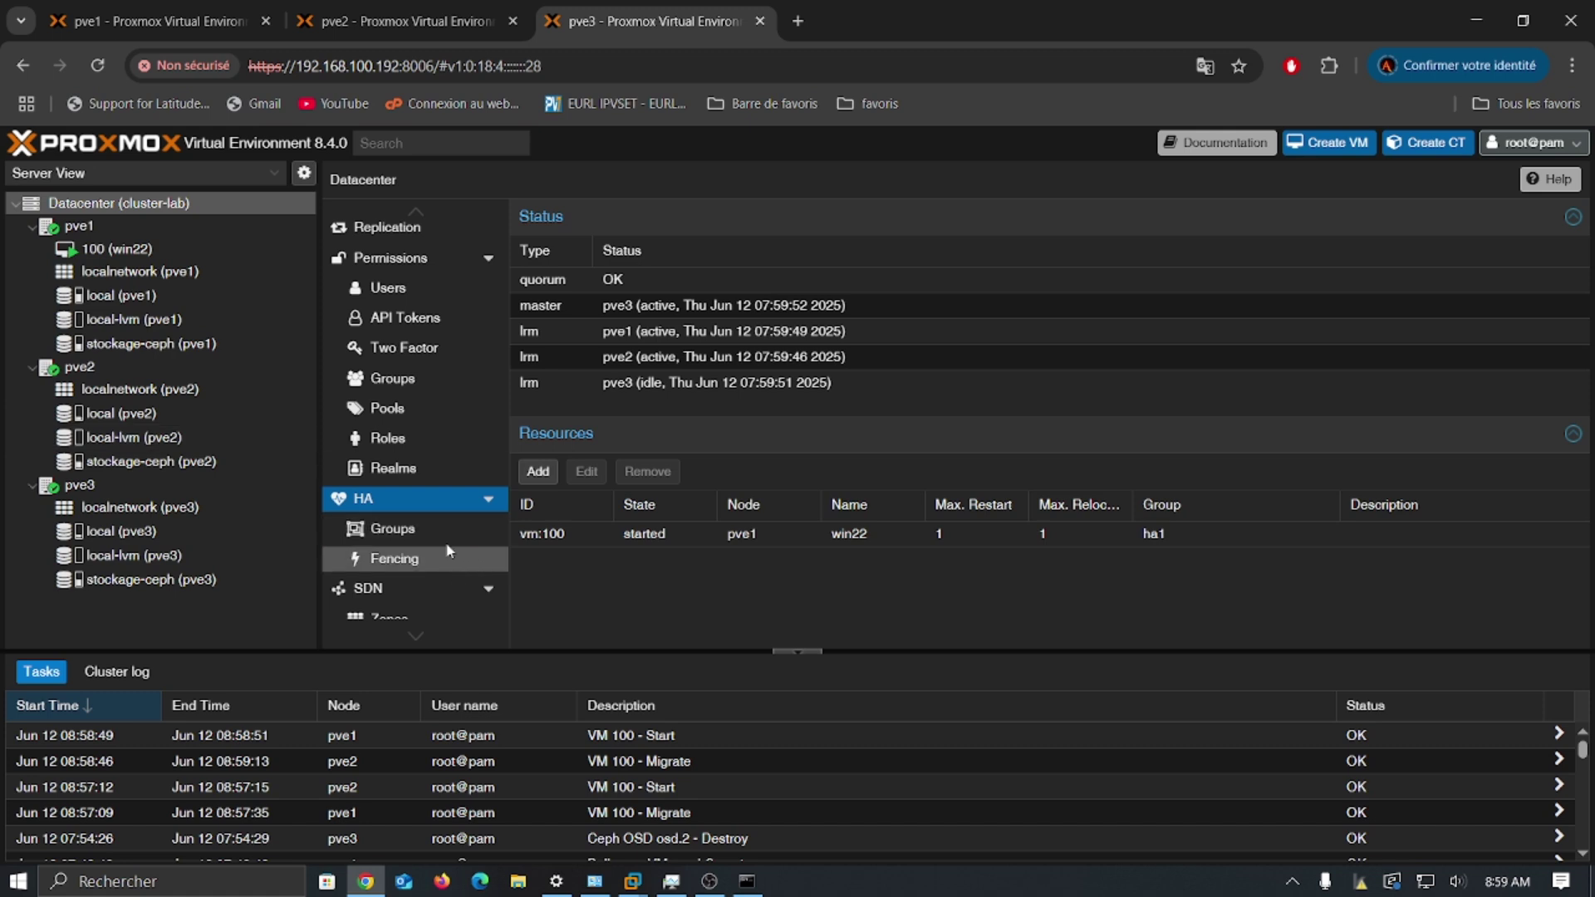
scroll(453, 498, down, 3)
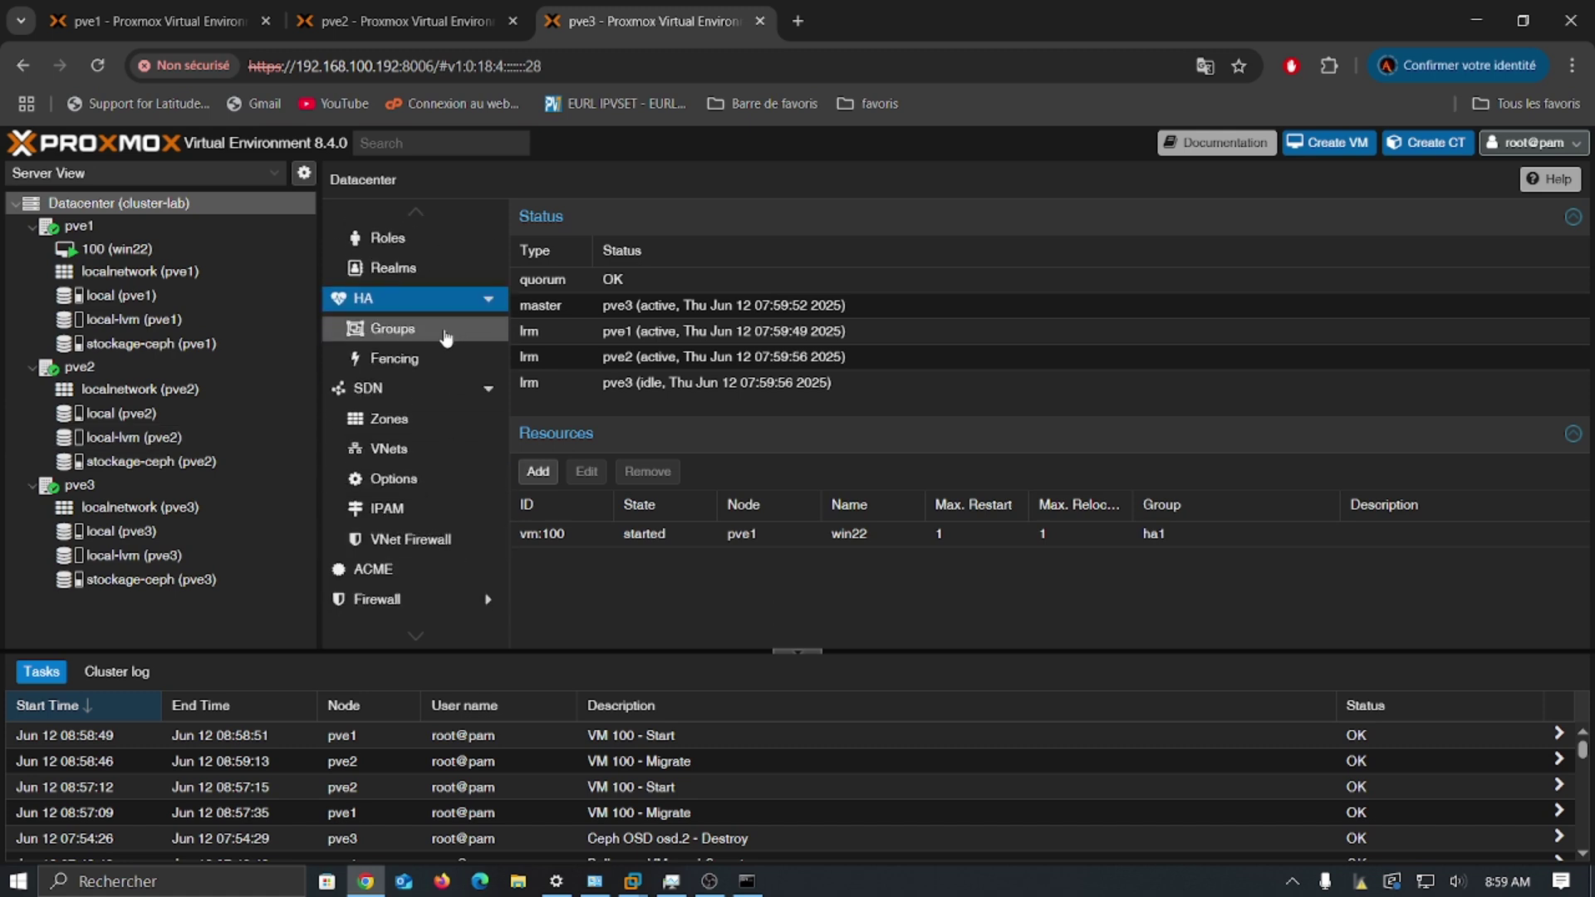
click(446, 335)
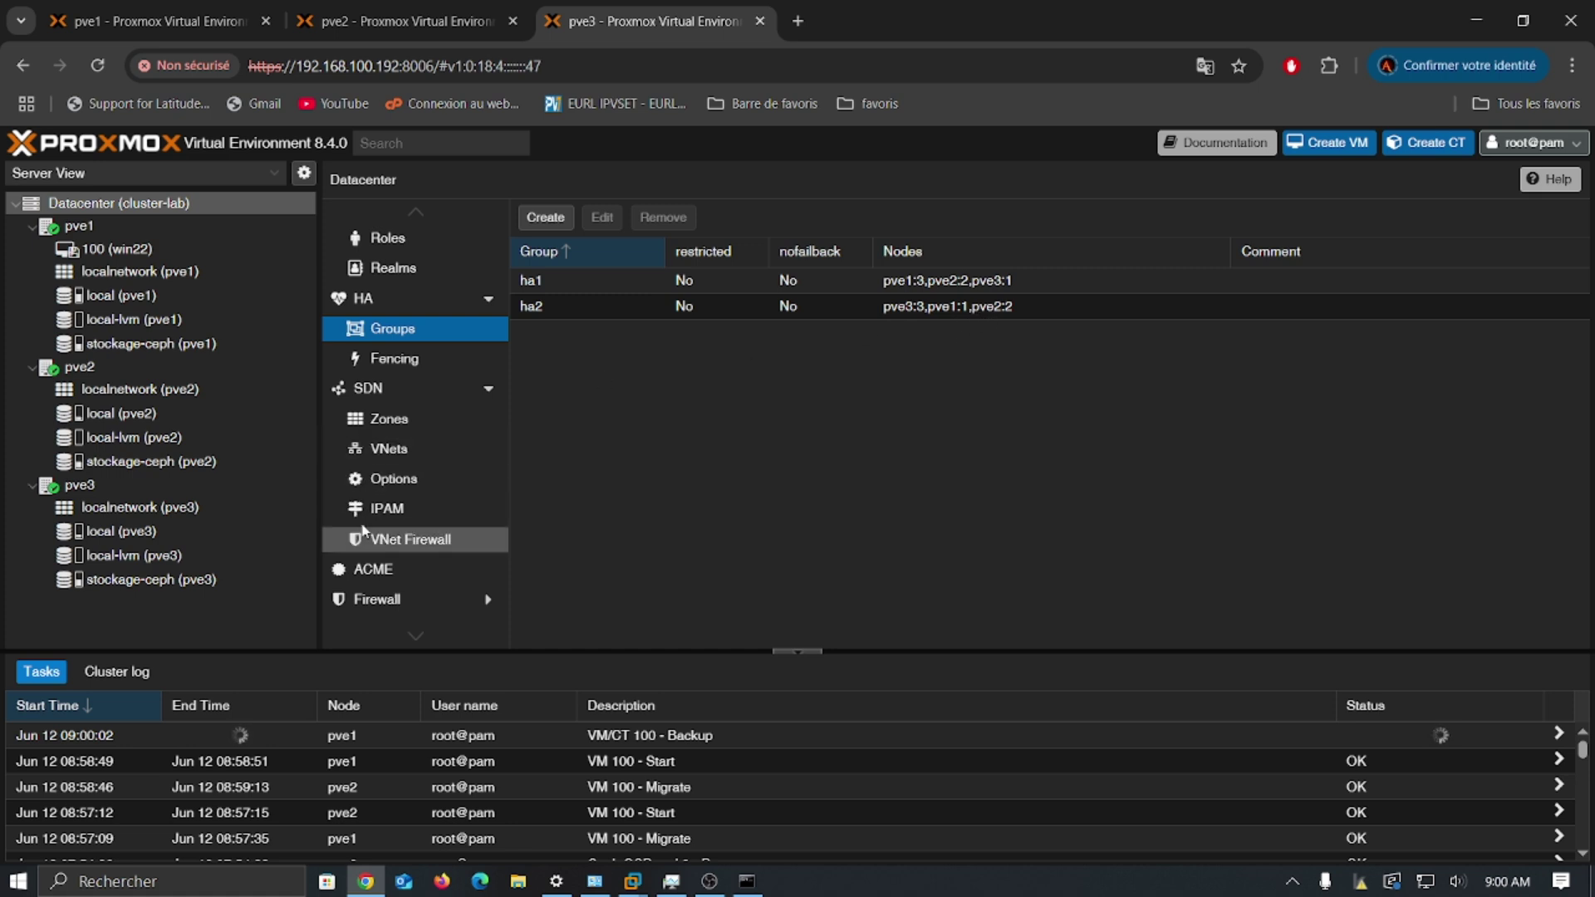
click(411, 304)
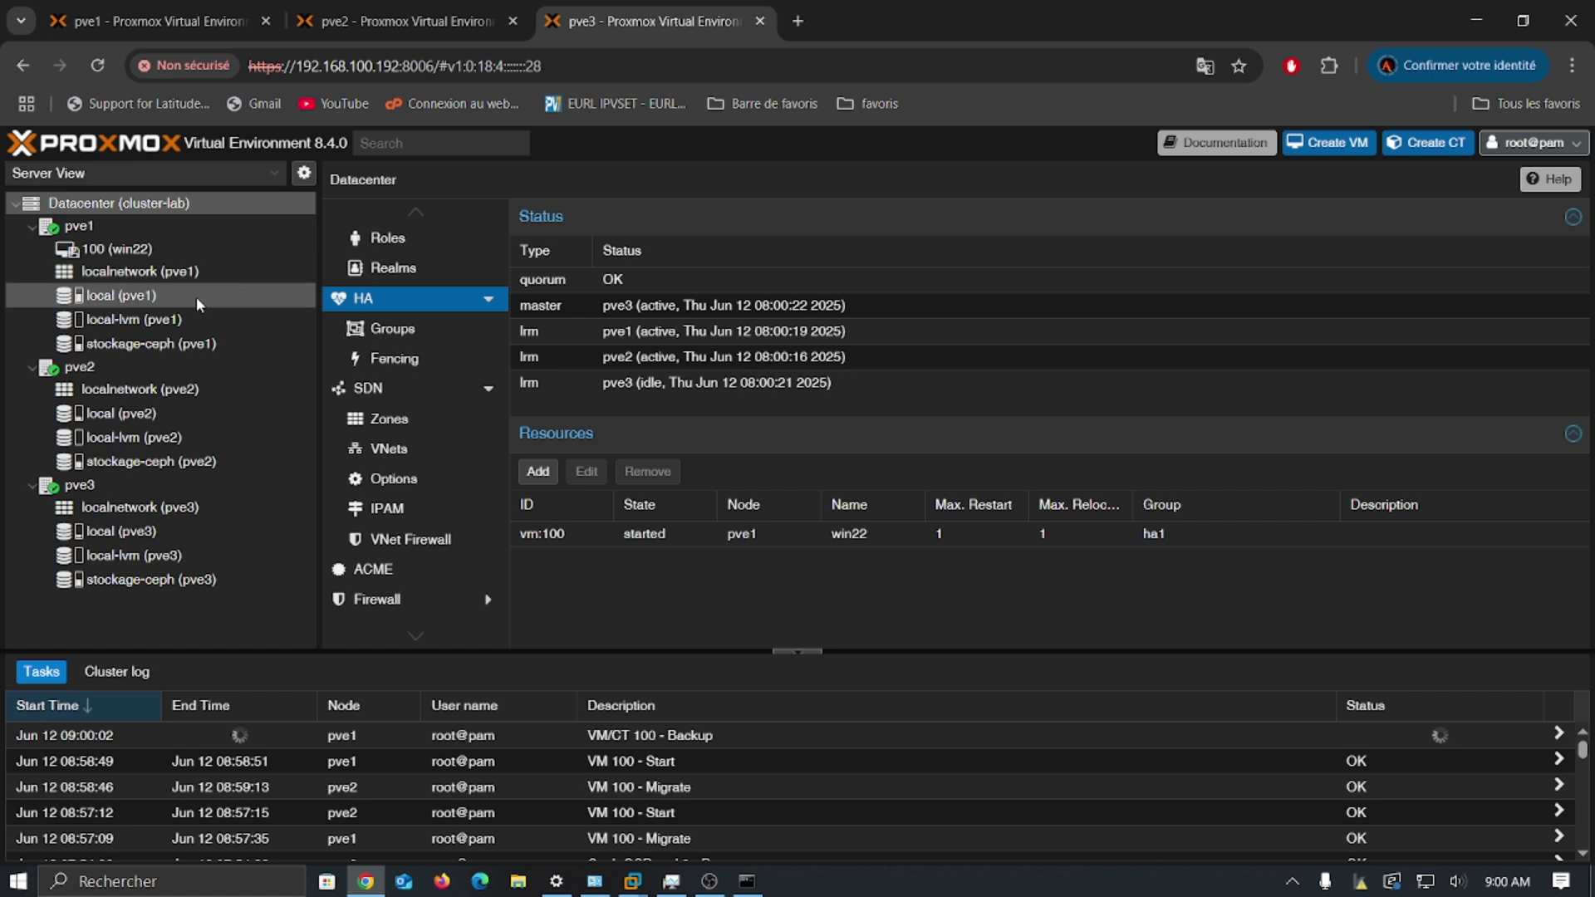
Step: Stop the running VM/CT 100 backup task on pve1 and close its task log
click(138, 224)
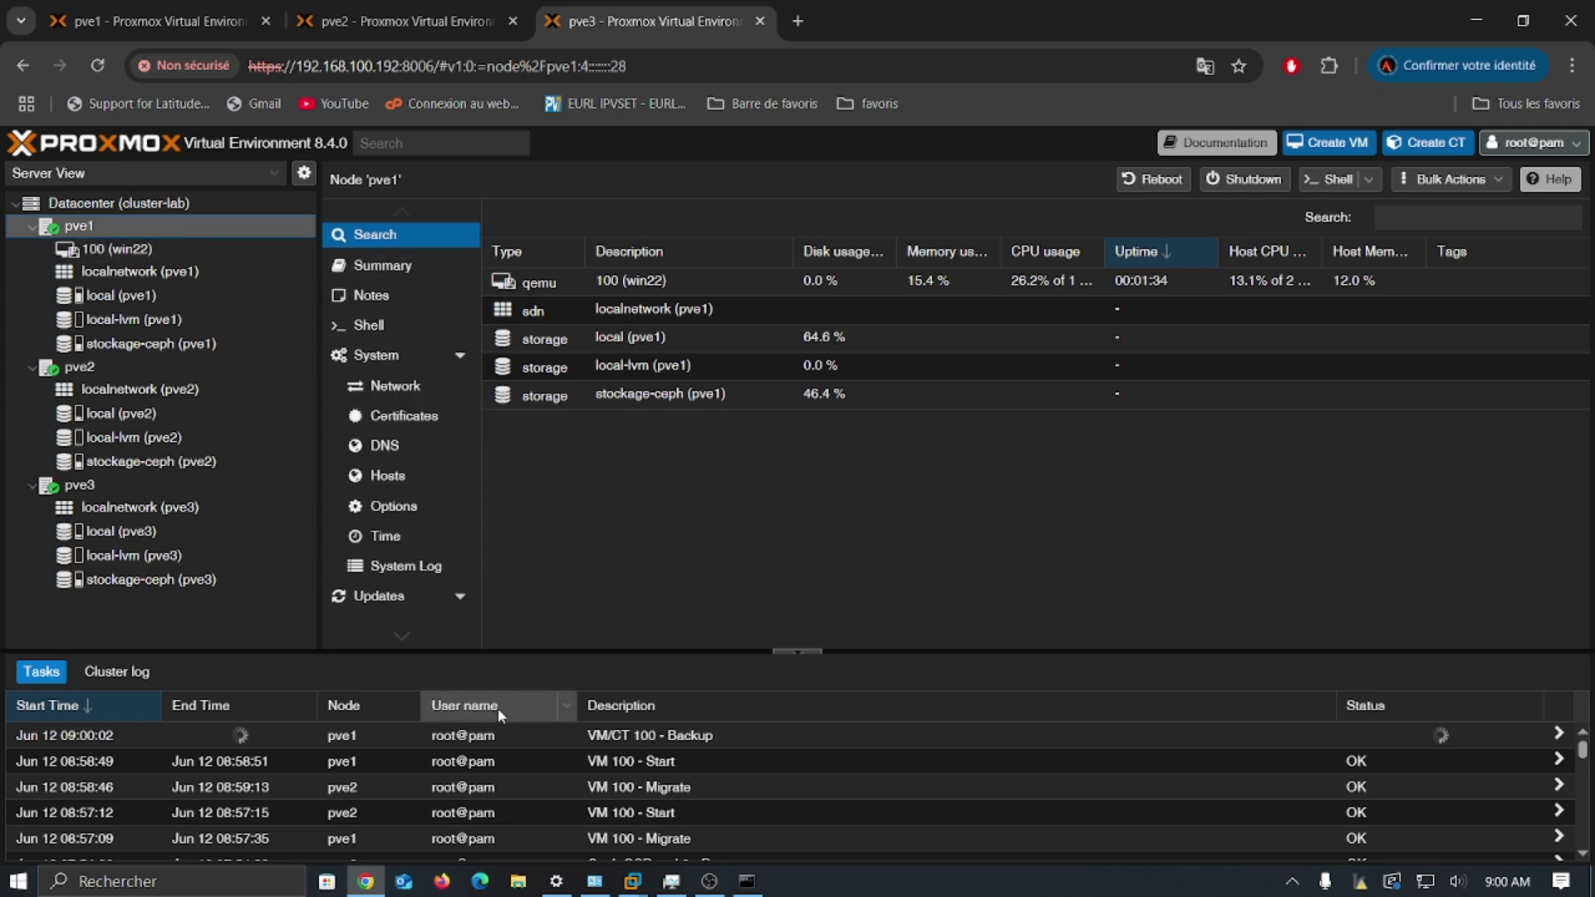
double_click(758, 735)
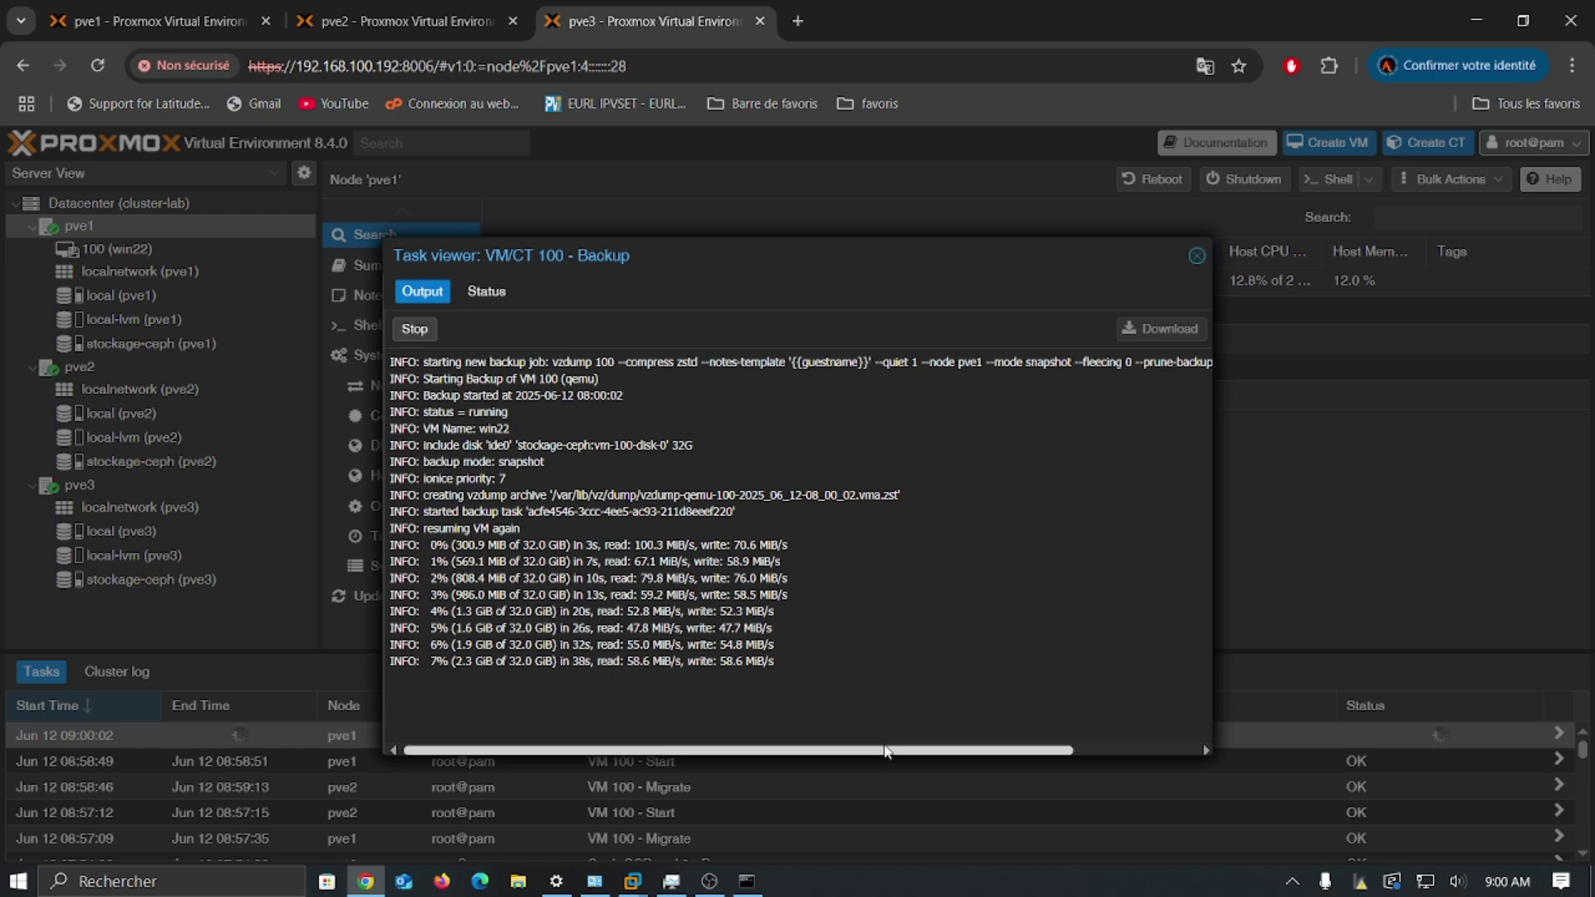
drag(895, 746, 629, 714)
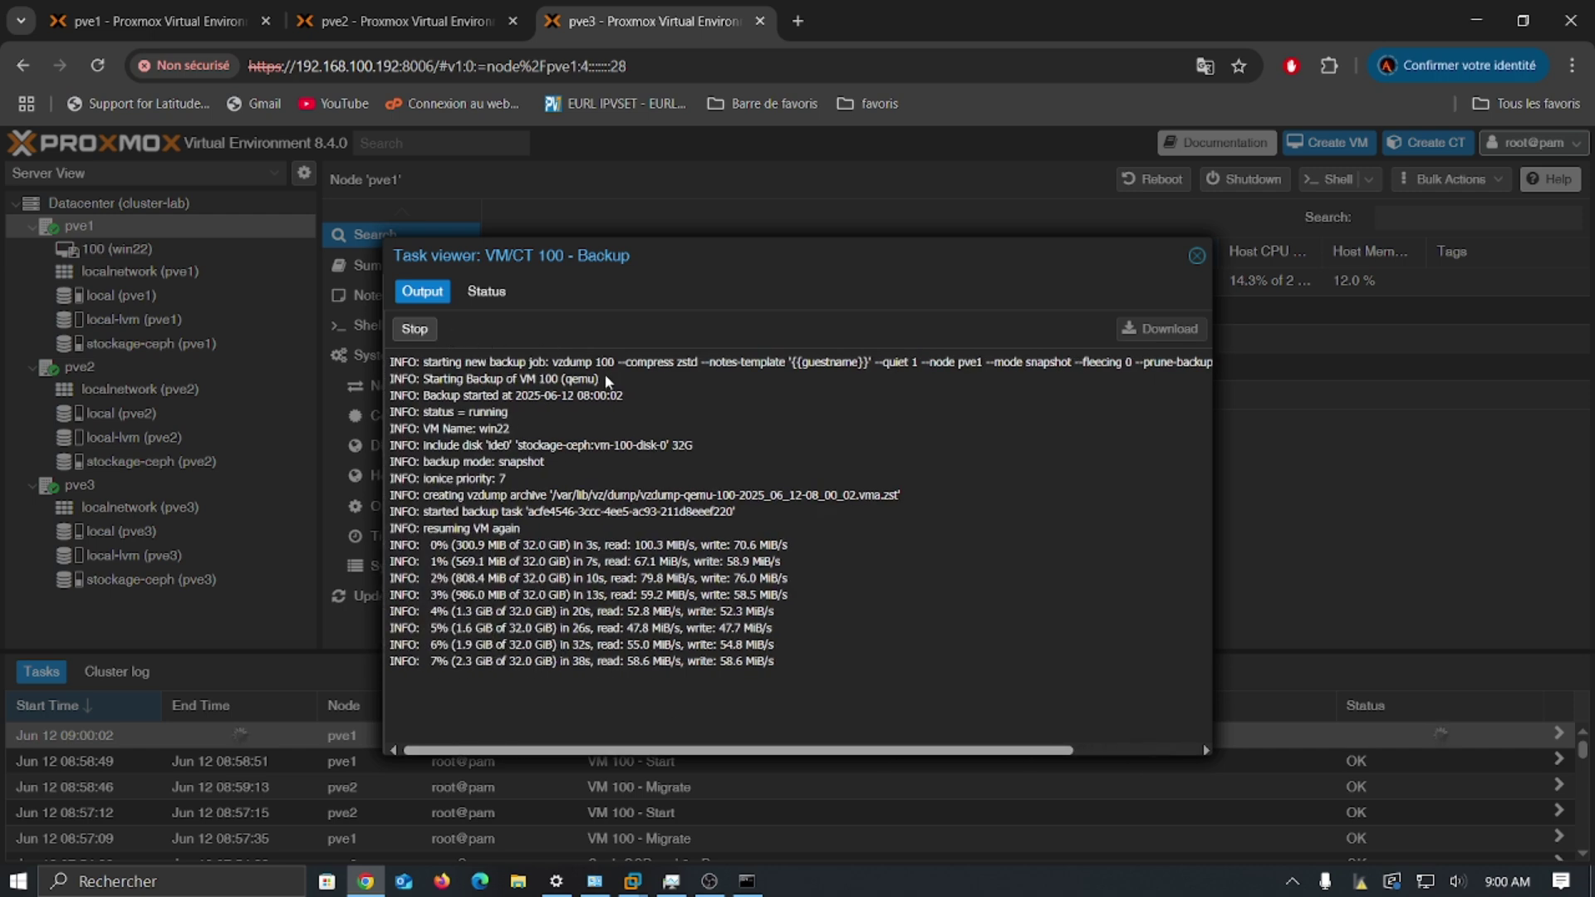
click(409, 331)
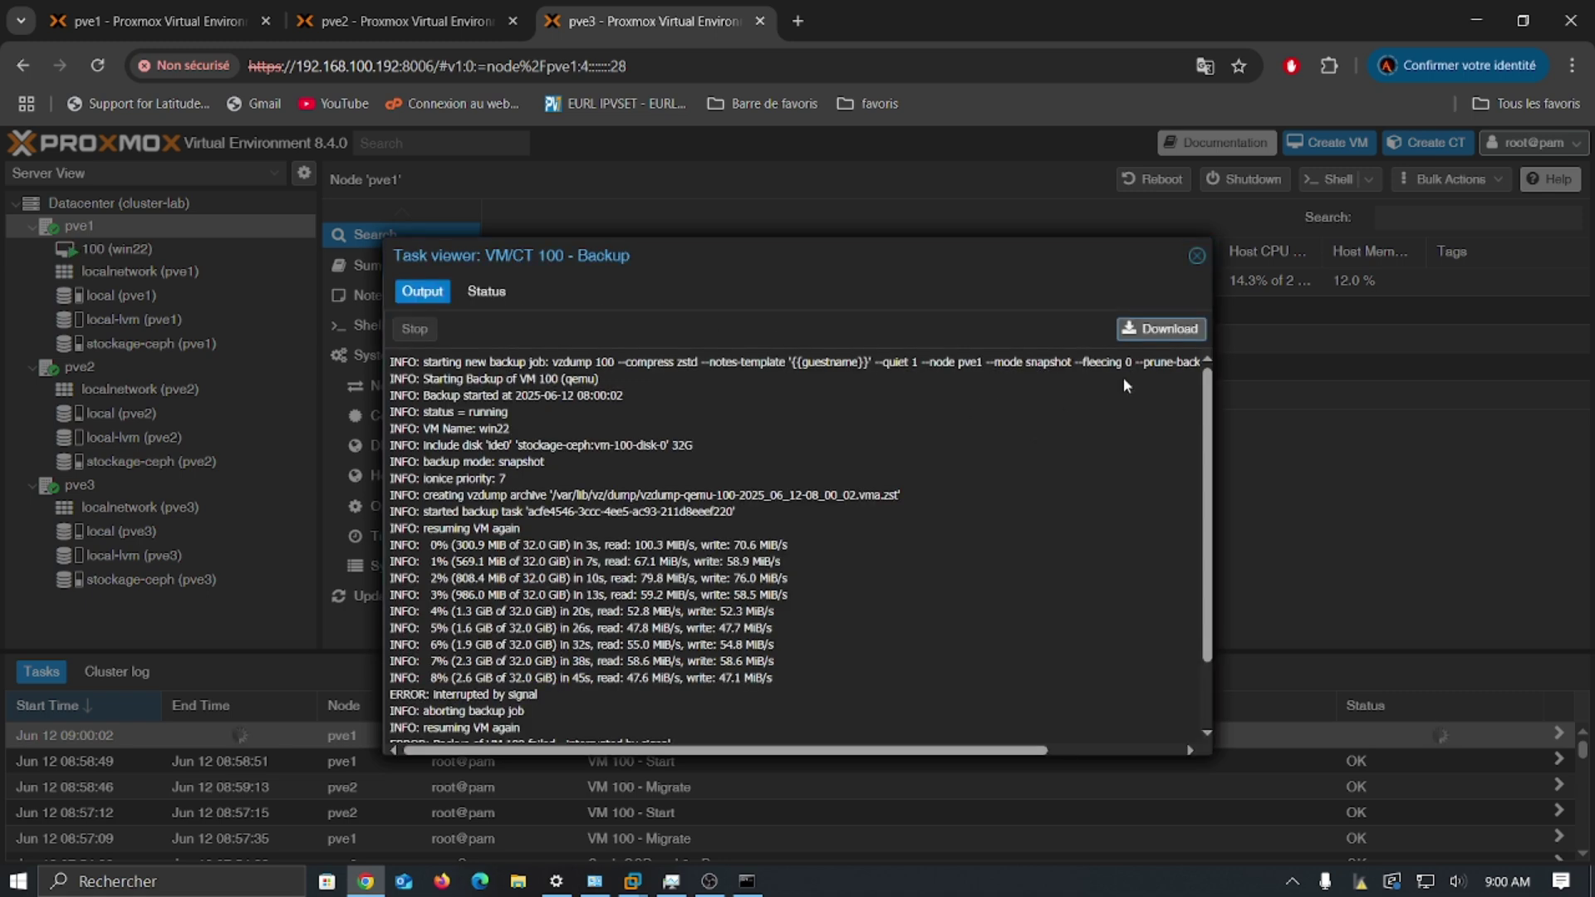
click(1197, 257)
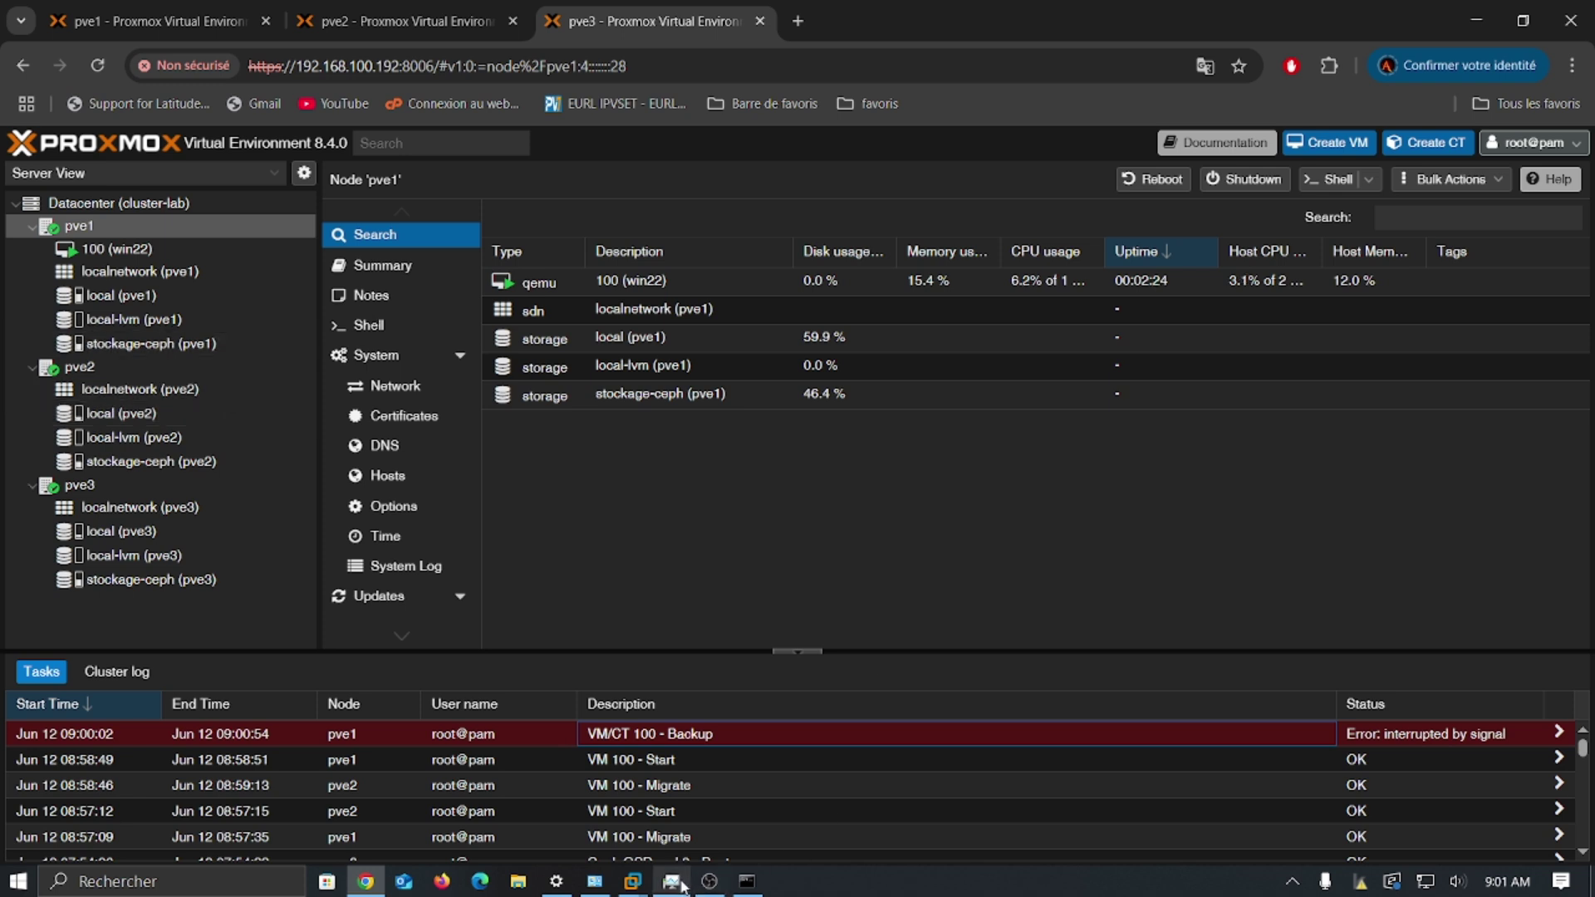
Step: Power off the proxmox1 virtual machine in VMware Workstation to simulate pve1 failing
click(631, 881)
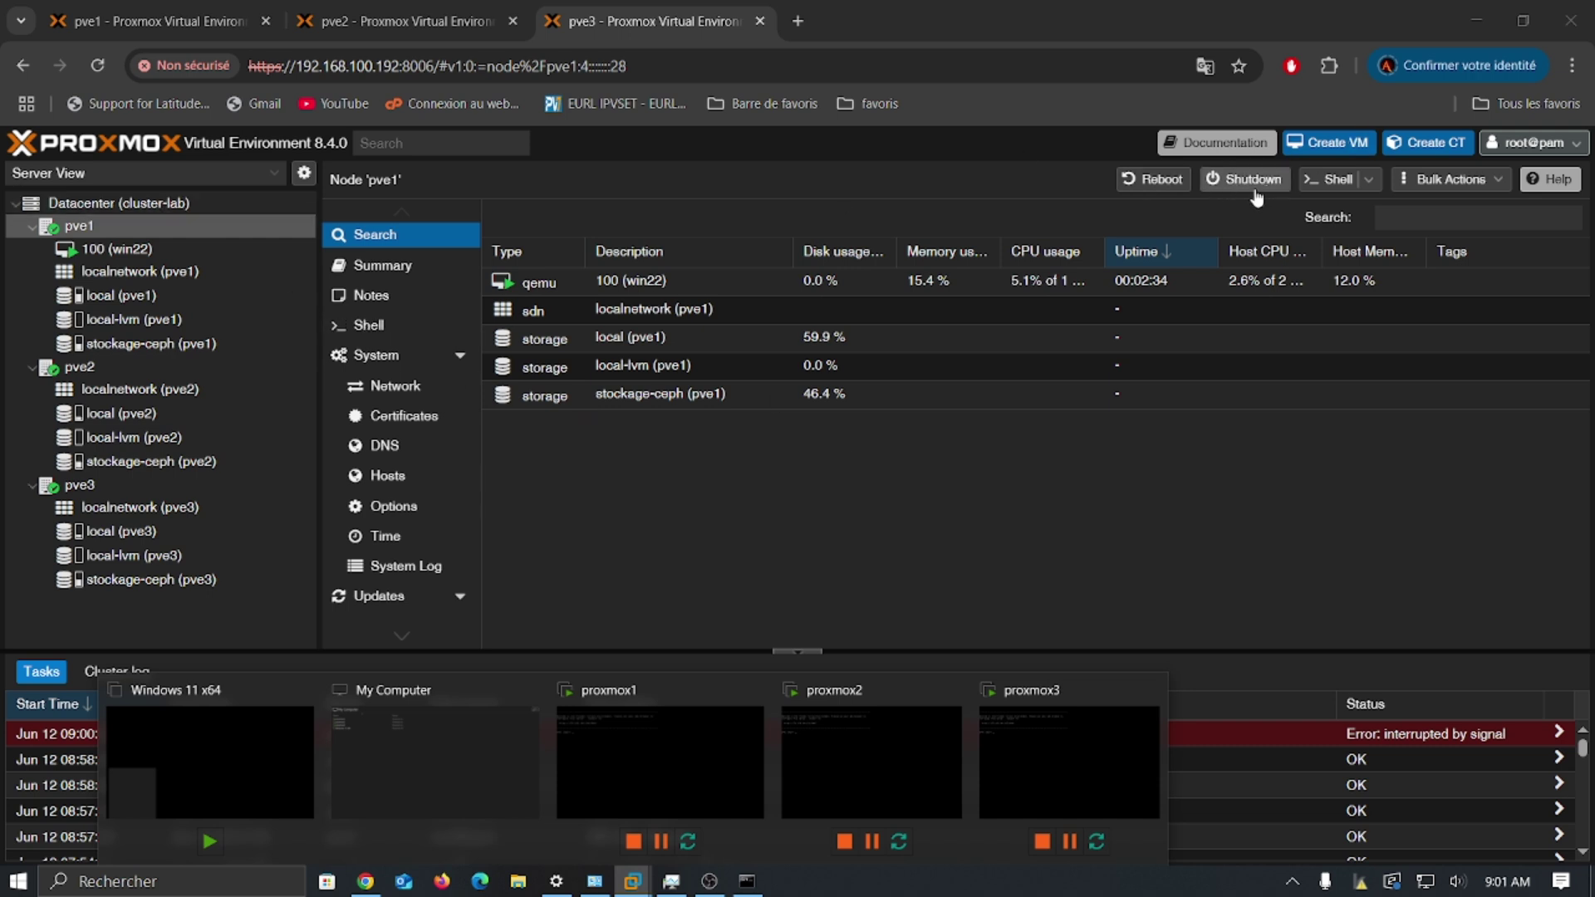
click(708, 778)
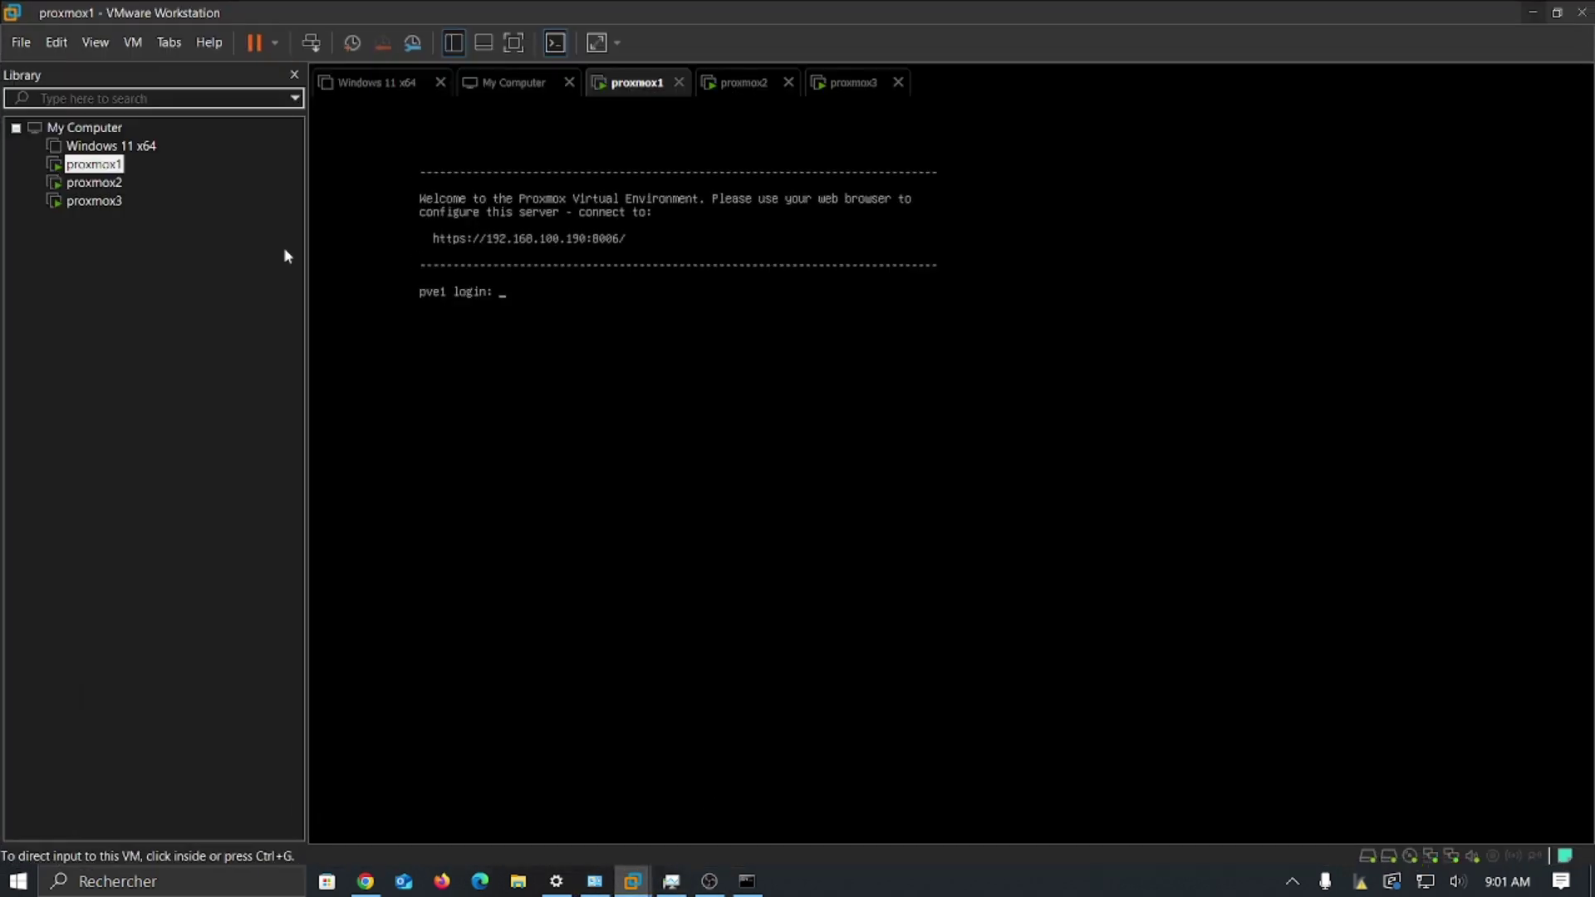
right_click(84, 166)
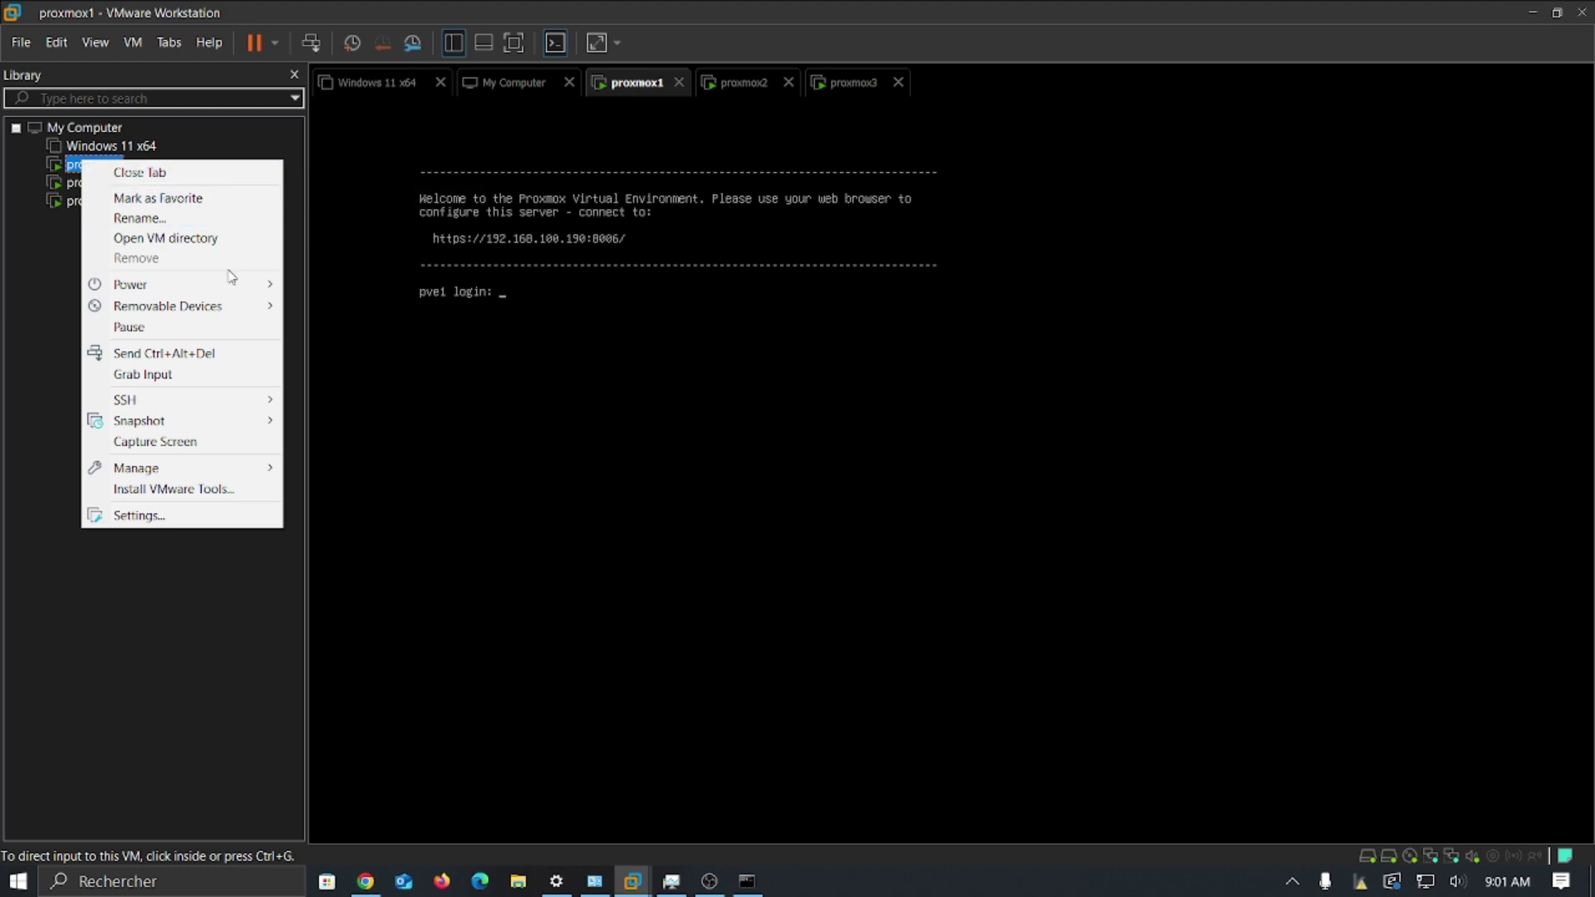
mouse_move(233, 287)
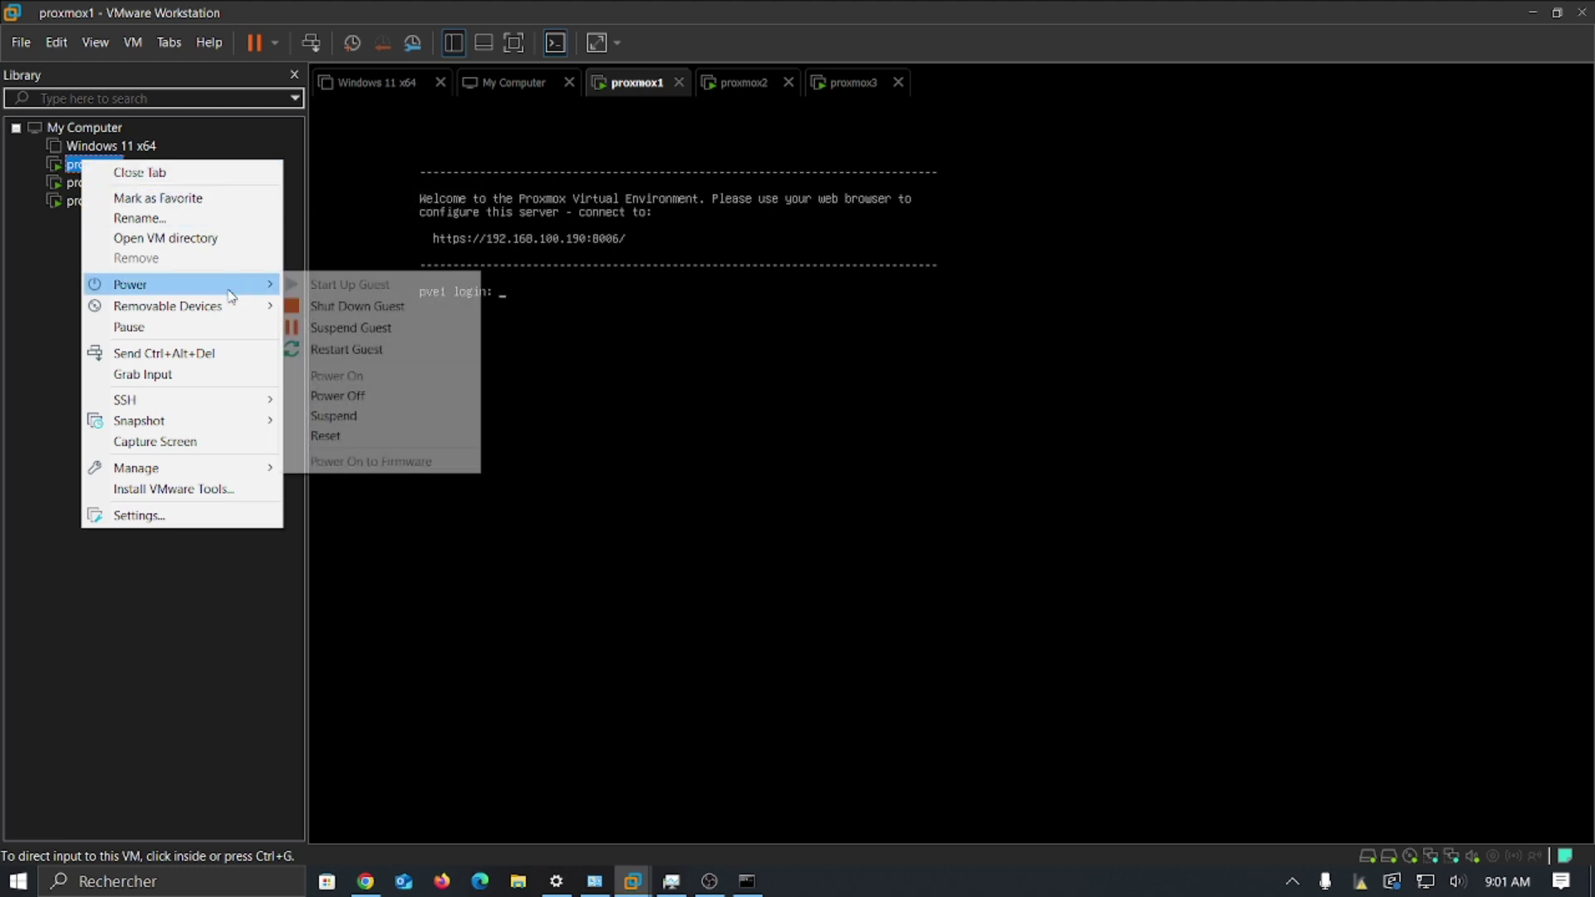
click(410, 396)
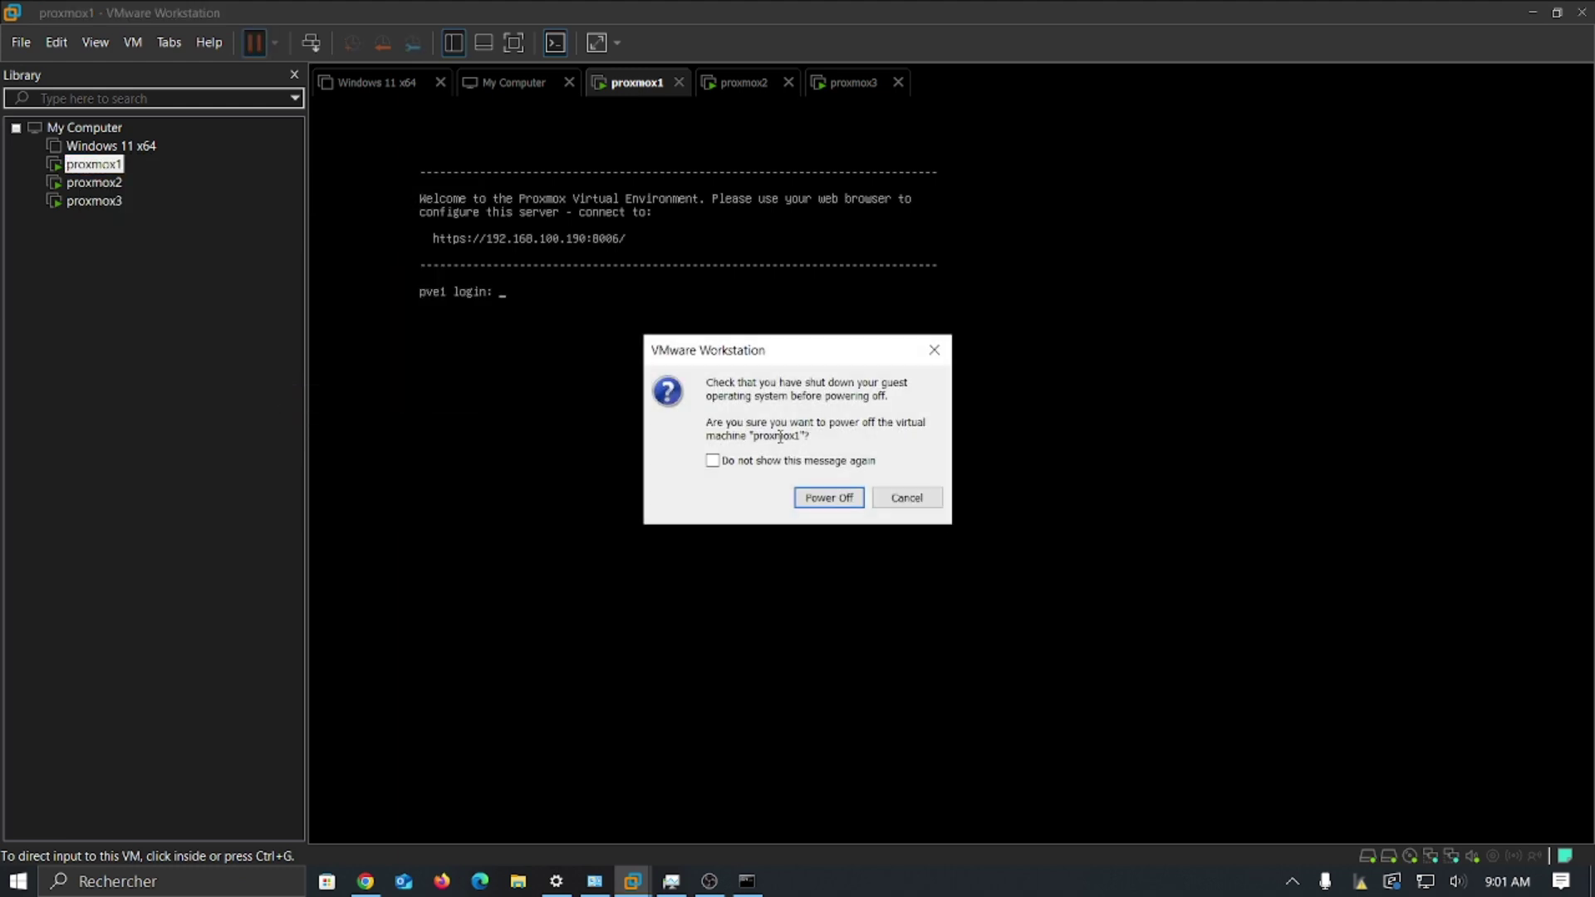
click(830, 498)
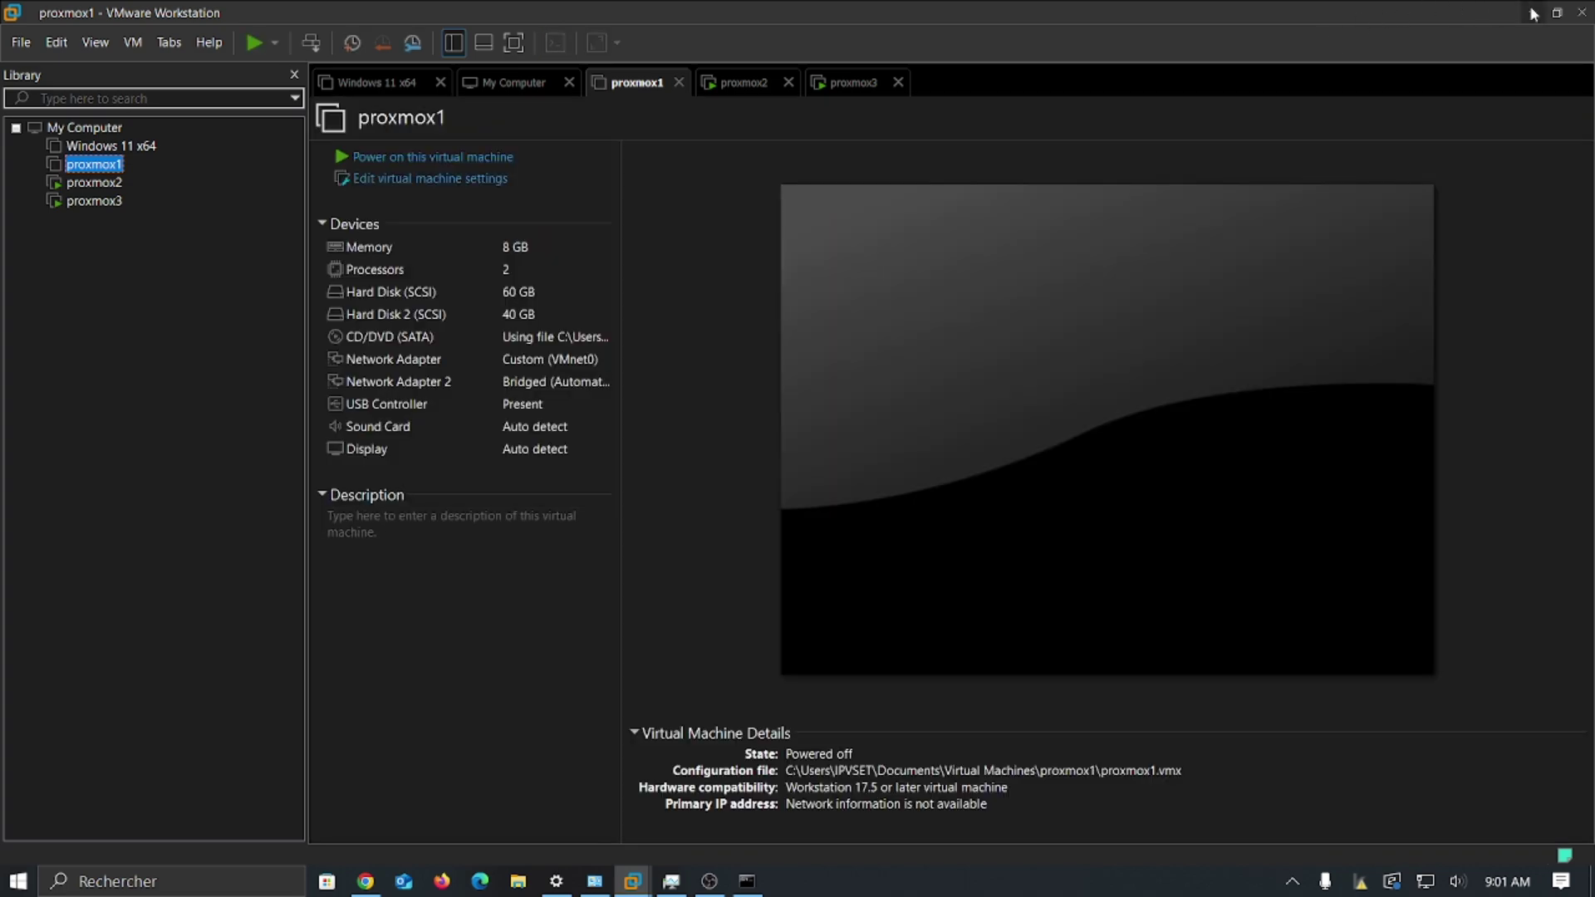
click(1535, 13)
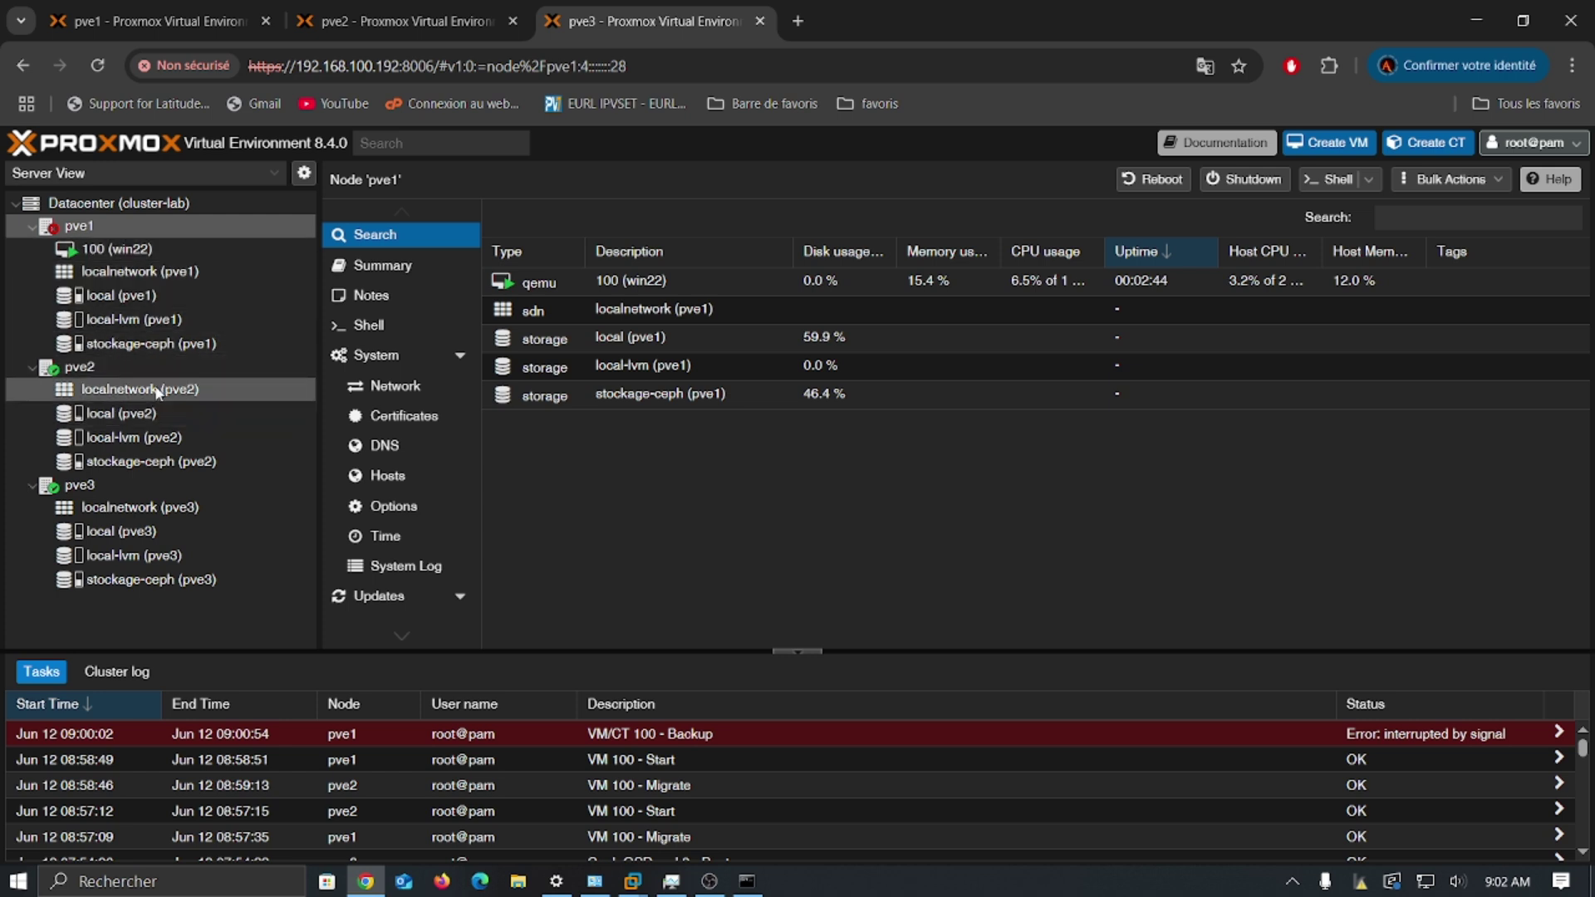
Step: View the Datacenter HA status, where pve1 shows 'old timestamp - dead?'
click(161, 213)
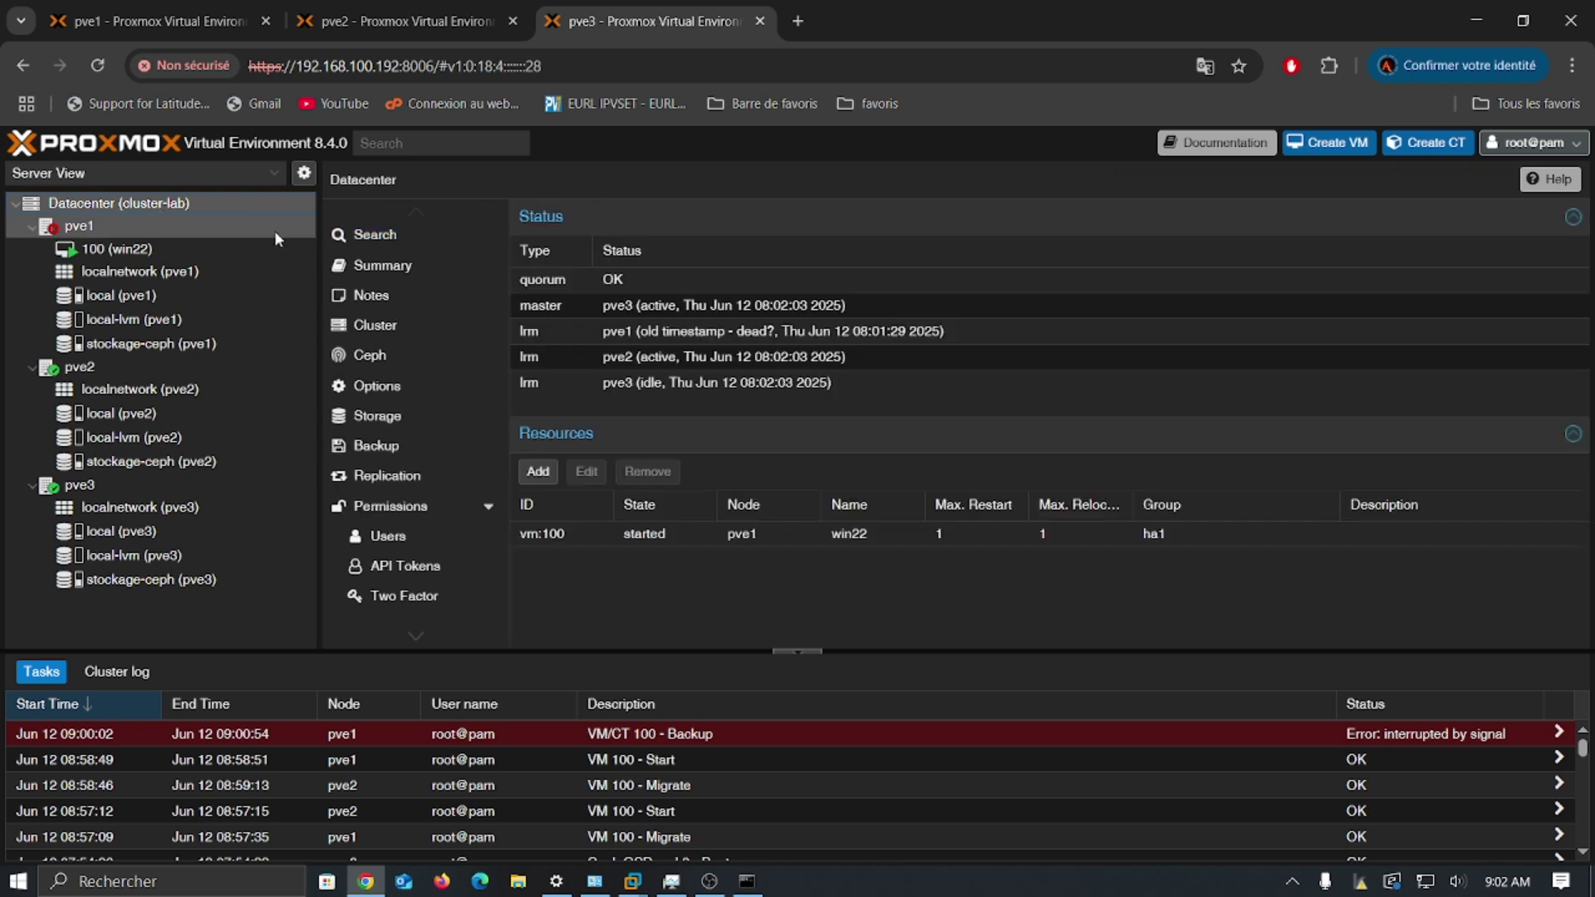
scroll(393, 495, down, 2)
scroll(392, 494, down, 1)
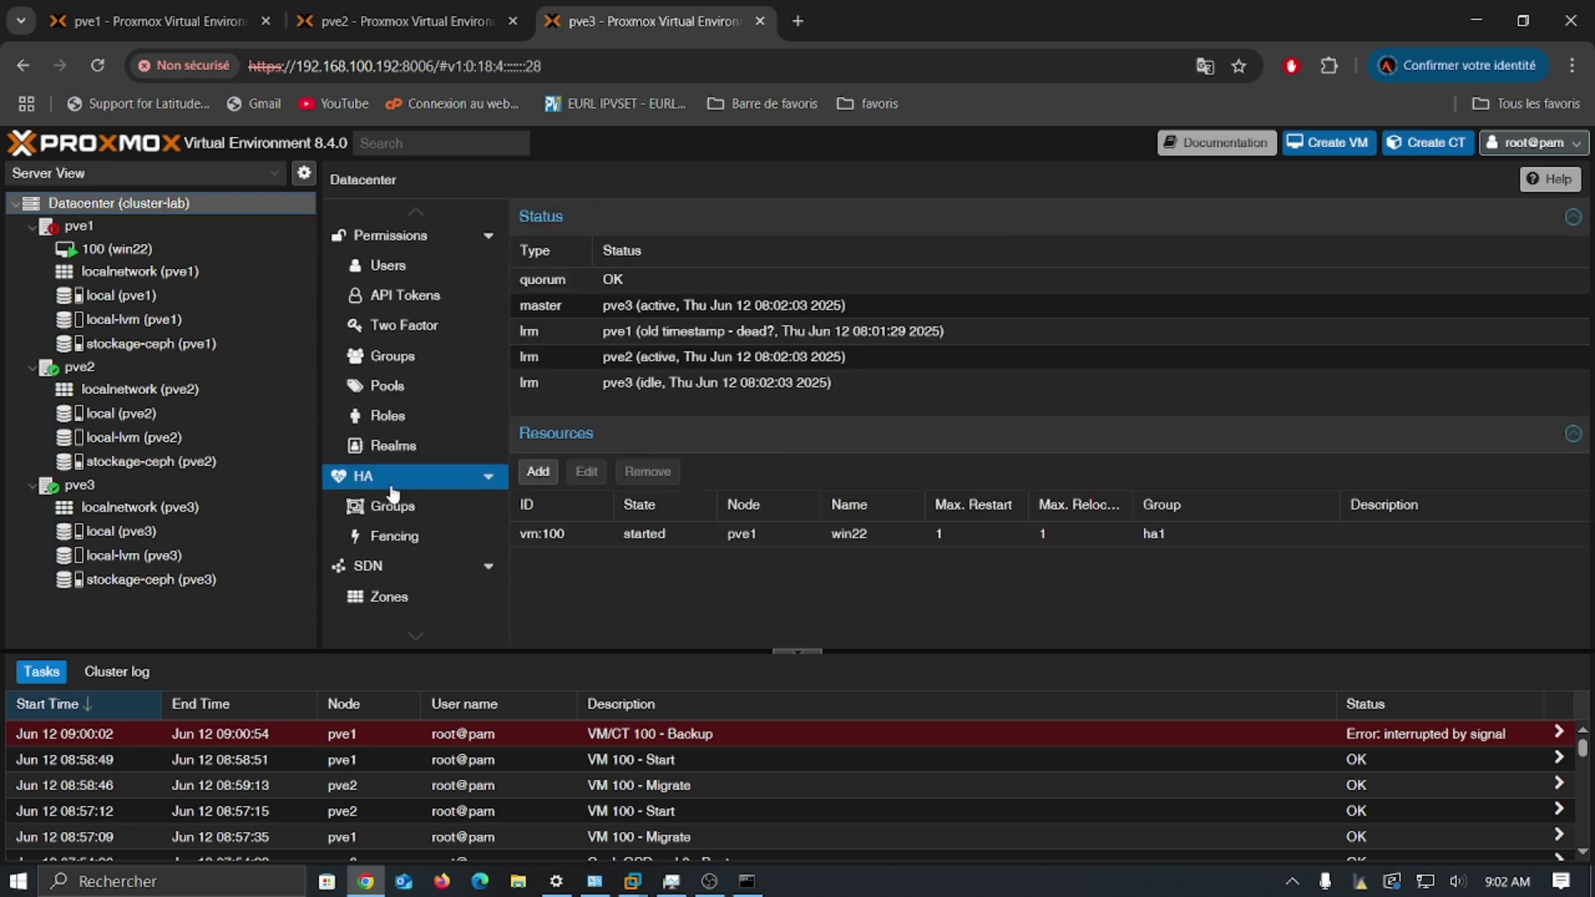
click(399, 482)
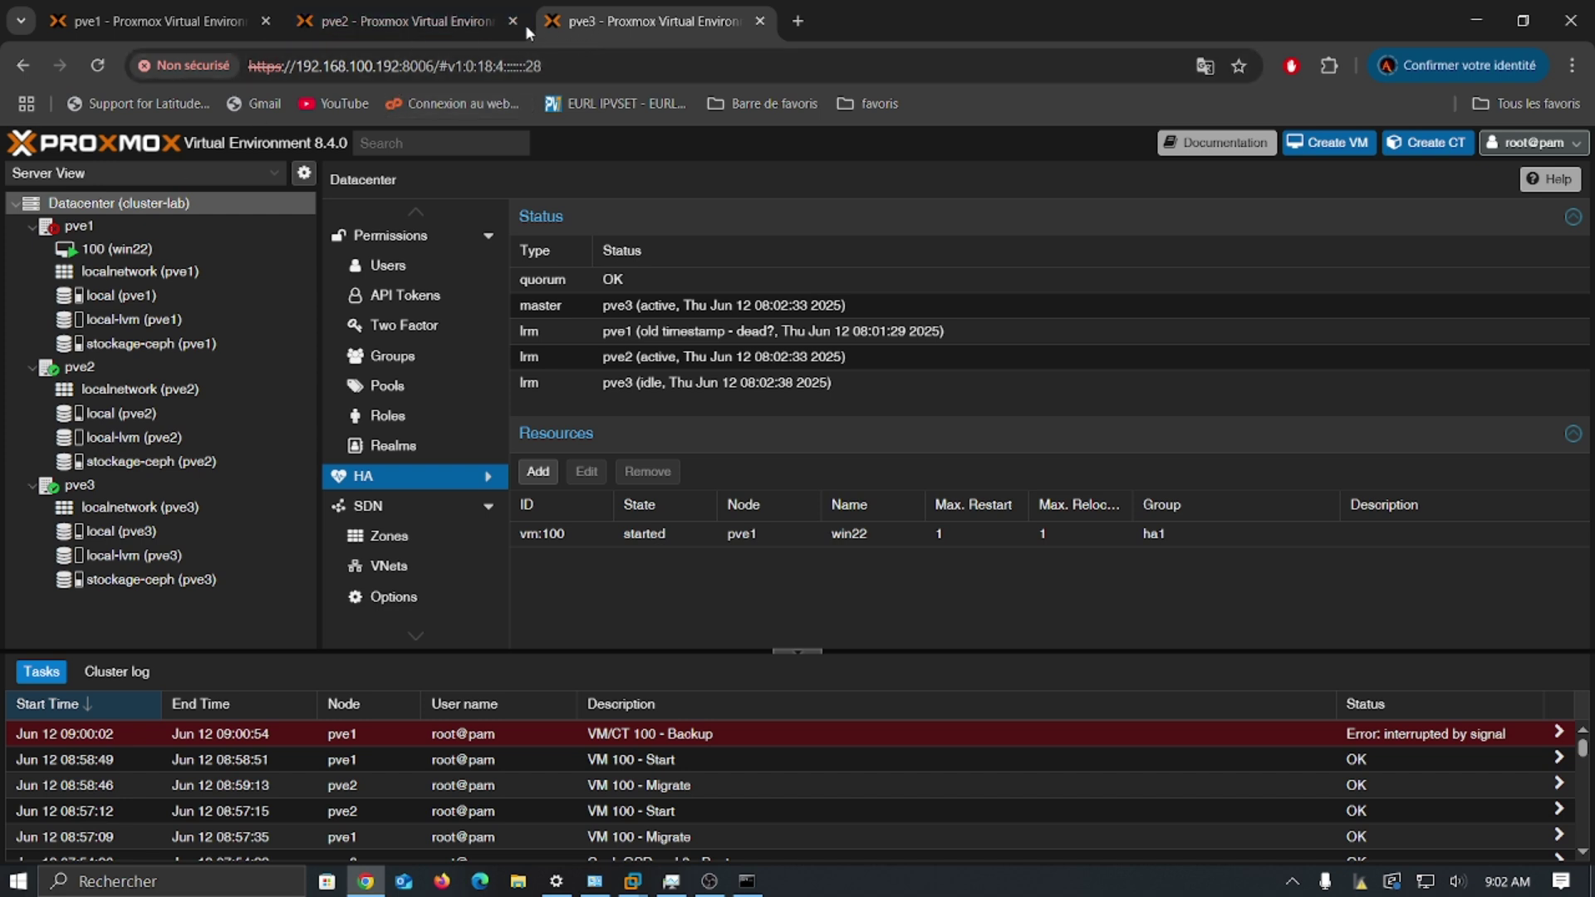
Step: Reload pve1's tab and compare the pve1, pve2 and pve3 interfaces, ending on pve2's node view
key(ctrl+shift+Tab)
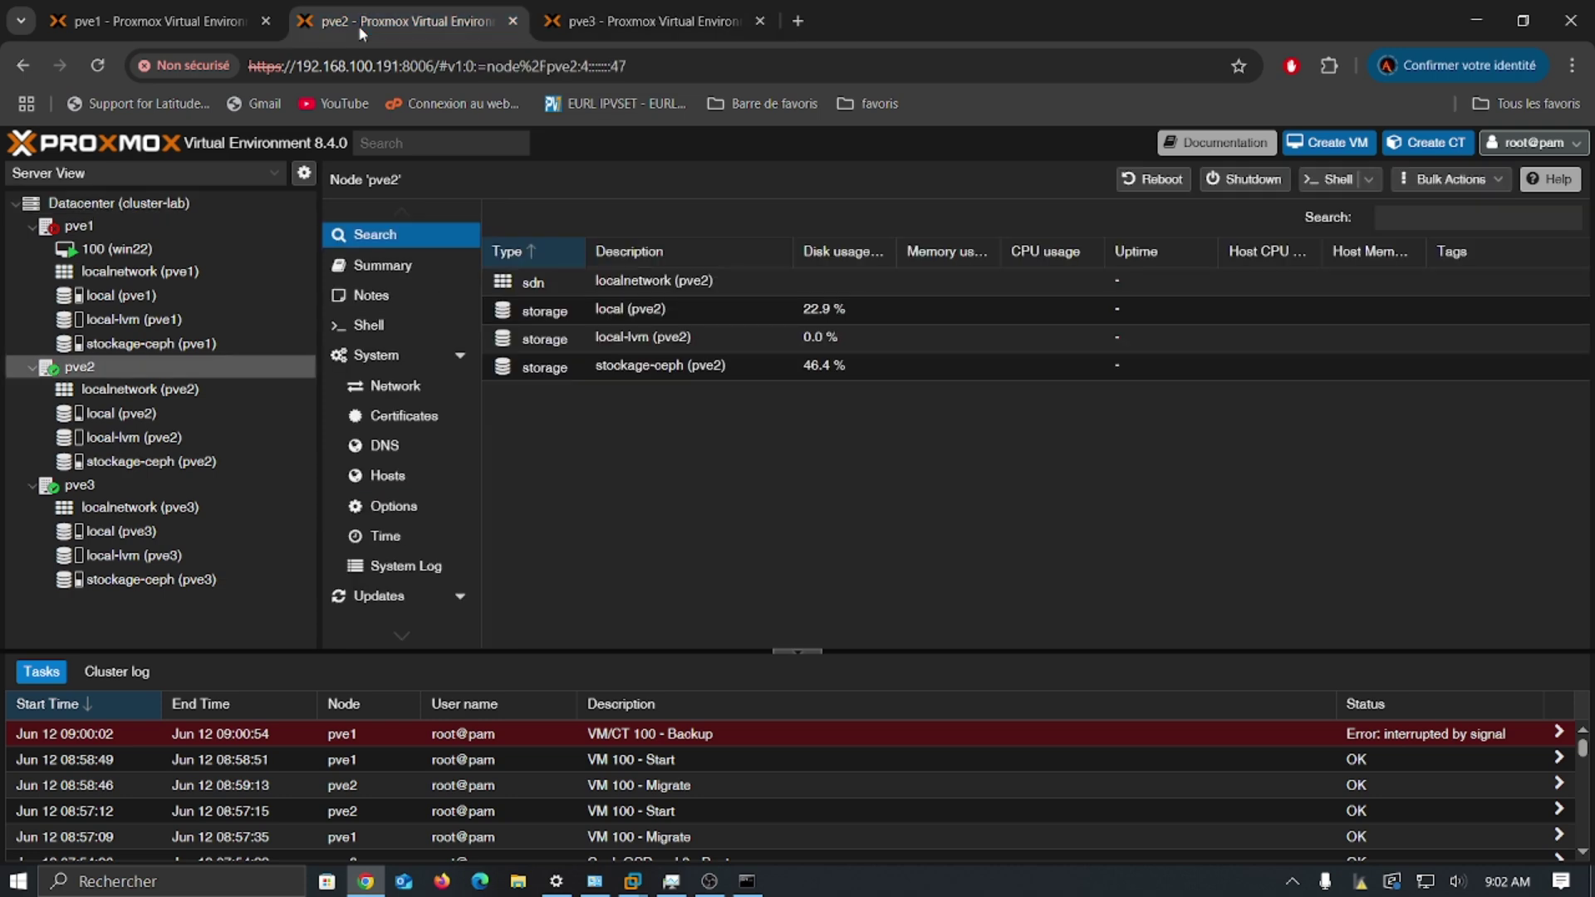
click(97, 64)
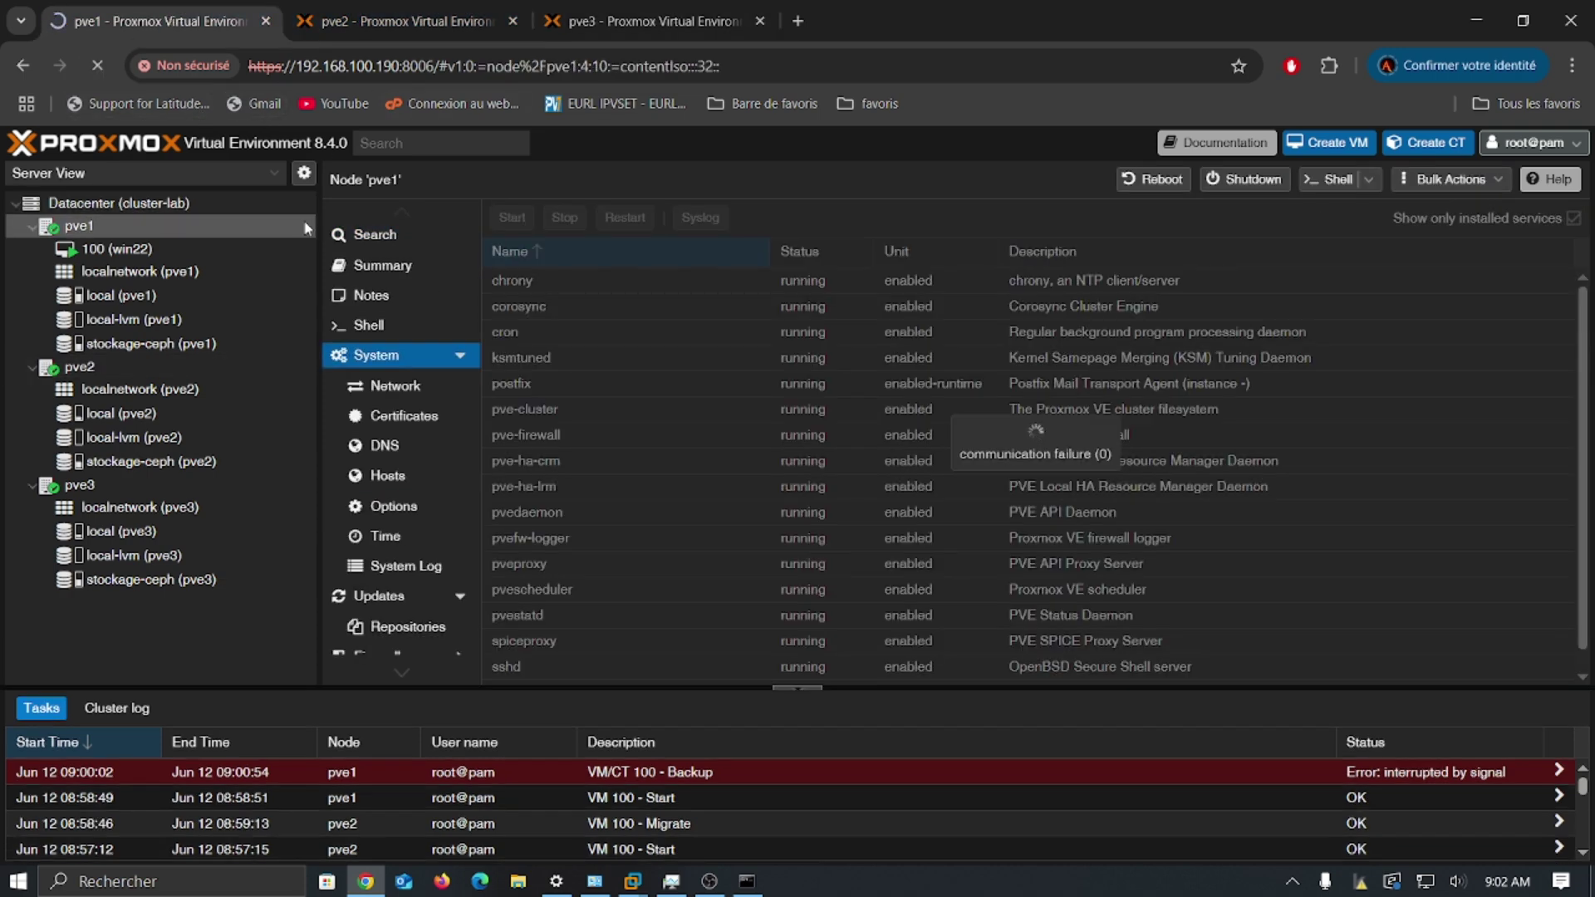
click(471, 21)
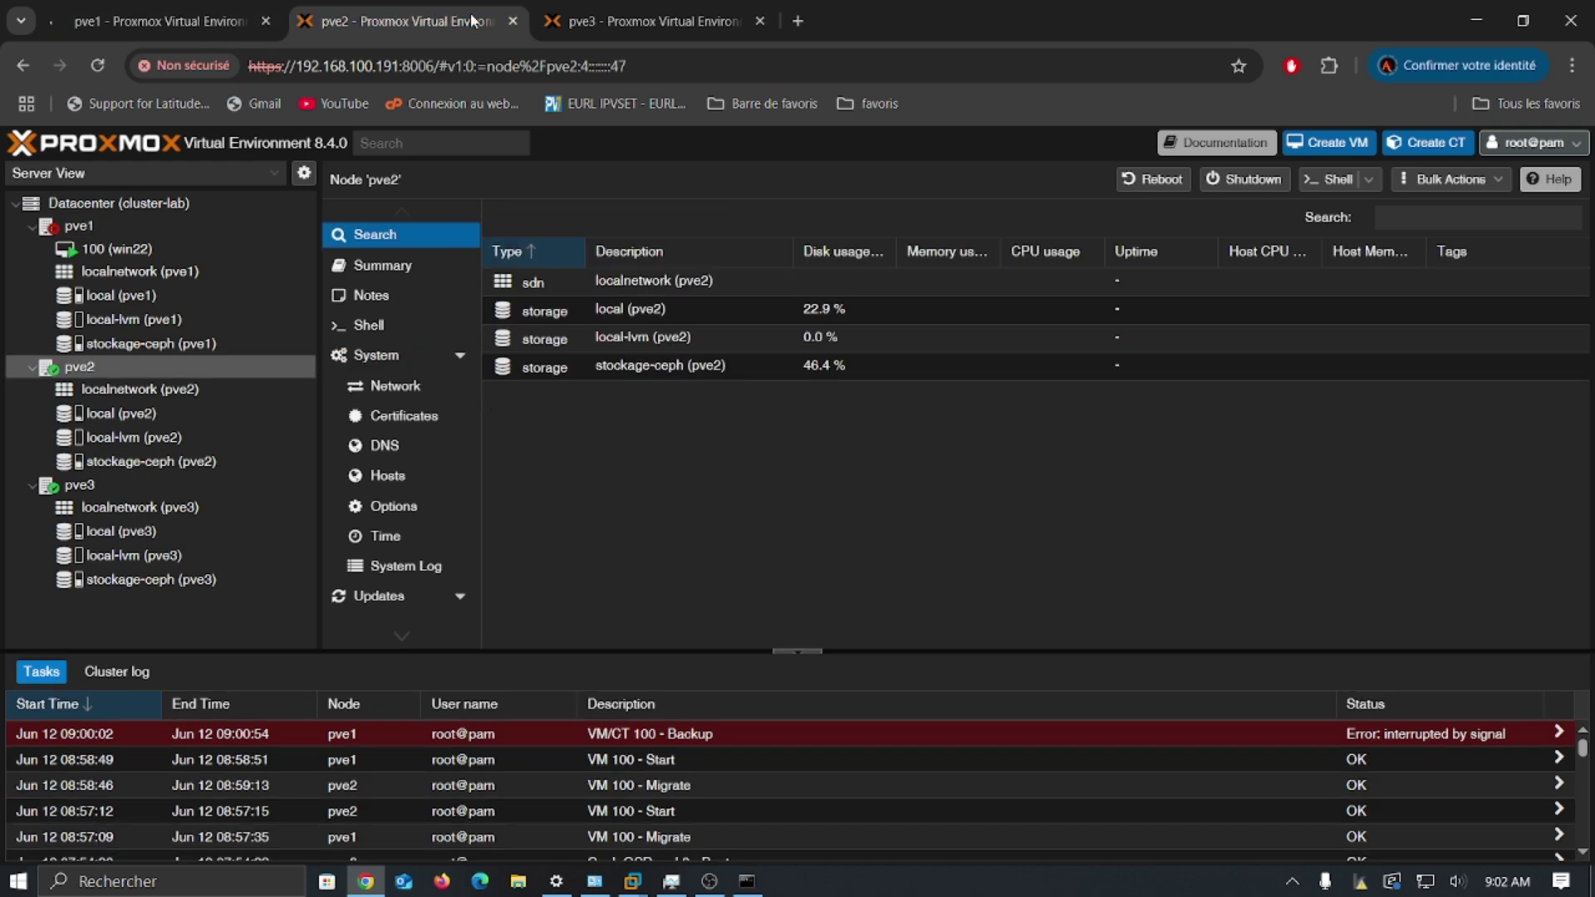
click(592, 28)
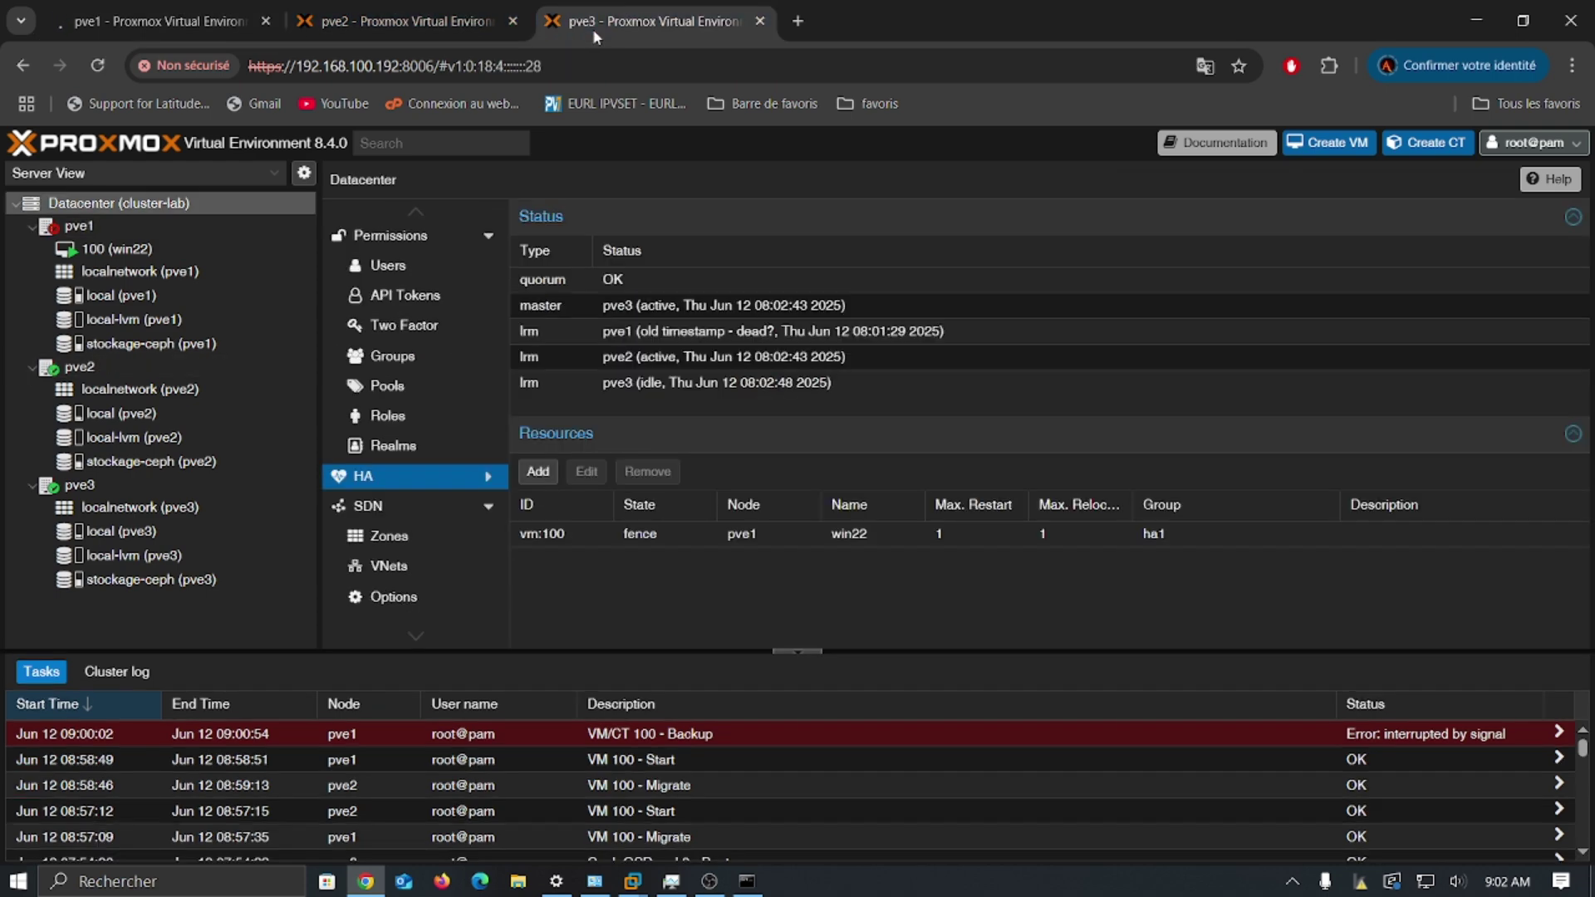
click(439, 32)
click(249, 29)
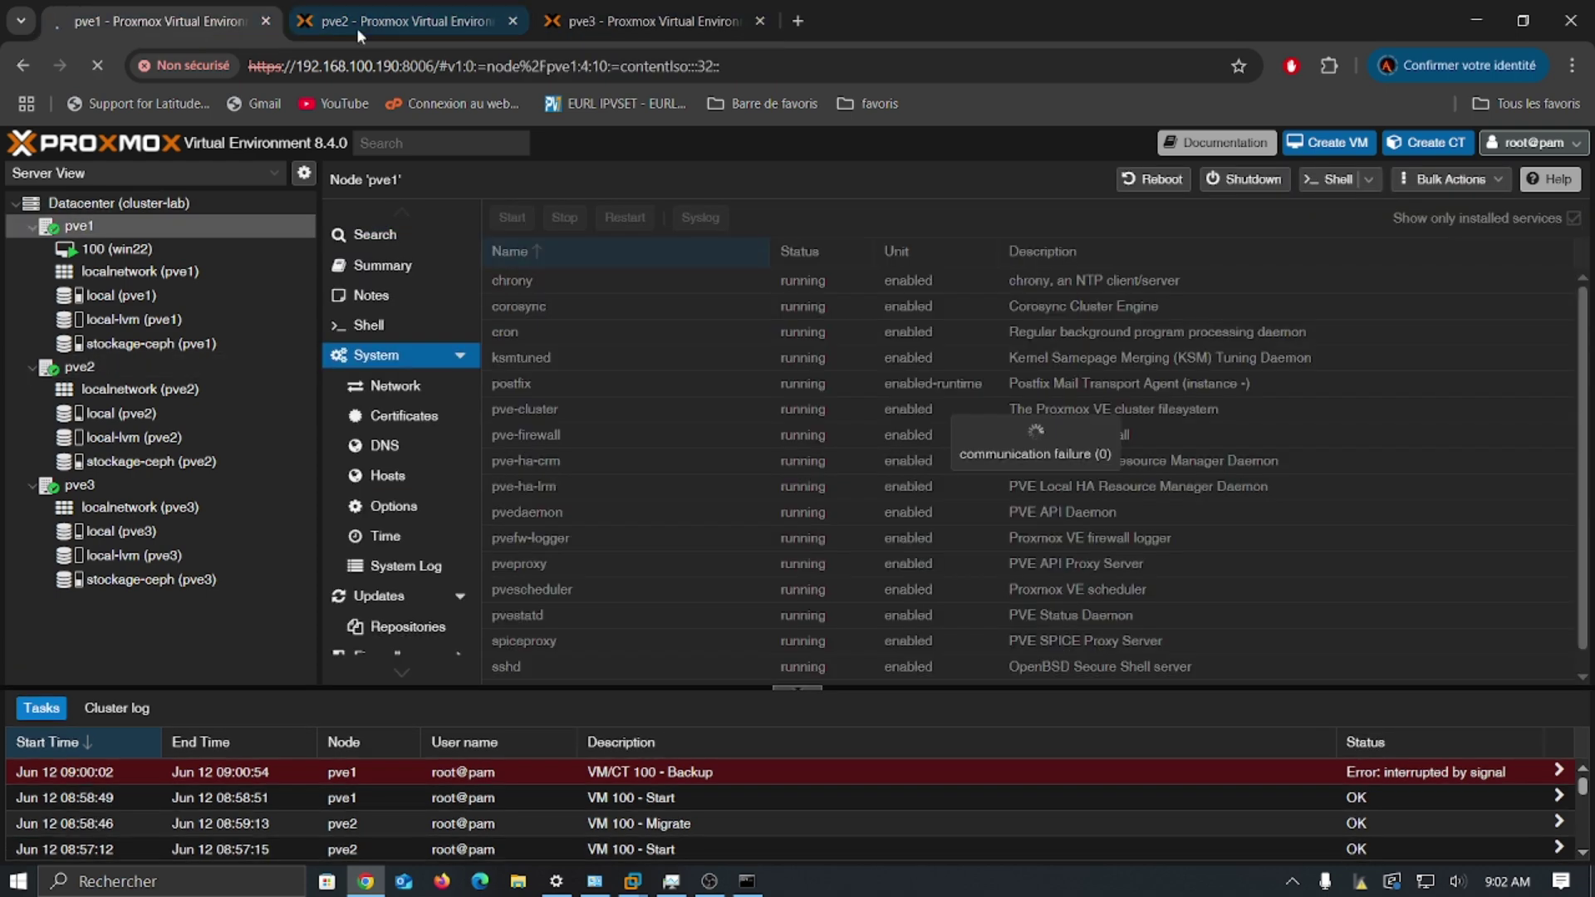
click(370, 28)
click(593, 33)
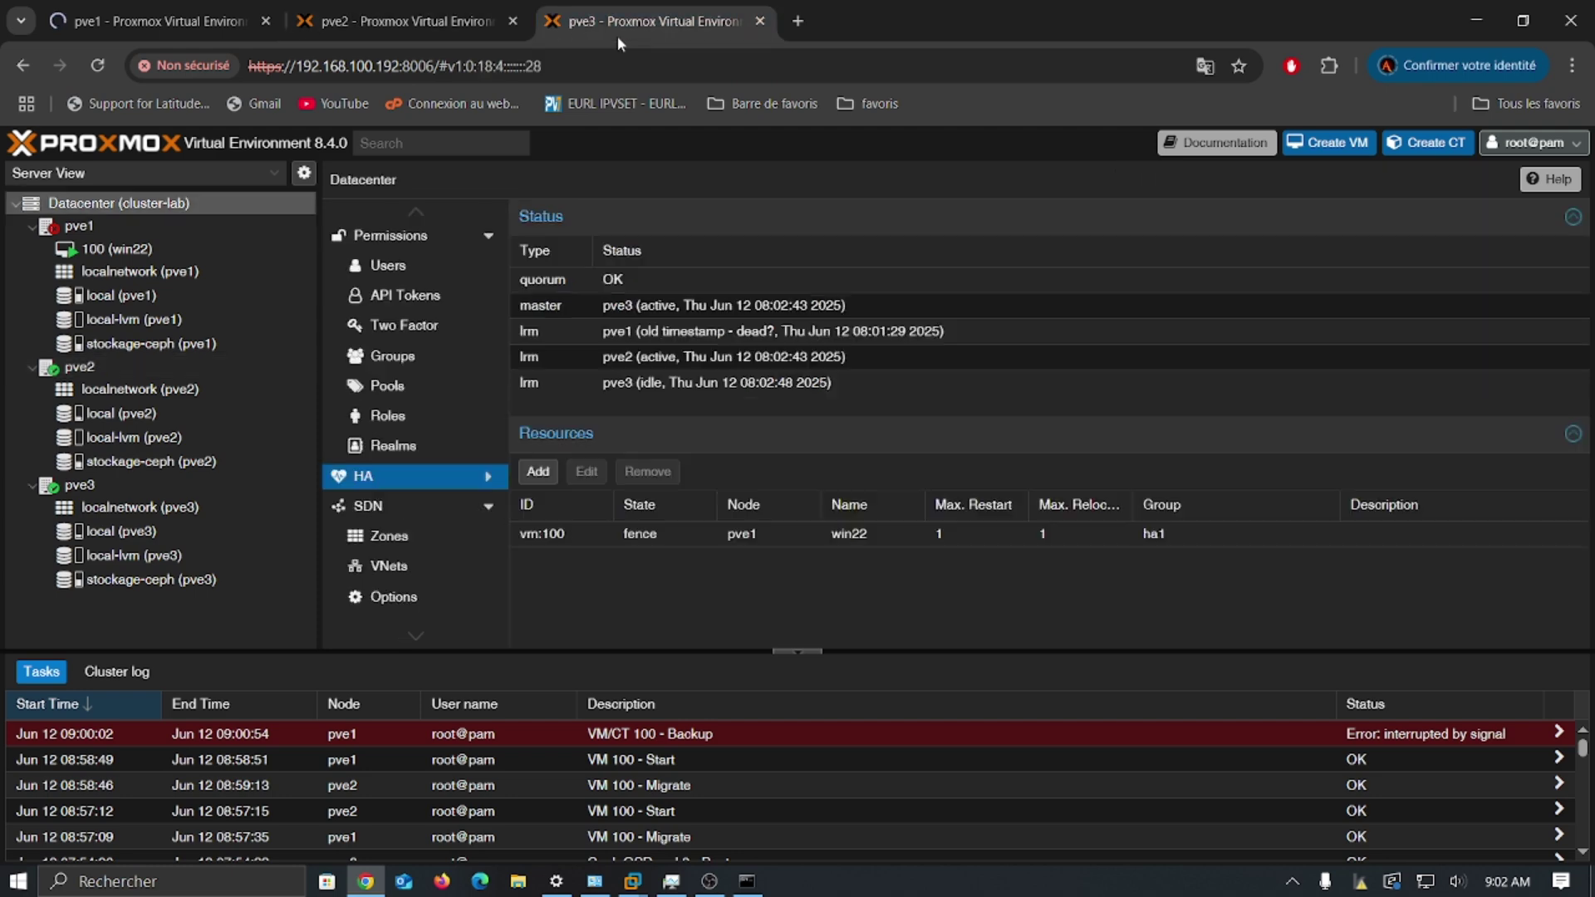
click(425, 28)
click(215, 21)
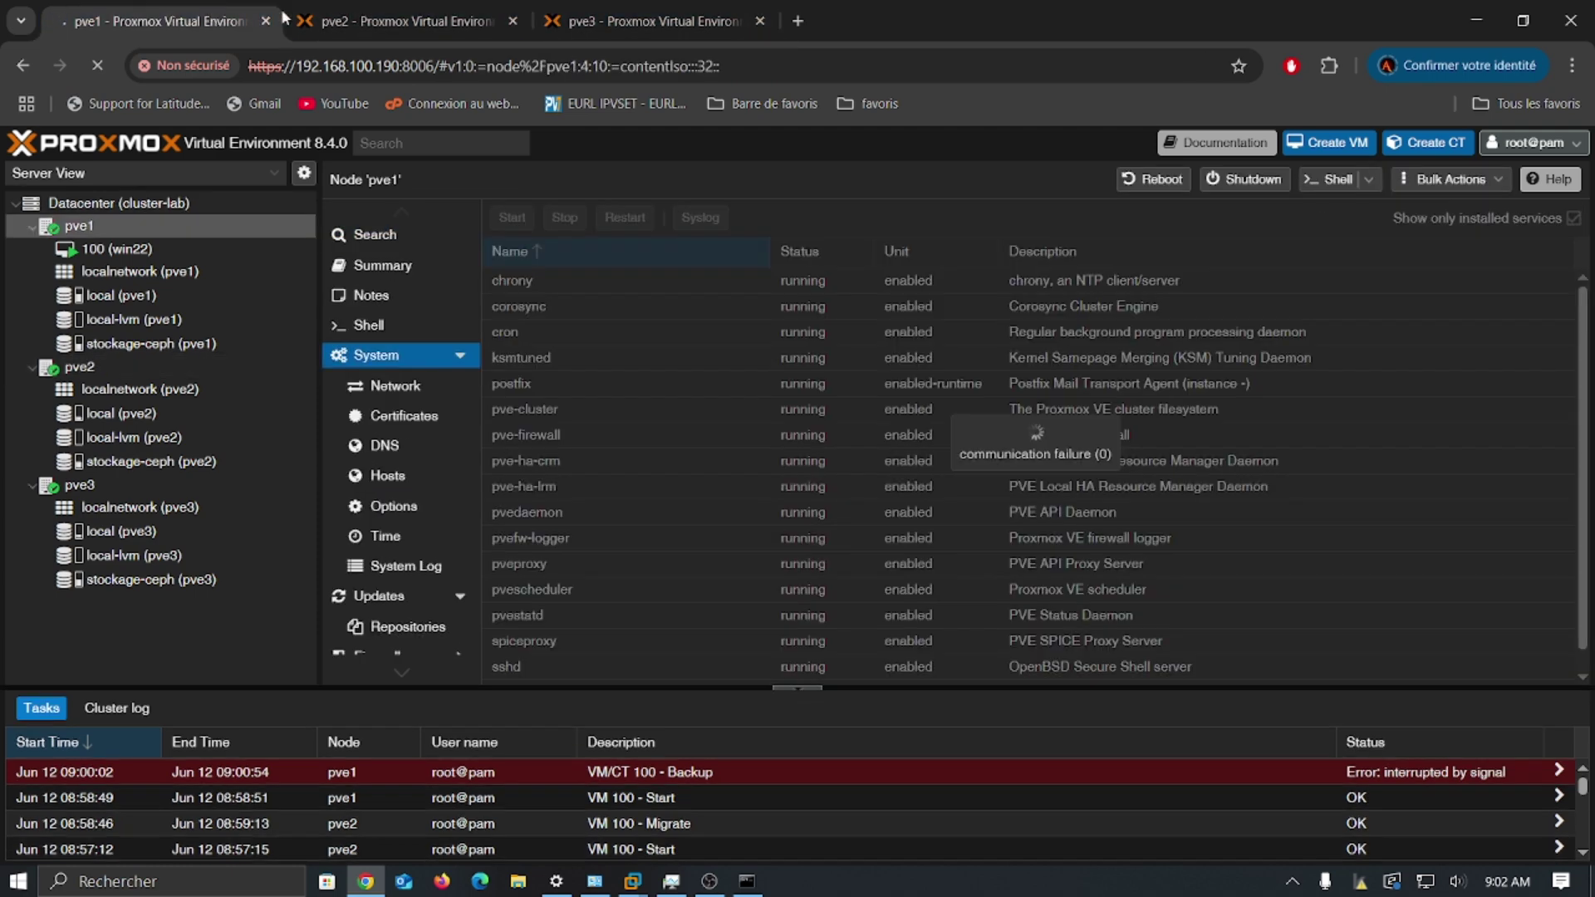
click(373, 29)
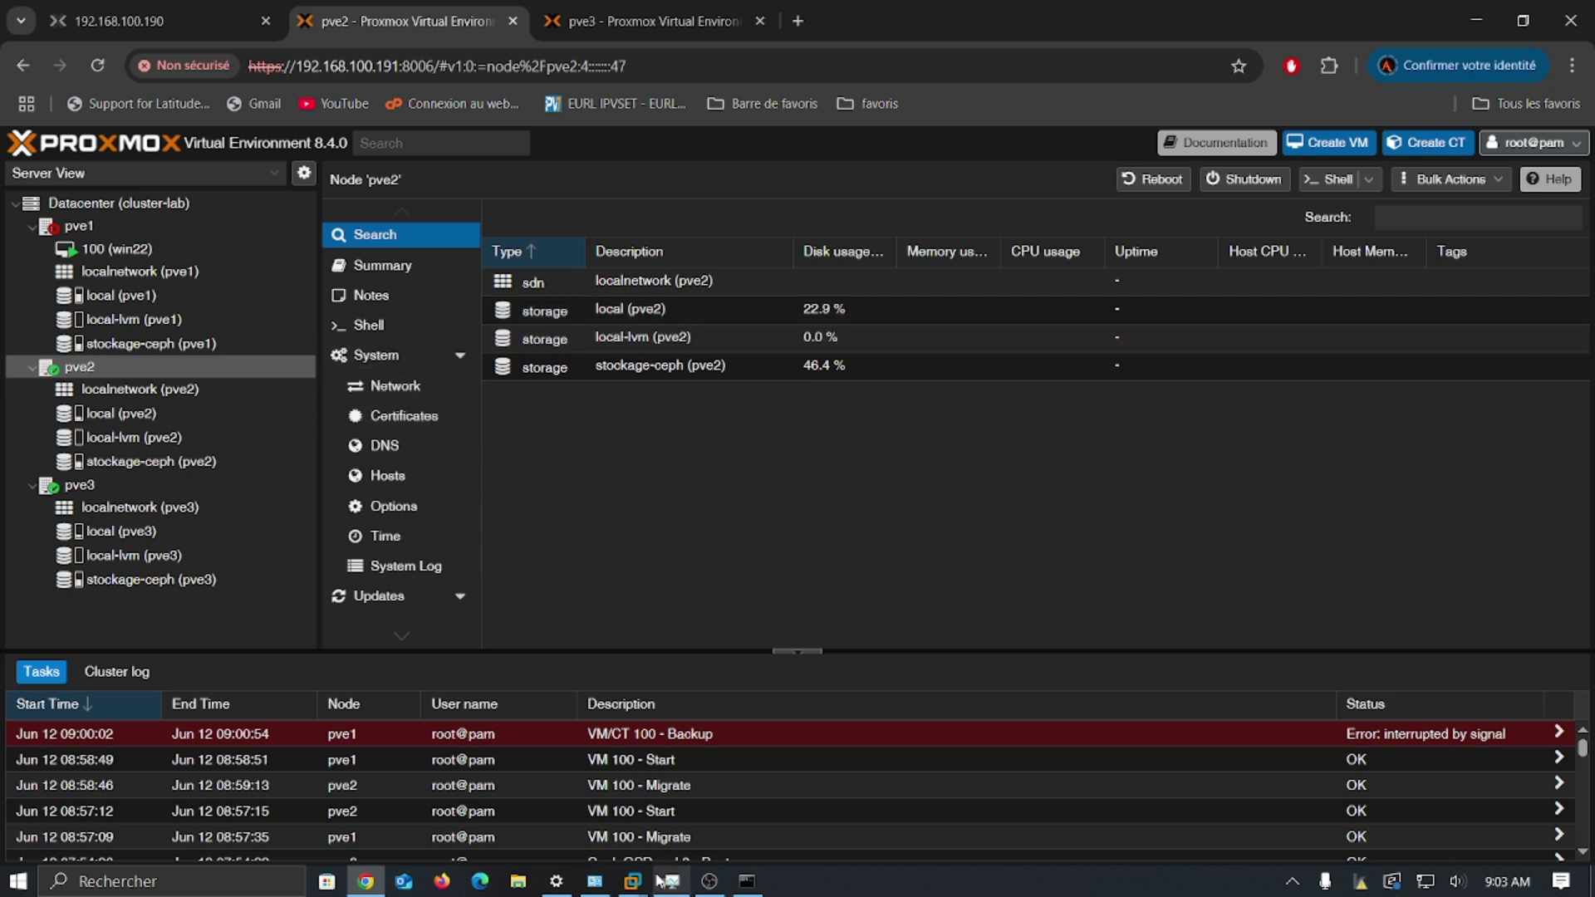
Step: Wait on pve2 until HA restarts VM 100 (win22) there and its Start task finishes OK
mouse_move(636, 884)
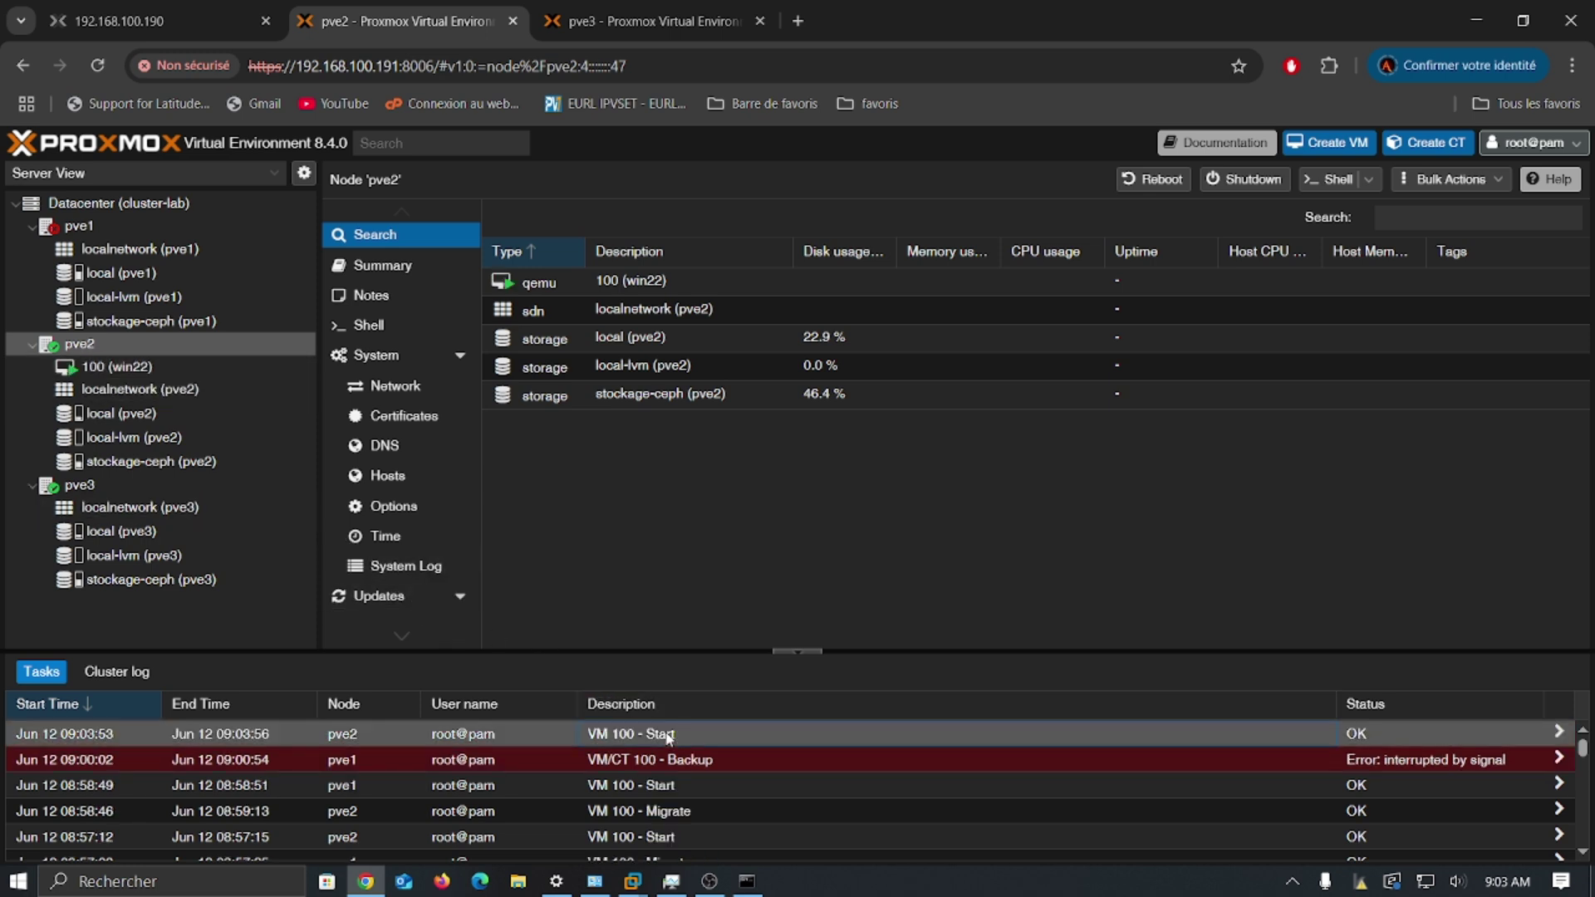
Step: Open VM 100's Summary under pve2 and confirm proxmox1 is powered off in VMware
click(171, 368)
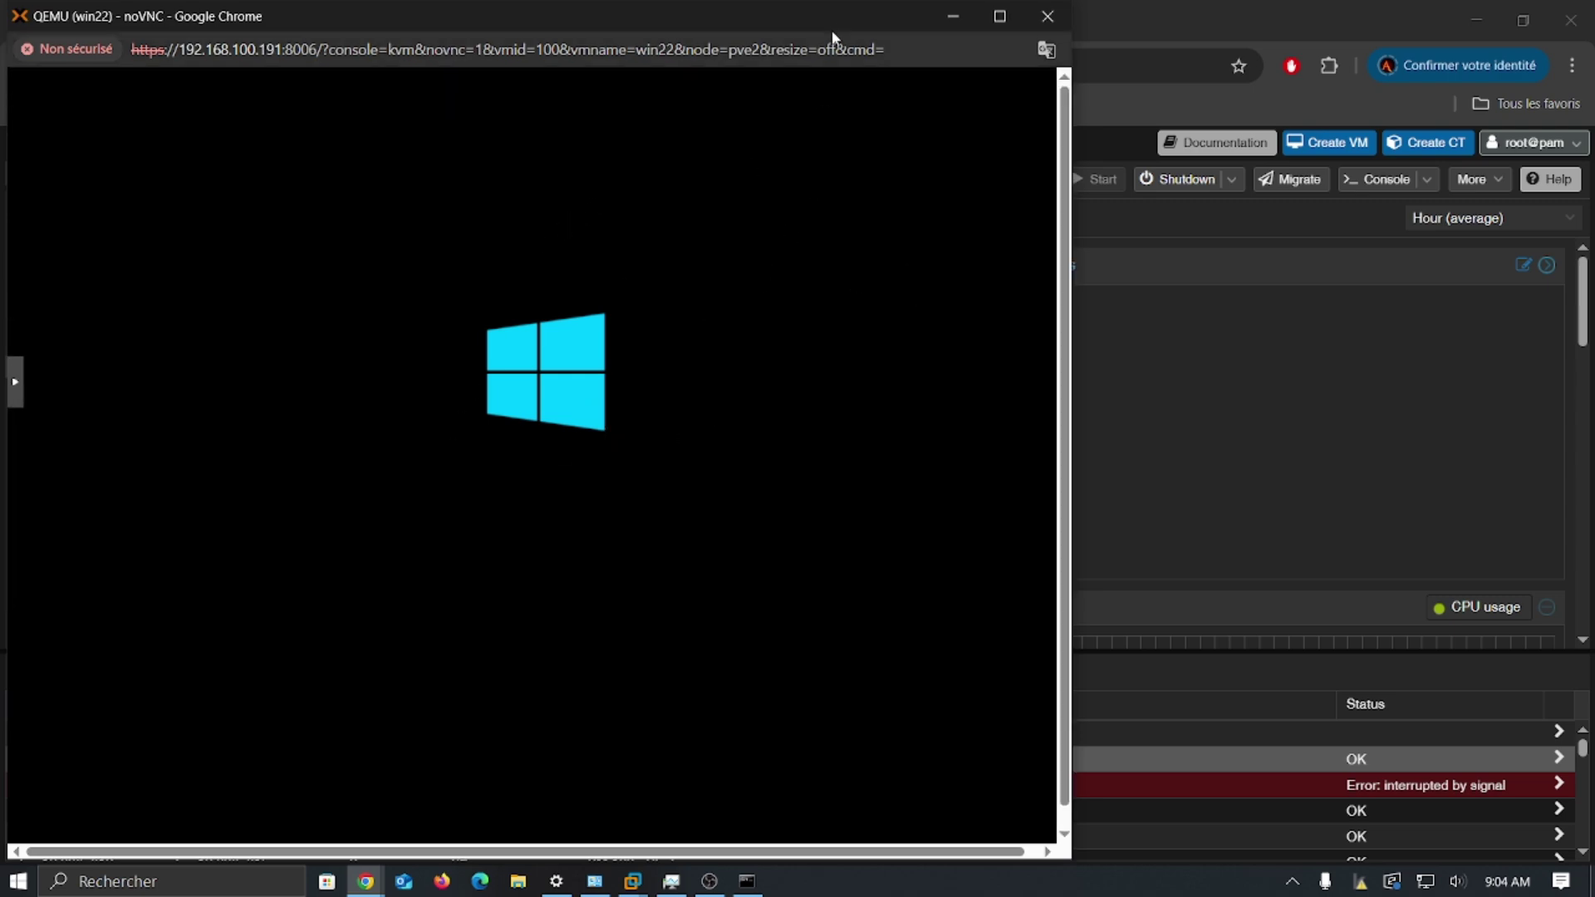
click(1048, 18)
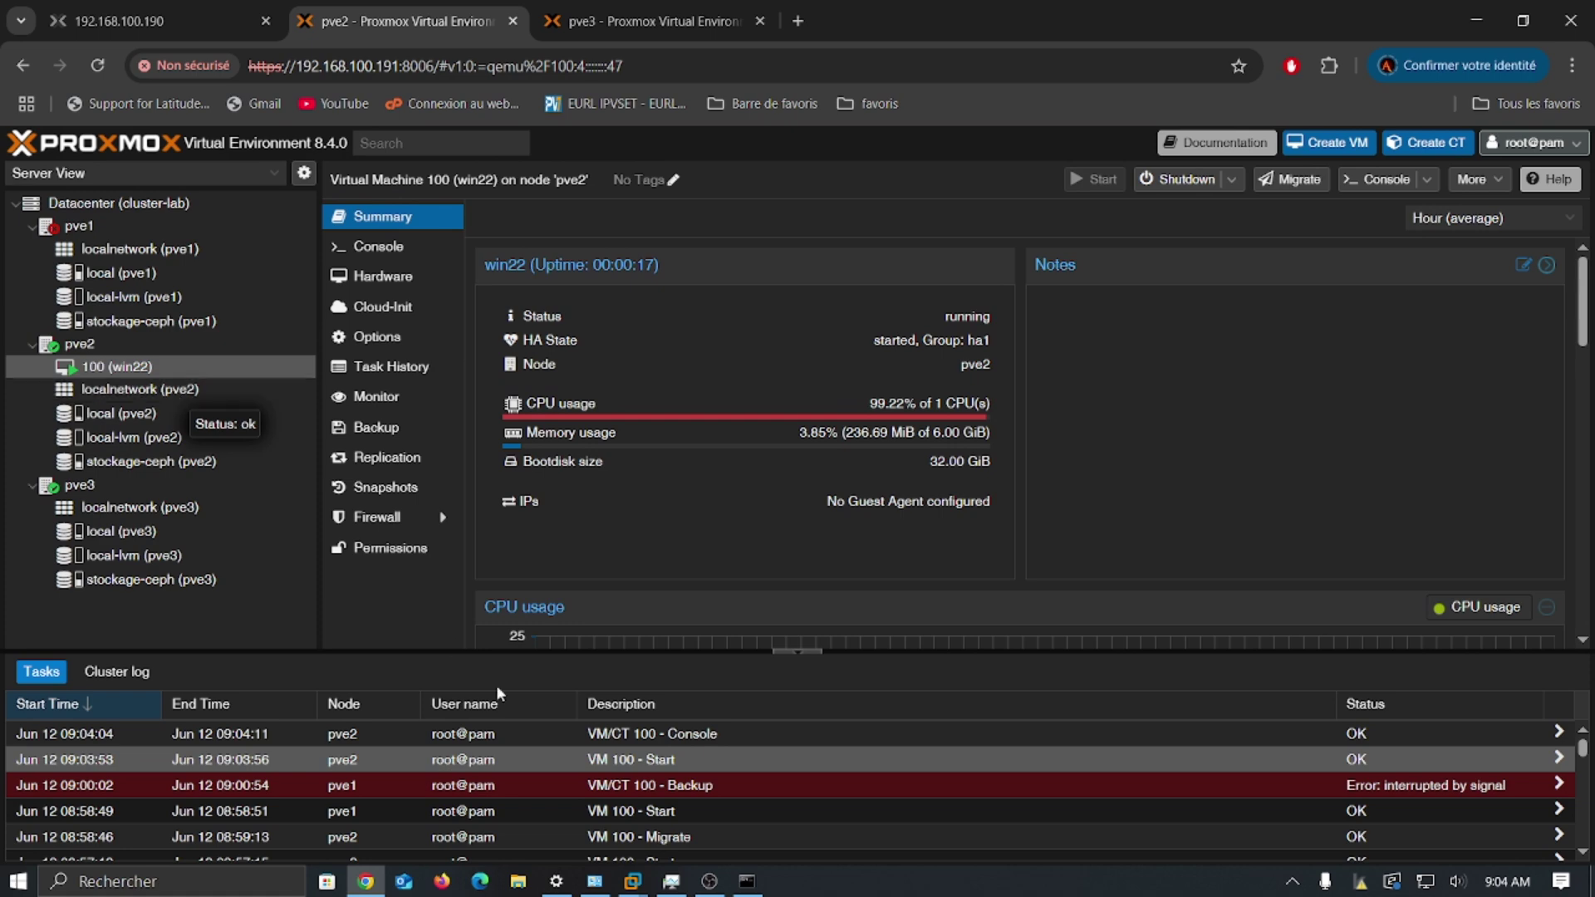
click(631, 881)
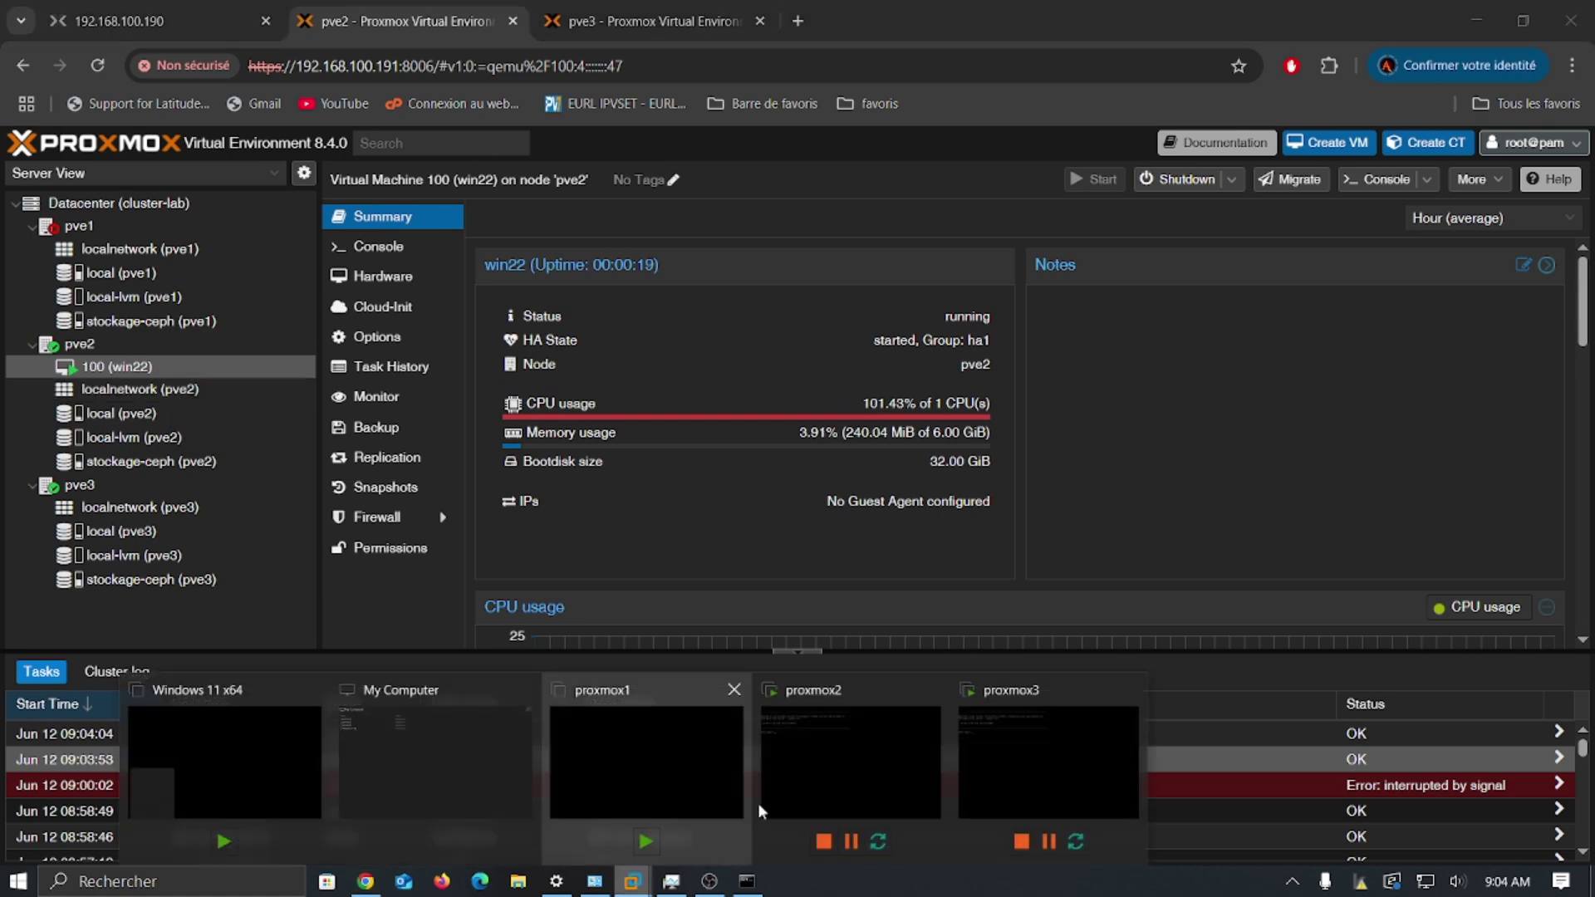
click(701, 771)
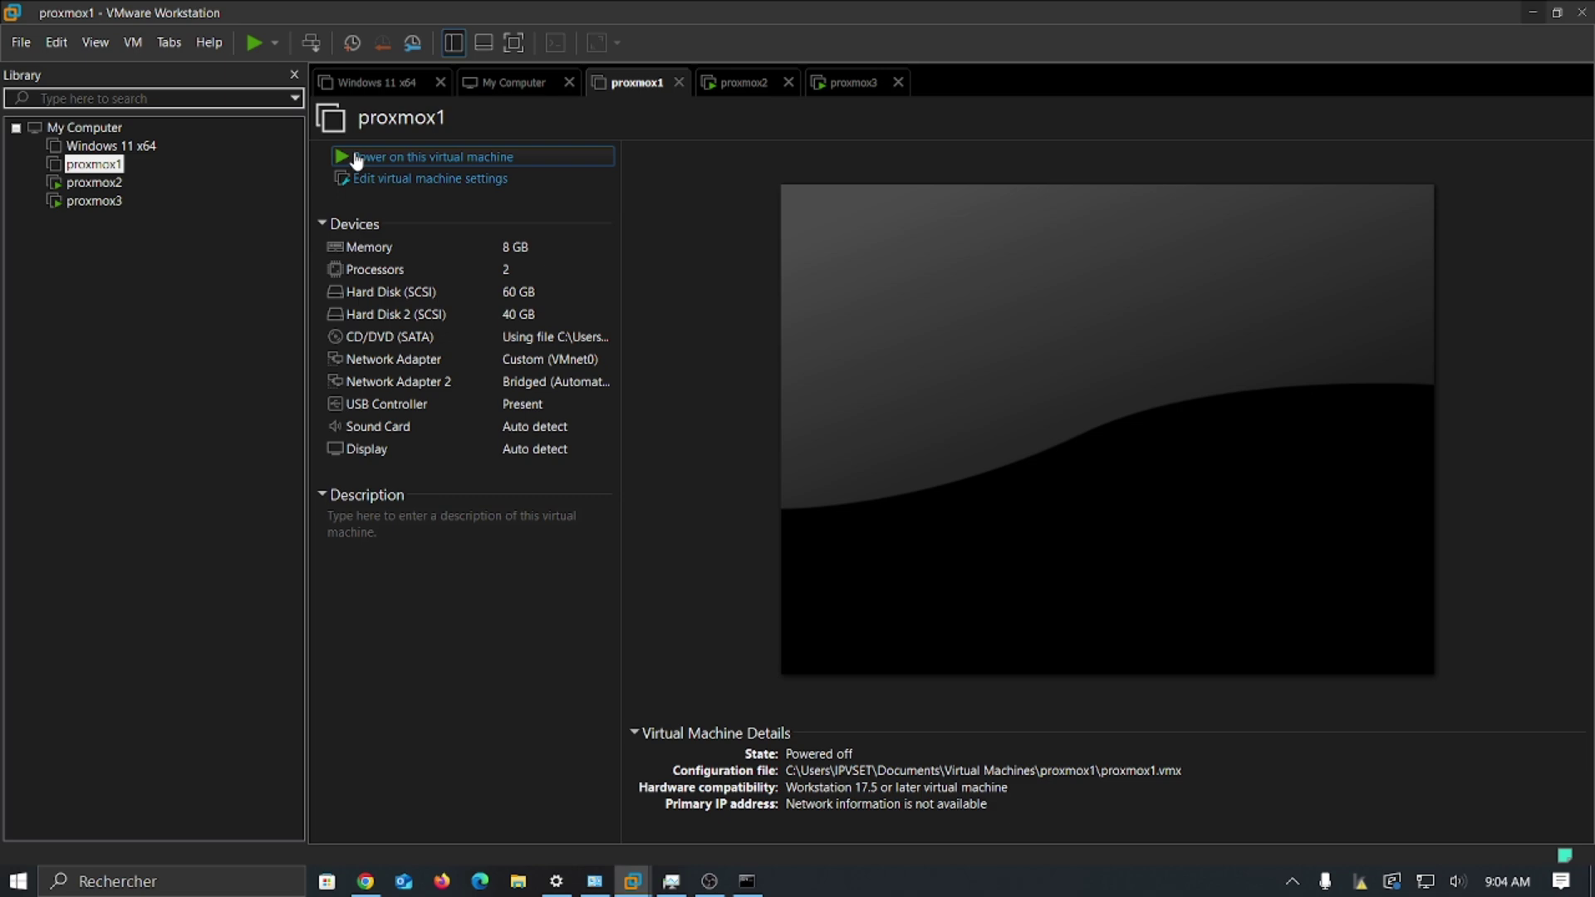
click(1533, 12)
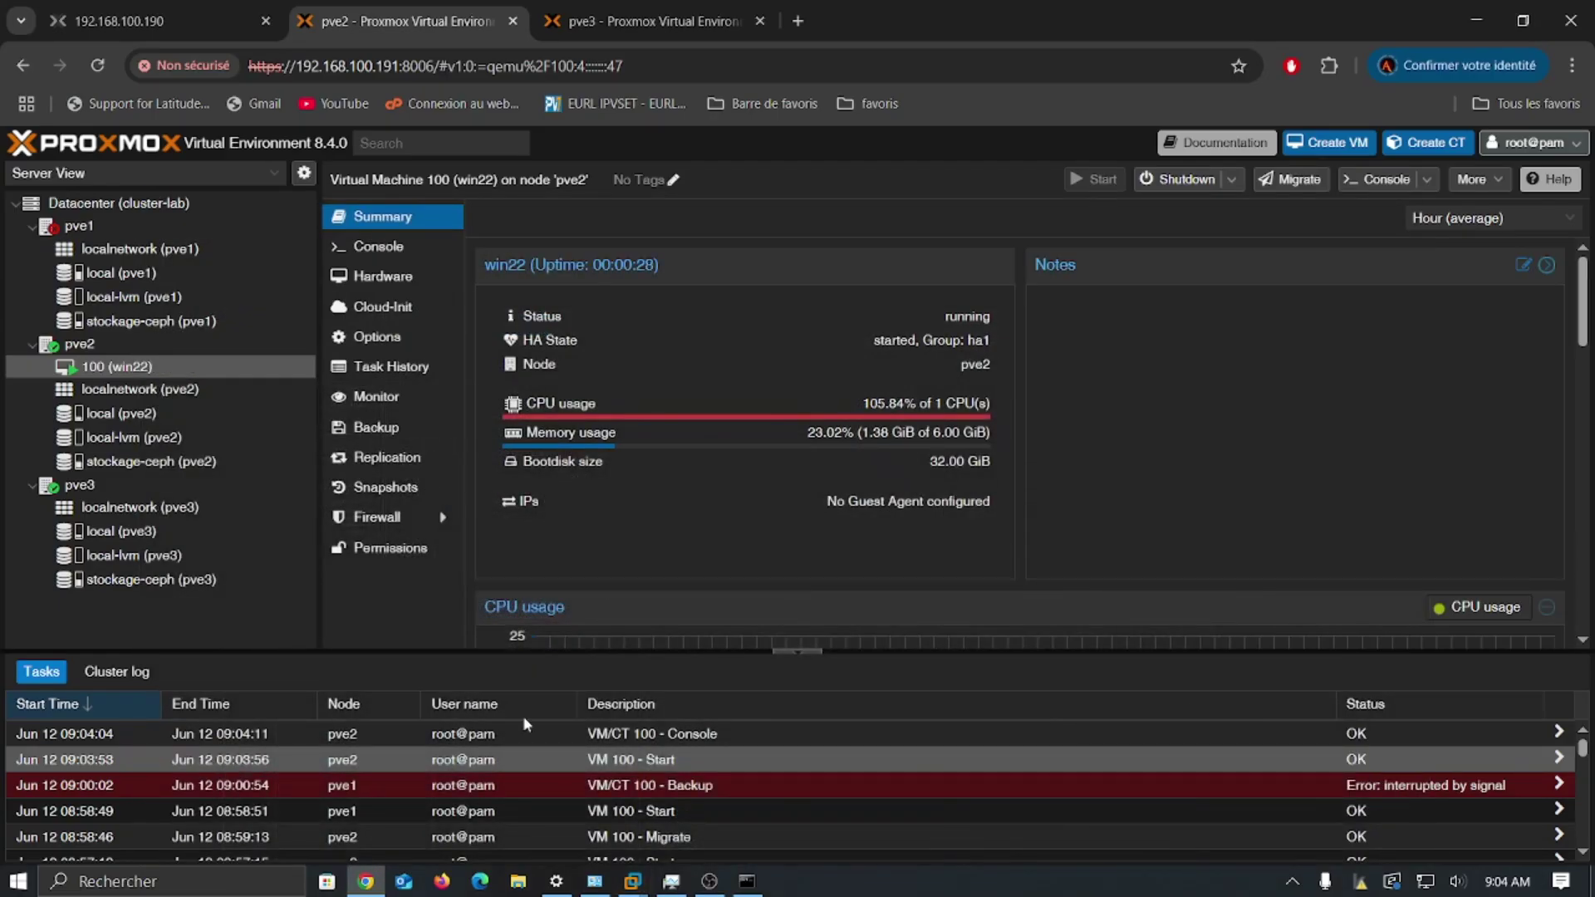
Step: View VM 100's console at the Windows lock screen, then bring VMware's proxmox1 forward
double_click(214, 367)
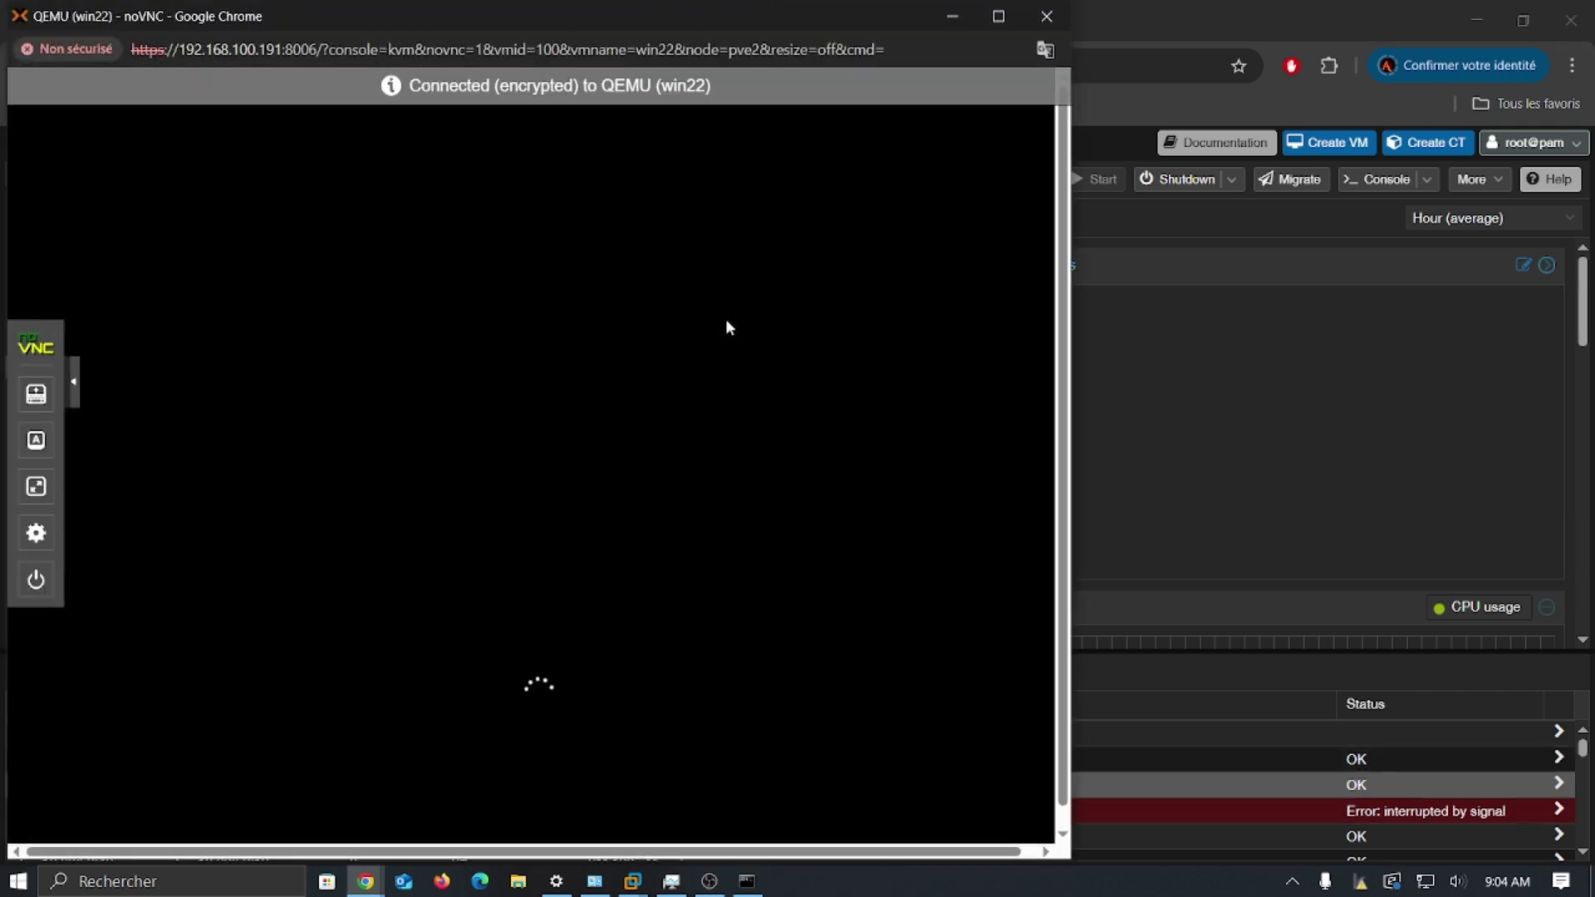
click(952, 24)
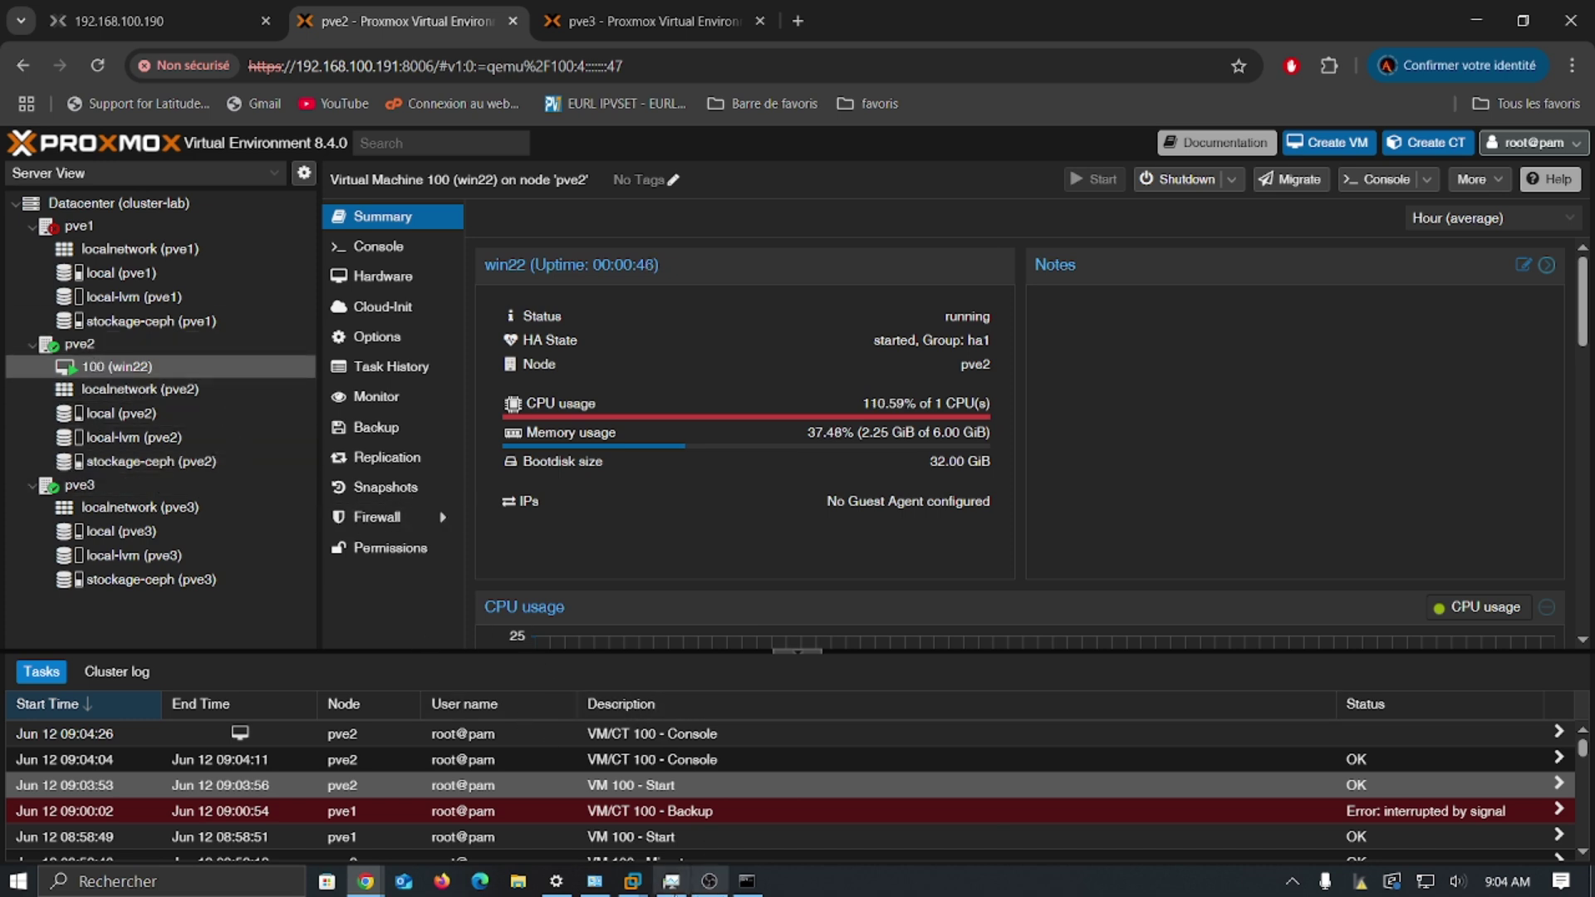
mouse_move(368, 879)
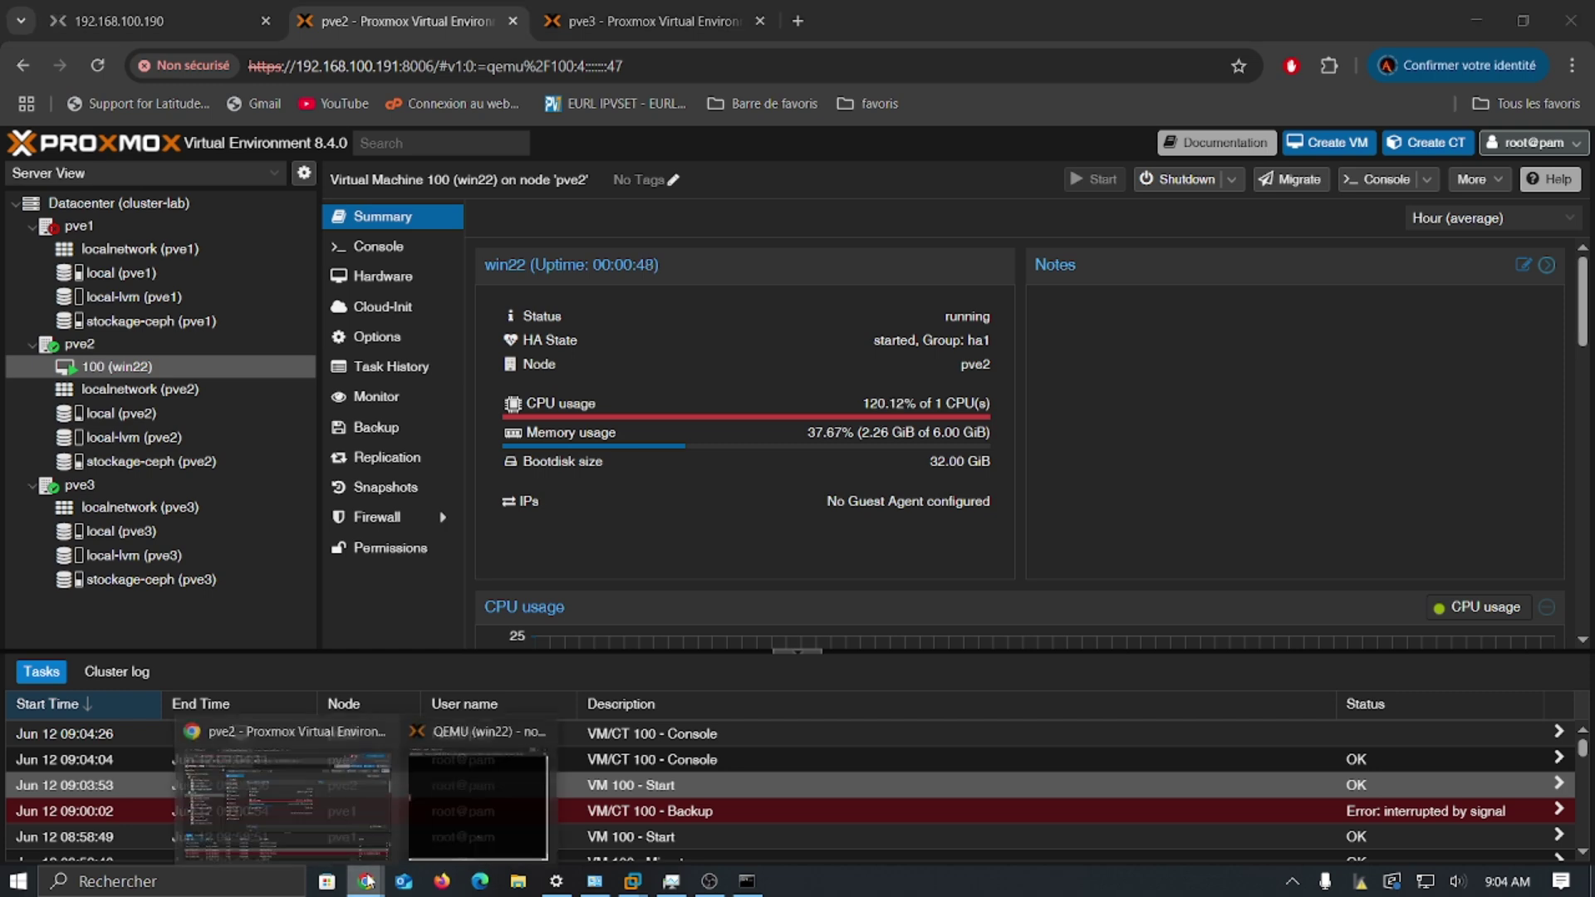
click(460, 795)
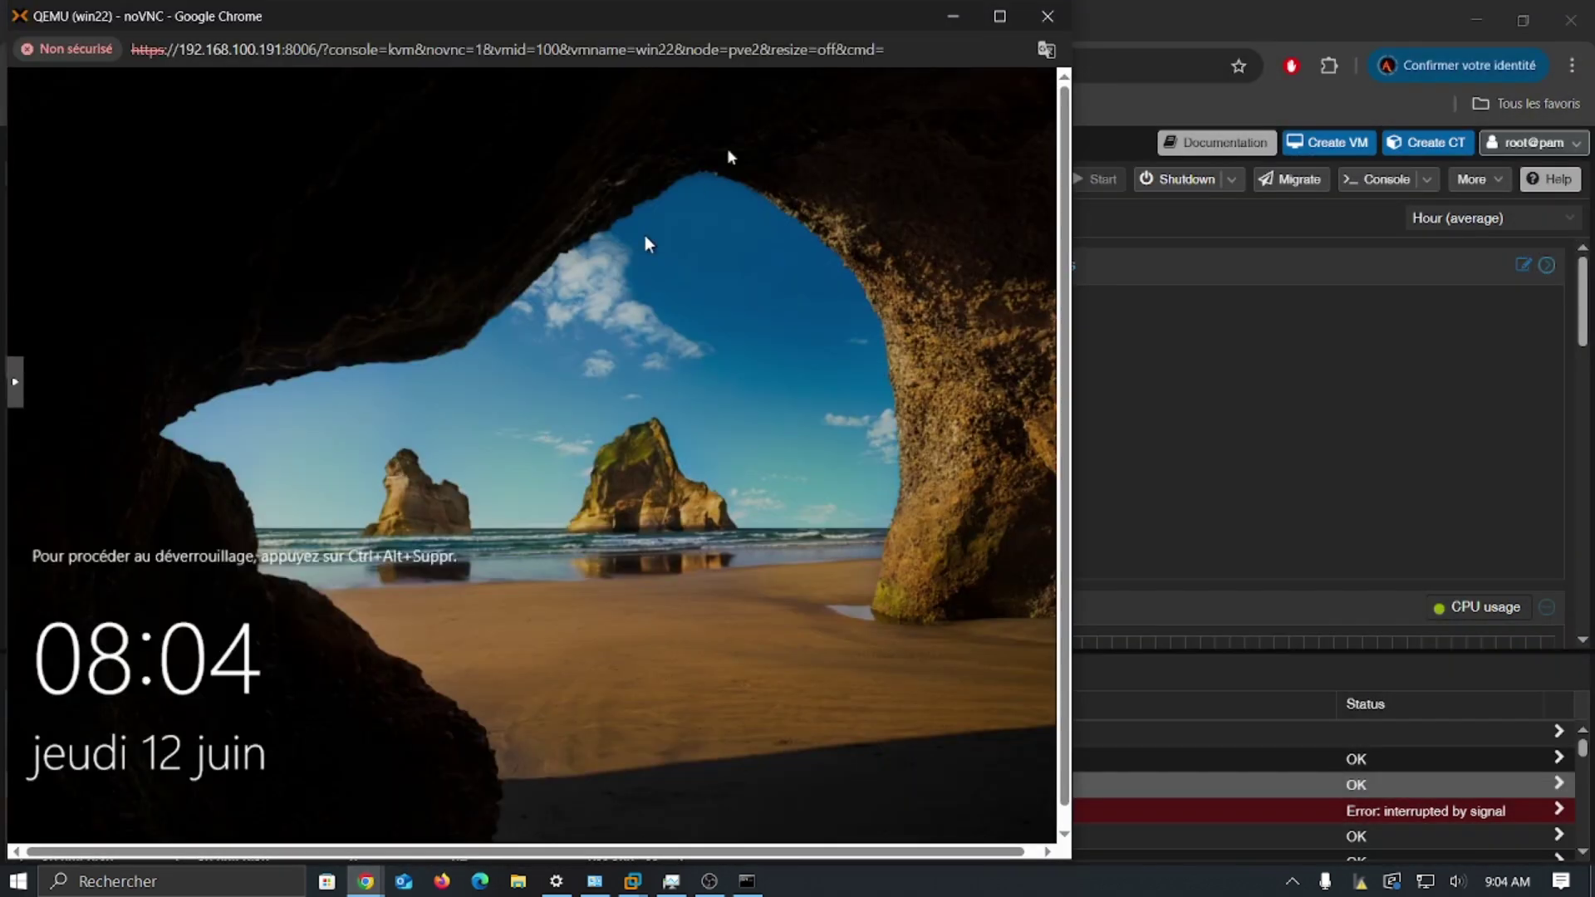
click(1000, 15)
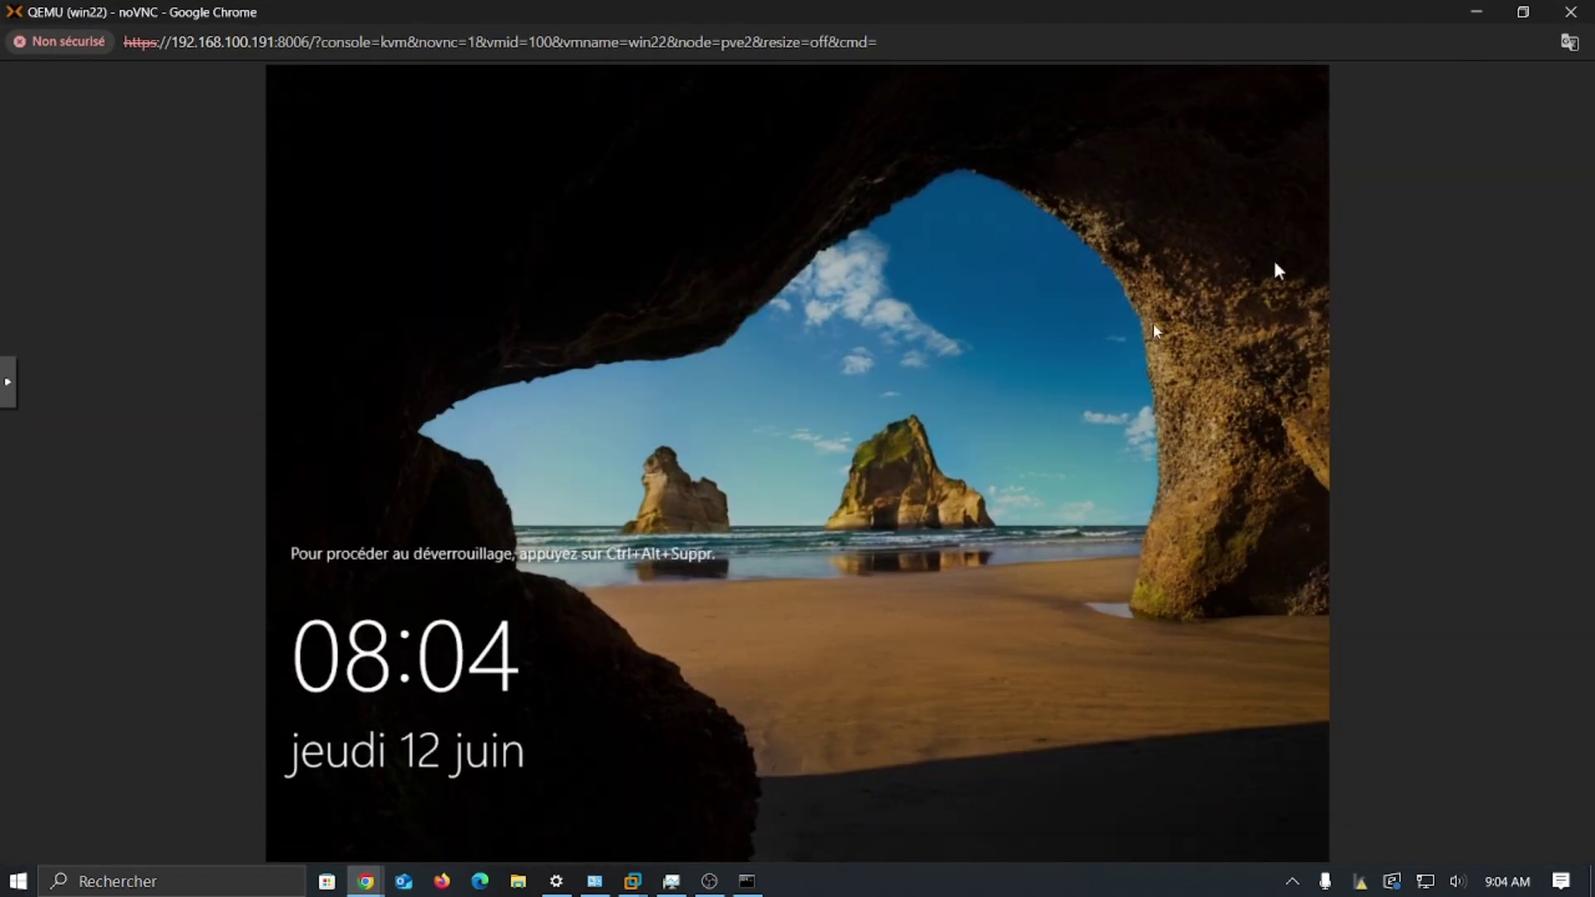
click(1574, 14)
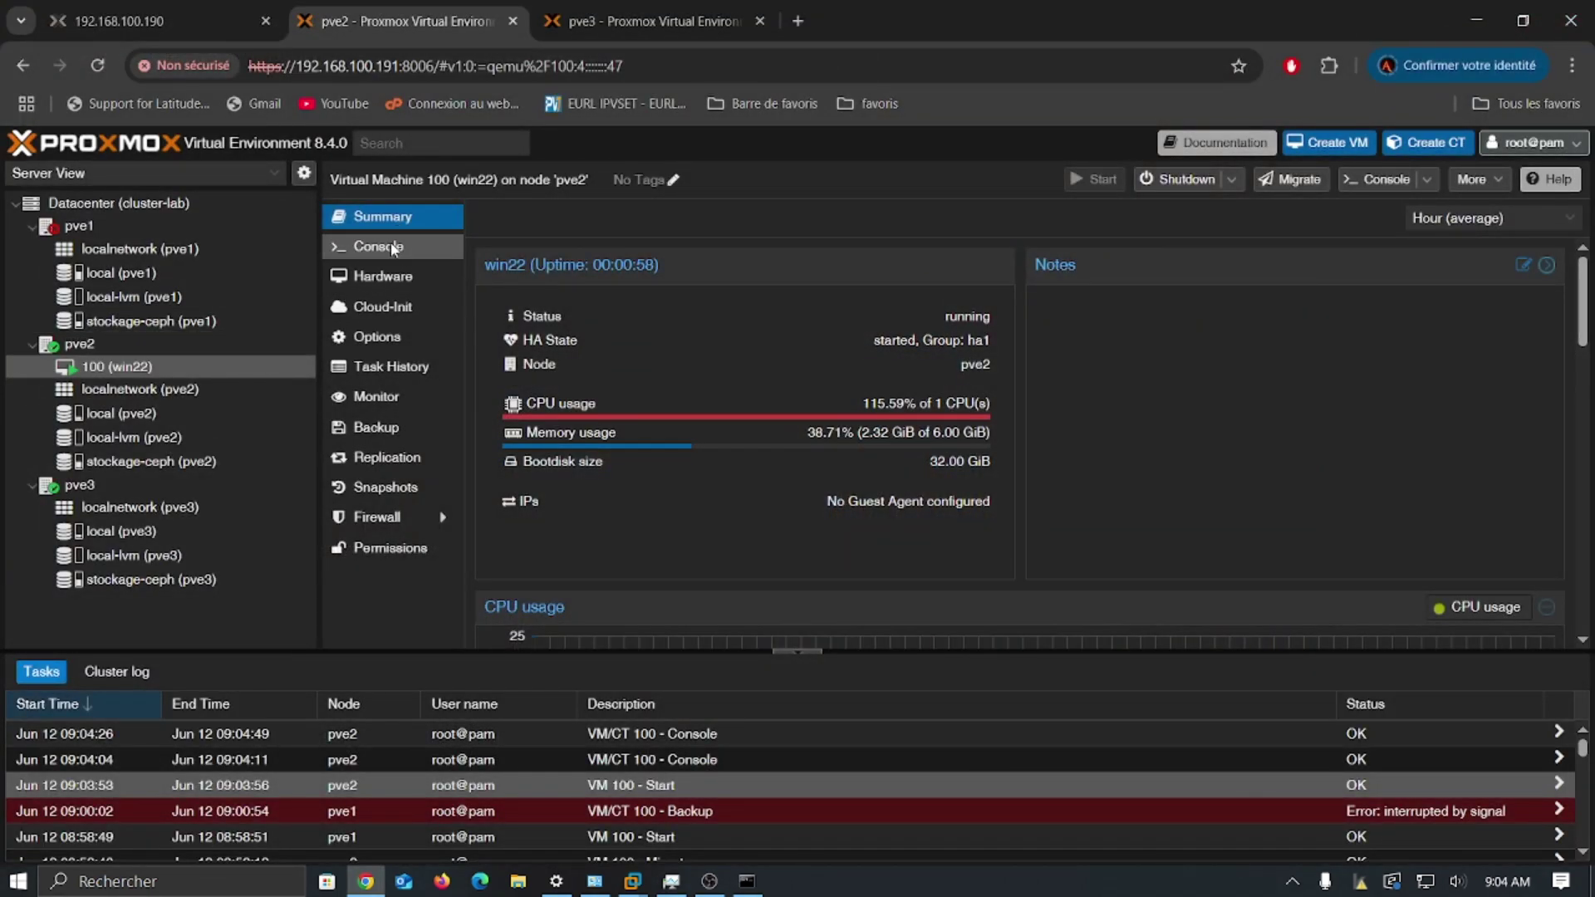
click(392, 248)
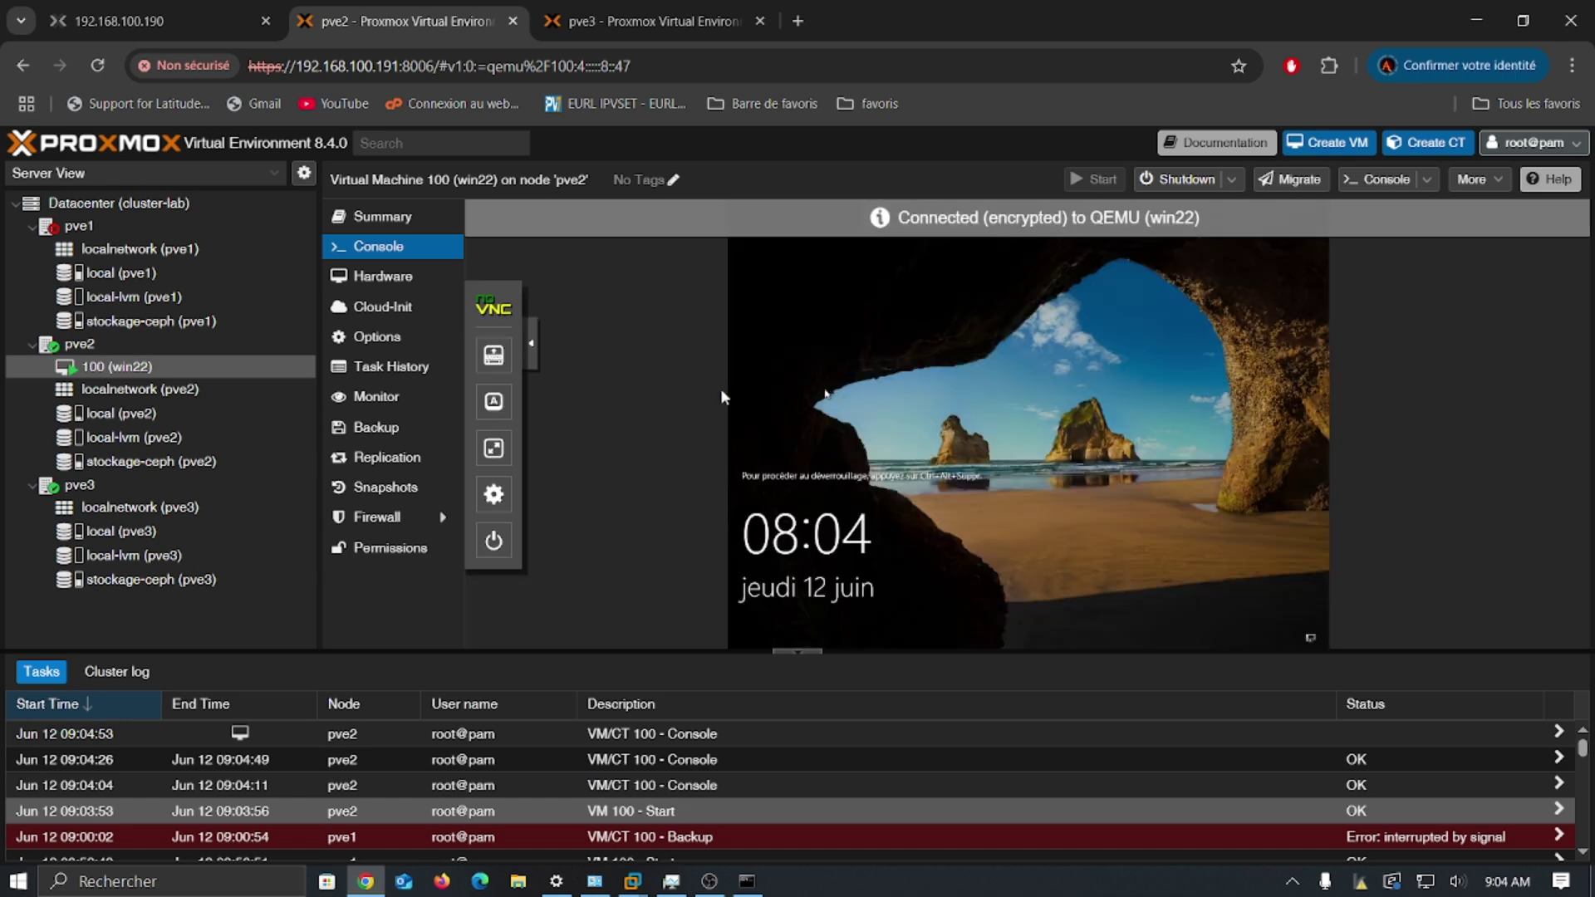
click(632, 883)
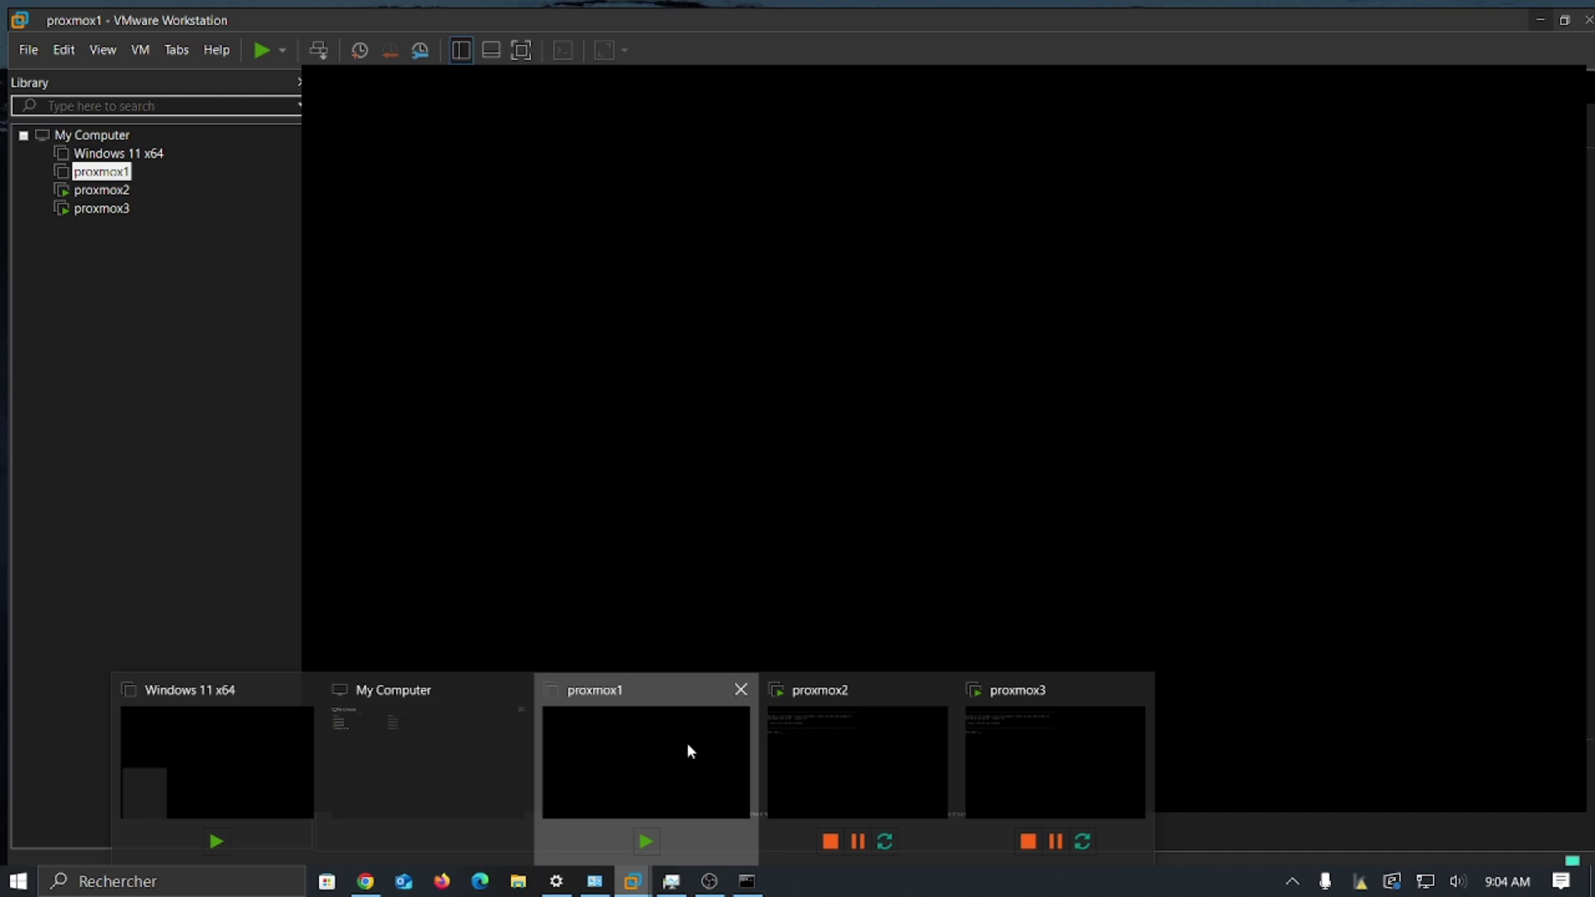
Step: Power the proxmox1 virtual machine back on in VMware Workstation and minimize VMware
click(686, 743)
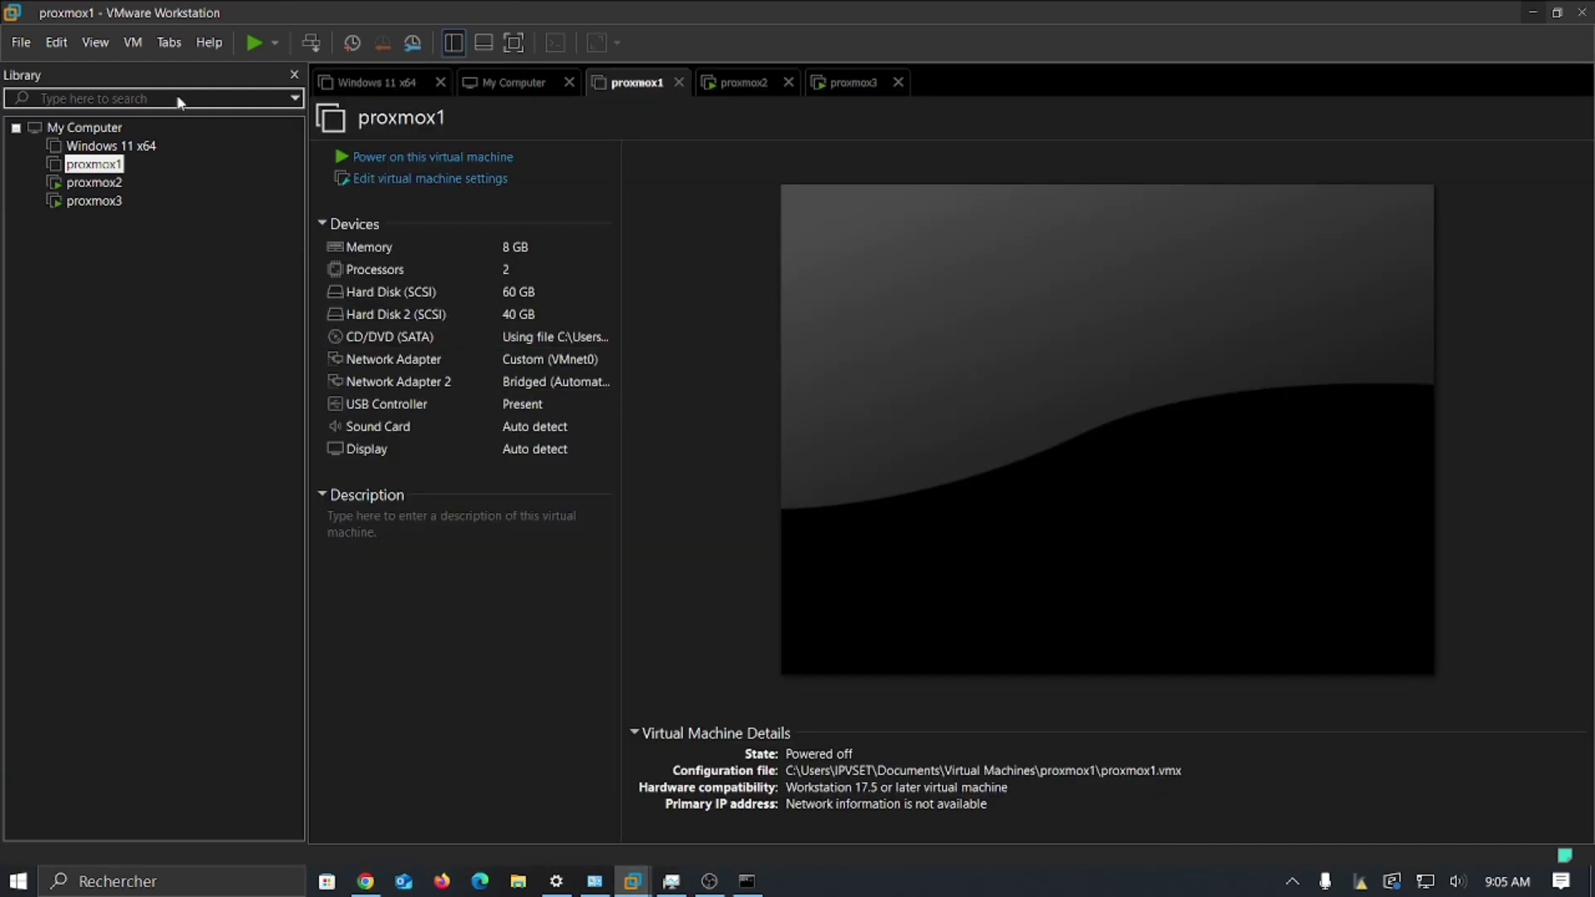
click(359, 158)
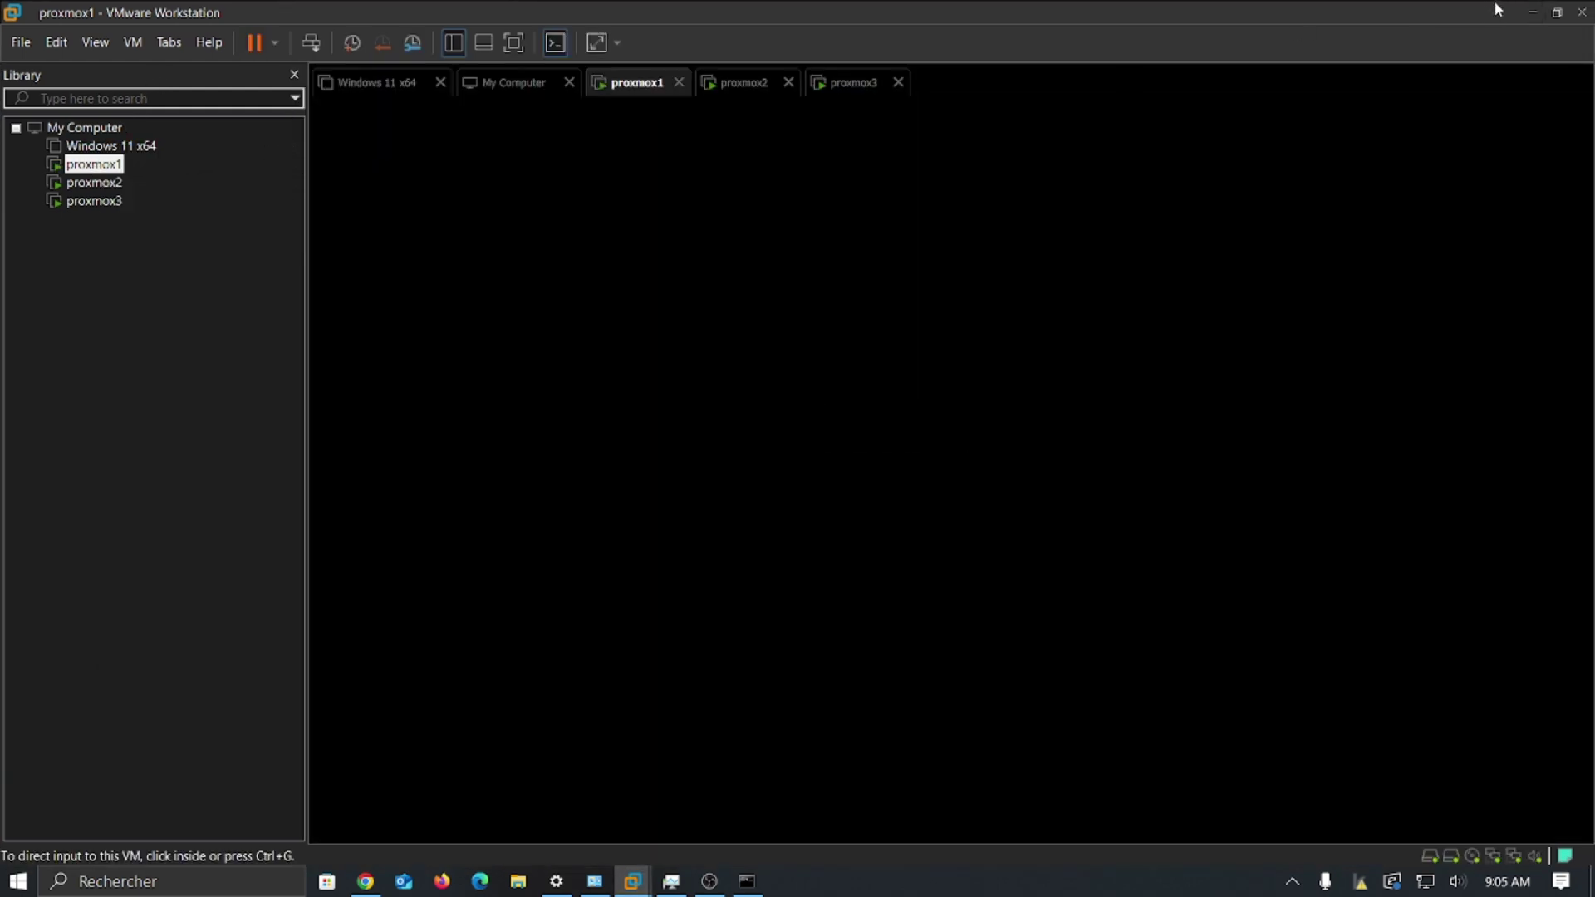
click(1533, 12)
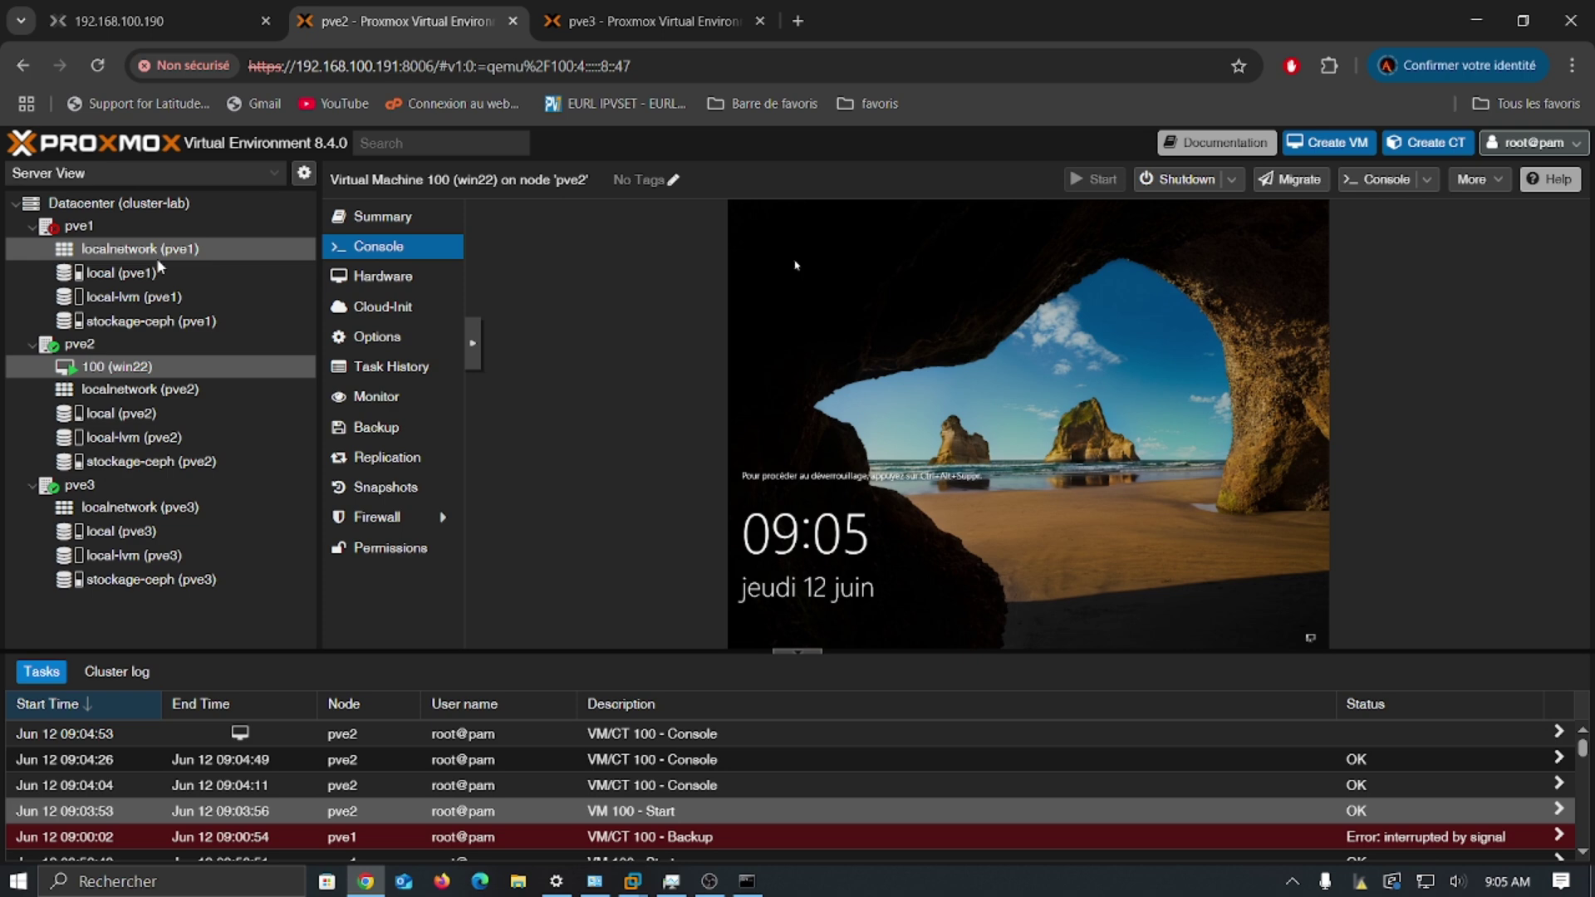
Step: Expand the noVNC control sidebar beside VM 100's Windows lock screen
click(474, 337)
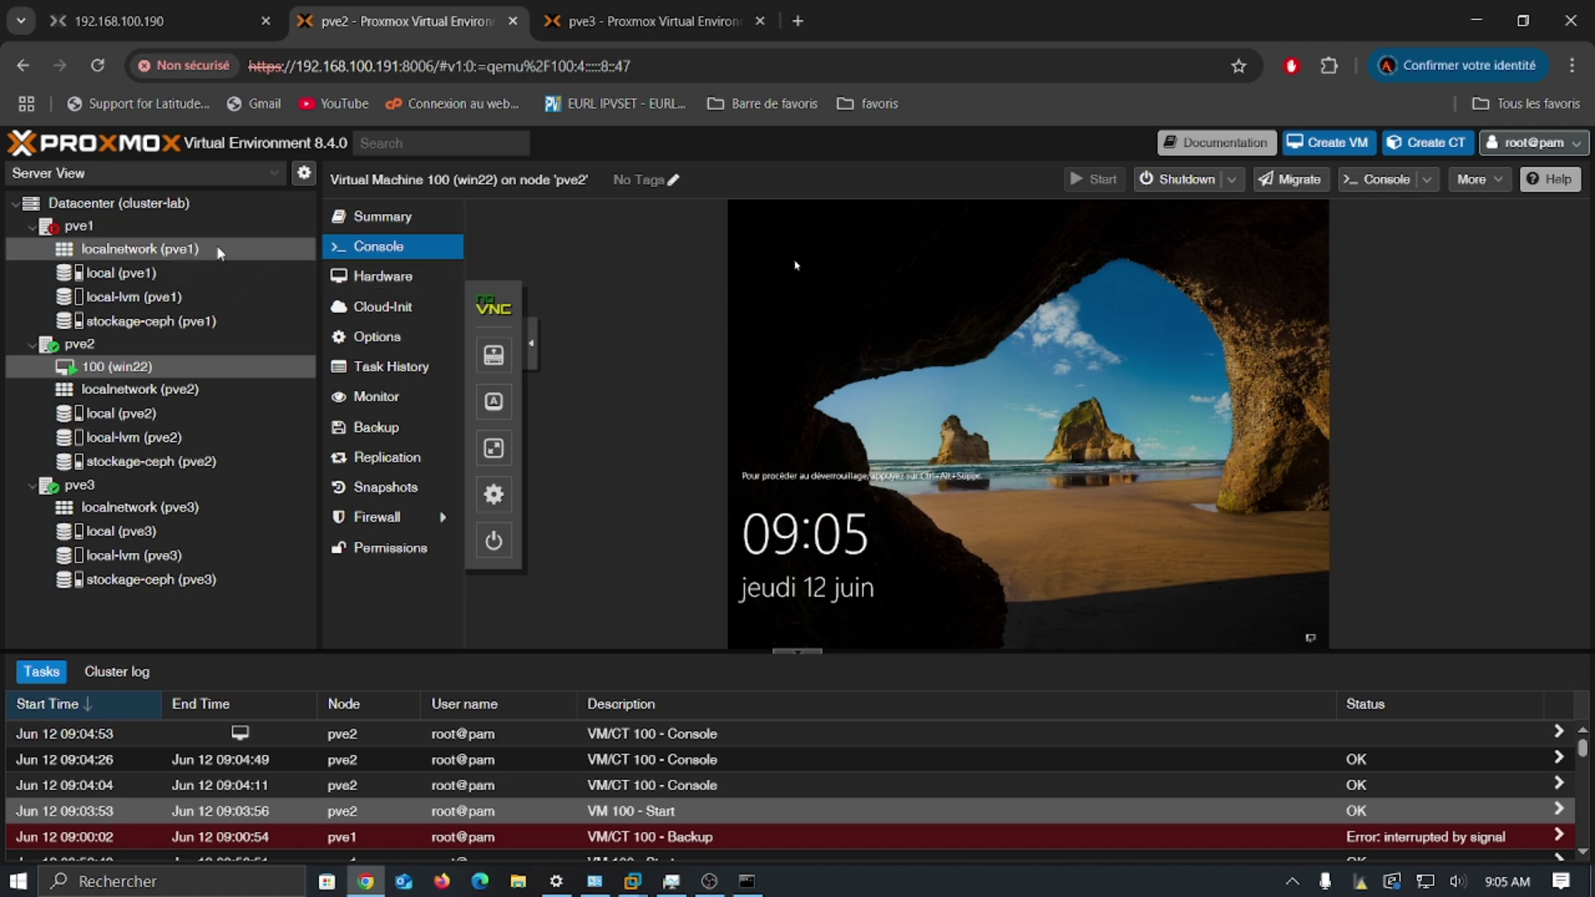
Step: Confirm proxmox1 reached the pve1 login prompt and pve1's web interface loads again
click(189, 18)
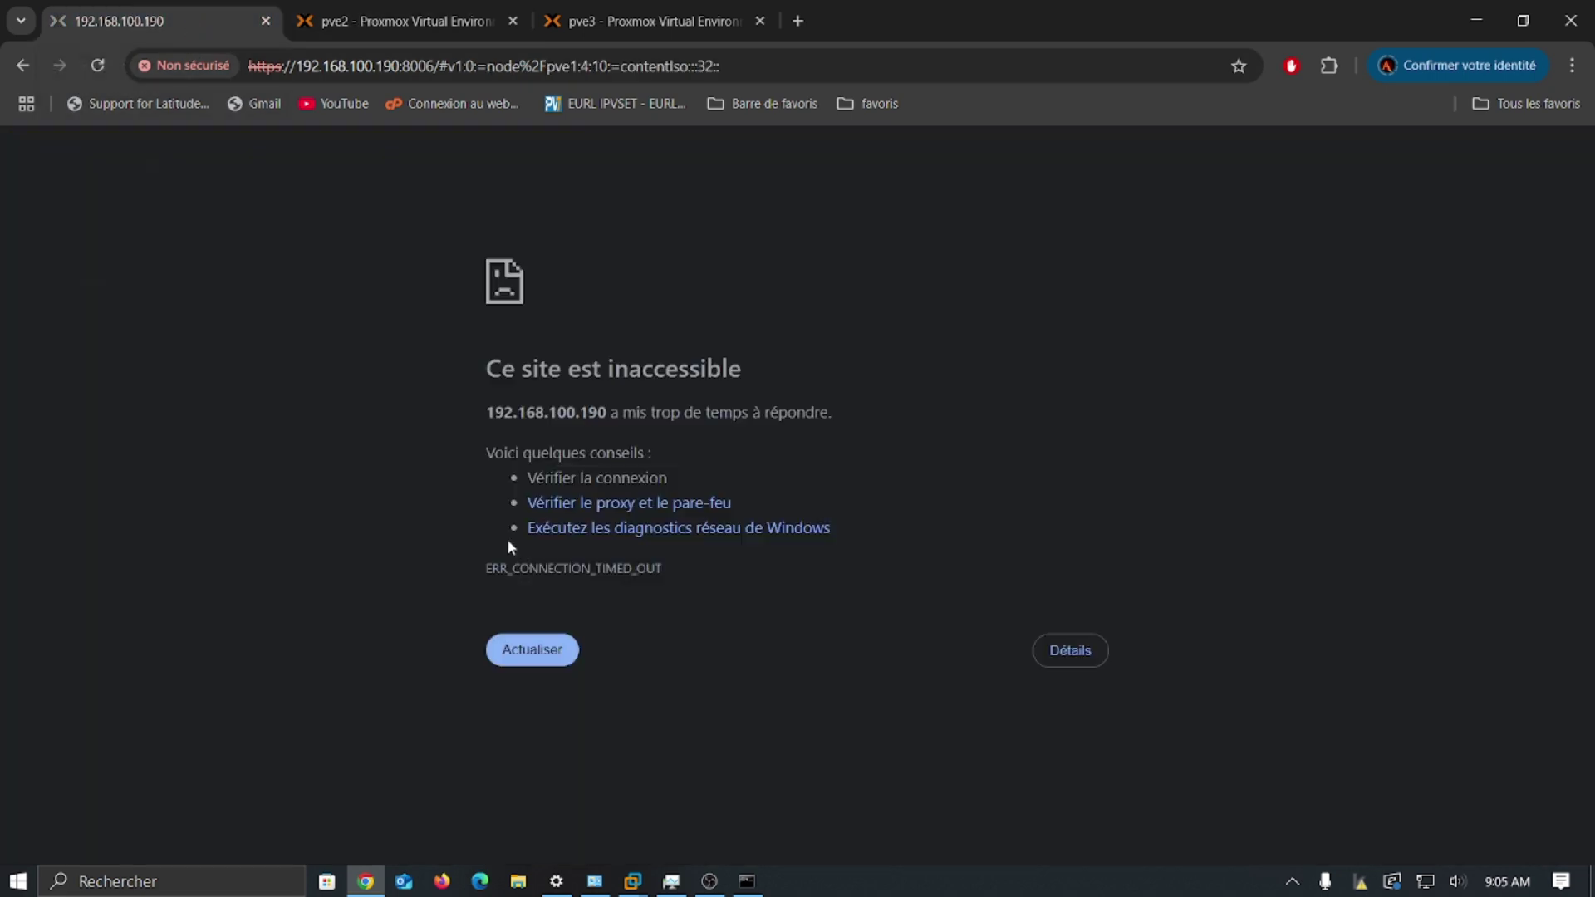
mouse_move(632, 881)
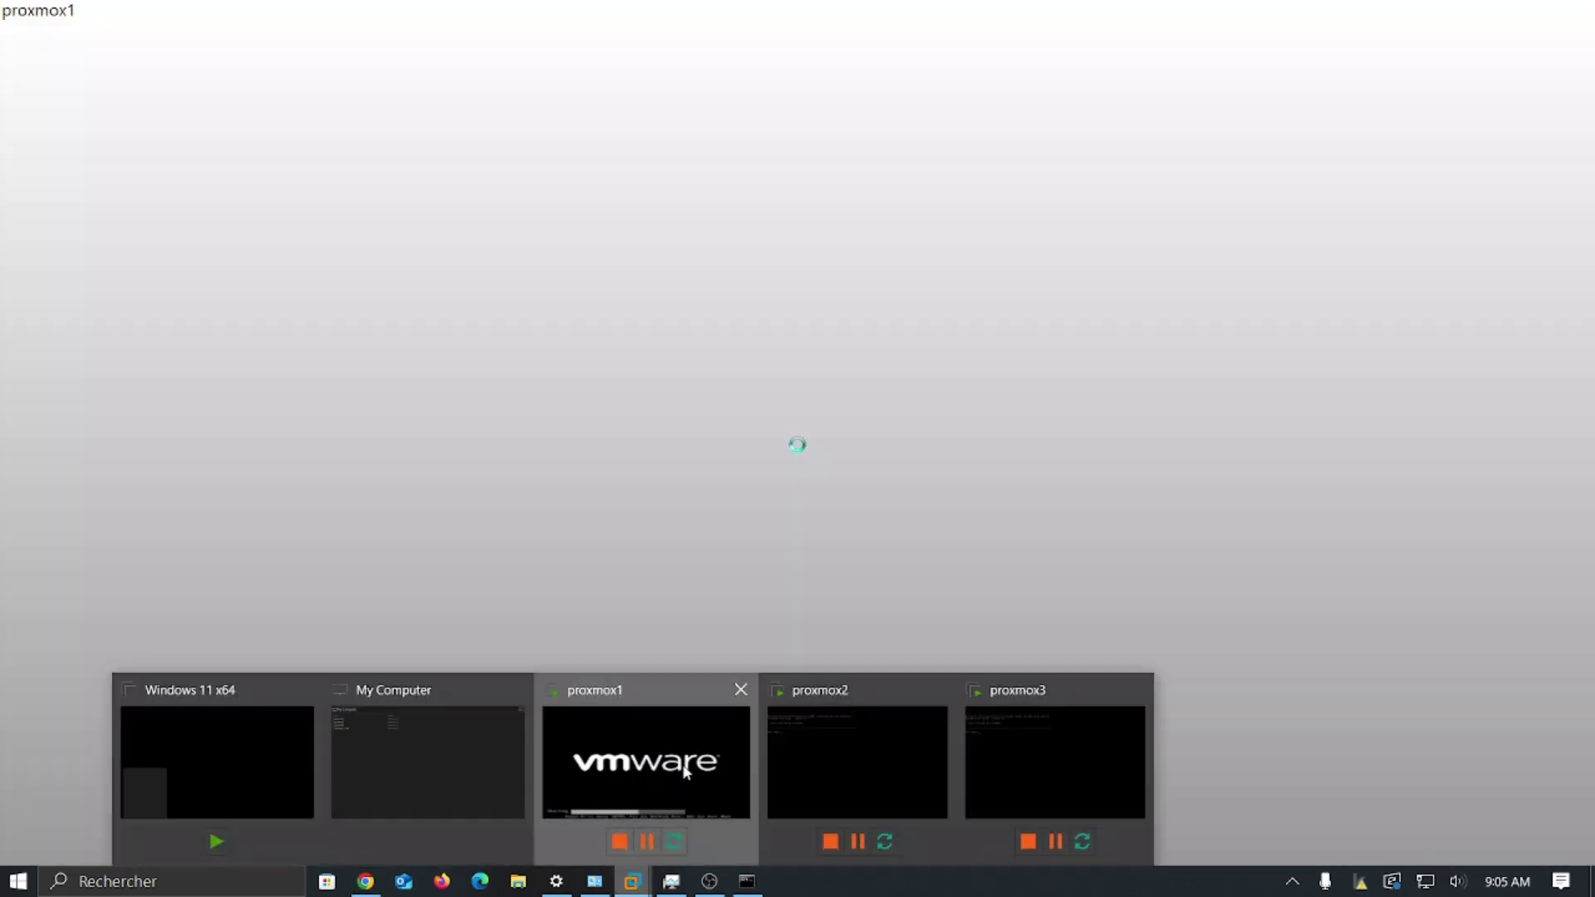
click(723, 752)
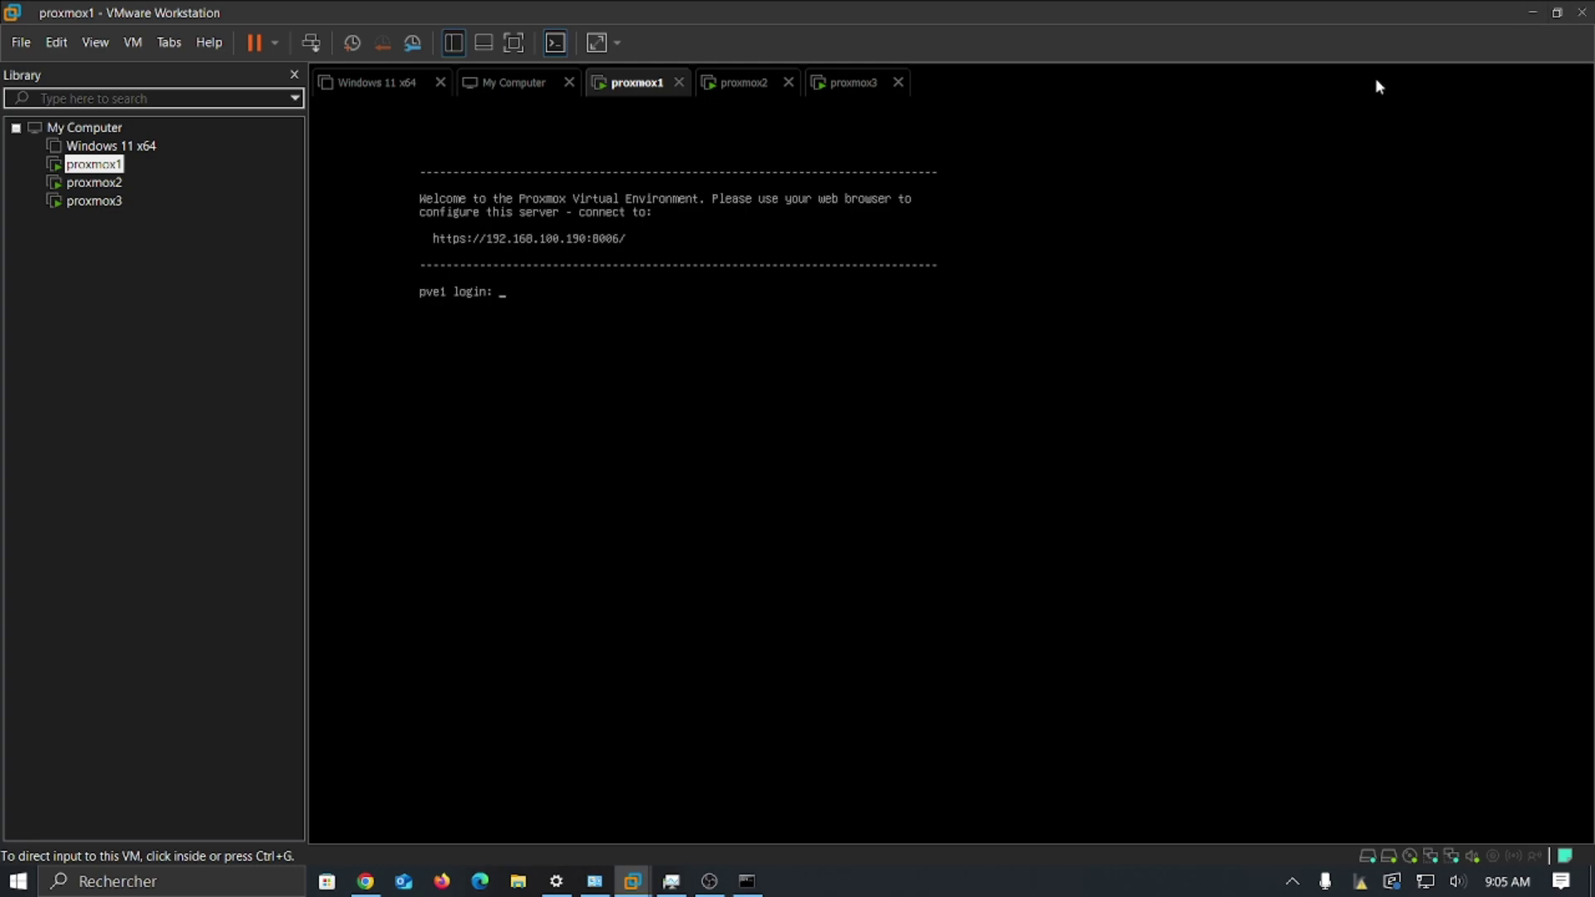
click(1533, 14)
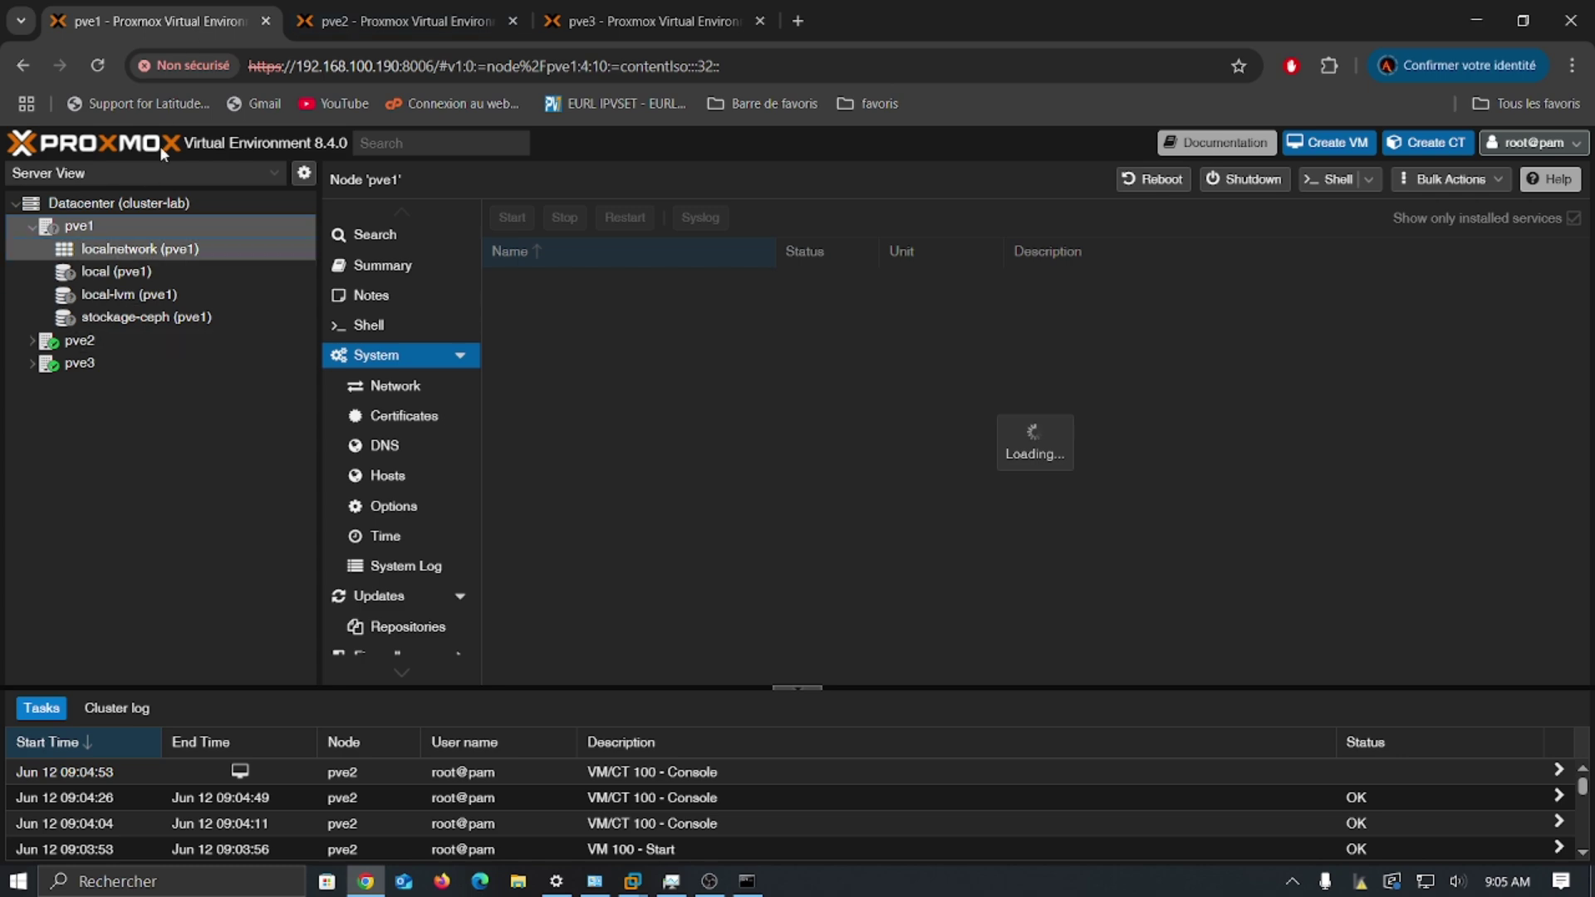
Step: From pve2's interface, open the Datacenter HA status page with pve1 shown online
click(352, 20)
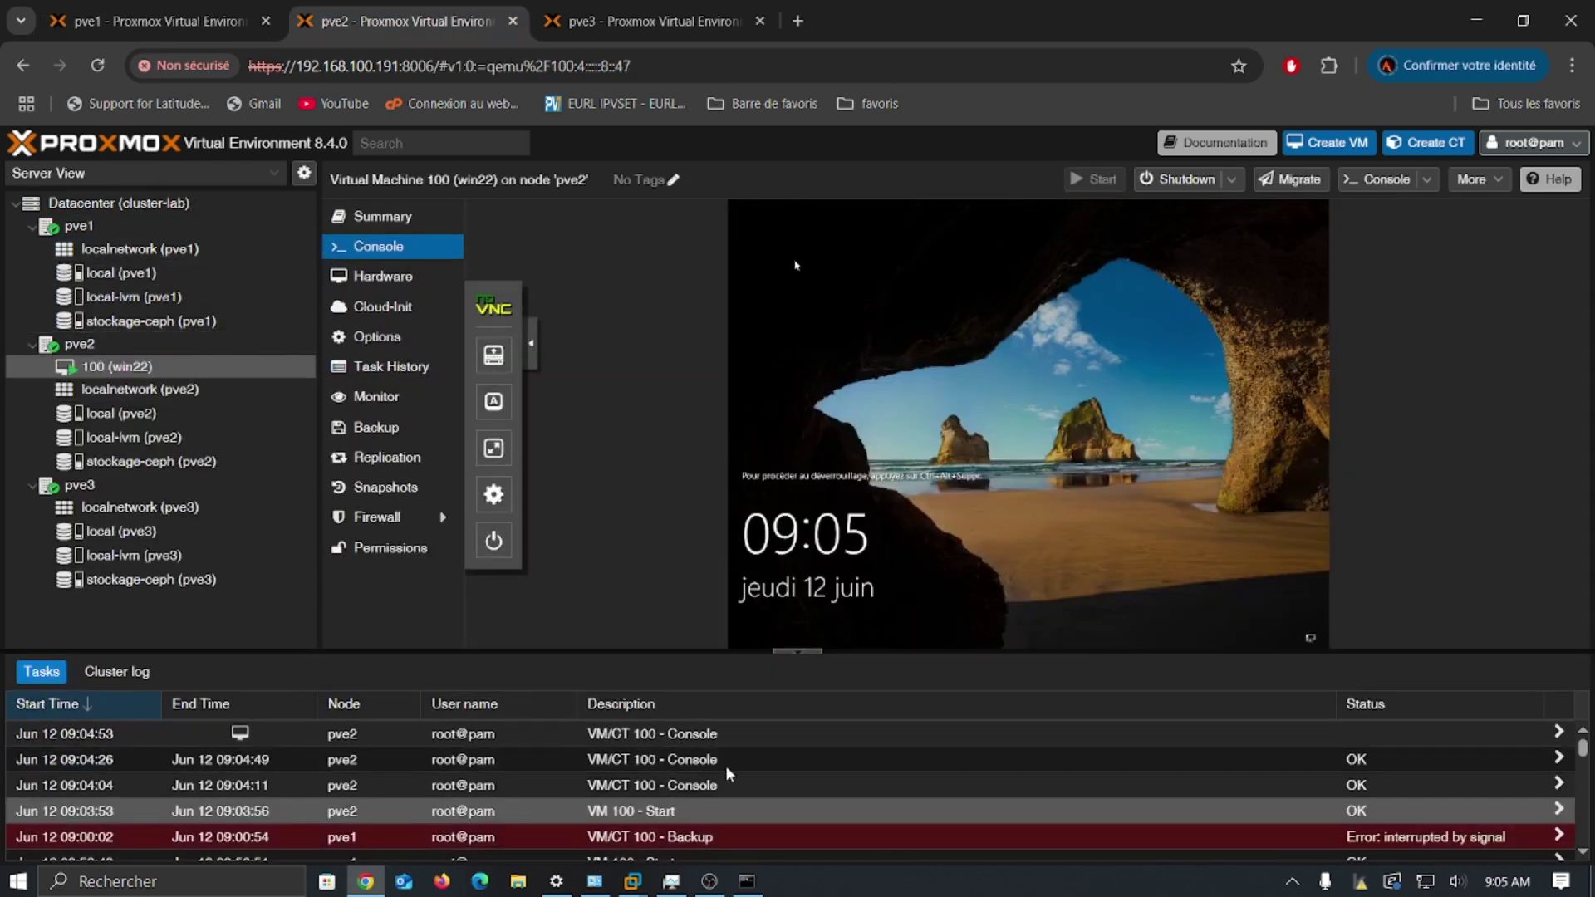
click(158, 204)
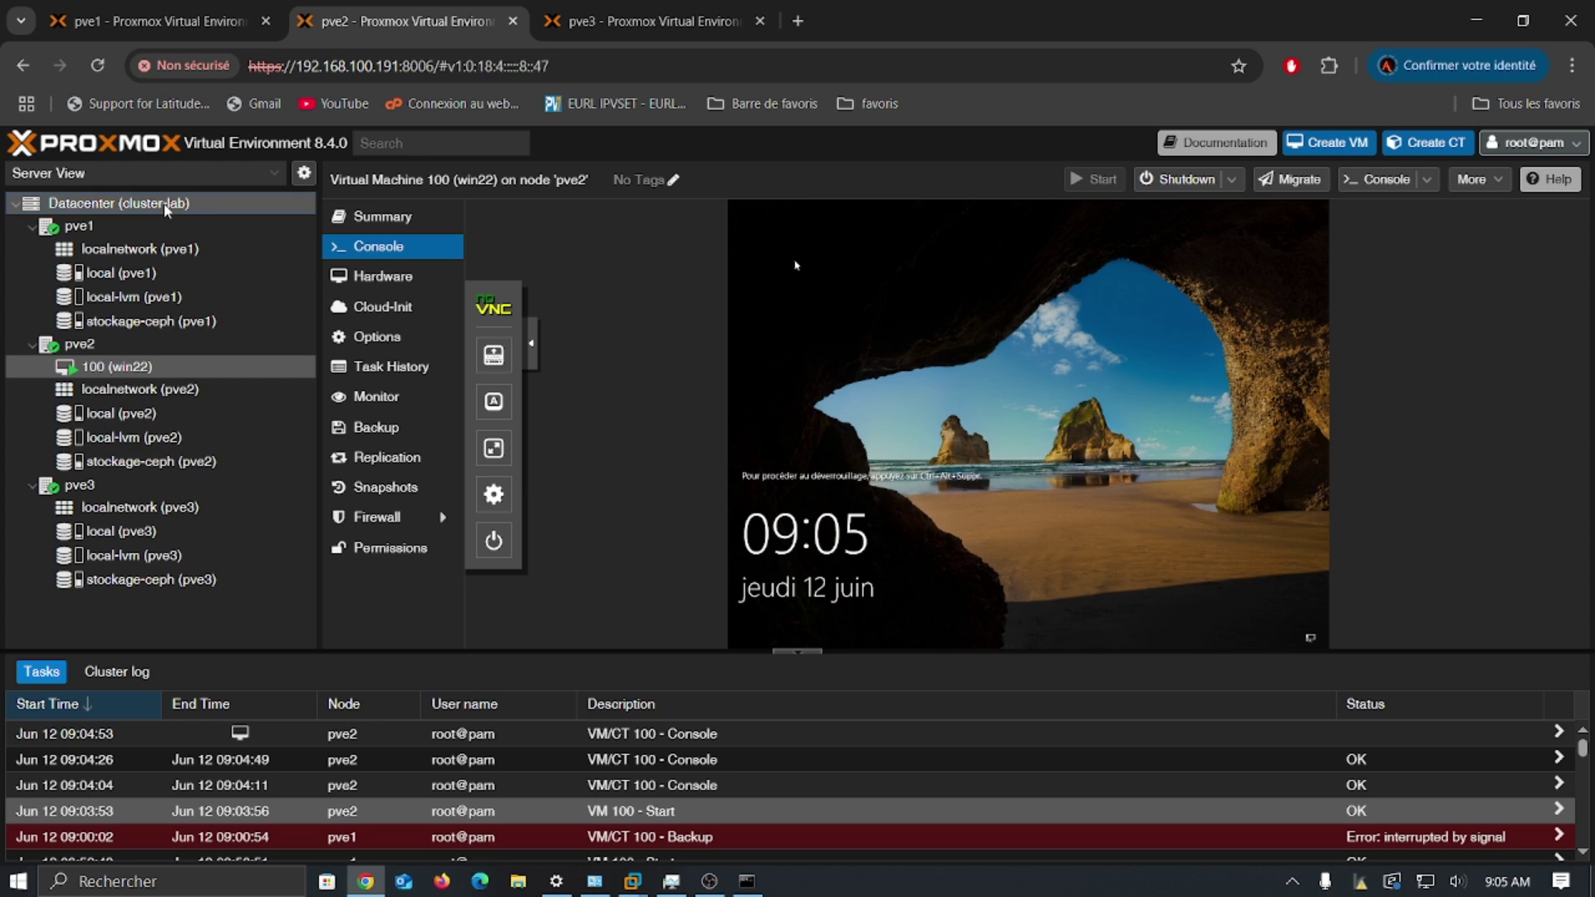
scroll(455, 477, down, 5)
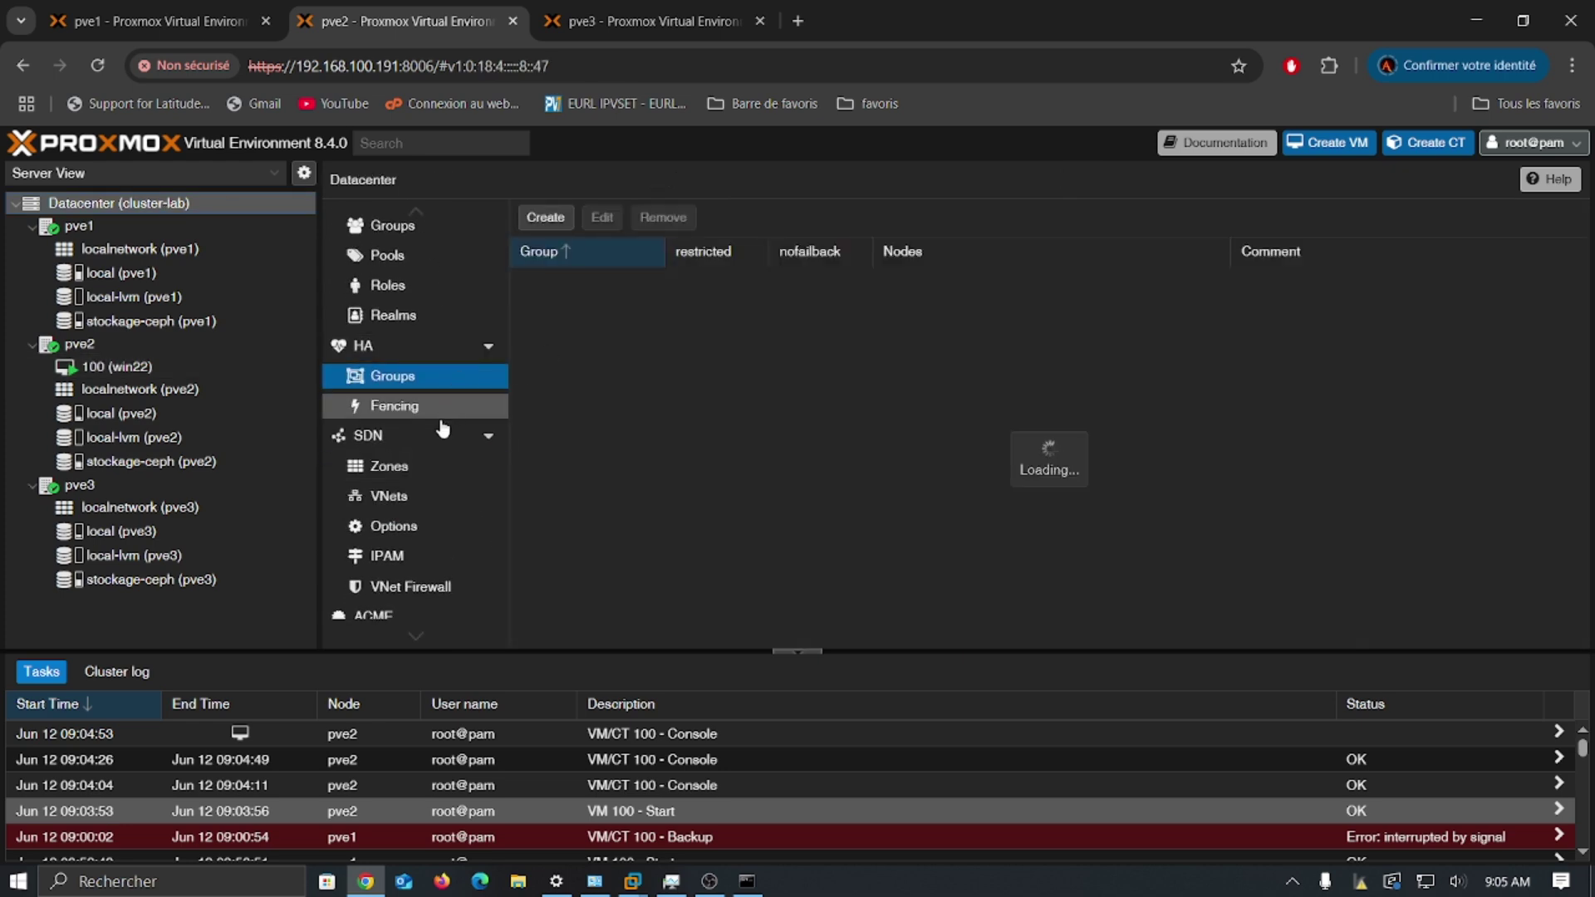
scroll(421, 486, down, 3)
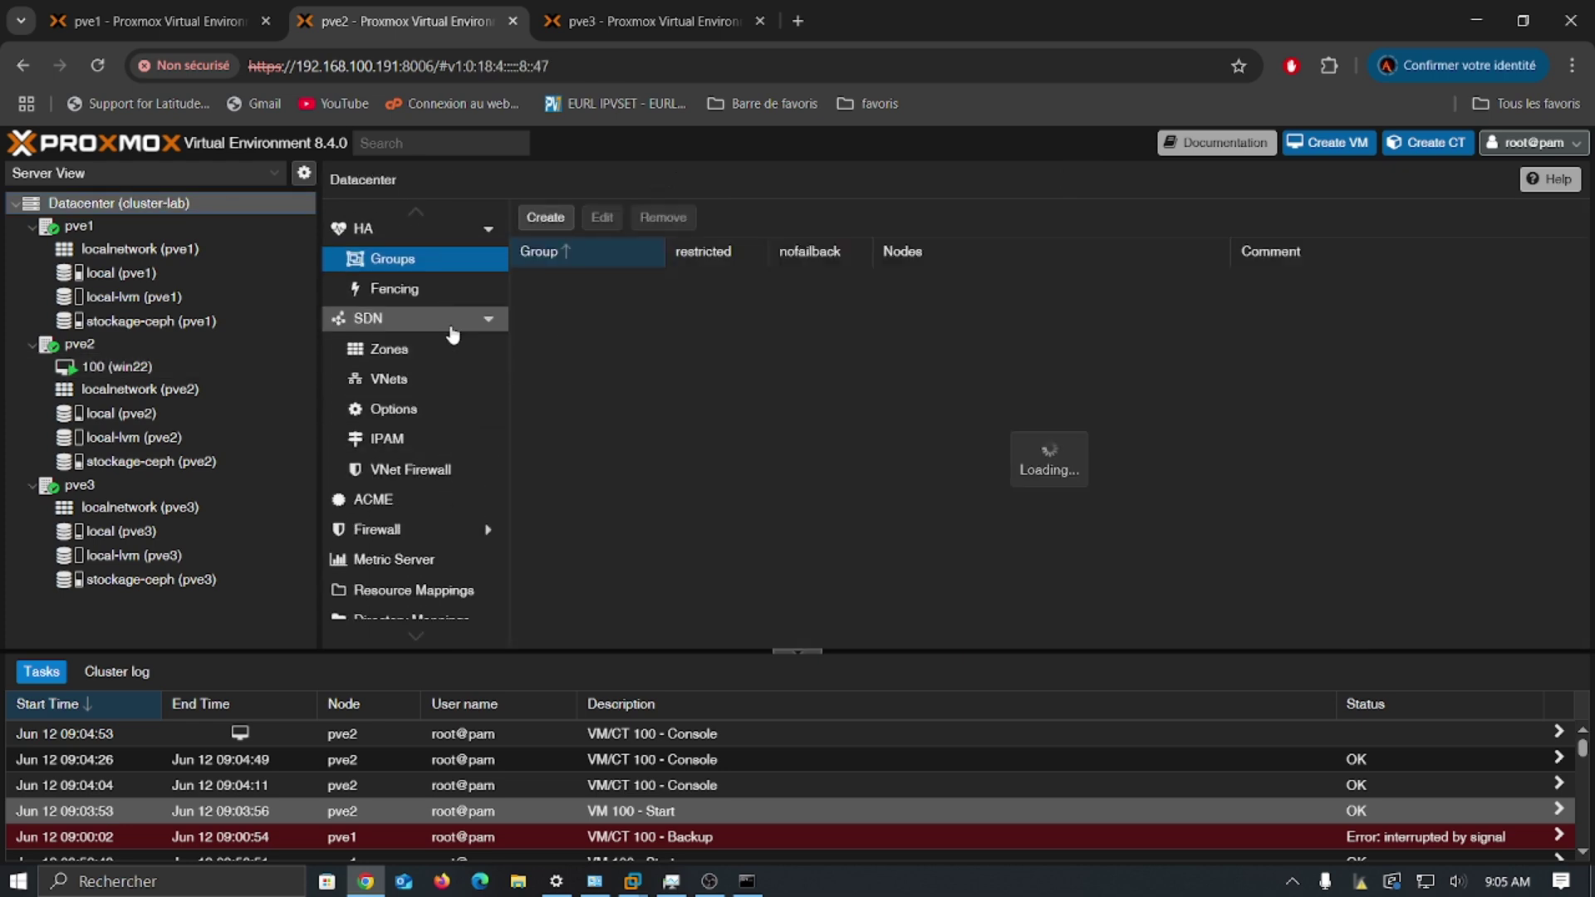
scroll(453, 335, up, 1)
click(409, 276)
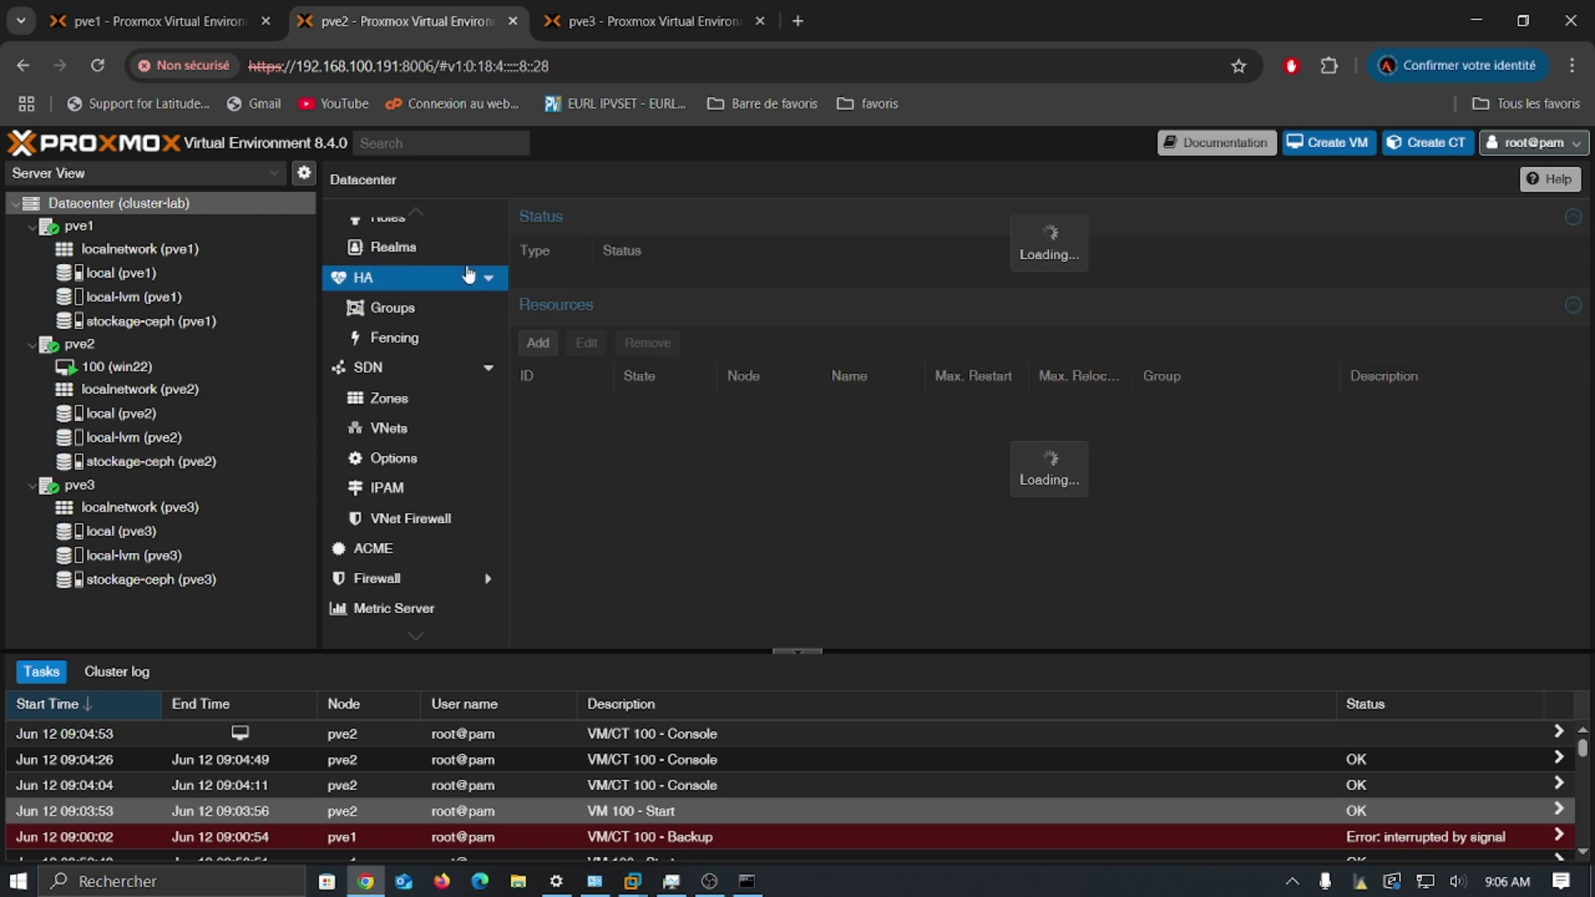